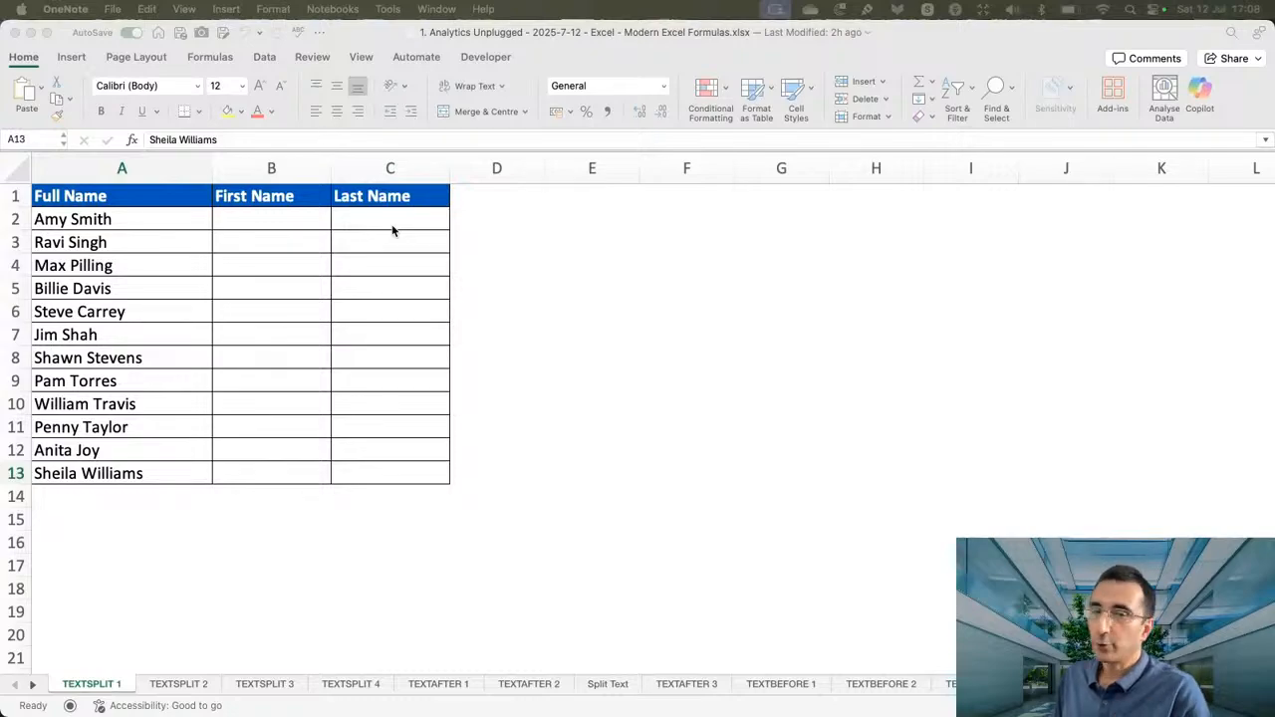
Enter the formula =TEXTSPLIT(A2," ") in cell B2 to split the first full name at the space.
click(279, 220)
click(279, 220)
text(=texs)
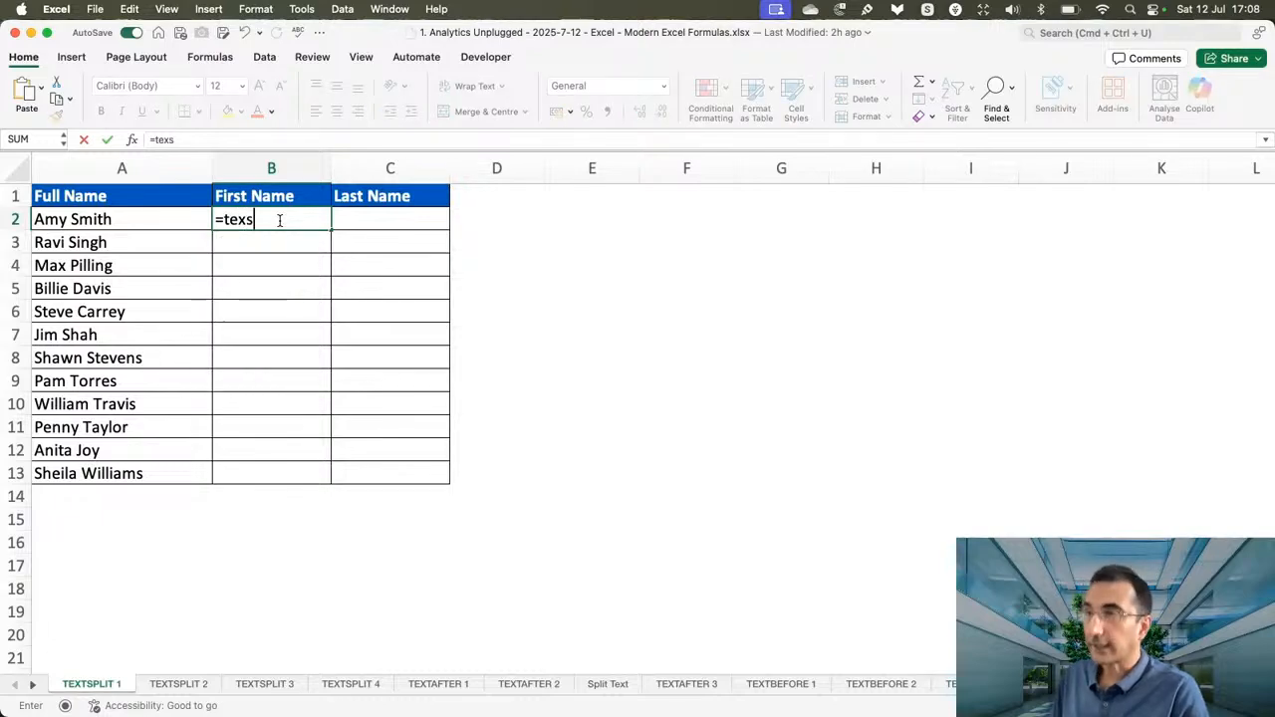
key(BackSpace)
text(ts)
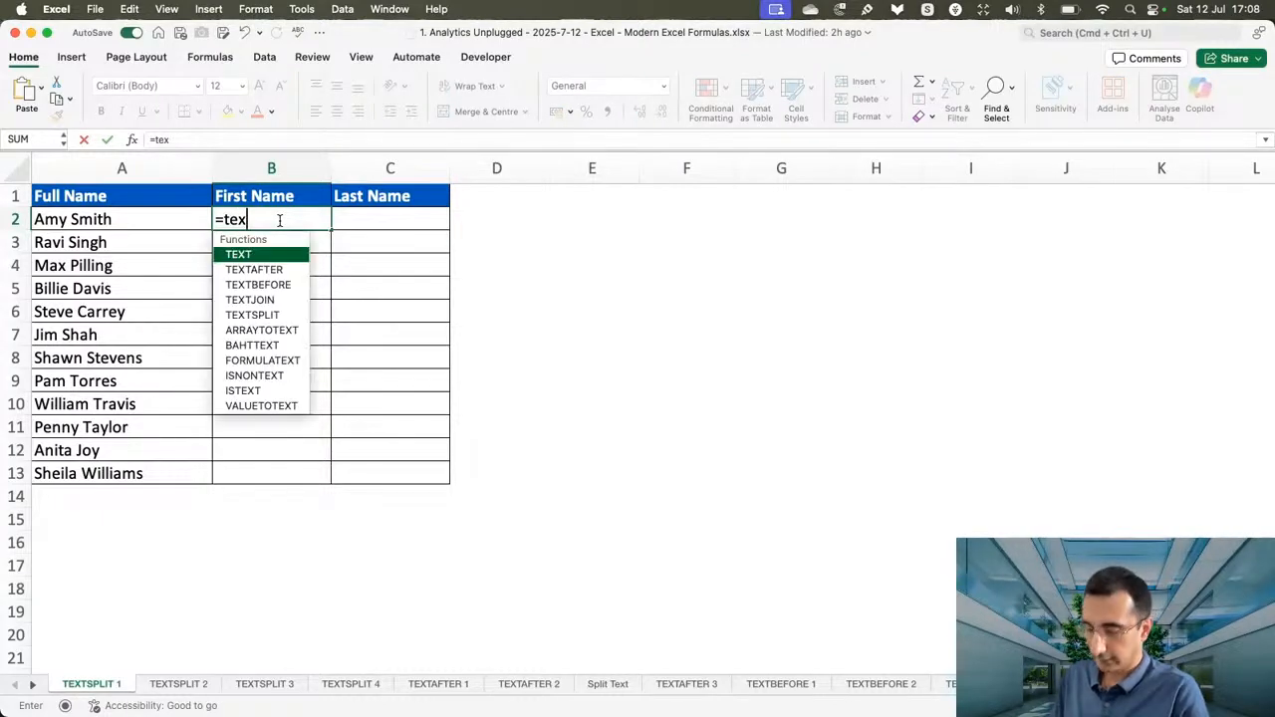
key(Tab)
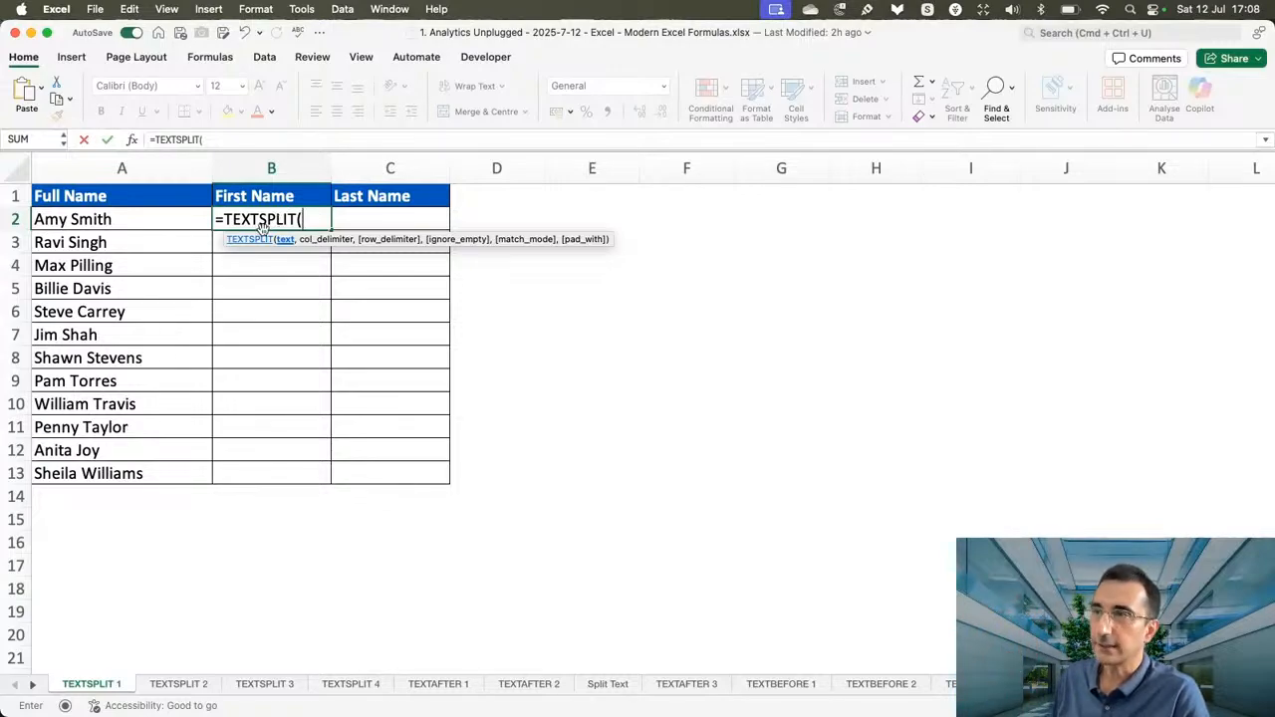
click(140, 226)
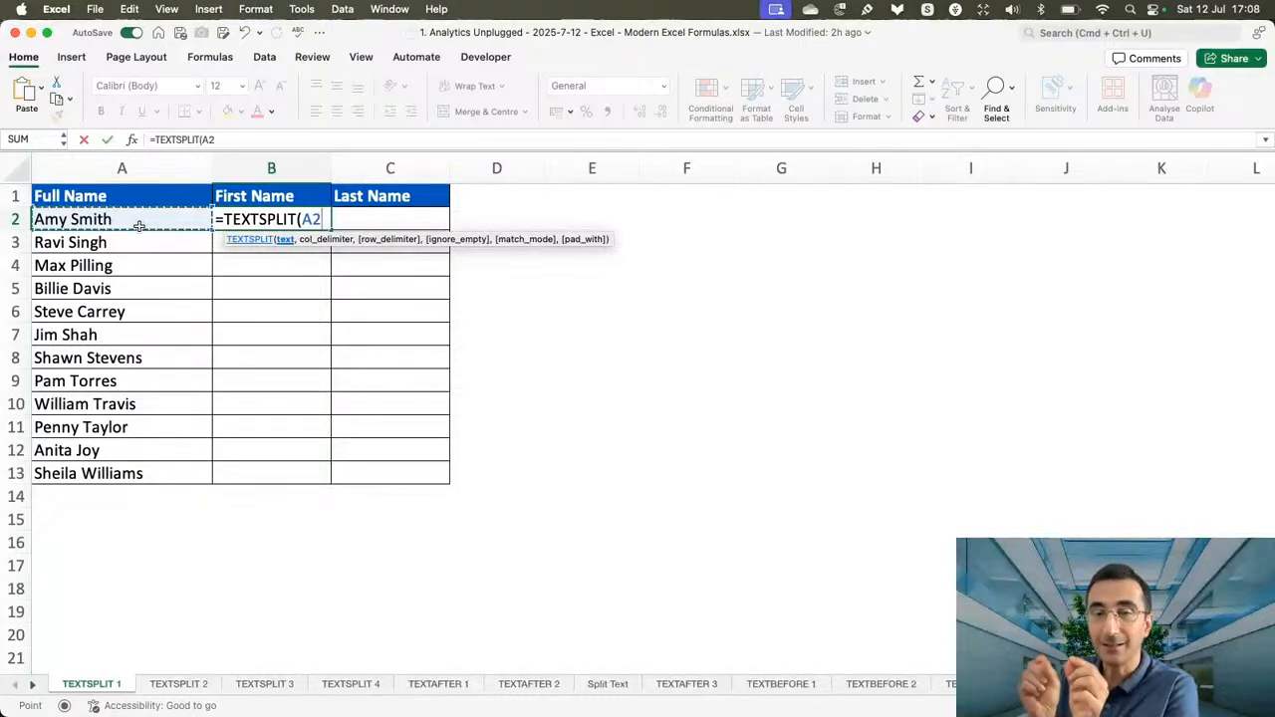
text(,)
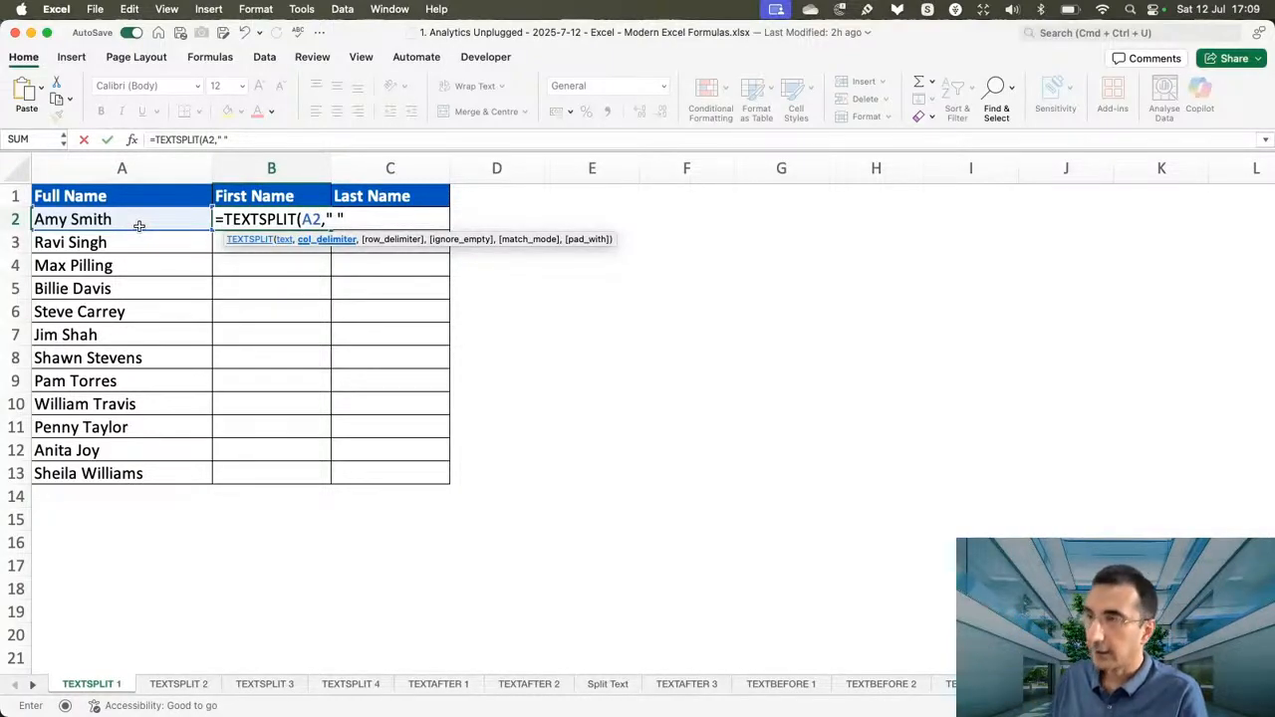
text())
key(Return)
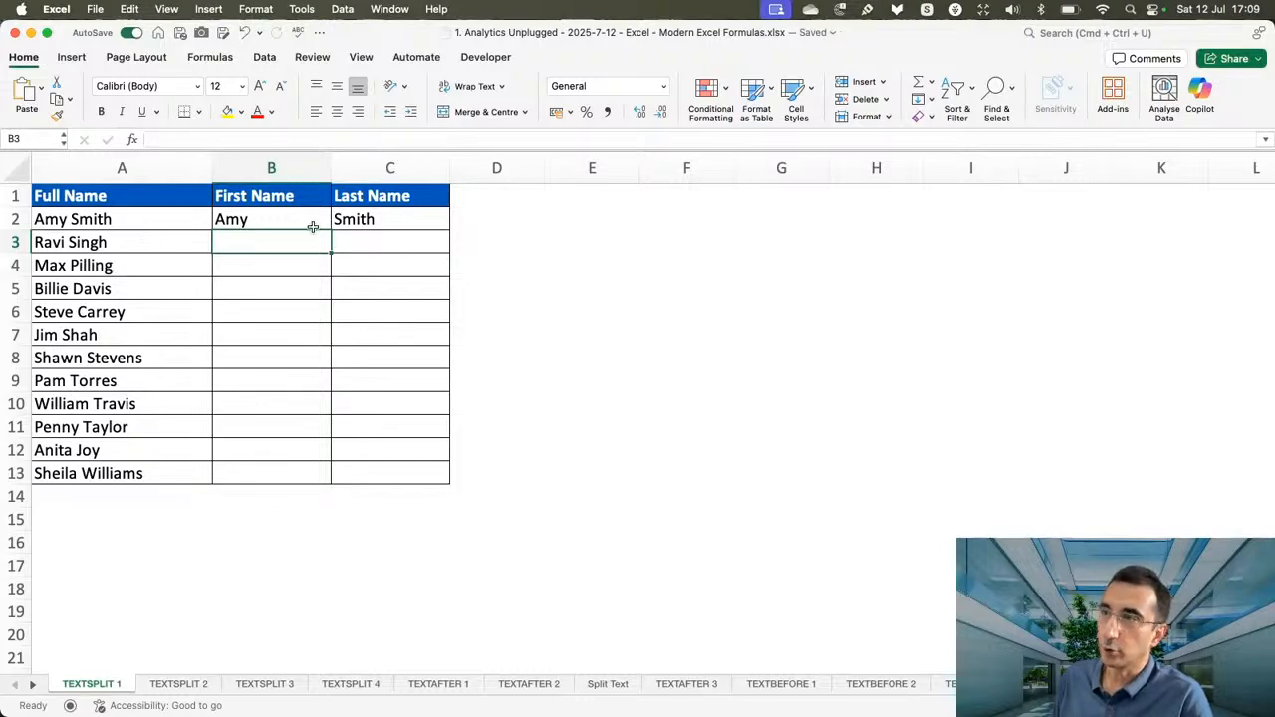
Inspect the formula in B2 and its spilled result in C2, and try to clear C2.
click(285, 220)
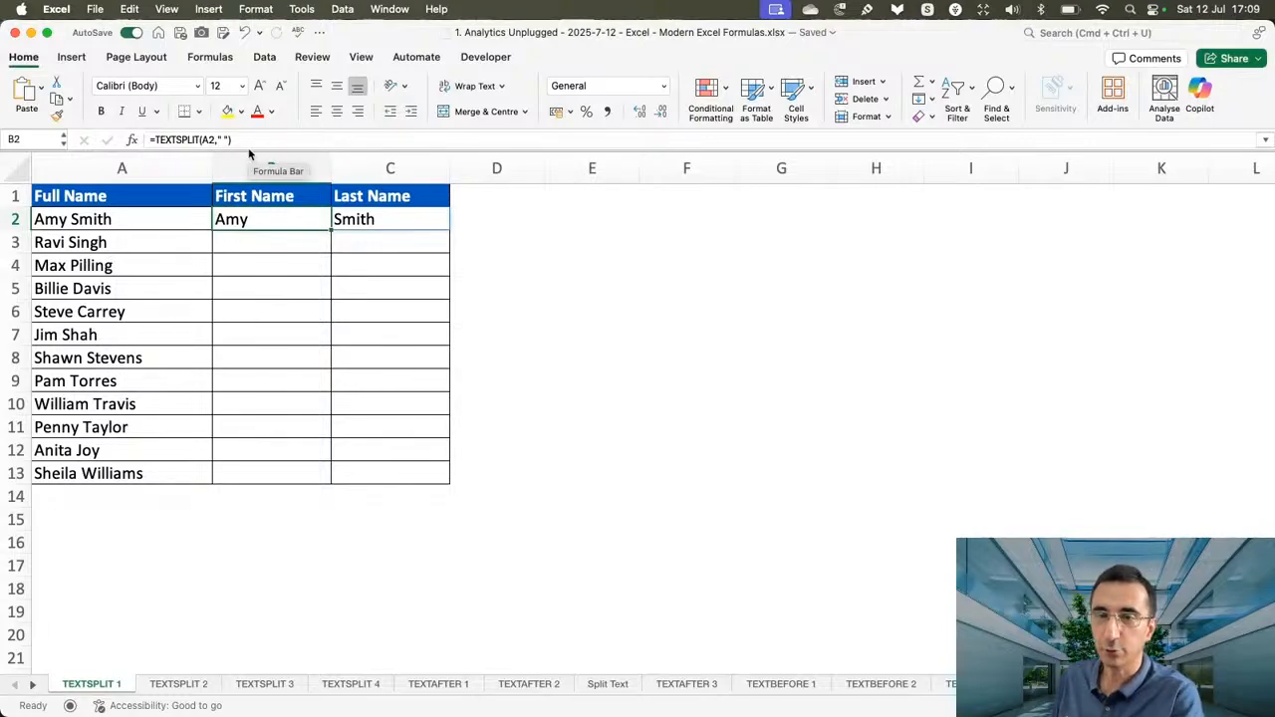
click(395, 221)
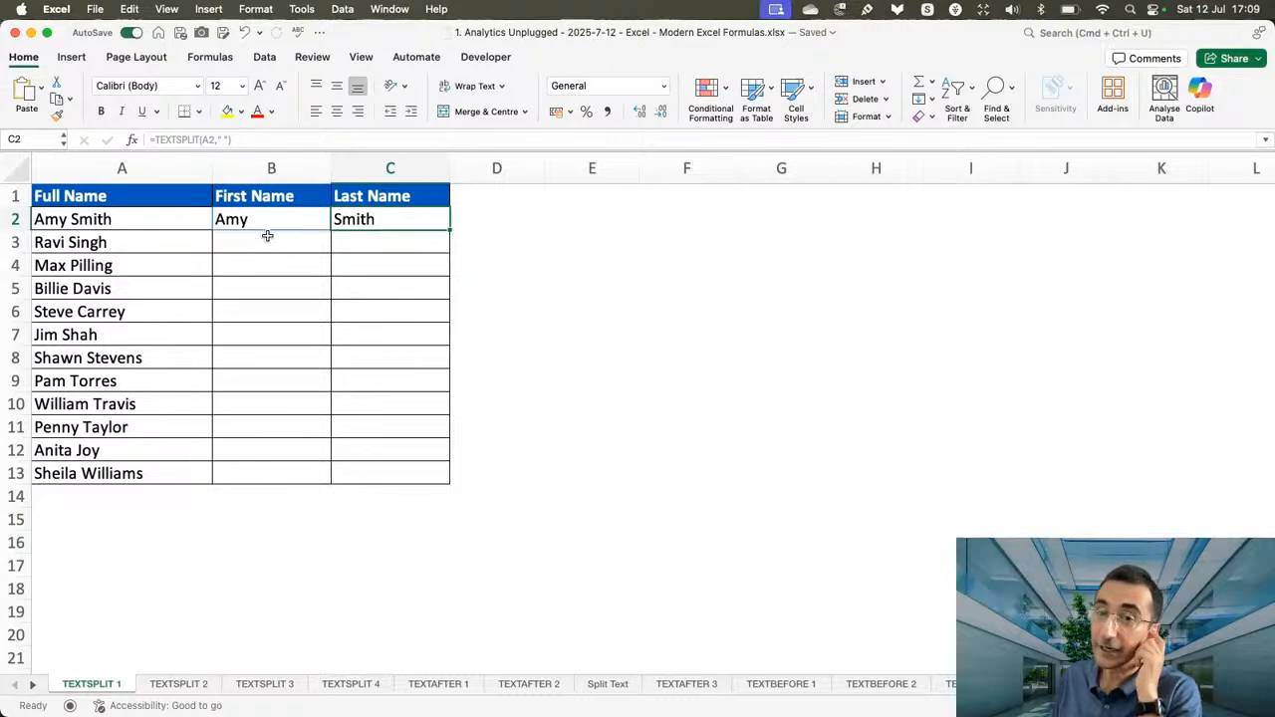
key(BackSpace)
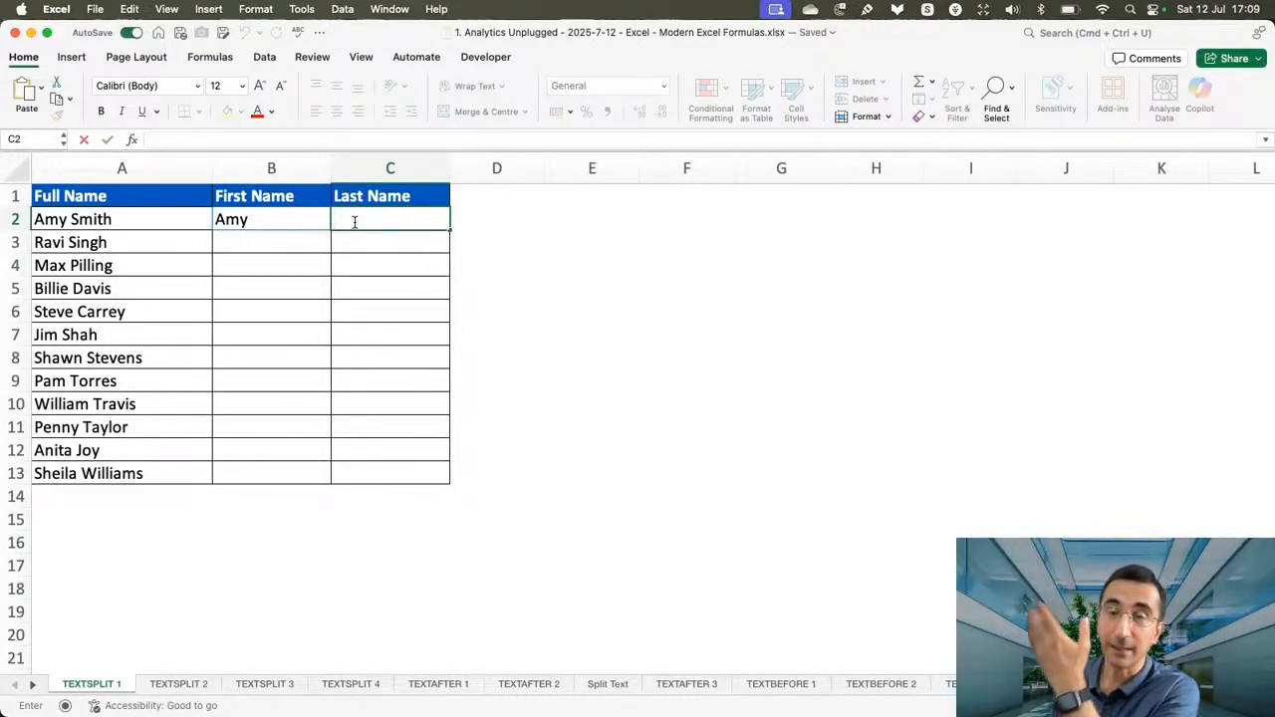
key(Escape)
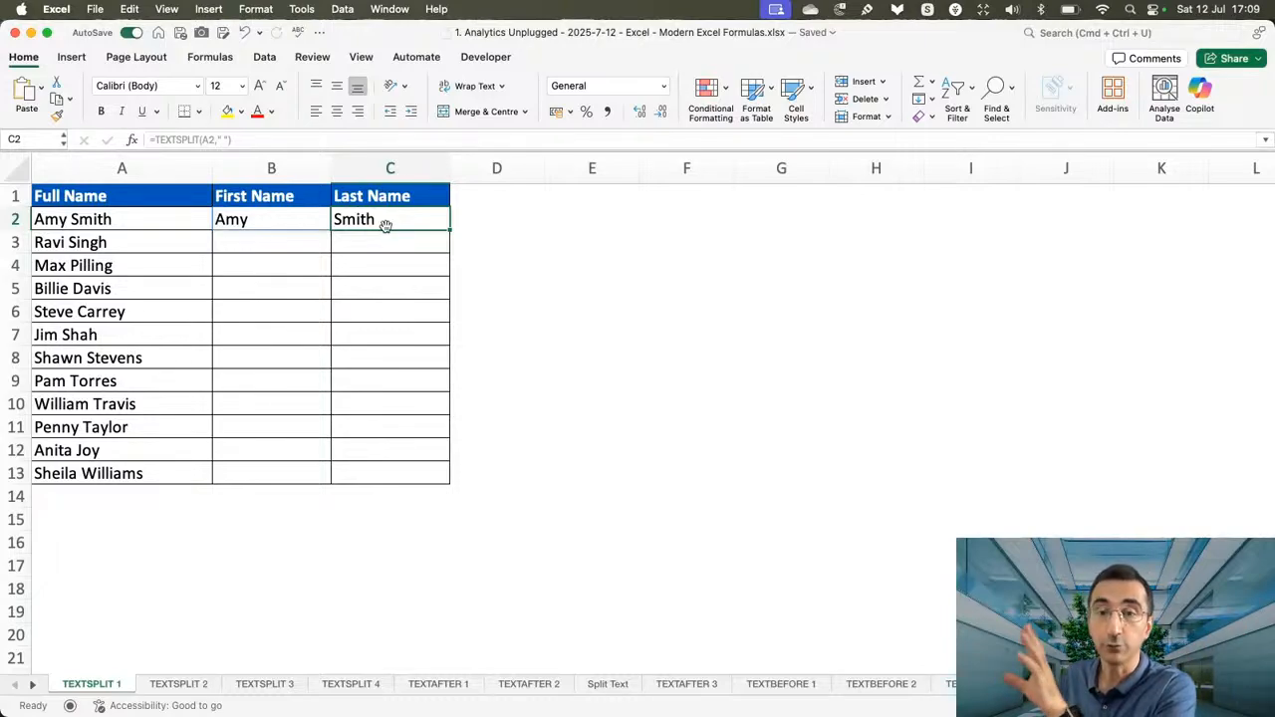
click(268, 217)
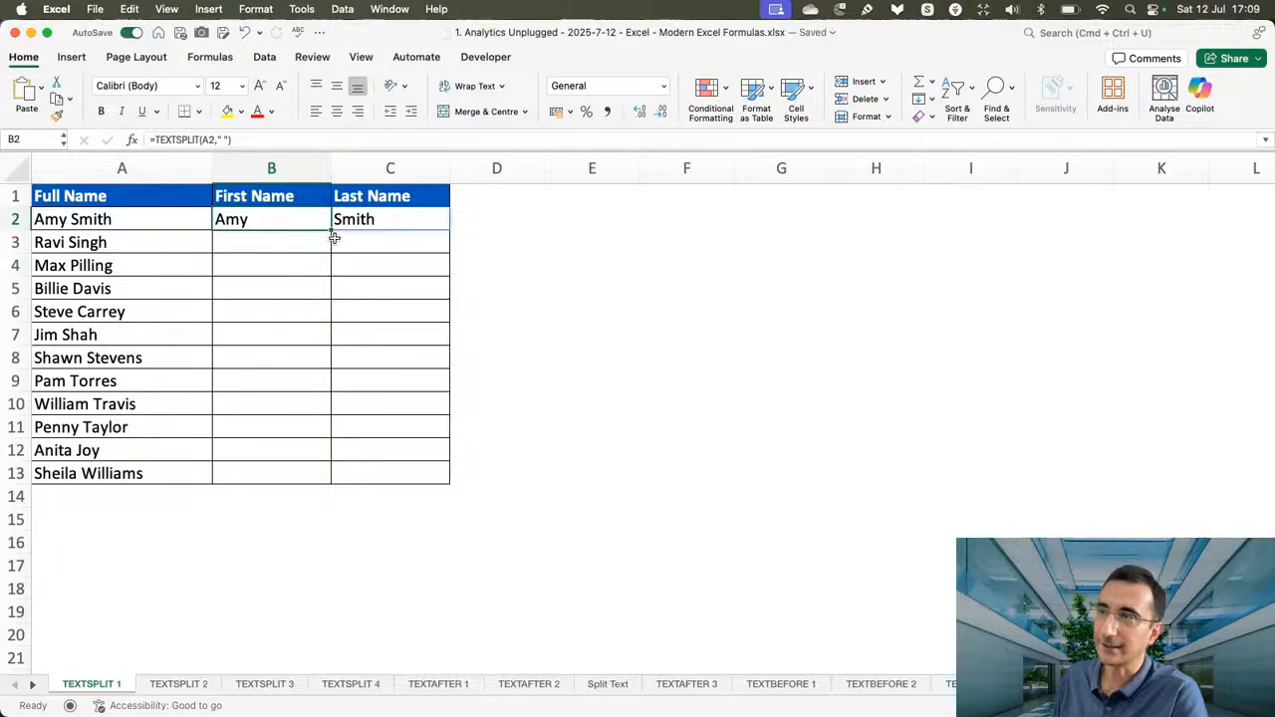
Fill the TEXTSPLIT formula from B2 down to B13 to split all the full names.
double_click(250, 218)
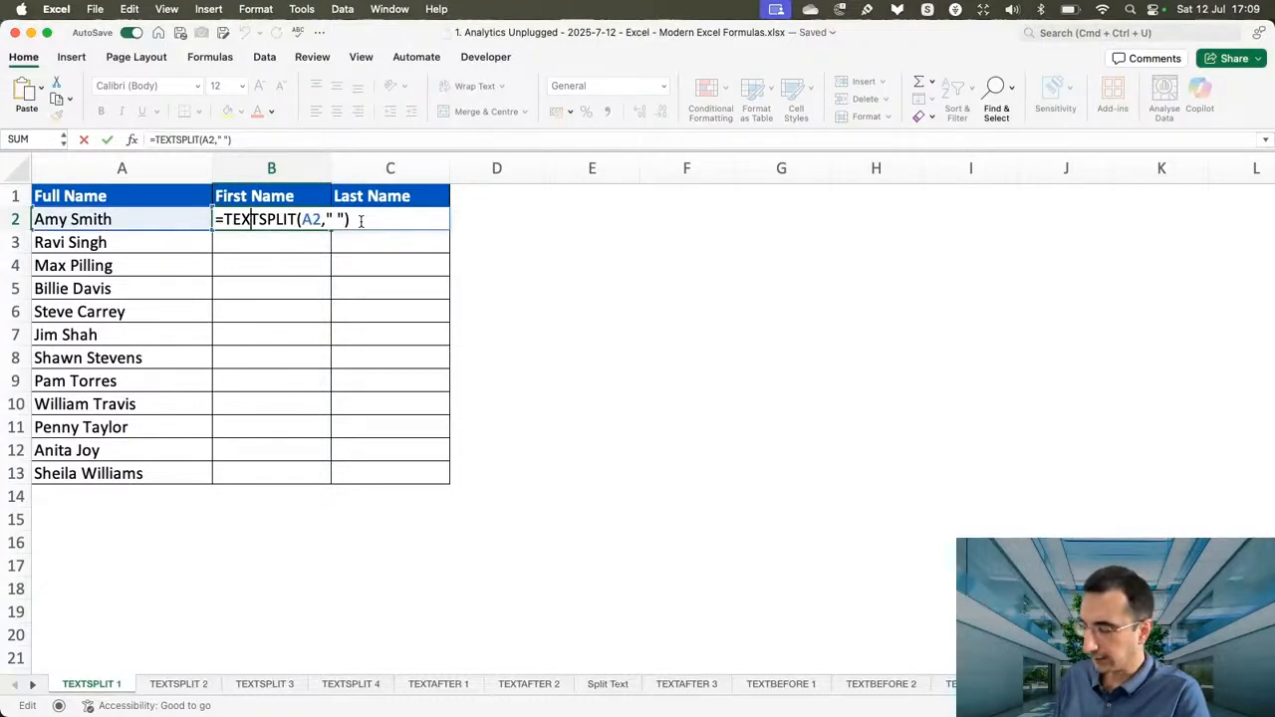
key(Return)
click(316, 217)
drag(331, 241, 327, 482)
click(600, 436)
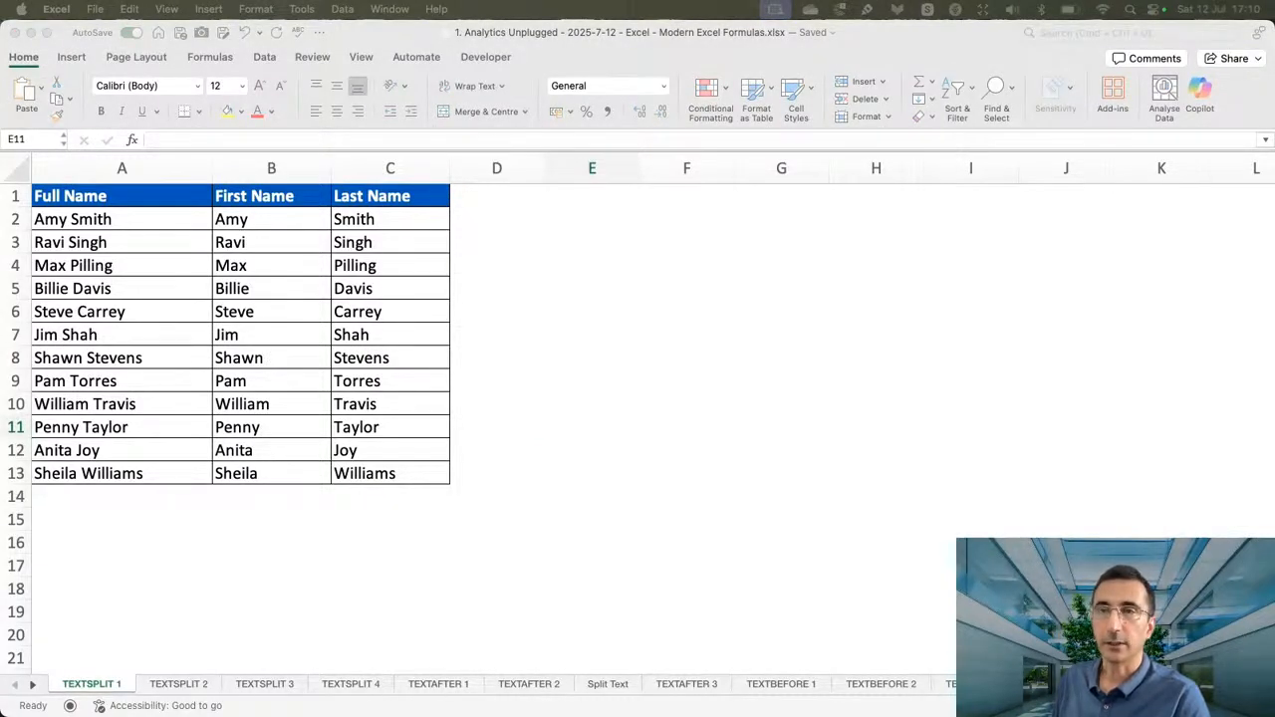
Open the TEXTSPLIT 2 sheet and select cell B2 under First Name.
click(175, 681)
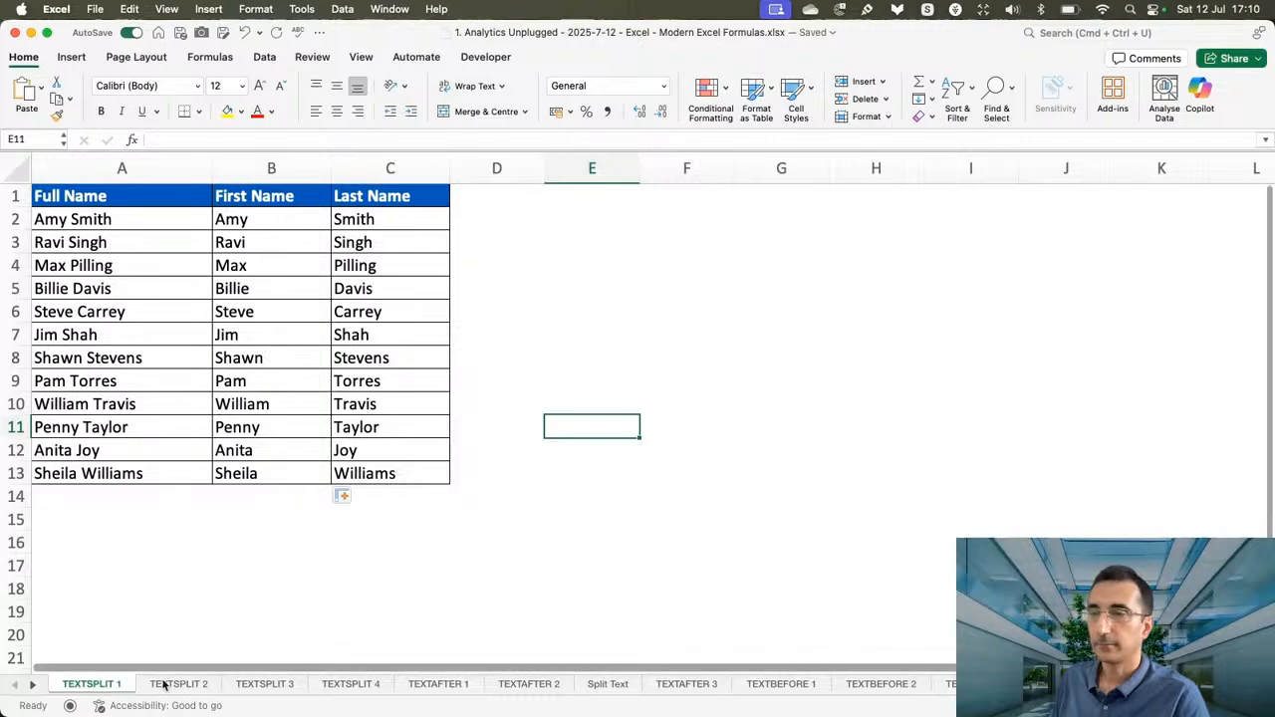
click(169, 684)
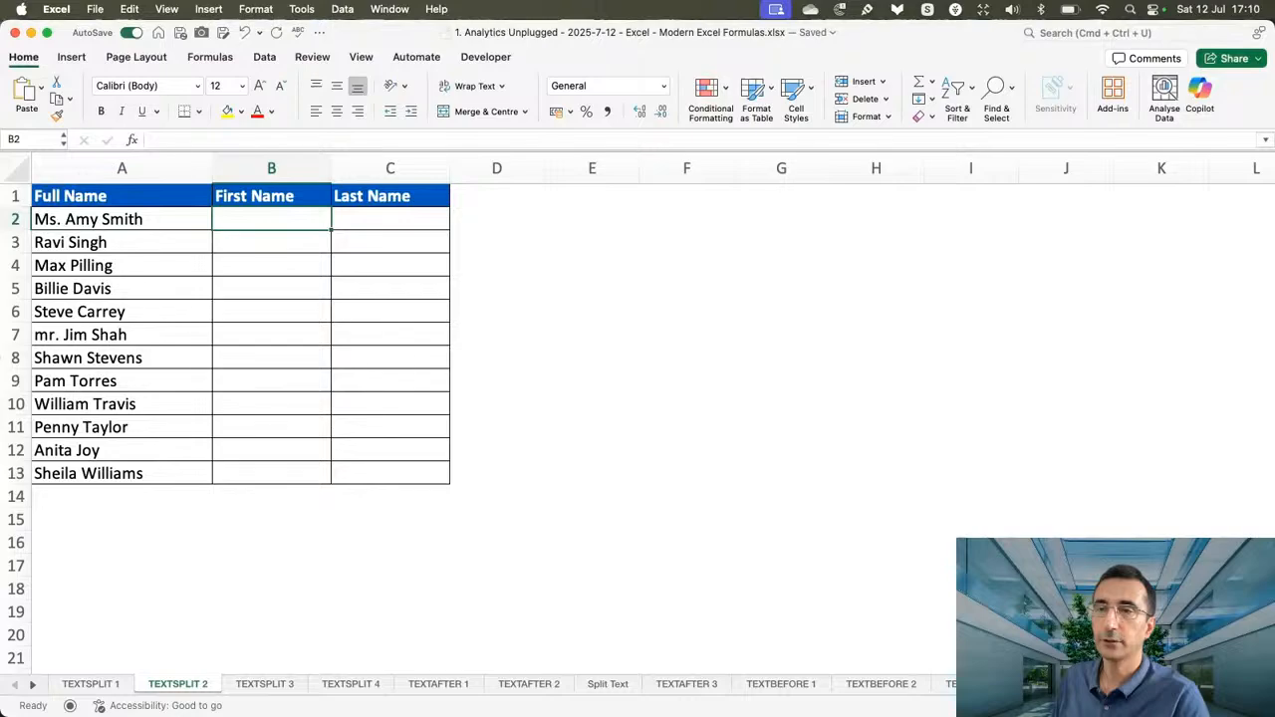
click(1, 351)
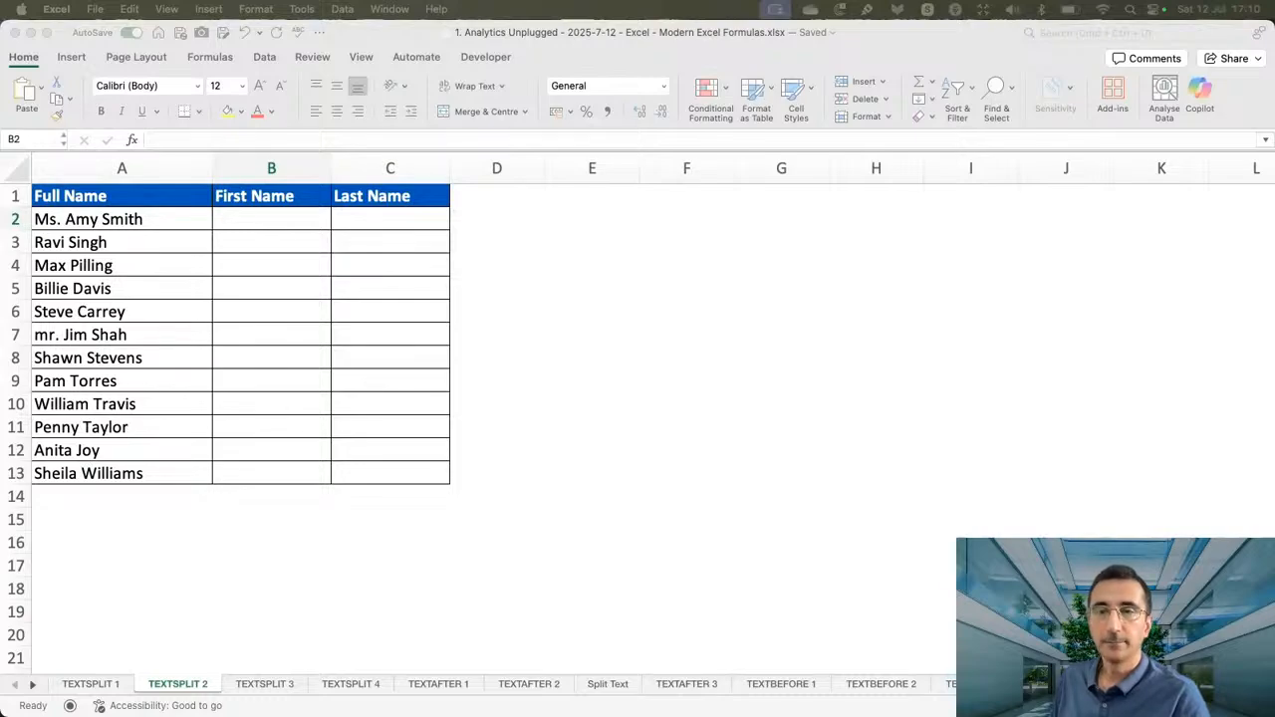
click(246, 228)
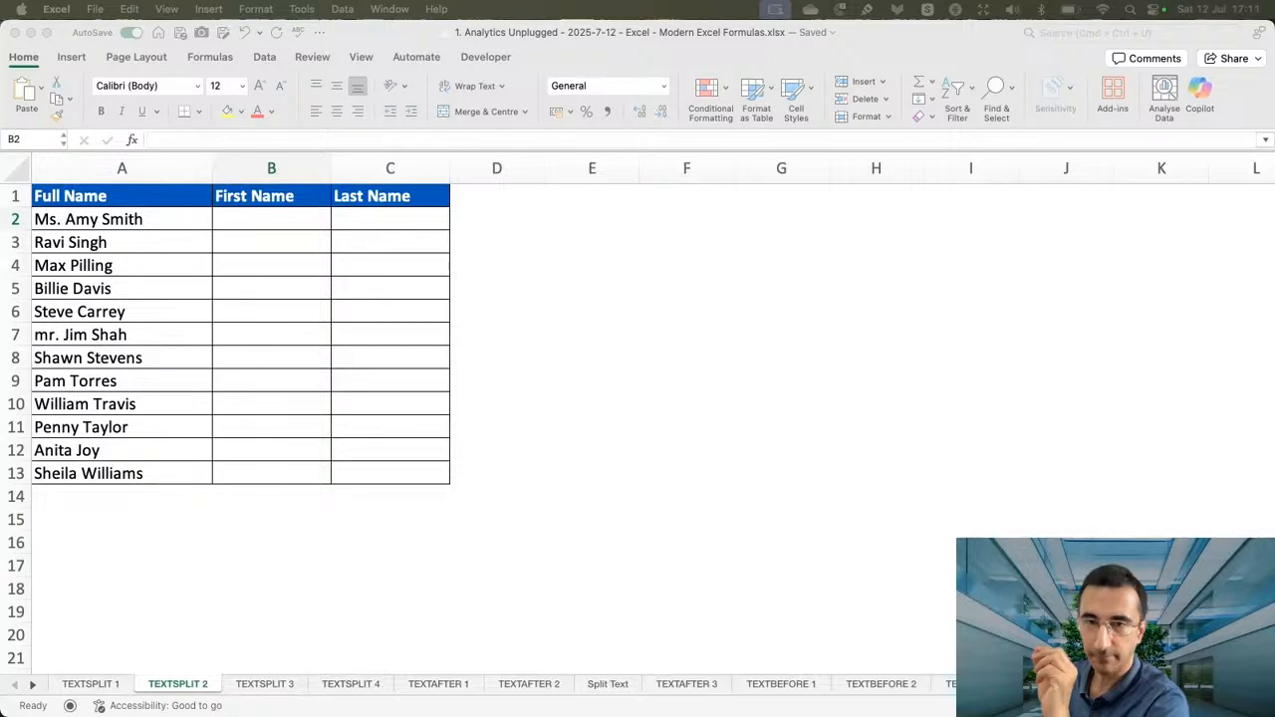
click(270, 230)
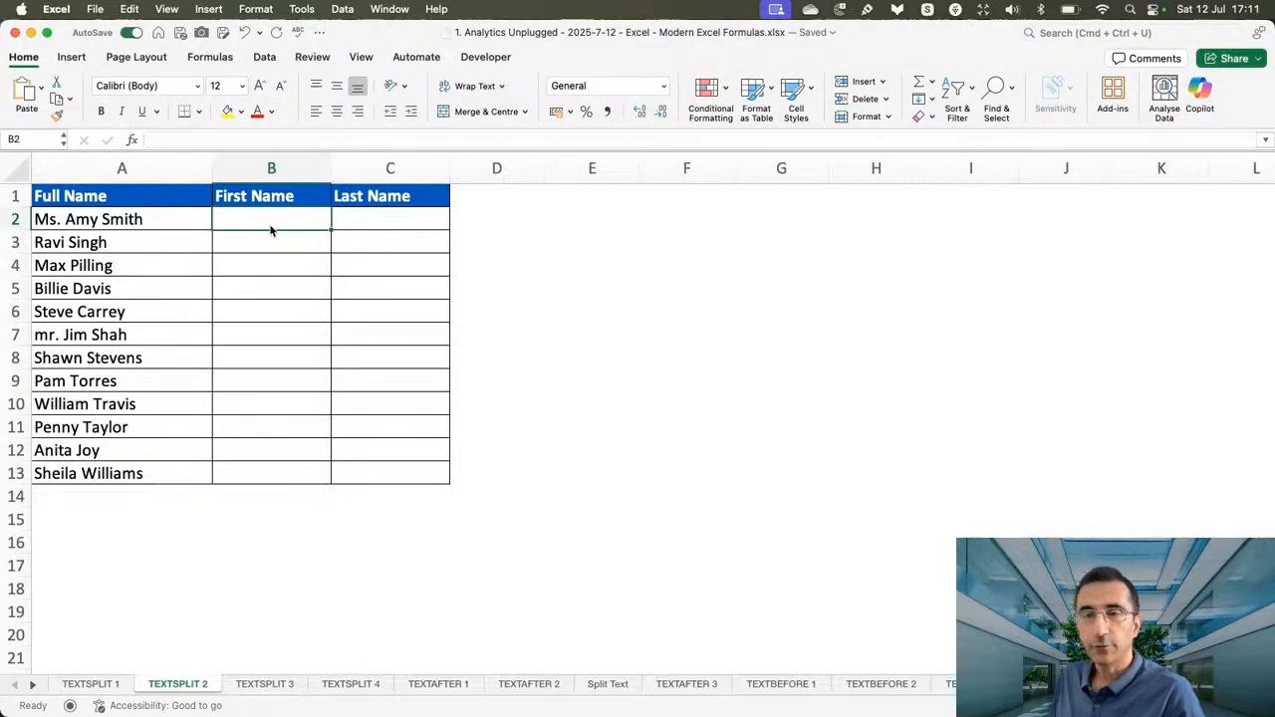
Enter =TEXTSPLIT(A2,{" ","Ms. ","Mr. "}) in B2 to split the name by several delimiters.
text(=text)
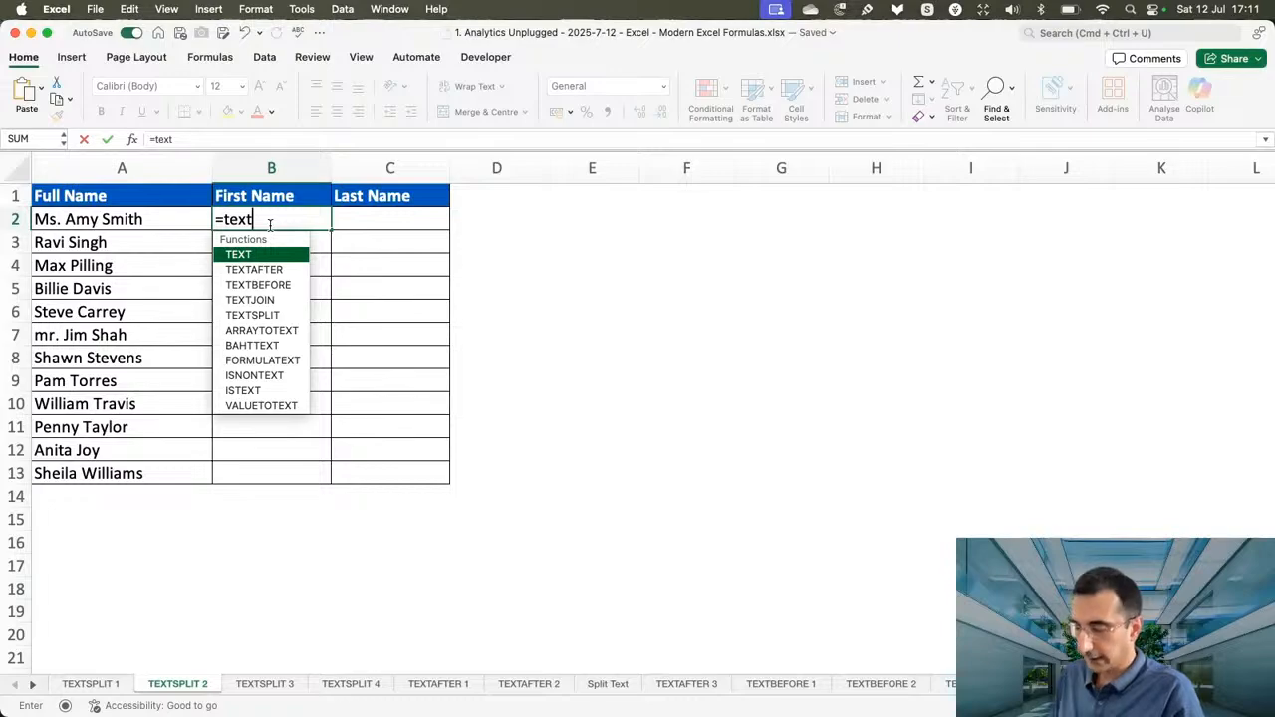
text(s)
key(Tab)
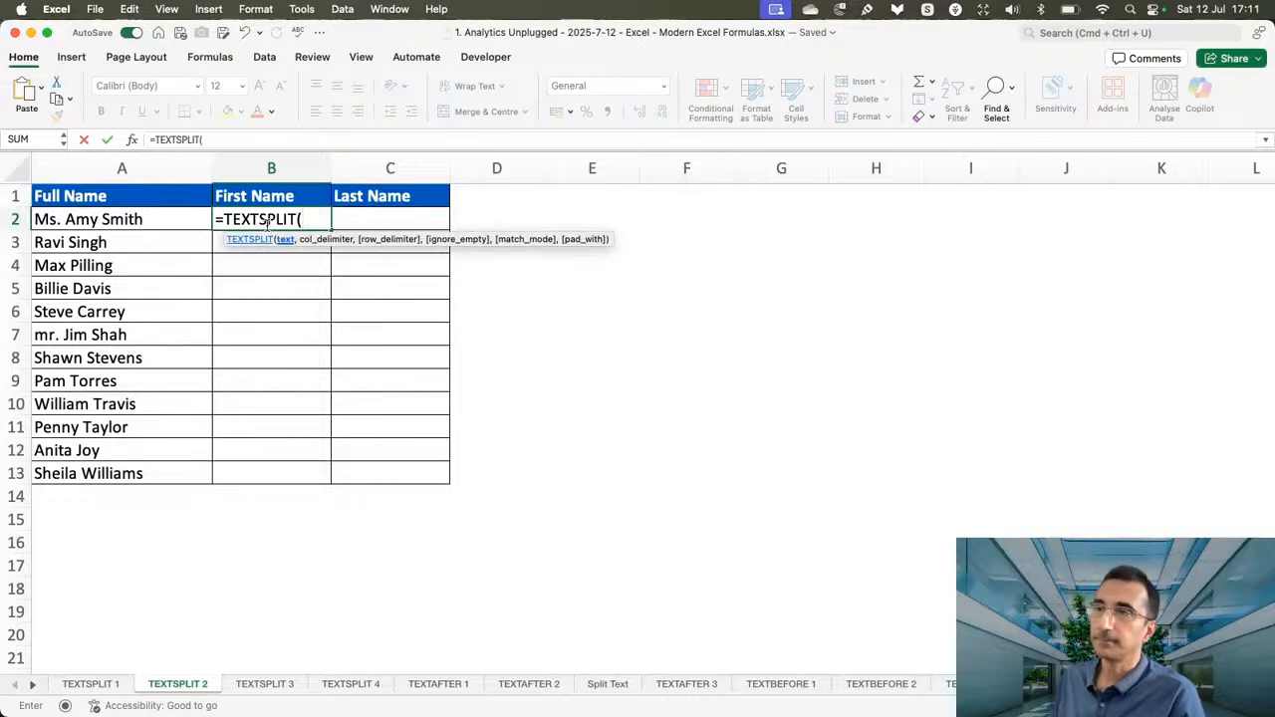
click(167, 218)
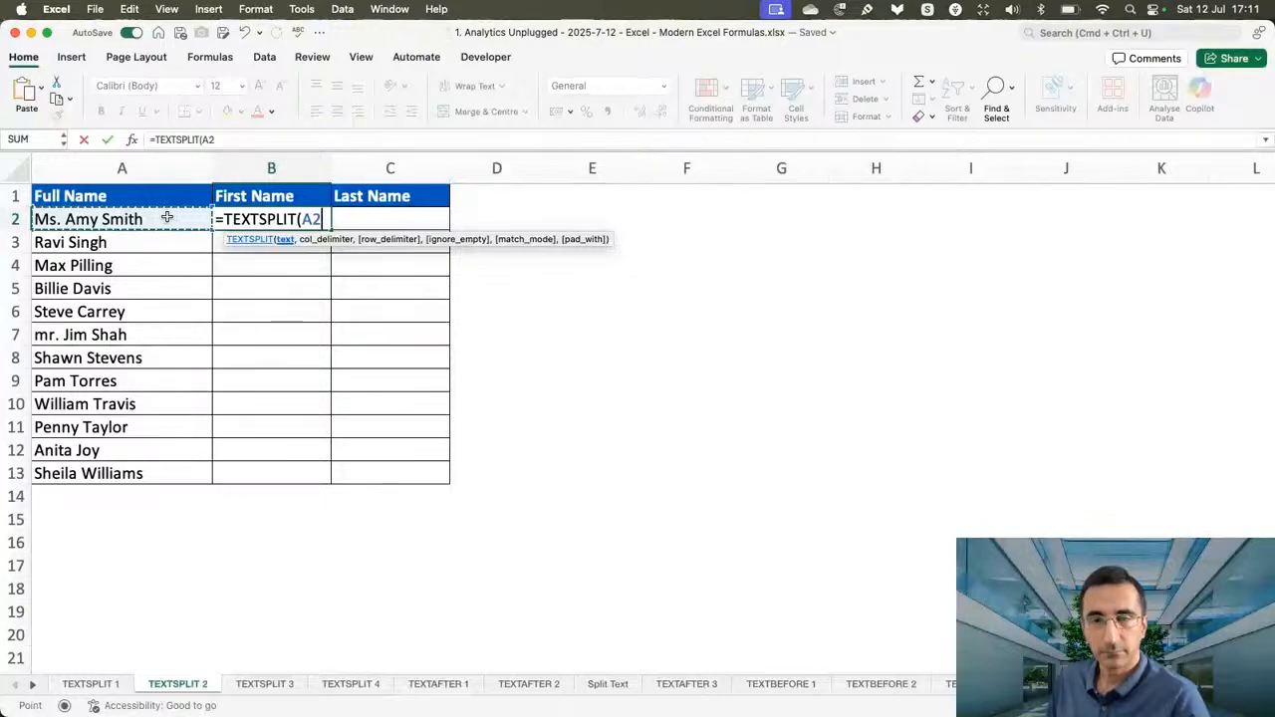
text(,{)
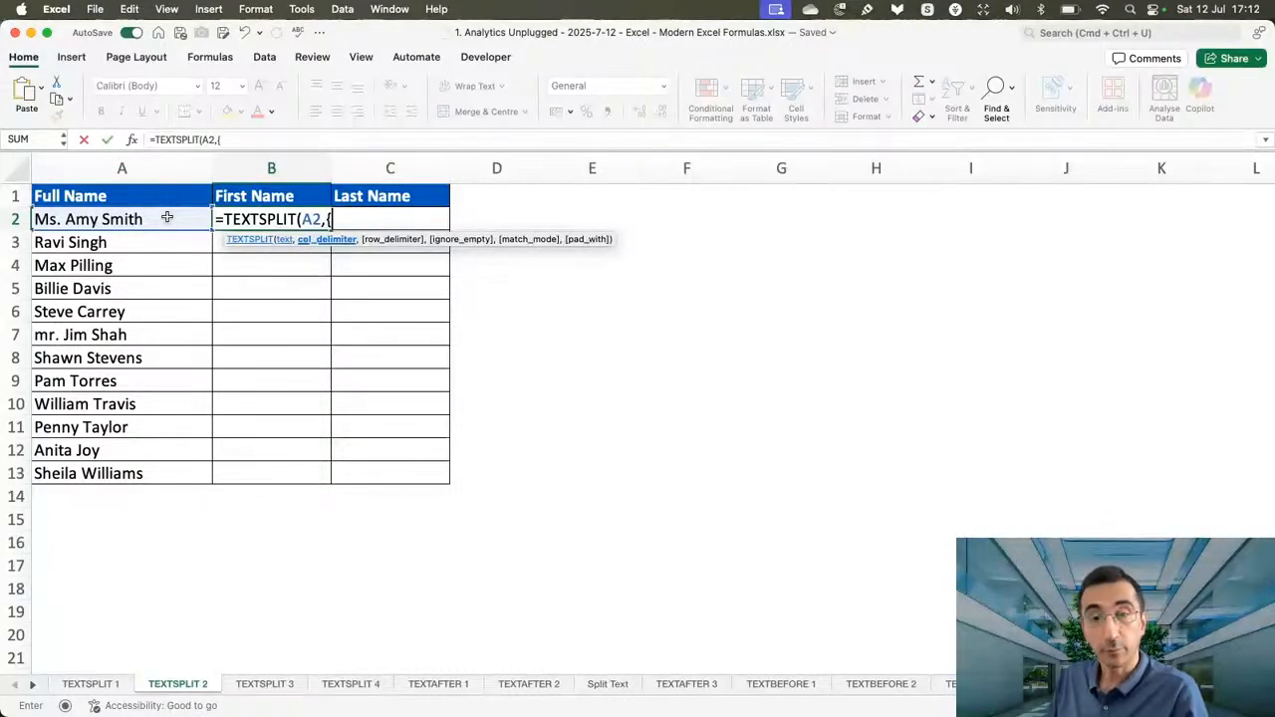
text(" ")
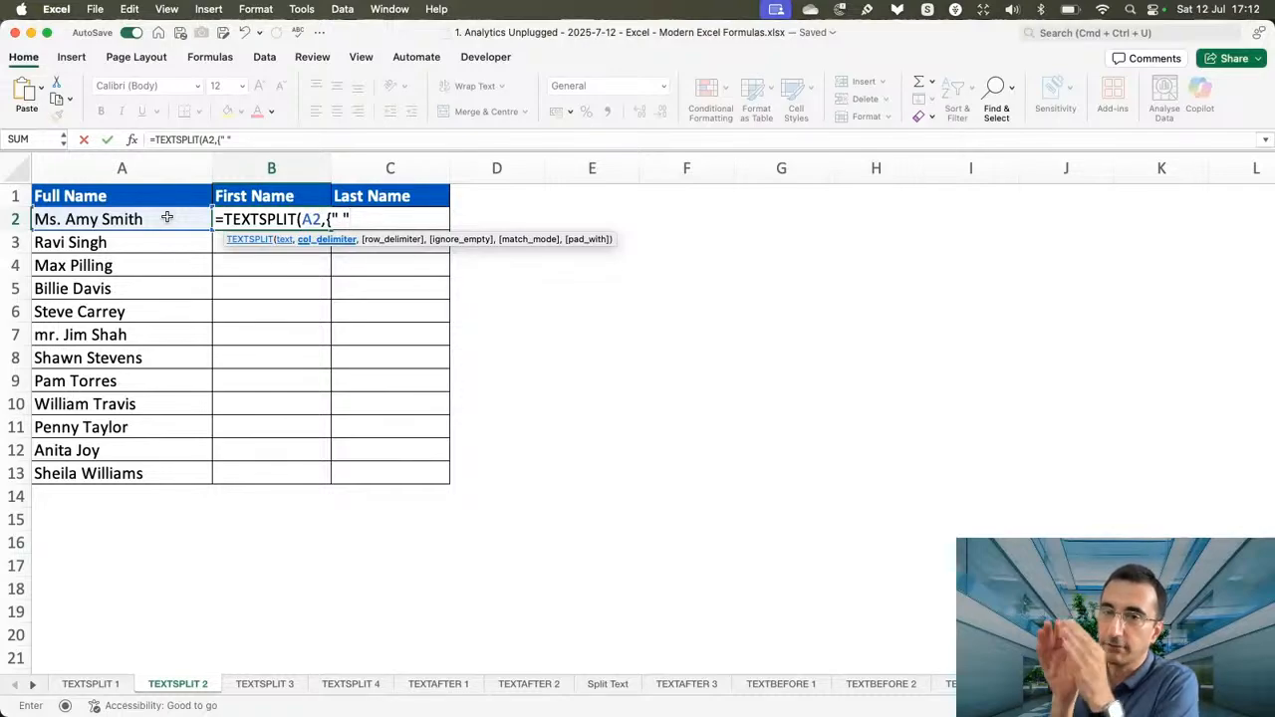
text(,)
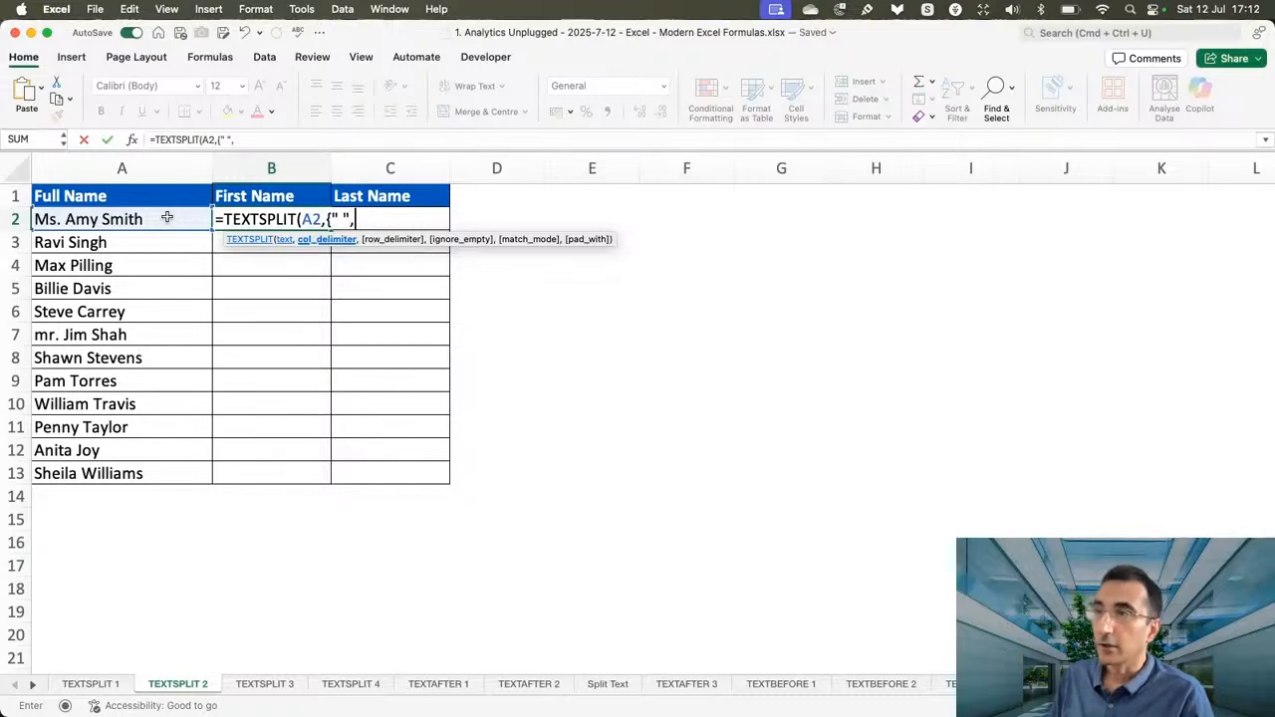
text(")
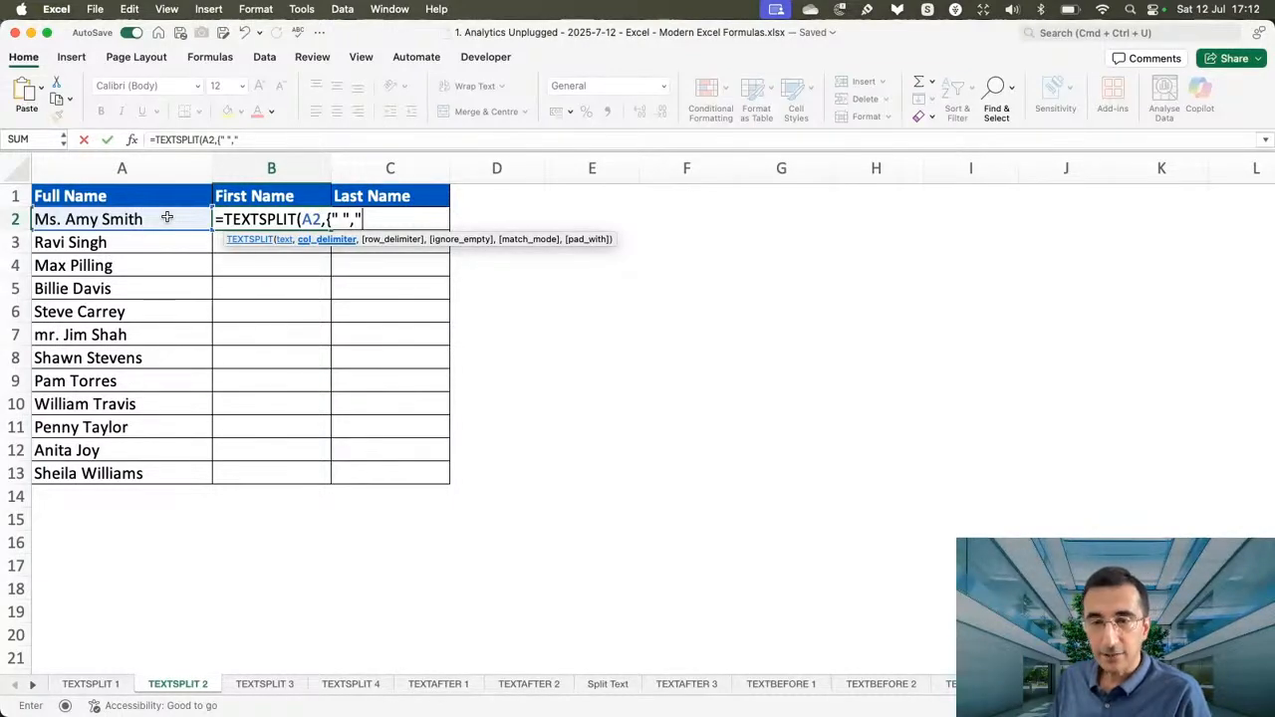
text(Ms.)
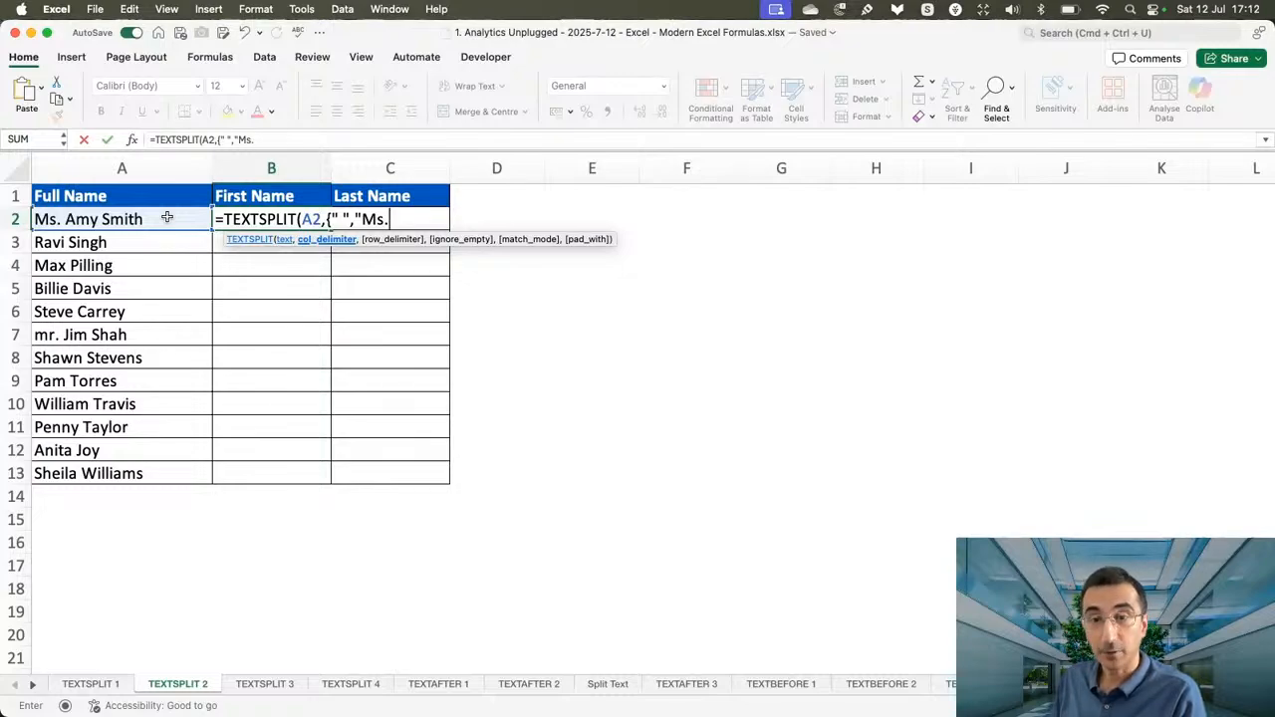
text( ")
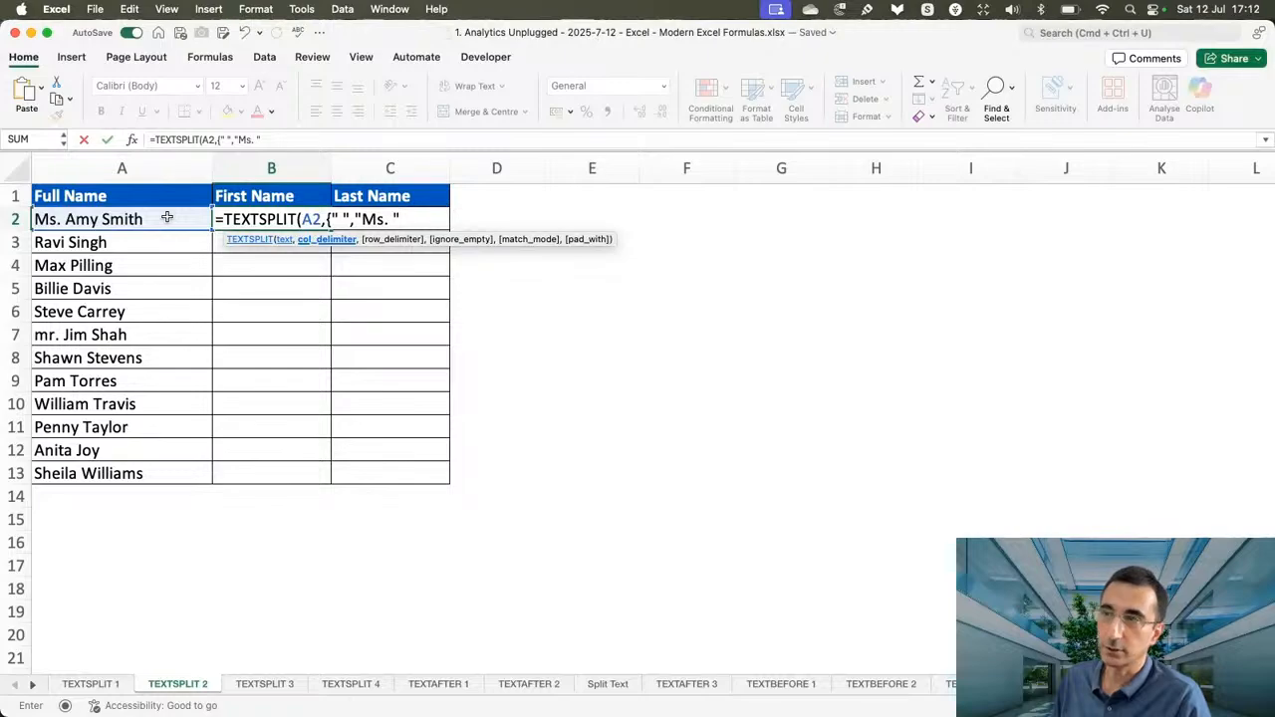
text(,"Mr.)
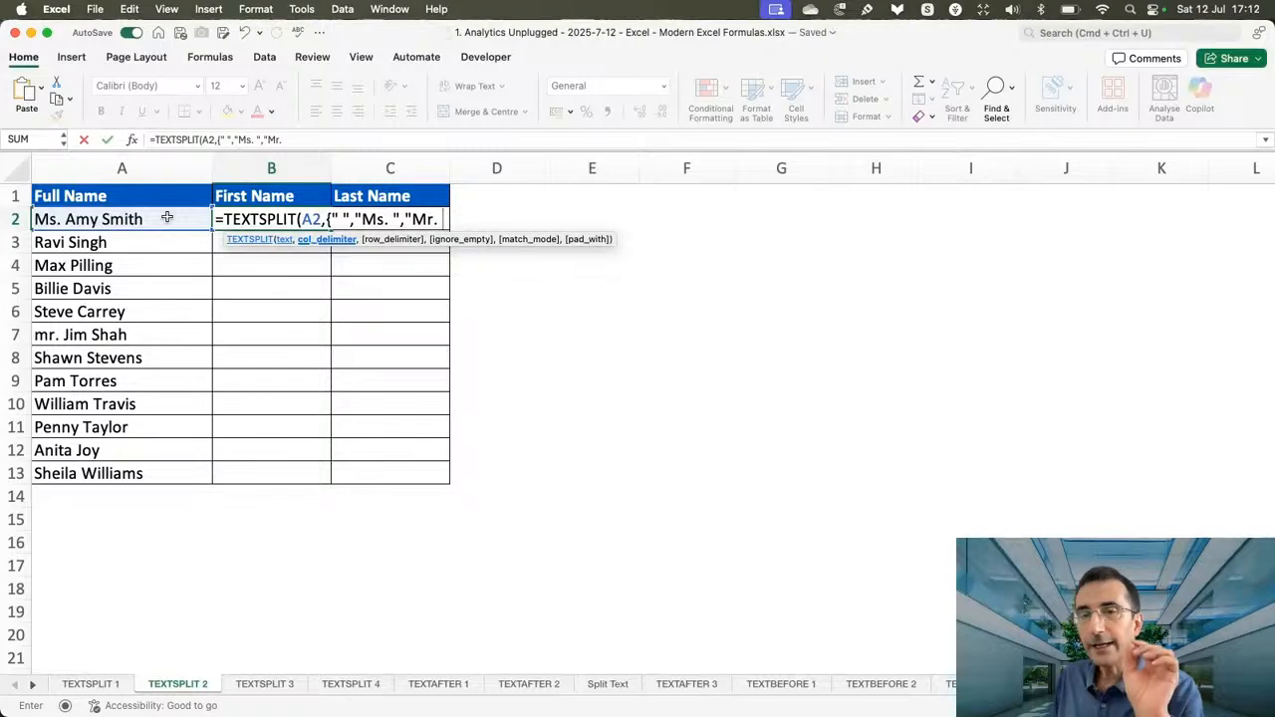
text( ")
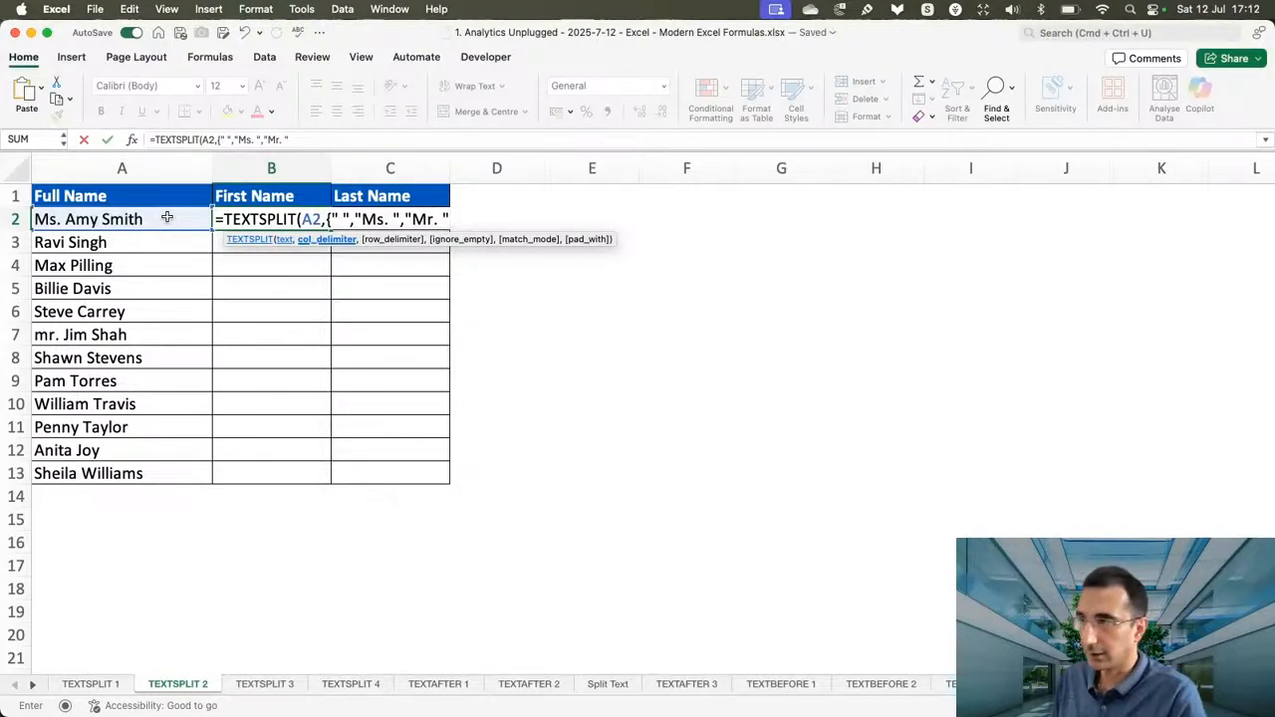
text(})
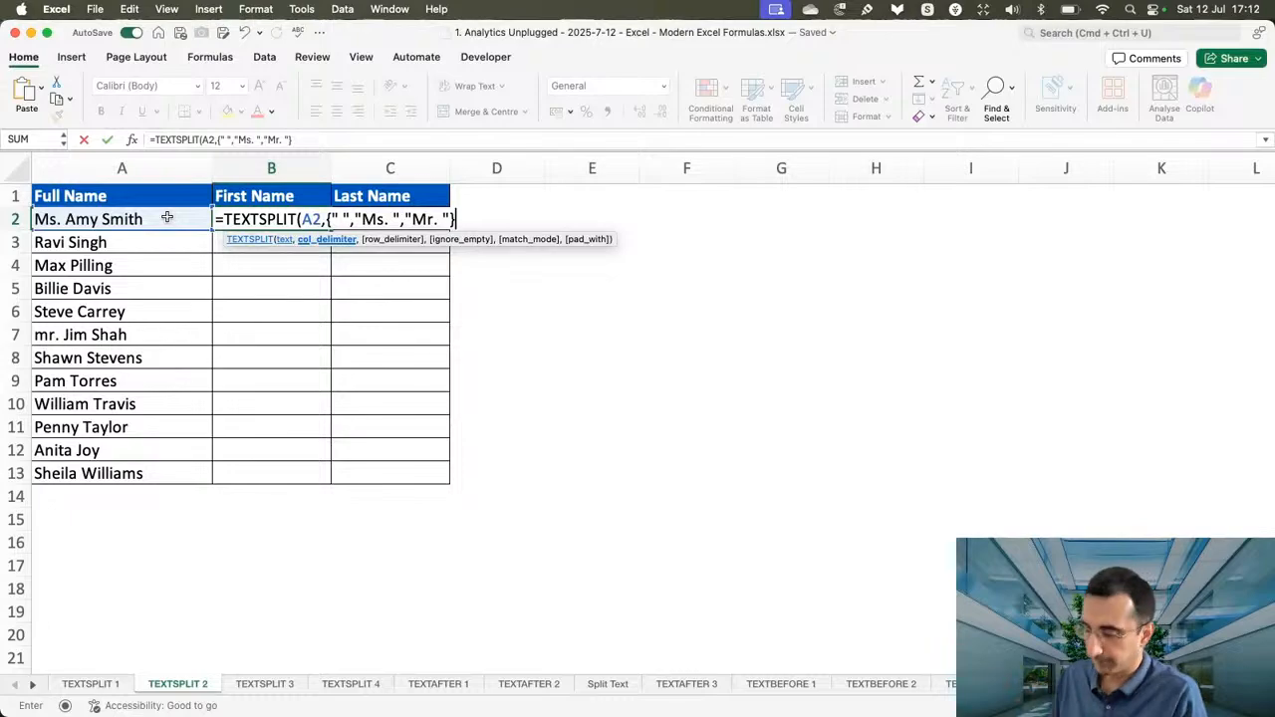
text())
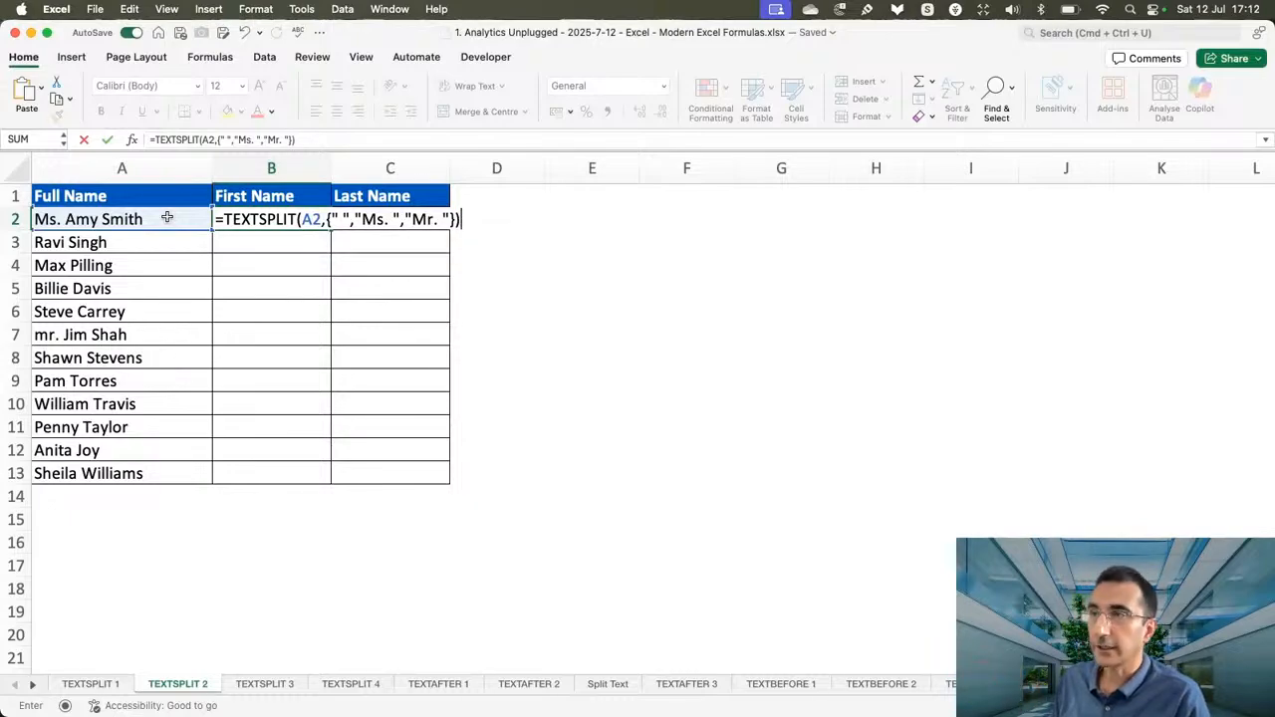
key(Return)
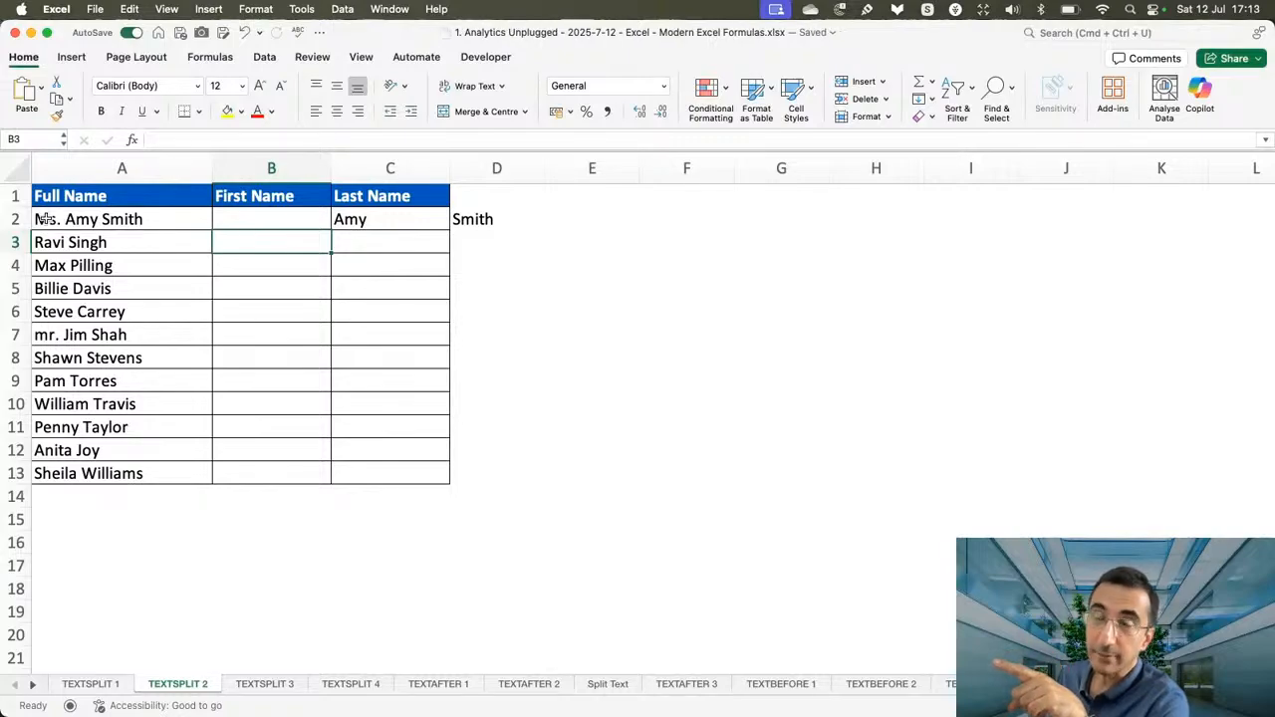
Fill the multiple-delimiter TEXTSPLIT formula from B2 down to B13 and inspect the formulas in B3 and B2.
click(288, 222)
drag(332, 230, 330, 482)
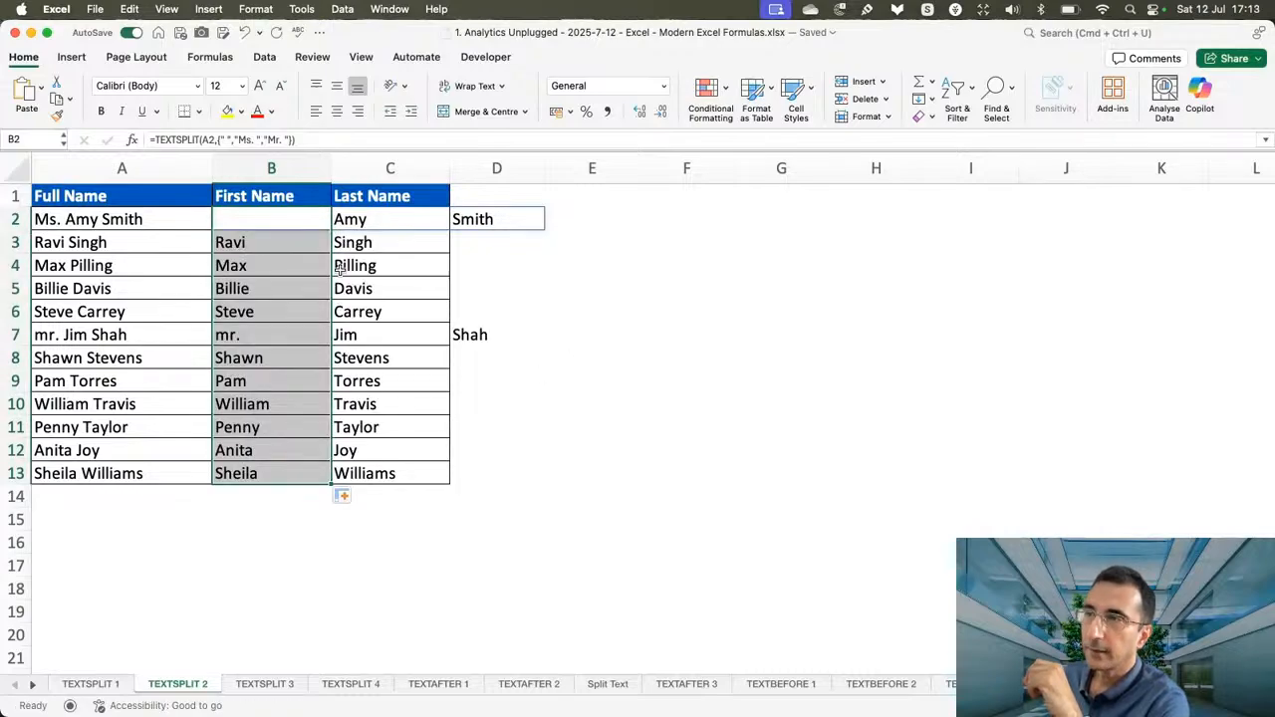
click(298, 245)
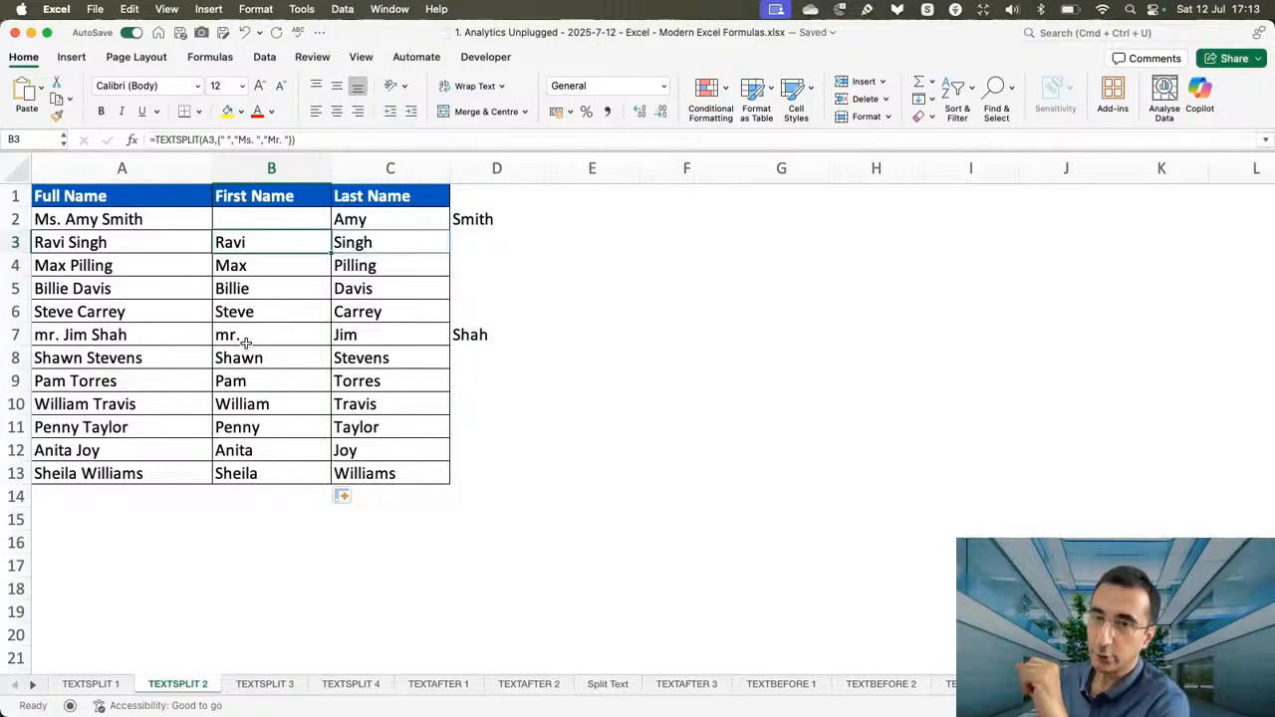
click(277, 217)
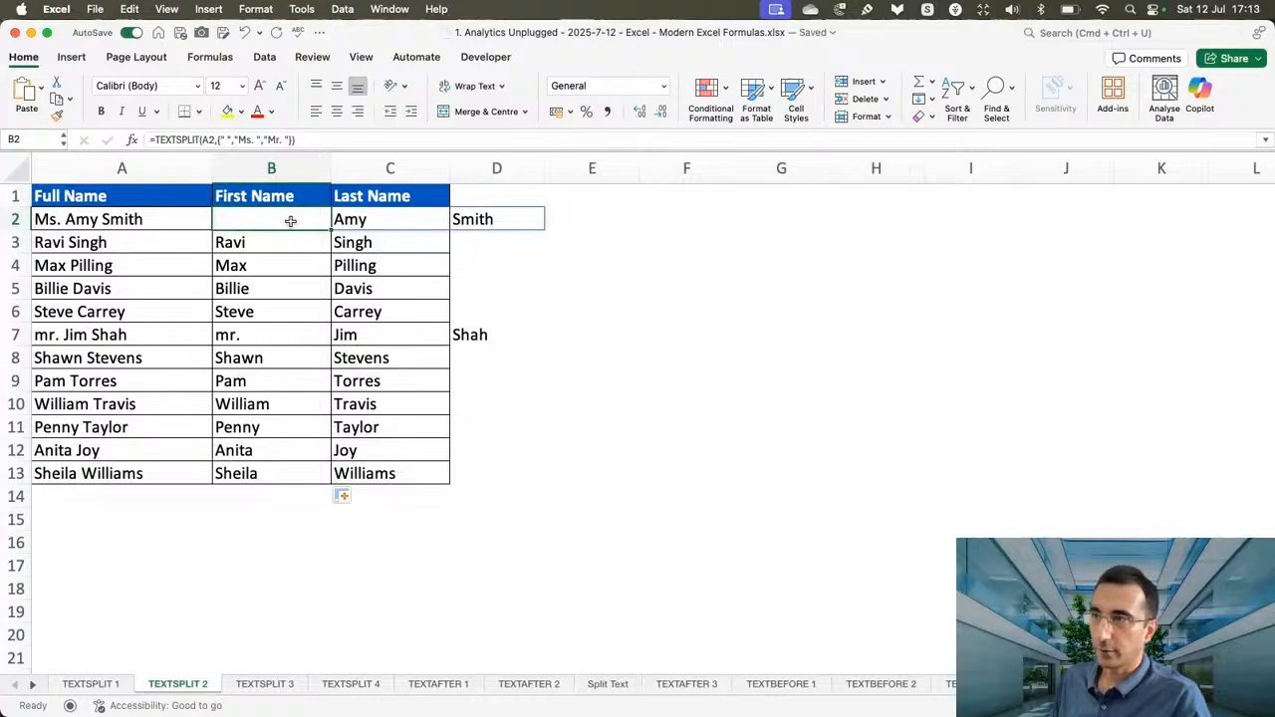
Clear B3:C13 and change the B2 formula to =TEXTSPLIT(A2,{" ","Ms. ","Mr. "},,TRUE) so empty cells are ignored.
drag(279, 240, 348, 469)
key(Delete)
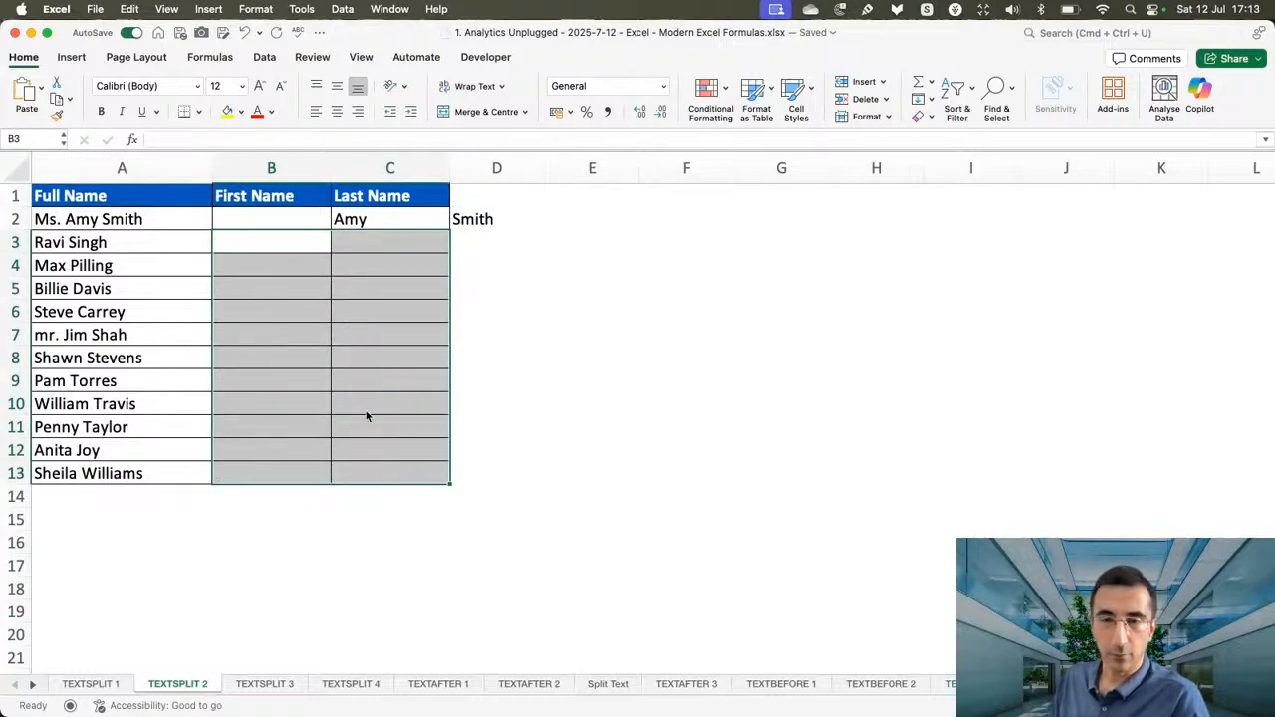
double_click(295, 219)
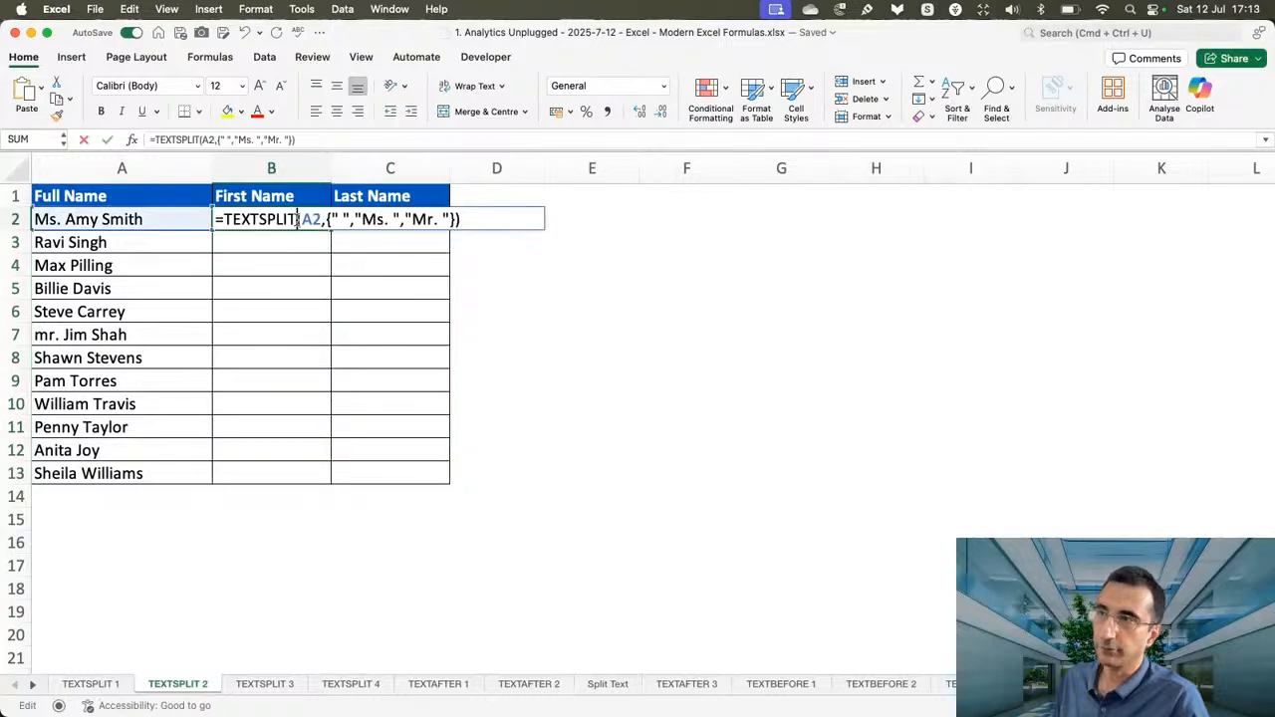
click(317, 139)
key(BackSpace)
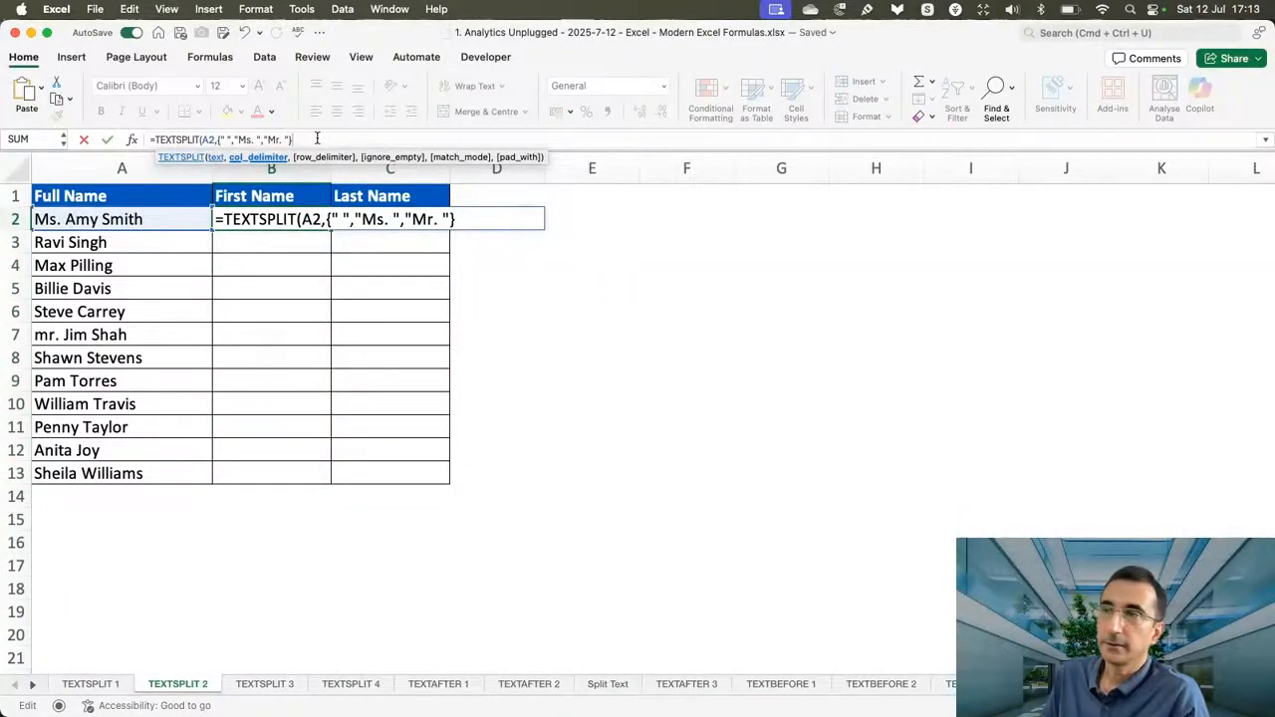
text(,)
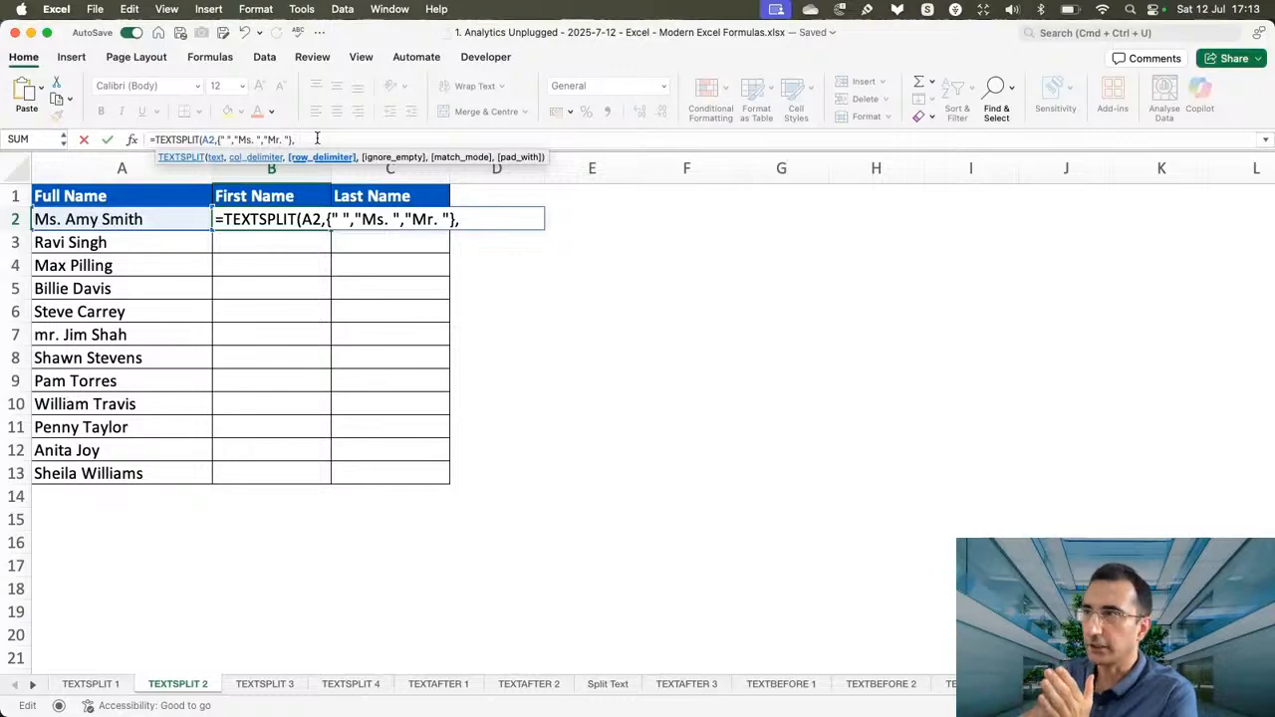
text(,)
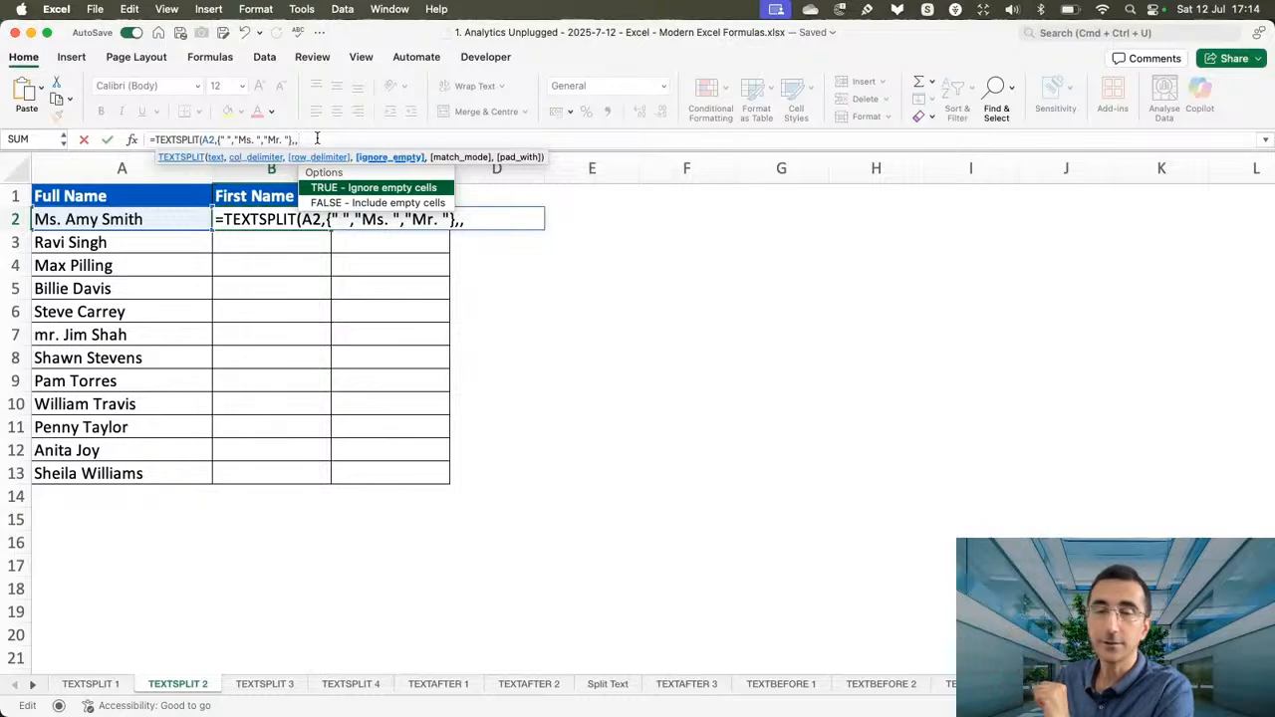
key(Tab)
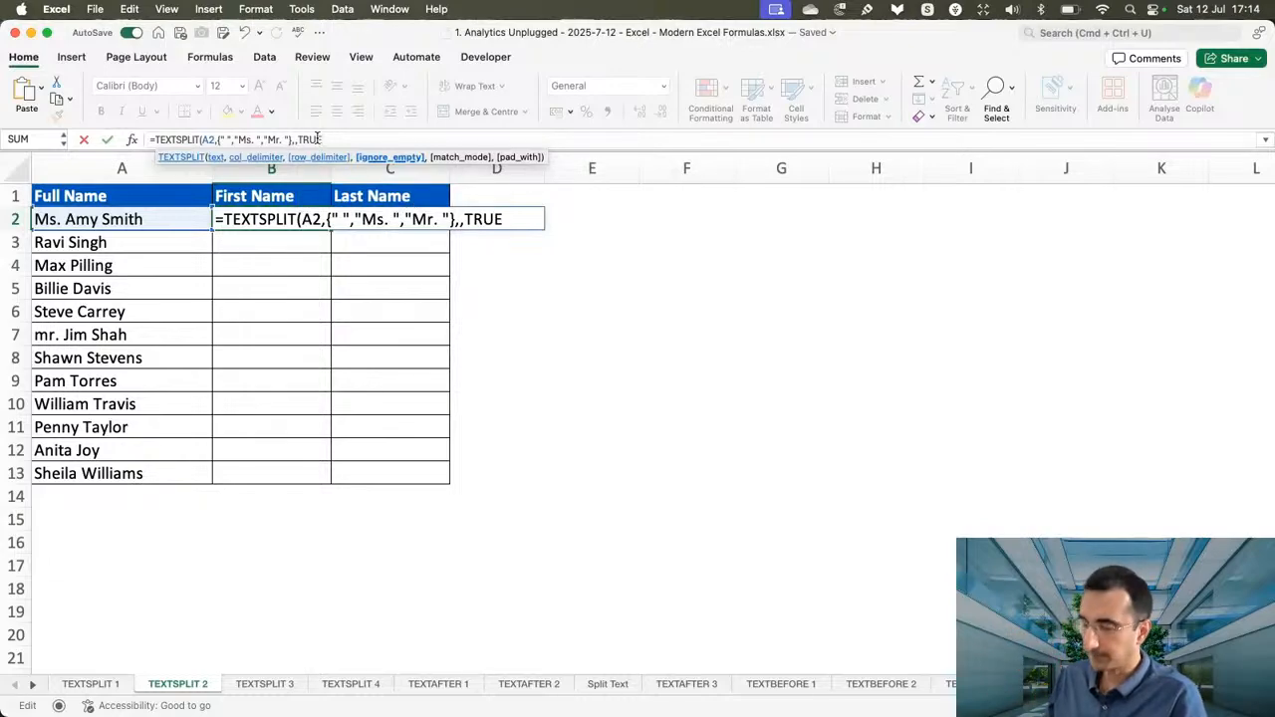
text())
key(Return)
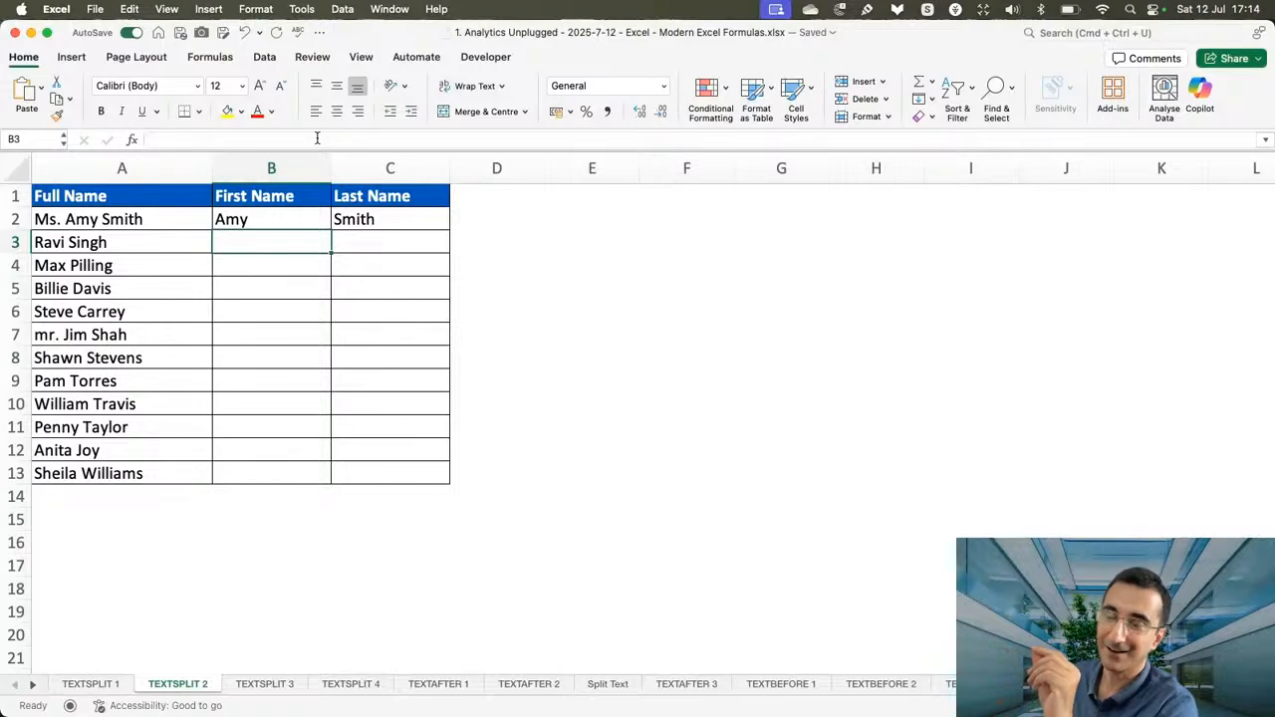
Fill the empty-ignoring TEXTSPLIT formula from B2 down to B13 and check the first-name result in B7.
click(299, 225)
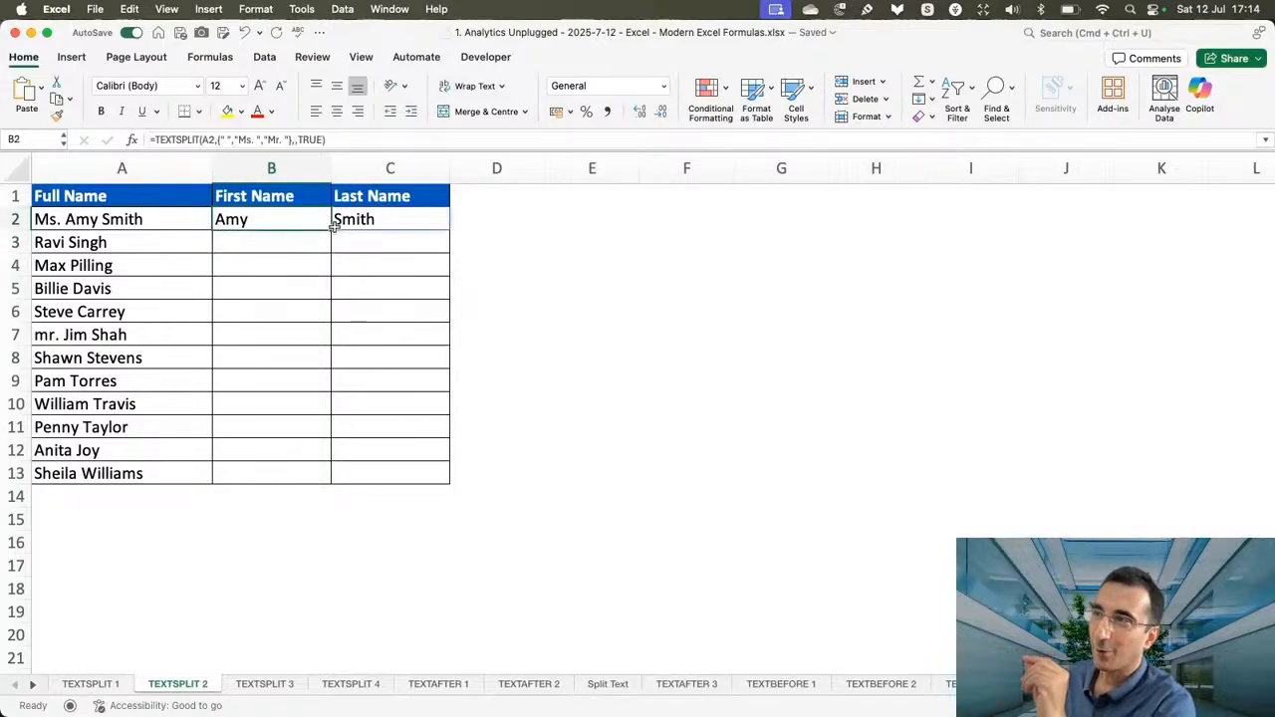
drag(332, 225, 300, 486)
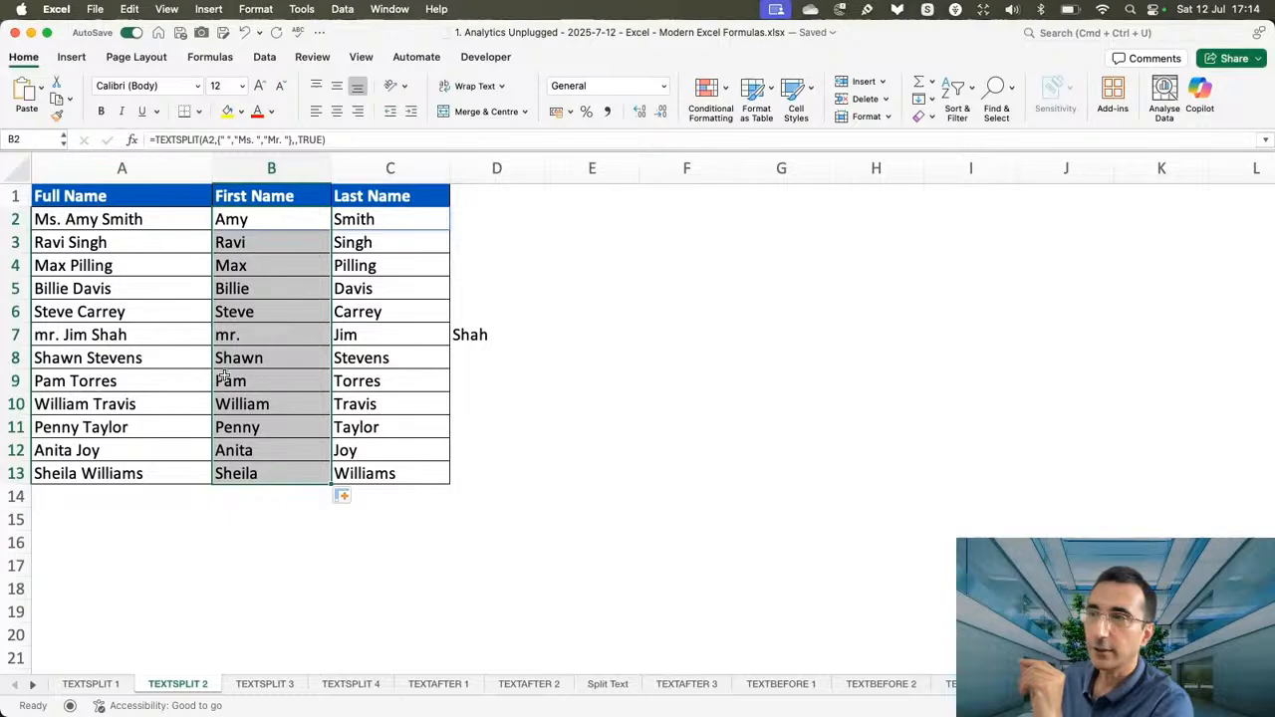
click(240, 336)
Add match mode 1 to the B2 formula for case-insensitive matching, making it =TEXTSPLIT(A2,{" ","Ms. ","Mr. "},,TRUE,1).
click(278, 220)
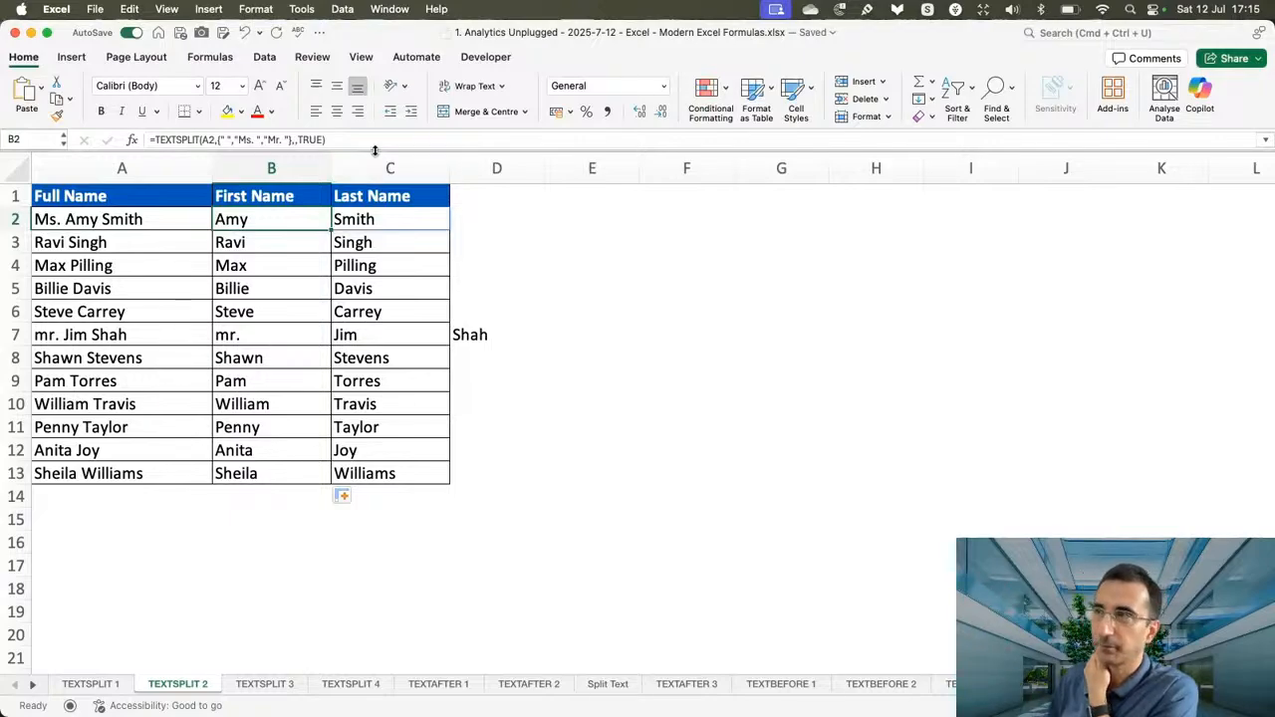
click(350, 140)
key(BackSpace)
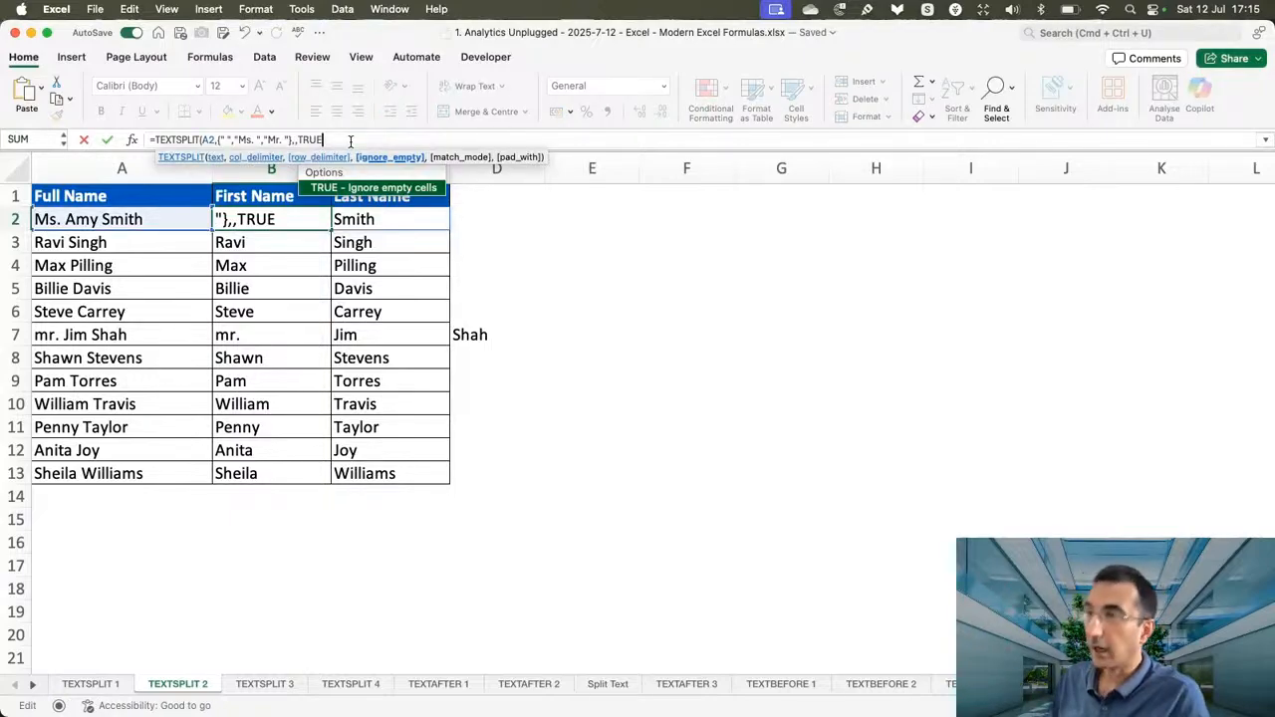
text(,)
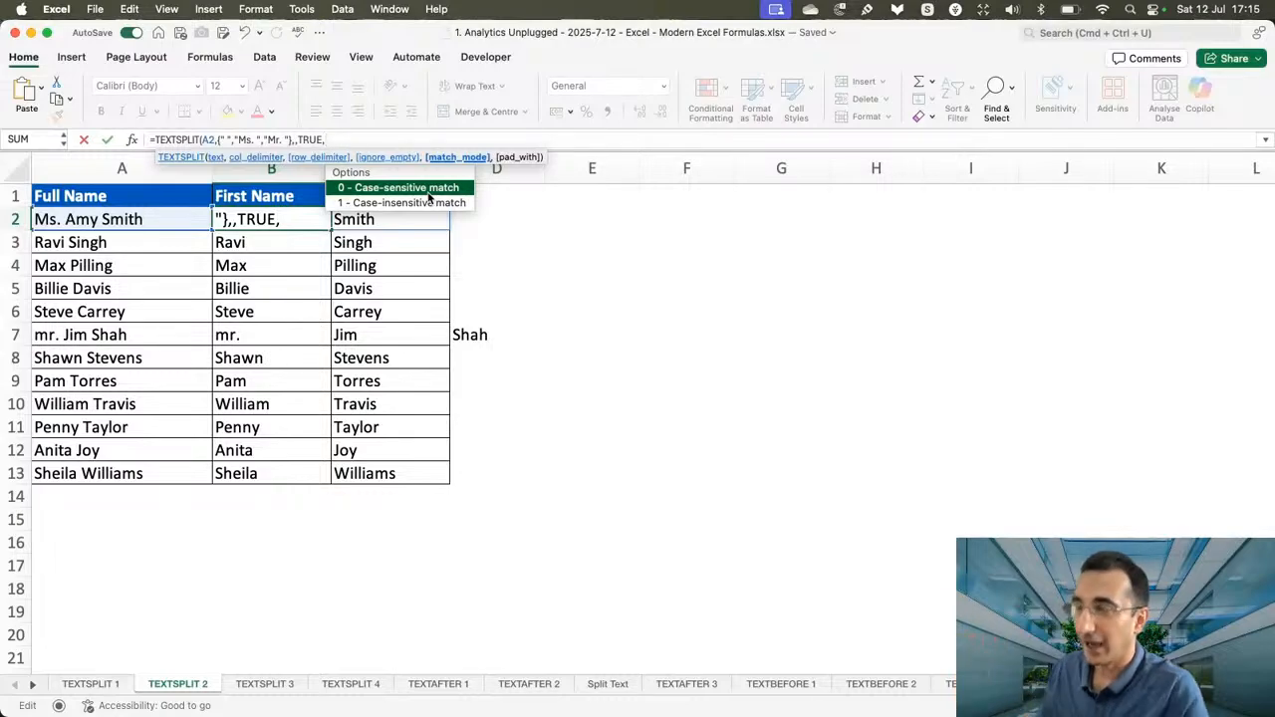
text(1)
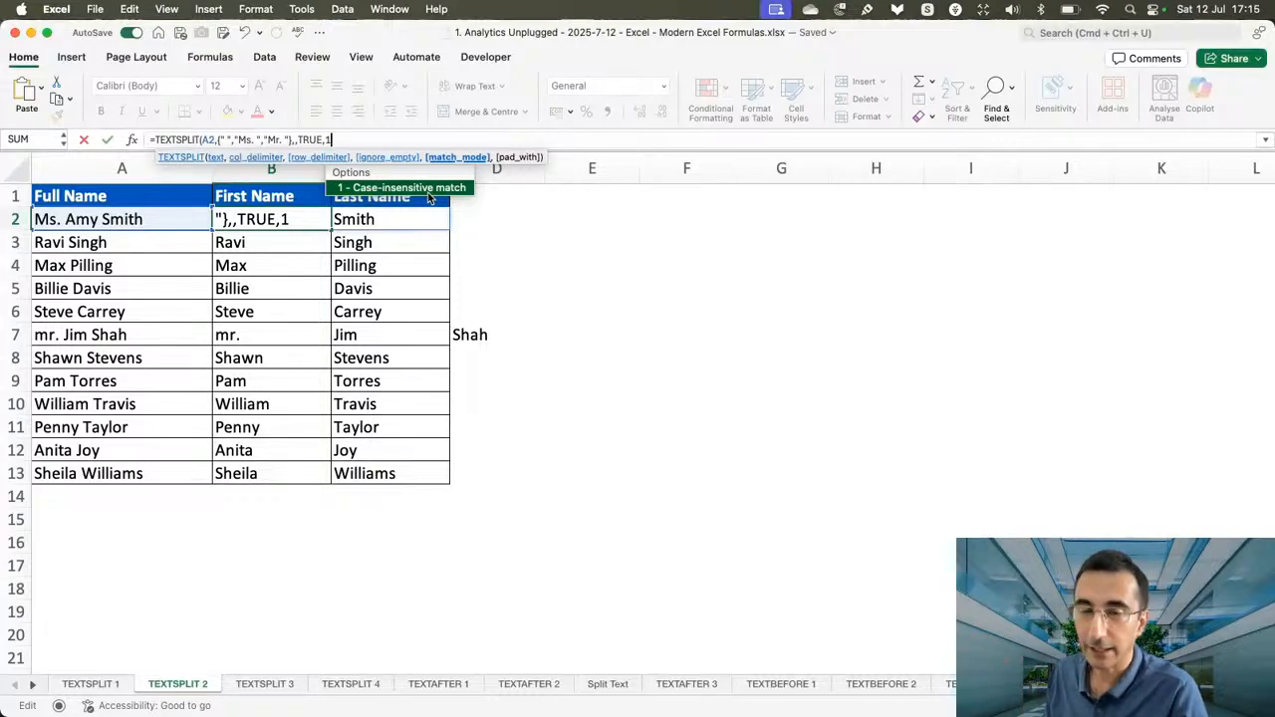
text())
key(Return)
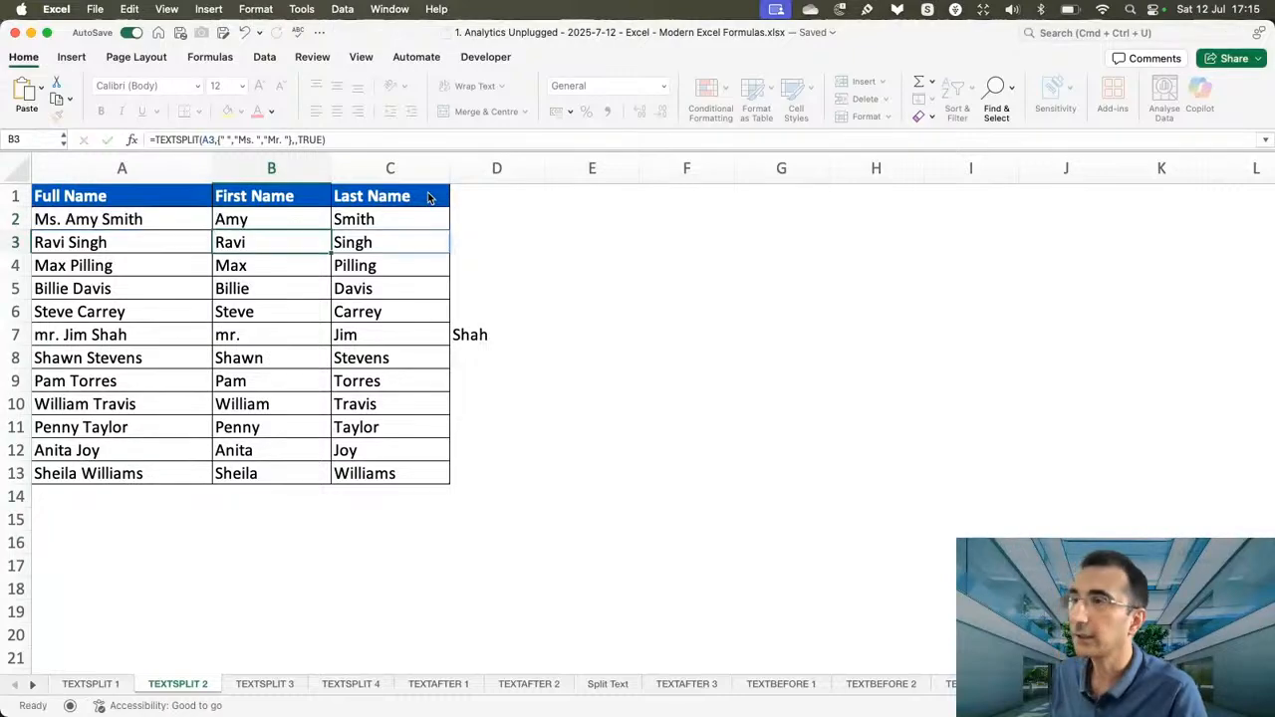
Fill the case-insensitive TEXTSPLIT formula from B2 down to B13 and review the formula in B2.
click(325, 224)
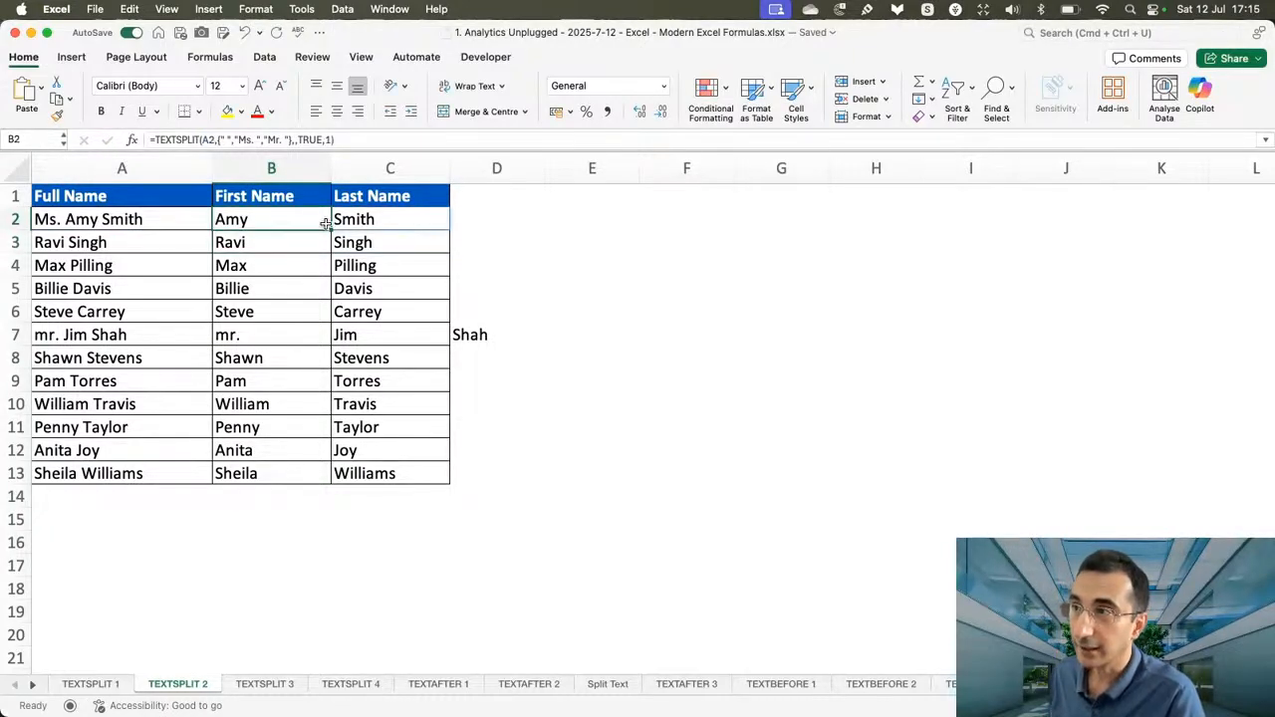
drag(330, 230, 324, 476)
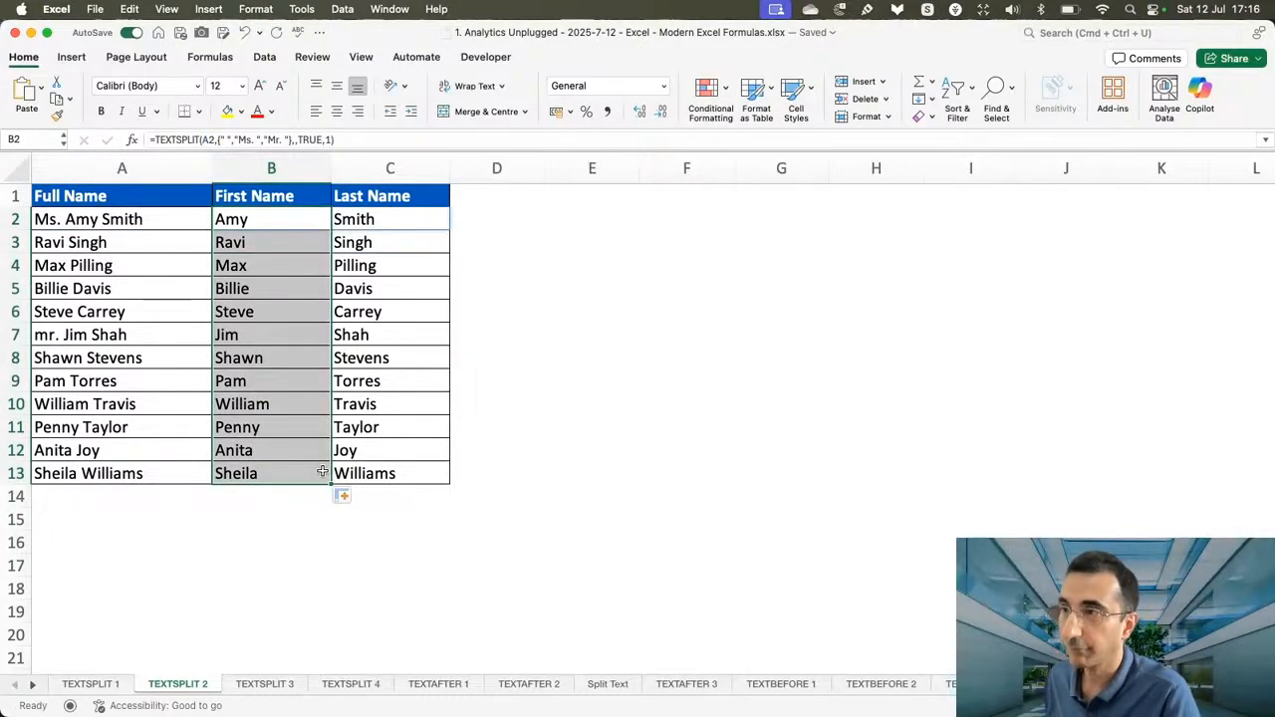
click(509, 373)
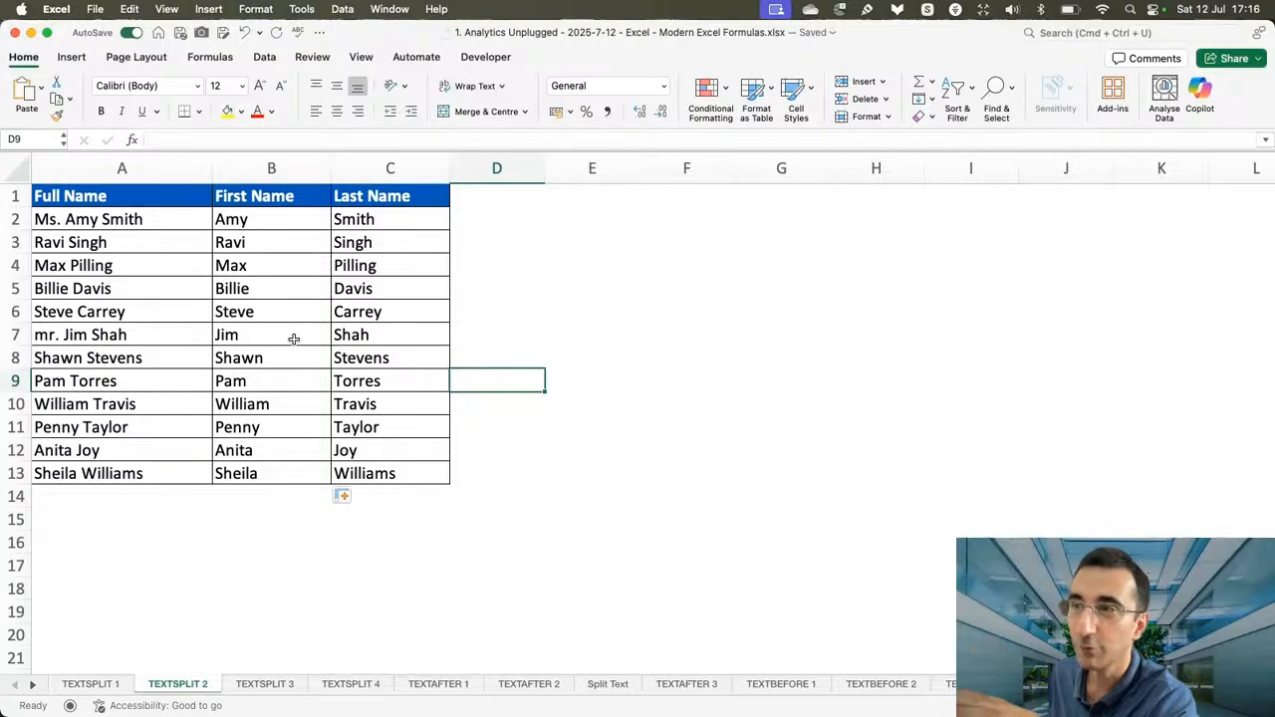
click(283, 223)
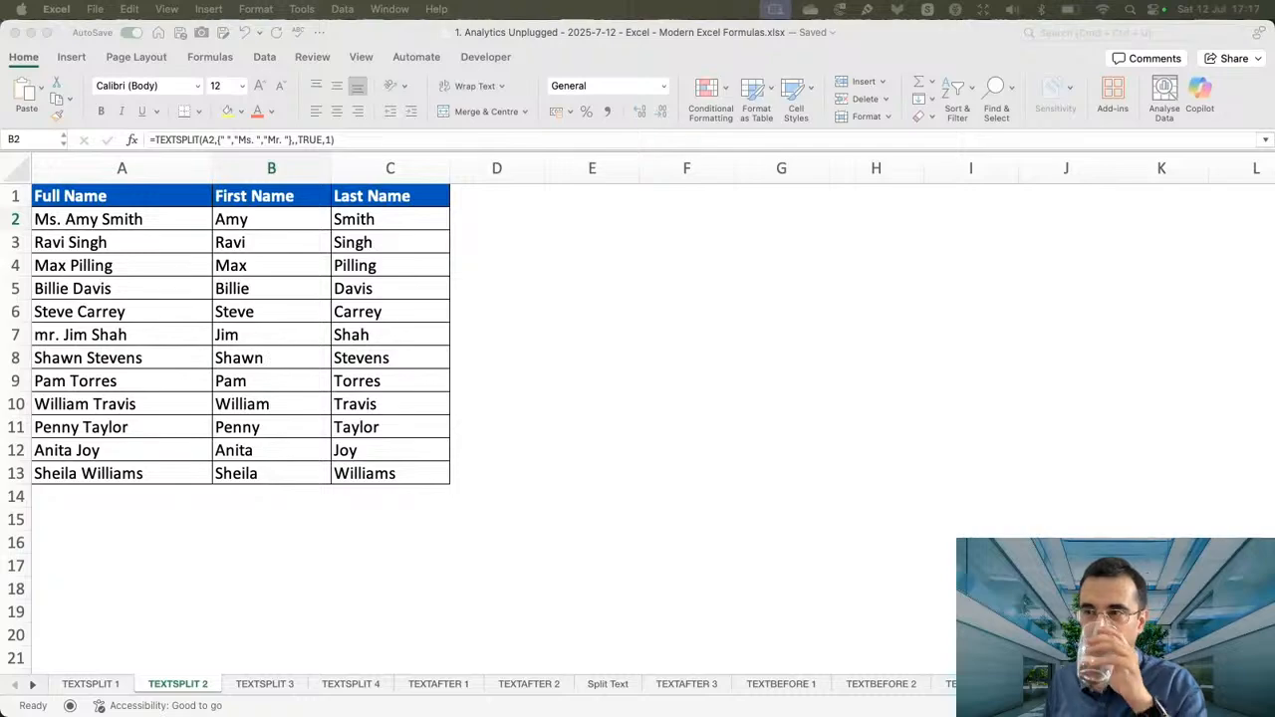
Revisit the TEXTSPLIT 1 and TEXTSPLIT 2 sheets for comparison and open the TEXTSPLIT 3 sheet.
click(272, 690)
click(265, 684)
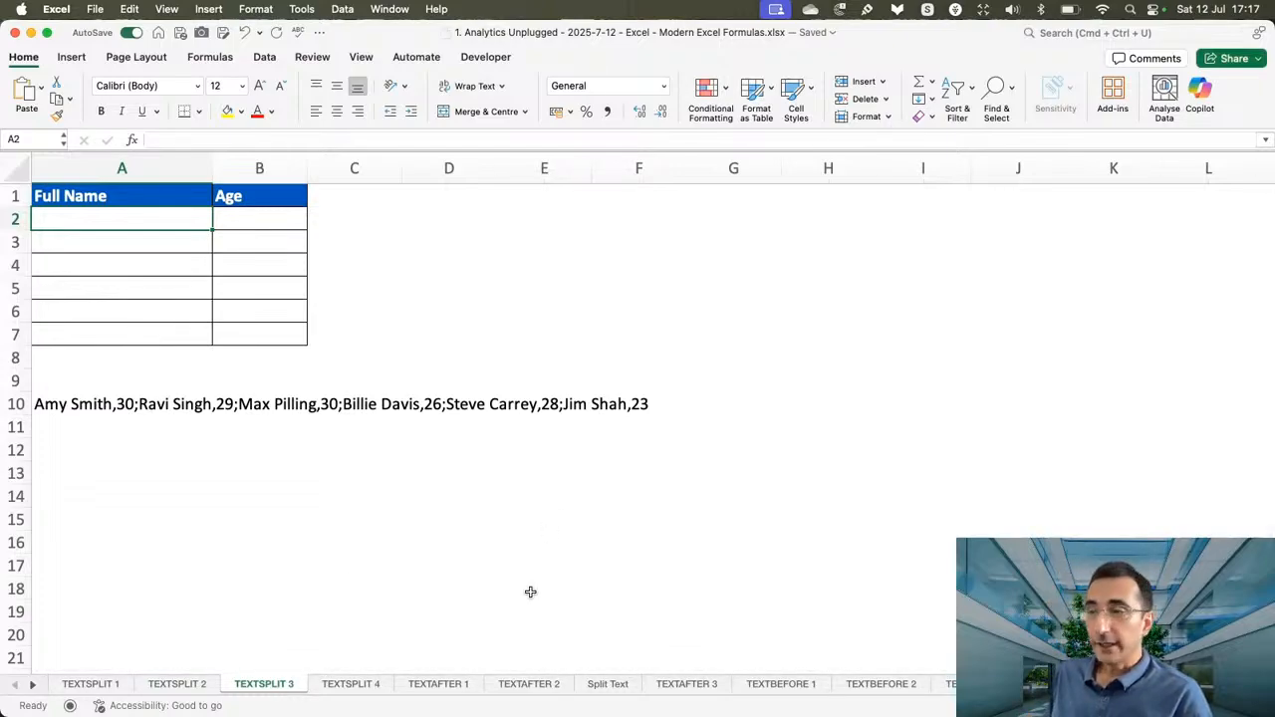
click(88, 686)
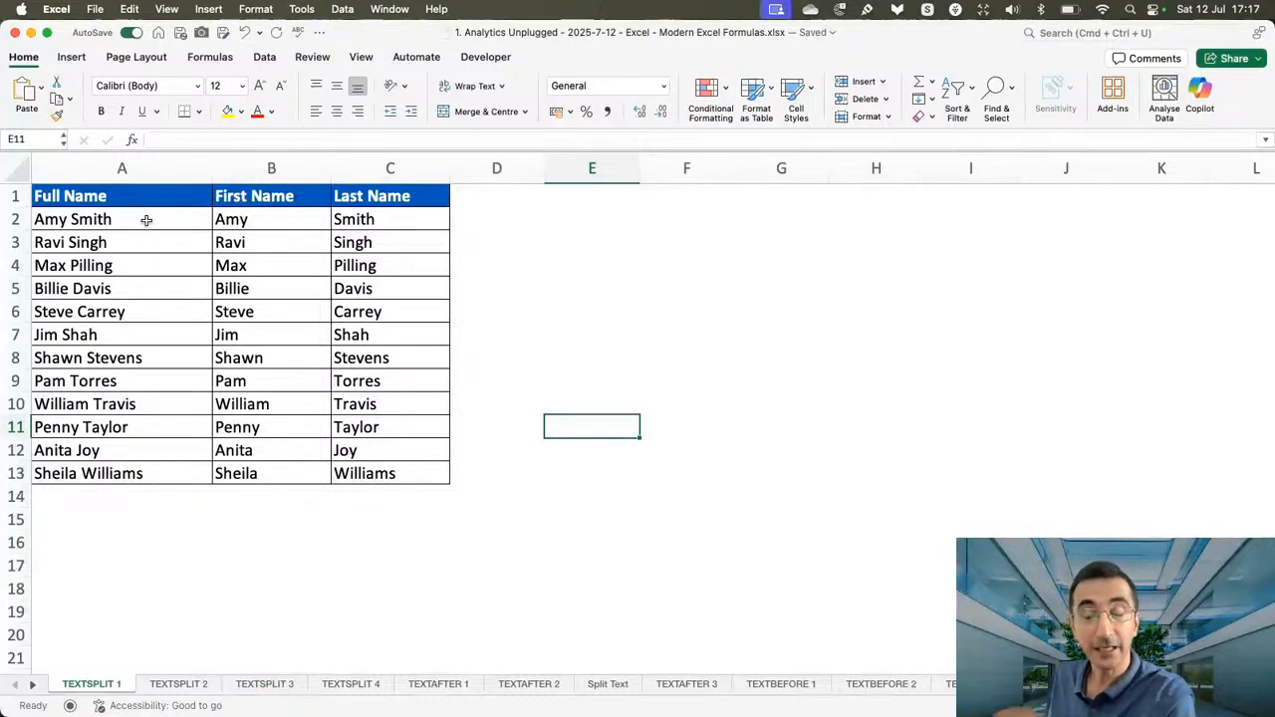
click(181, 684)
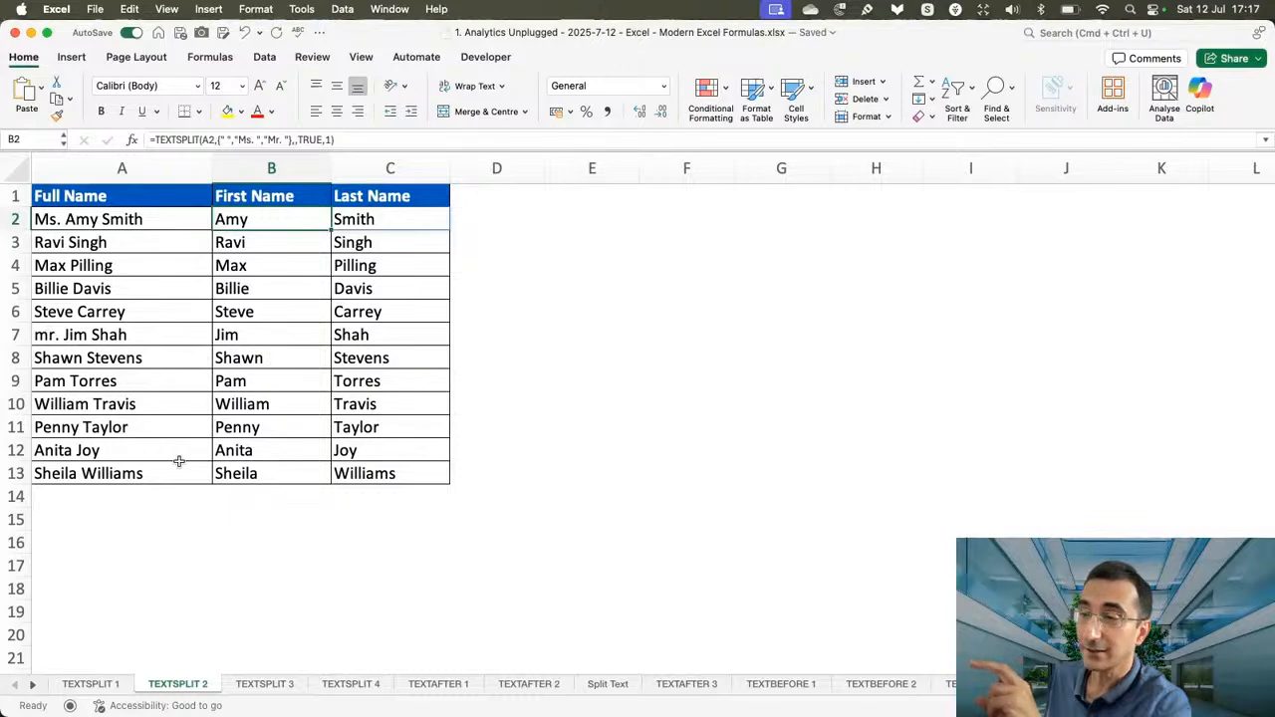
click(269, 685)
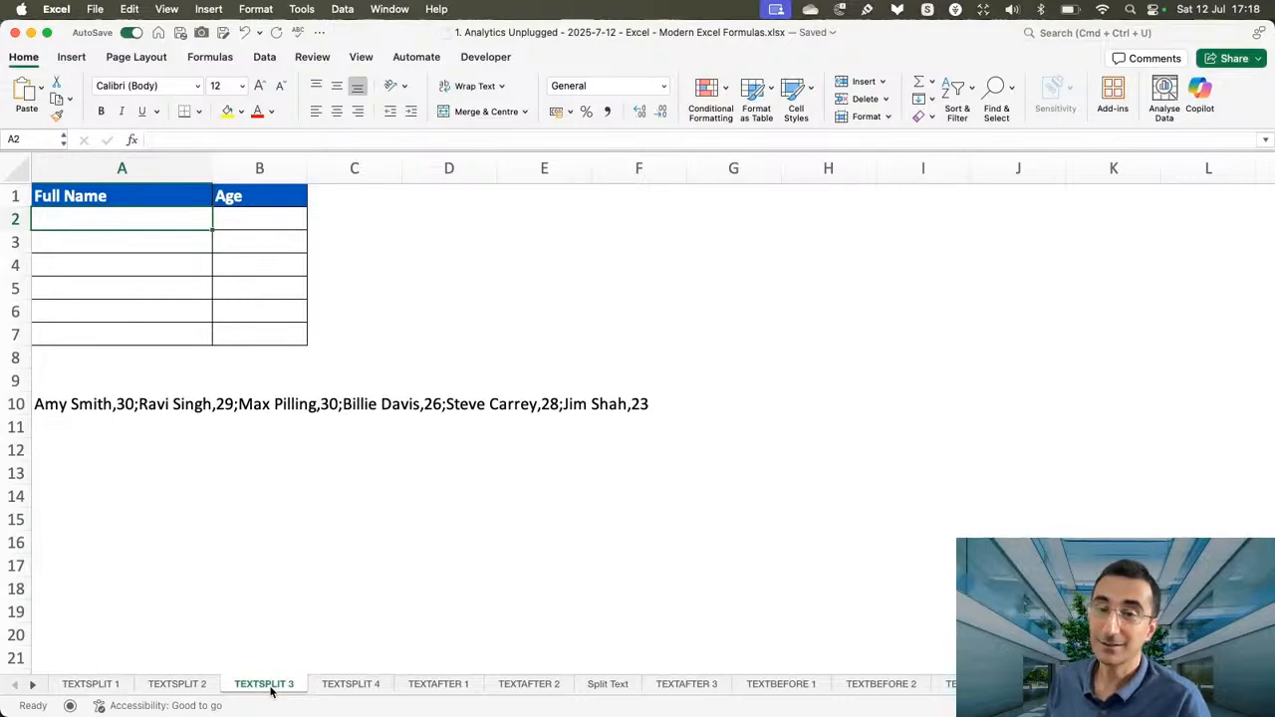
Examine the delimited text in A10 and the Full Name and Age cells in rows 2 and 3 meant to receive it.
click(50, 405)
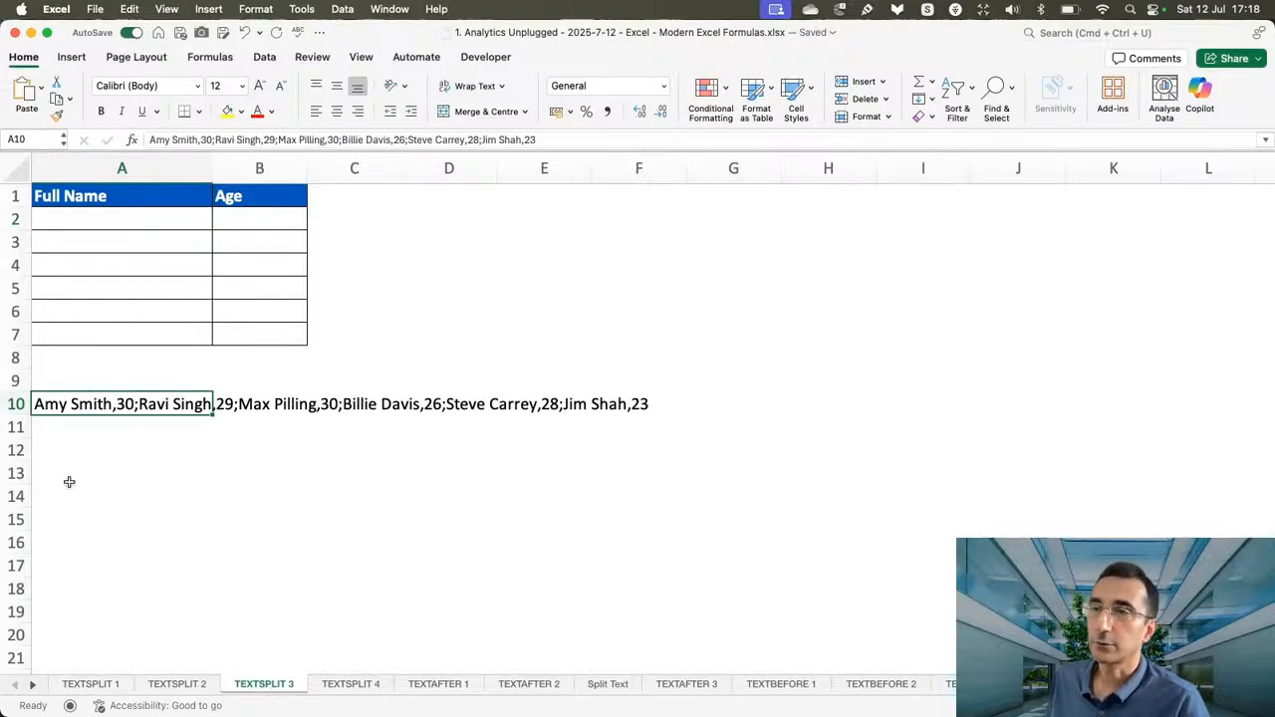
click(70, 478)
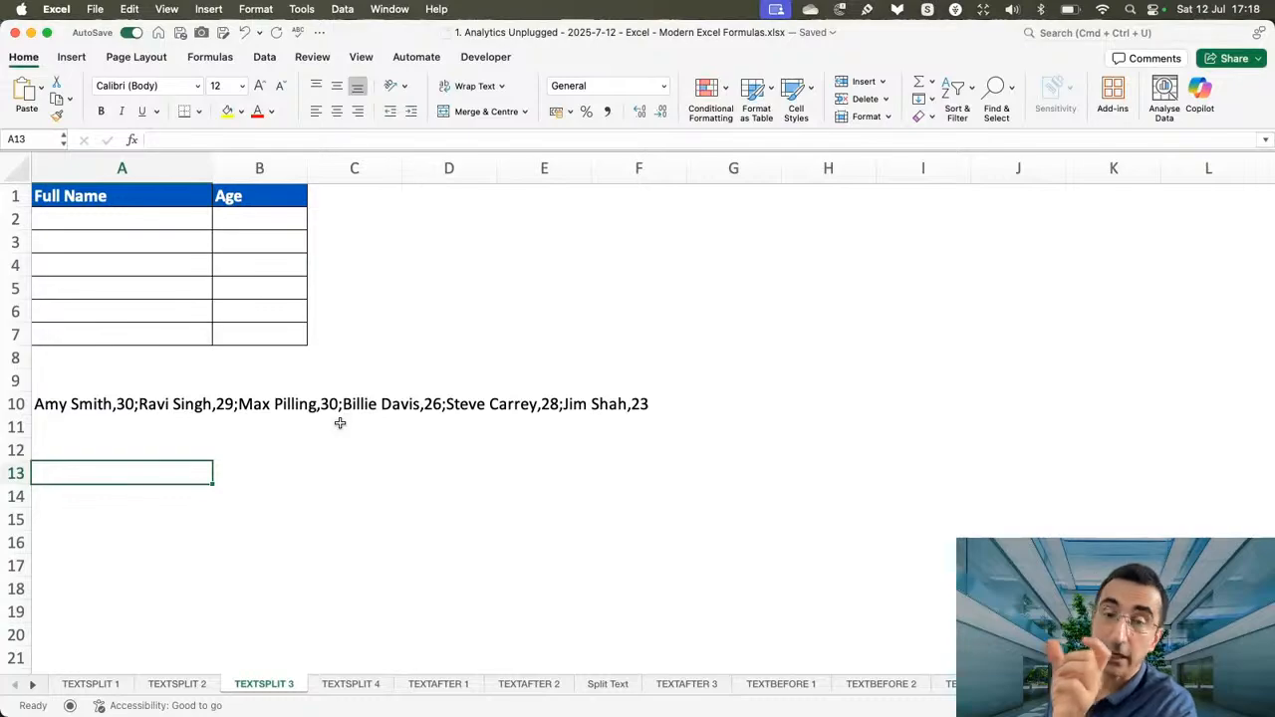
click(96, 223)
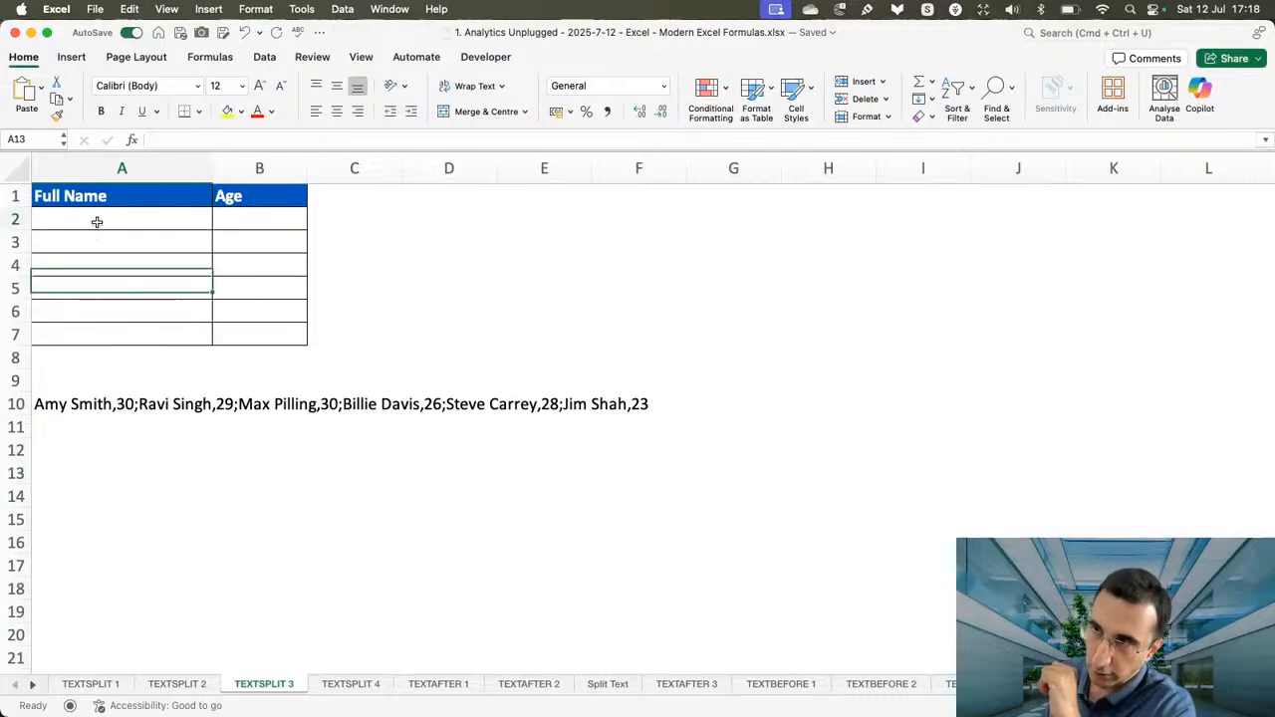
click(248, 222)
click(129, 242)
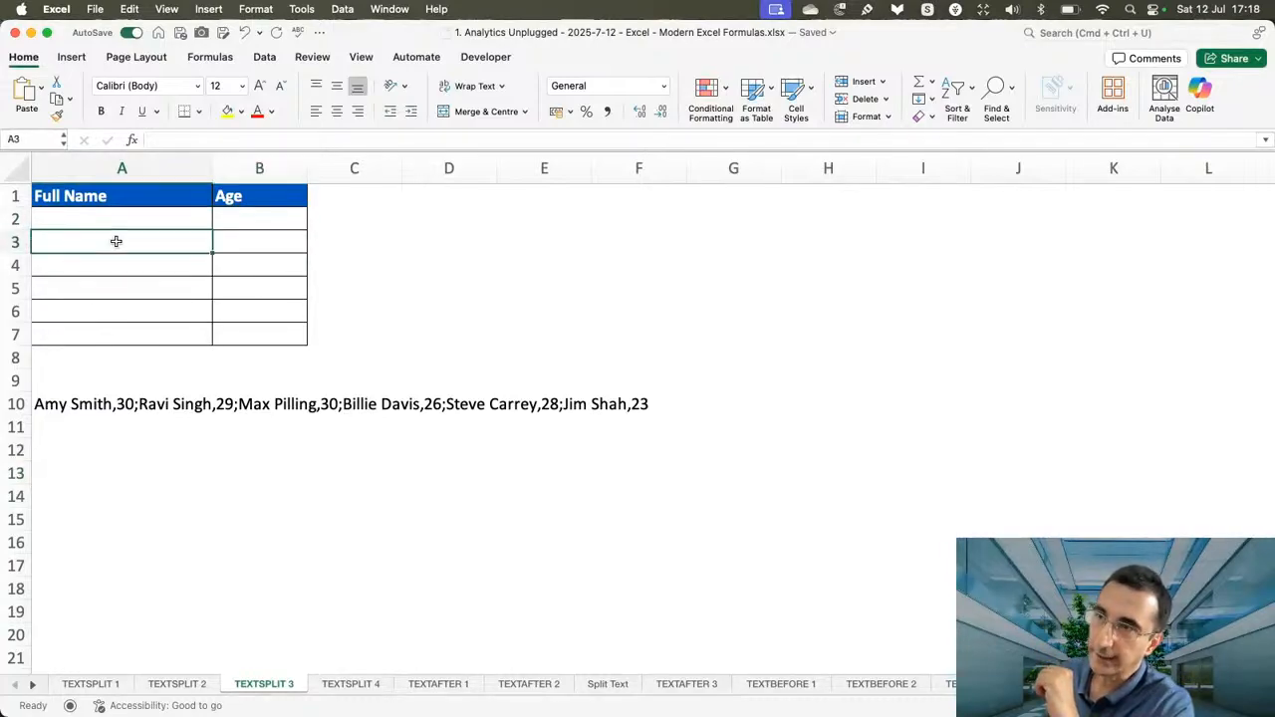
click(248, 245)
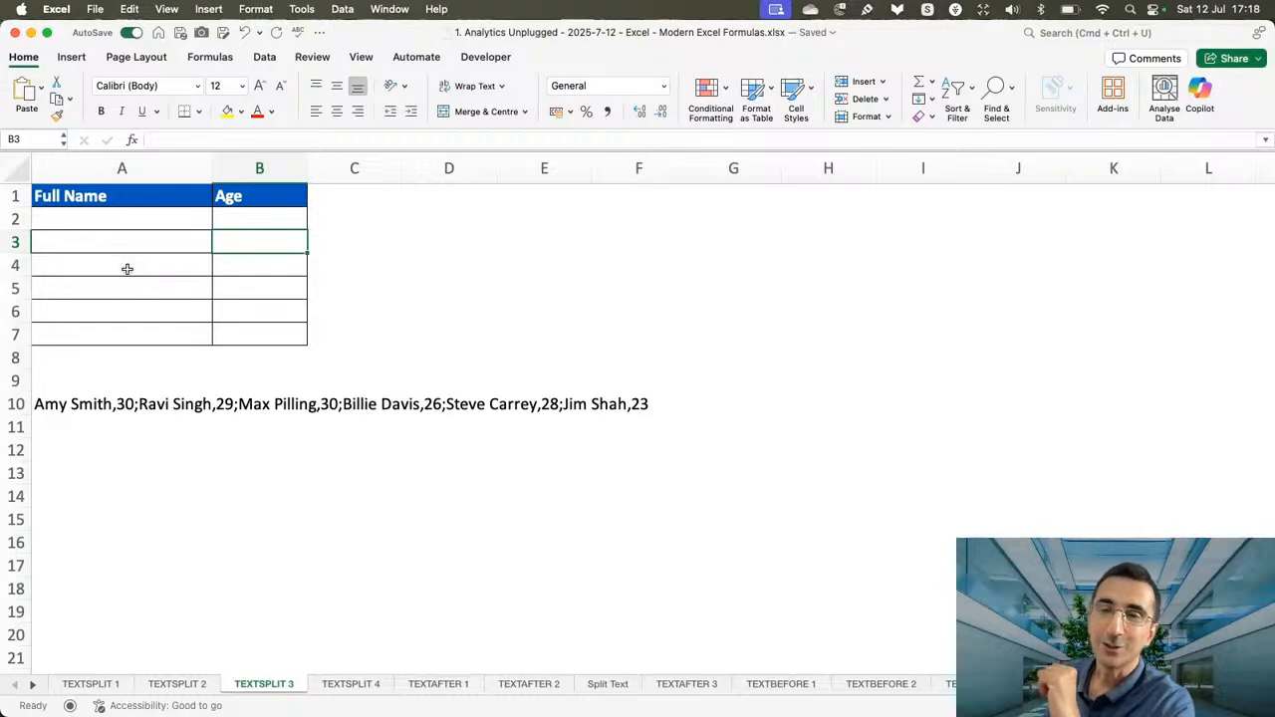
click(149, 224)
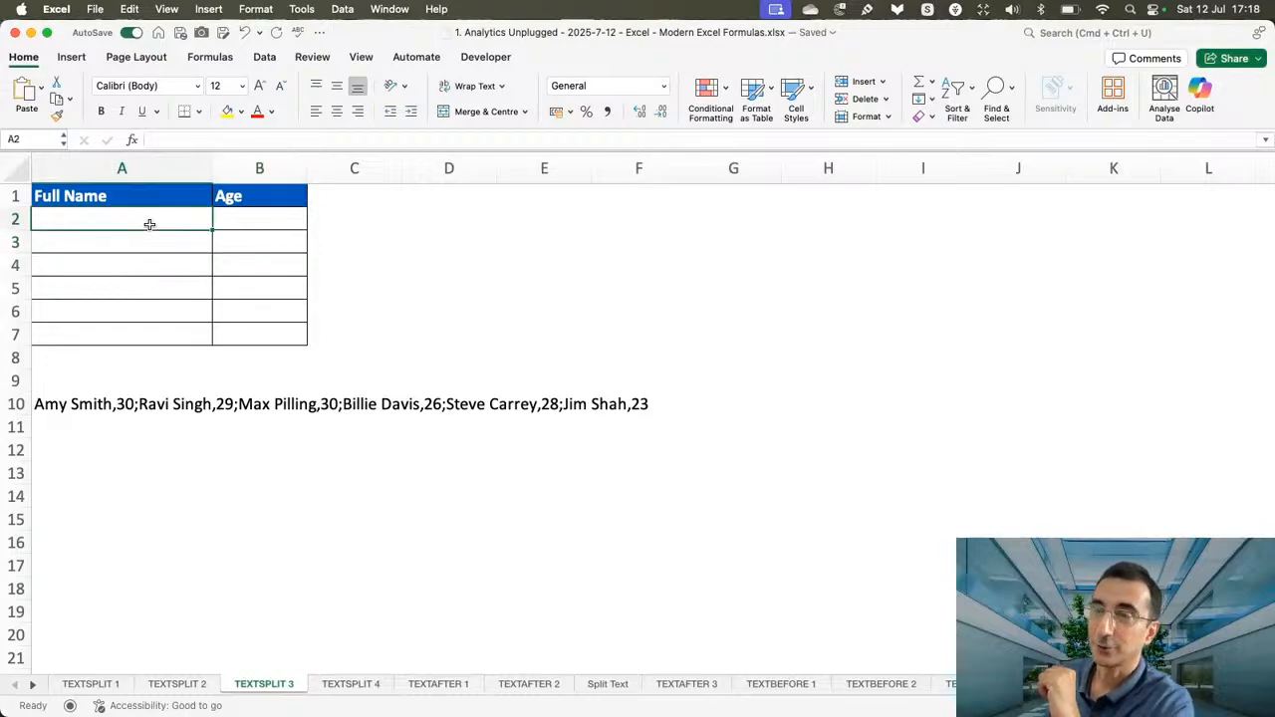
text(=texts)
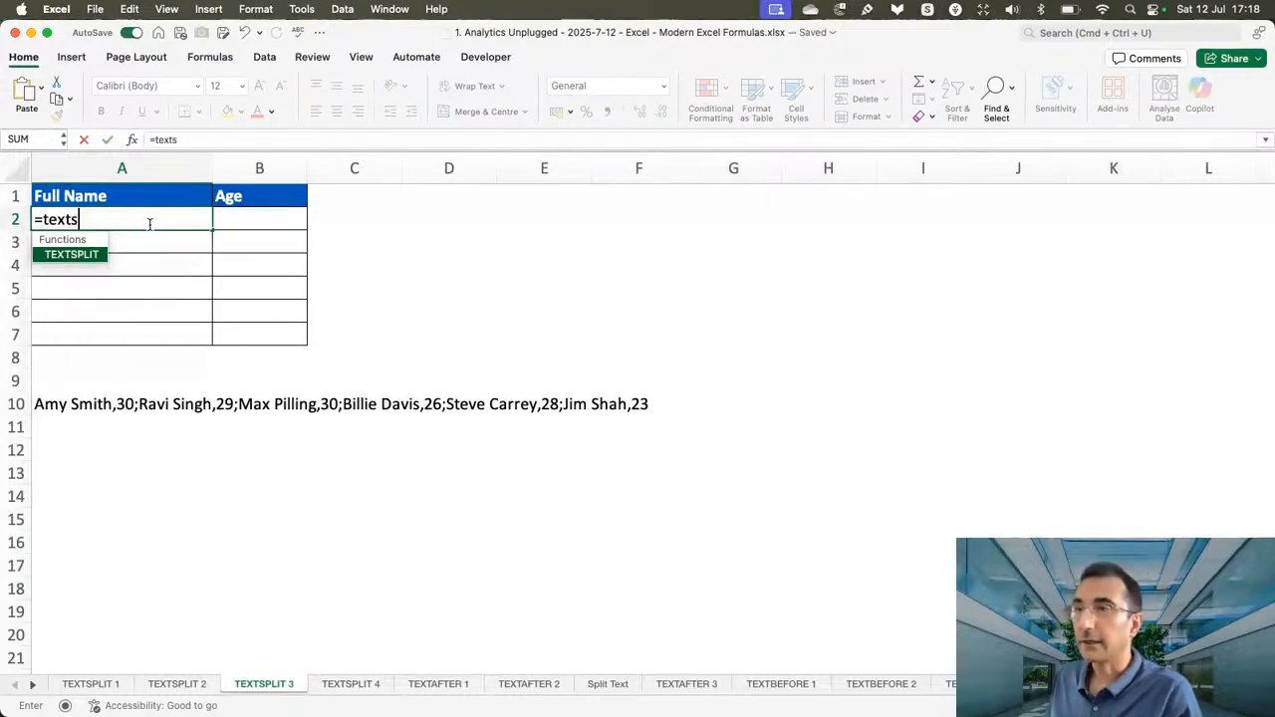
key(Tab)
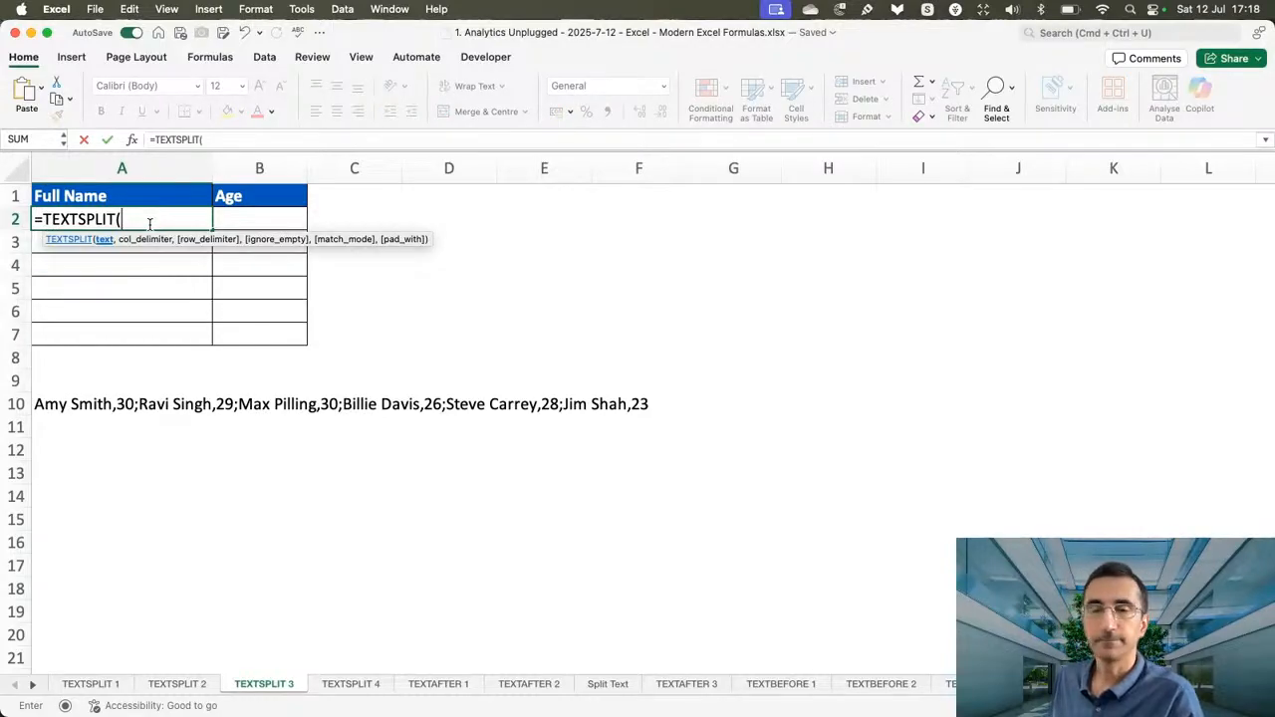
click(54, 404)
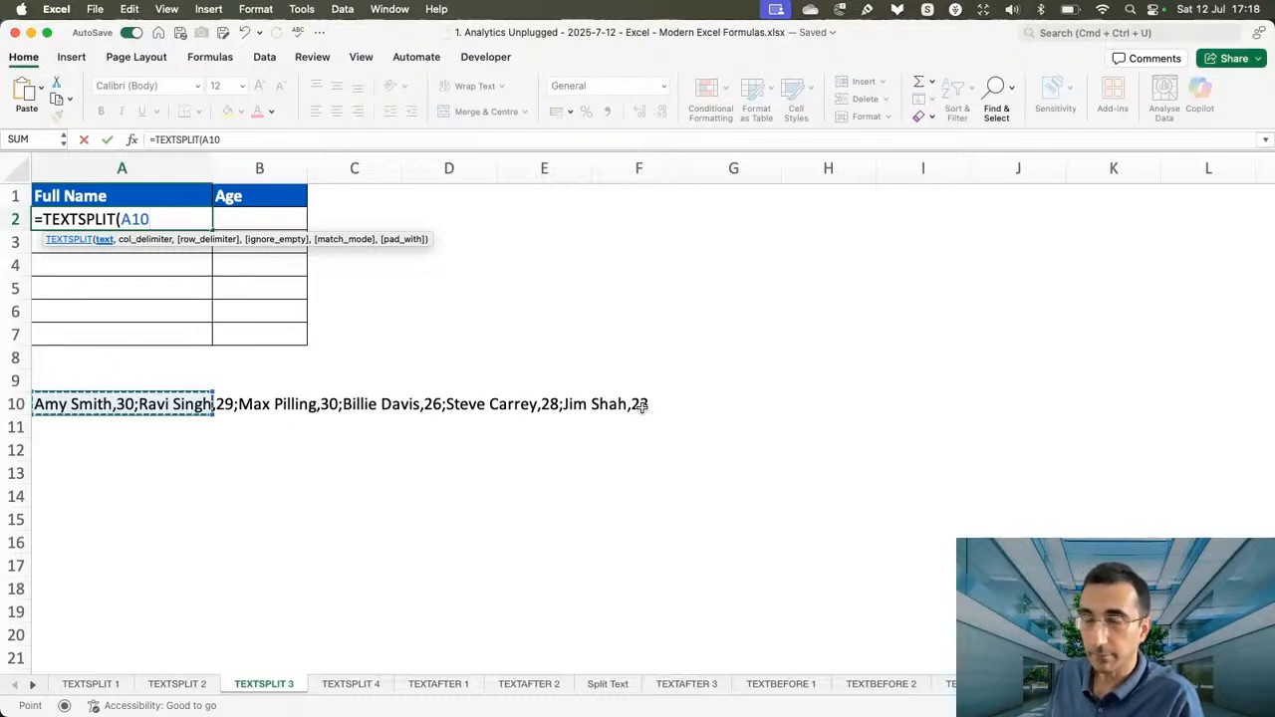
key(Escape)
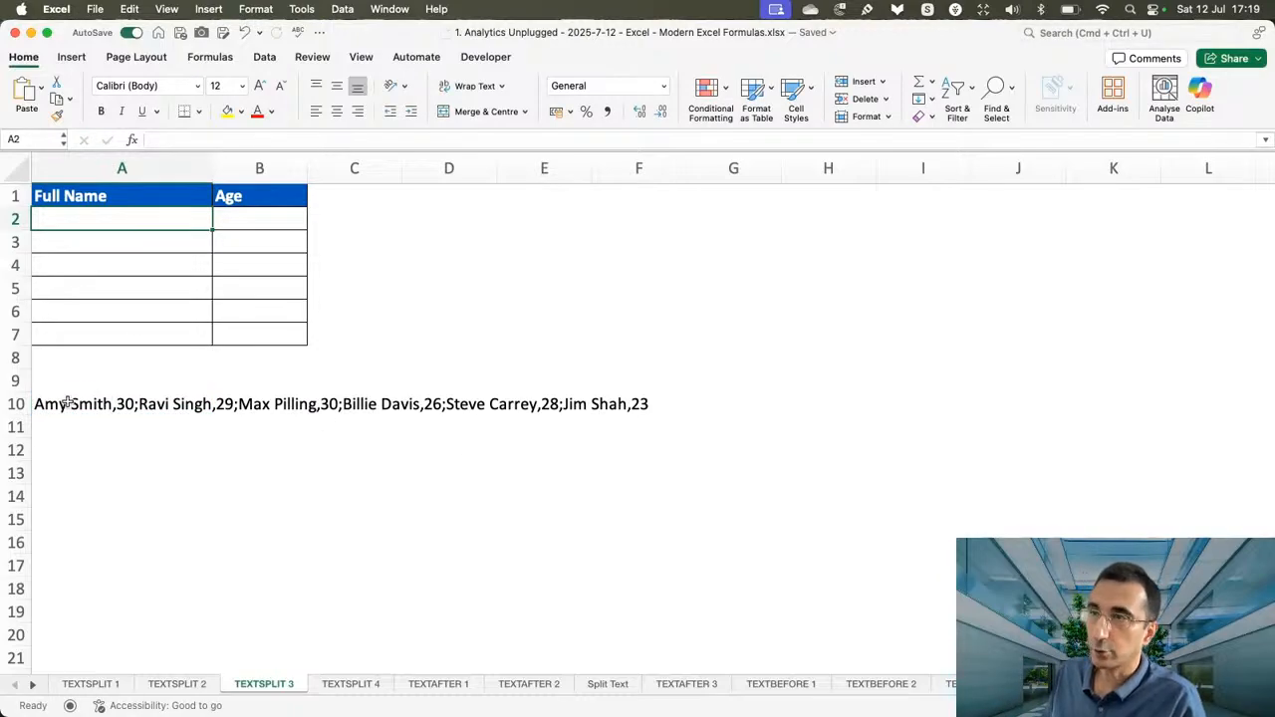
Inspect the content of A10 and the neighbouring cell B10 to check which cell holds the delimited text.
click(66, 404)
double_click(94, 404)
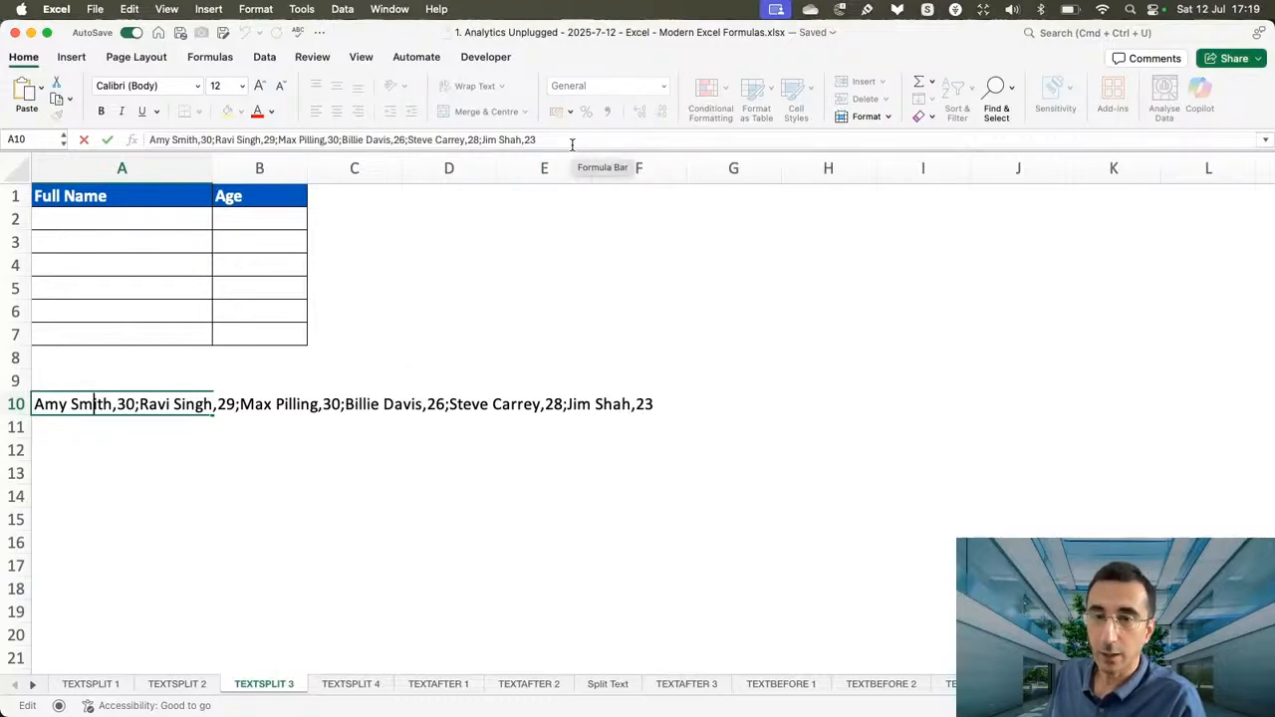
key(Escape)
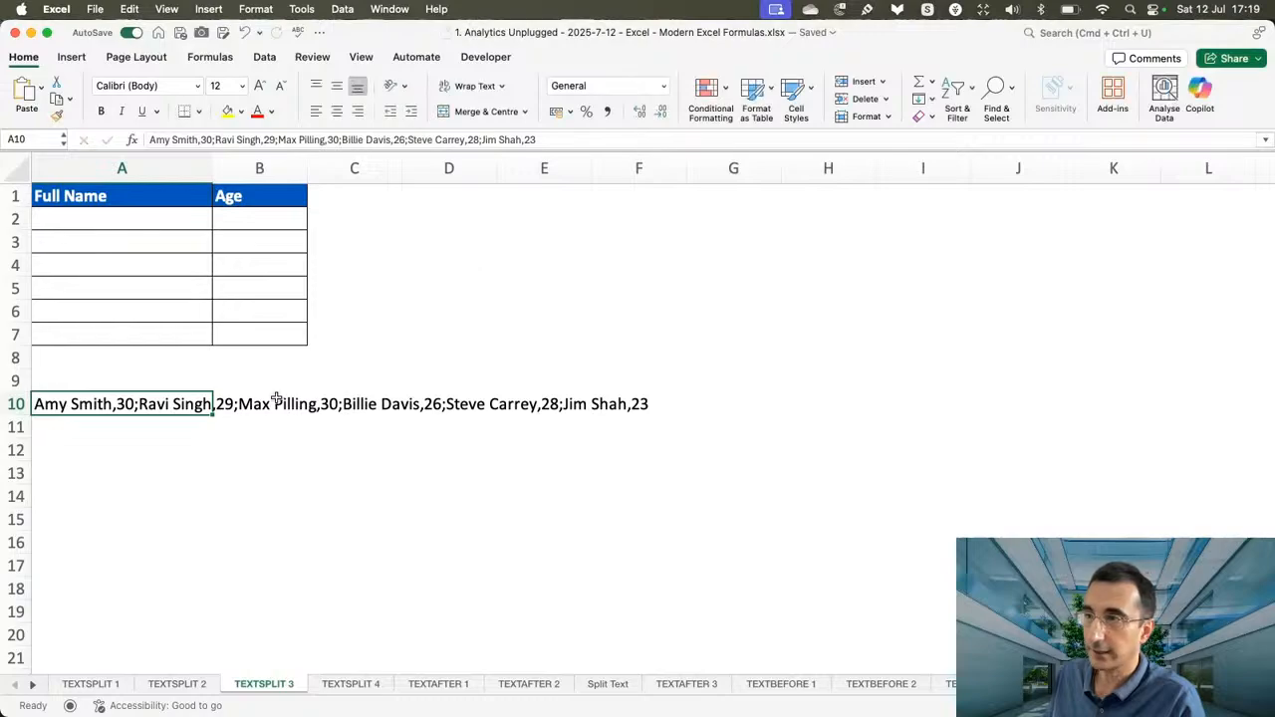
click(259, 402)
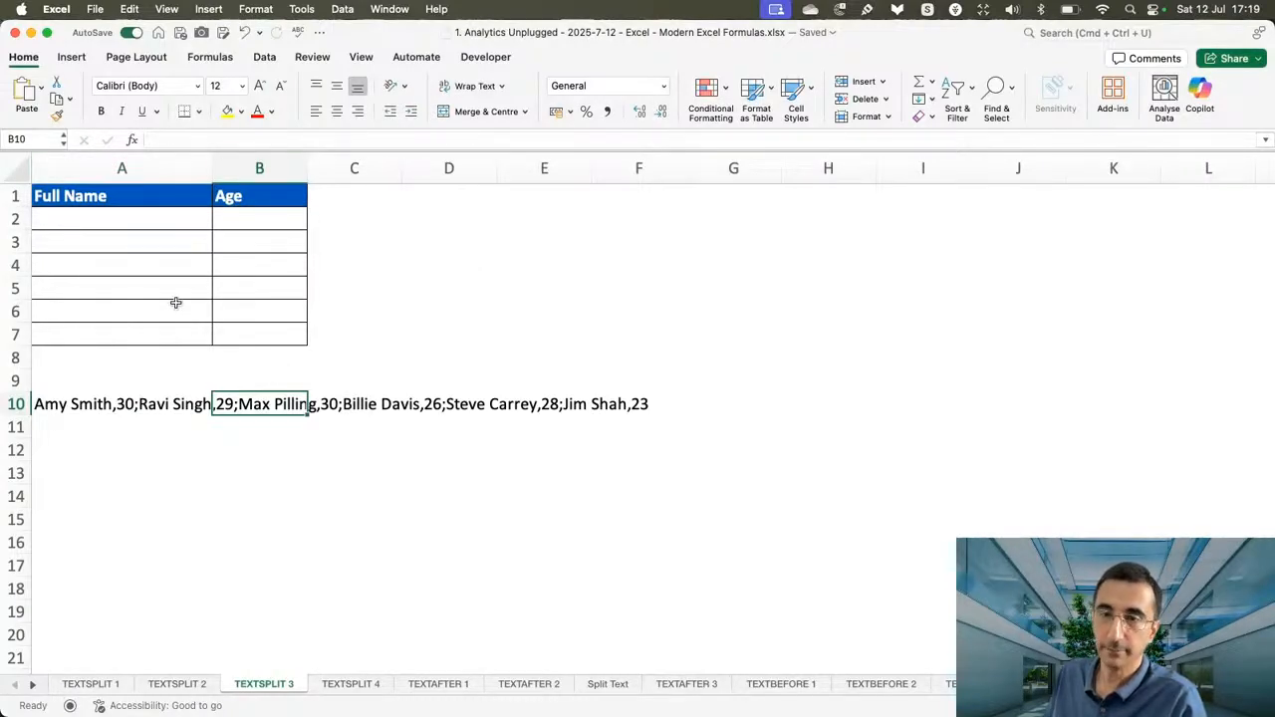
Split the delimited text in A10 into Full Name and Age rows by entering =TEXTSPLIT(A10,",",";") in A2.
click(75, 403)
click(98, 217)
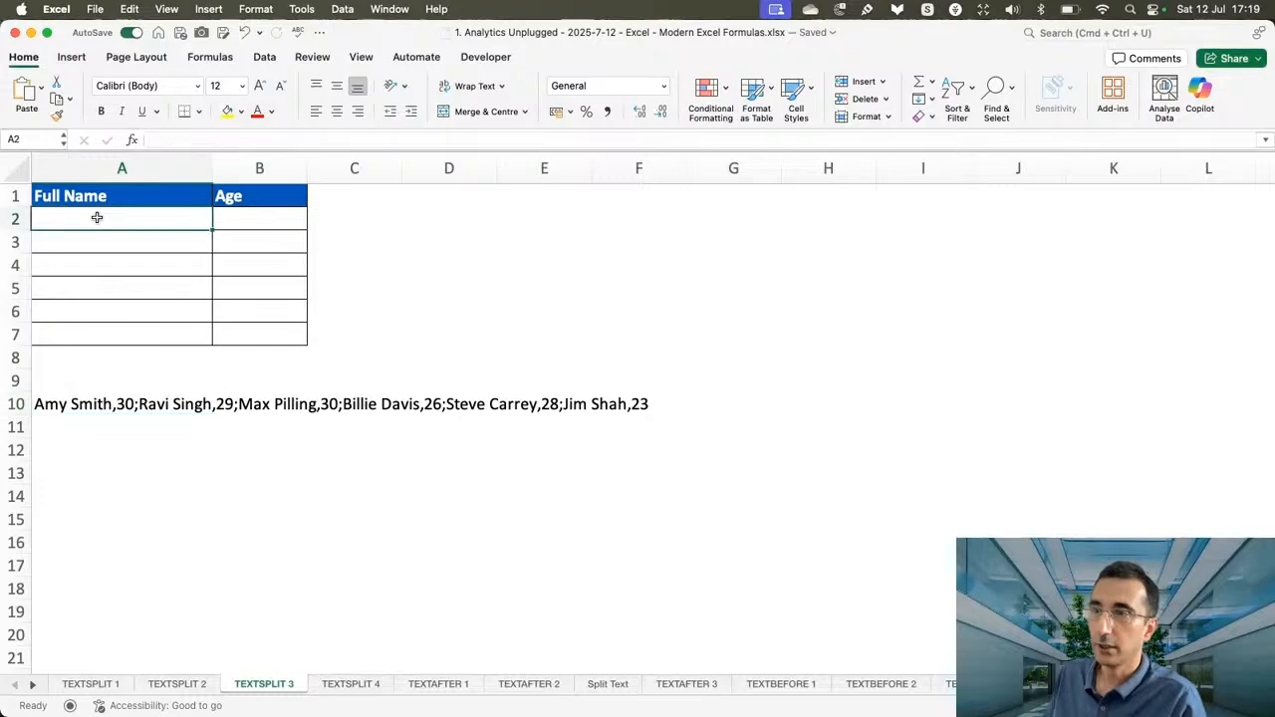
text(=texts)
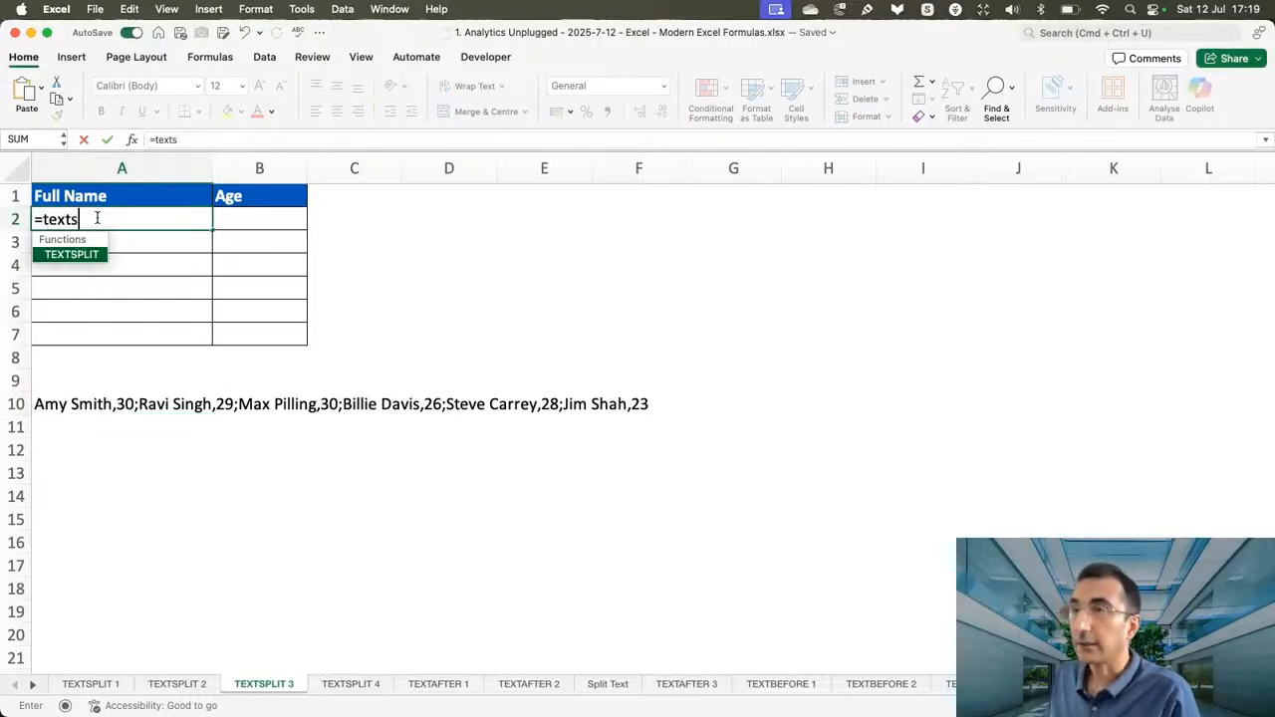
key(Tab)
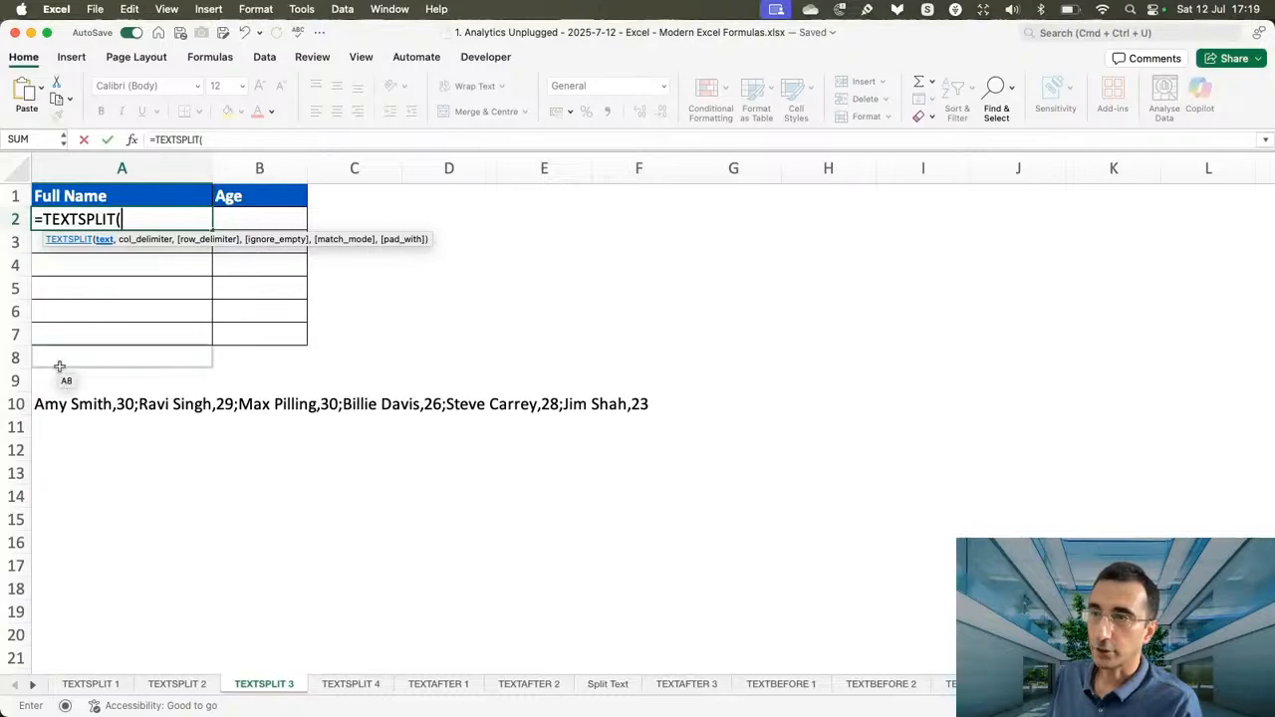
click(40, 403)
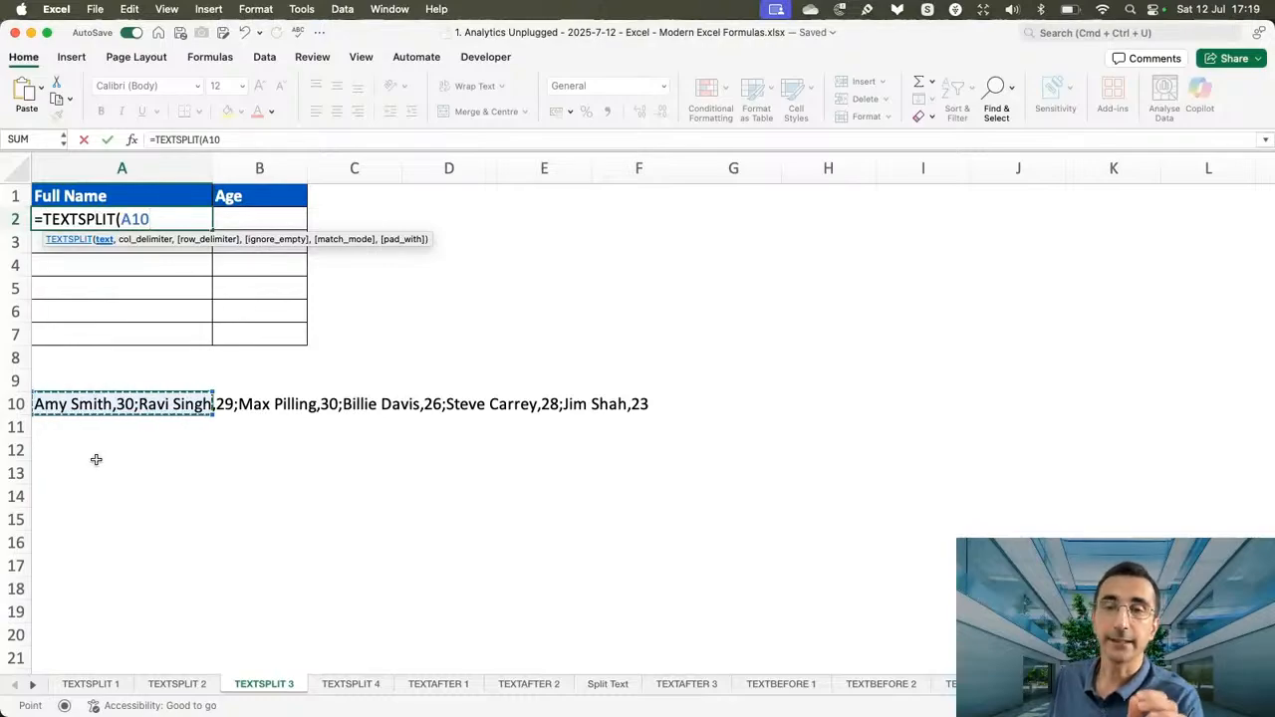
text(,)
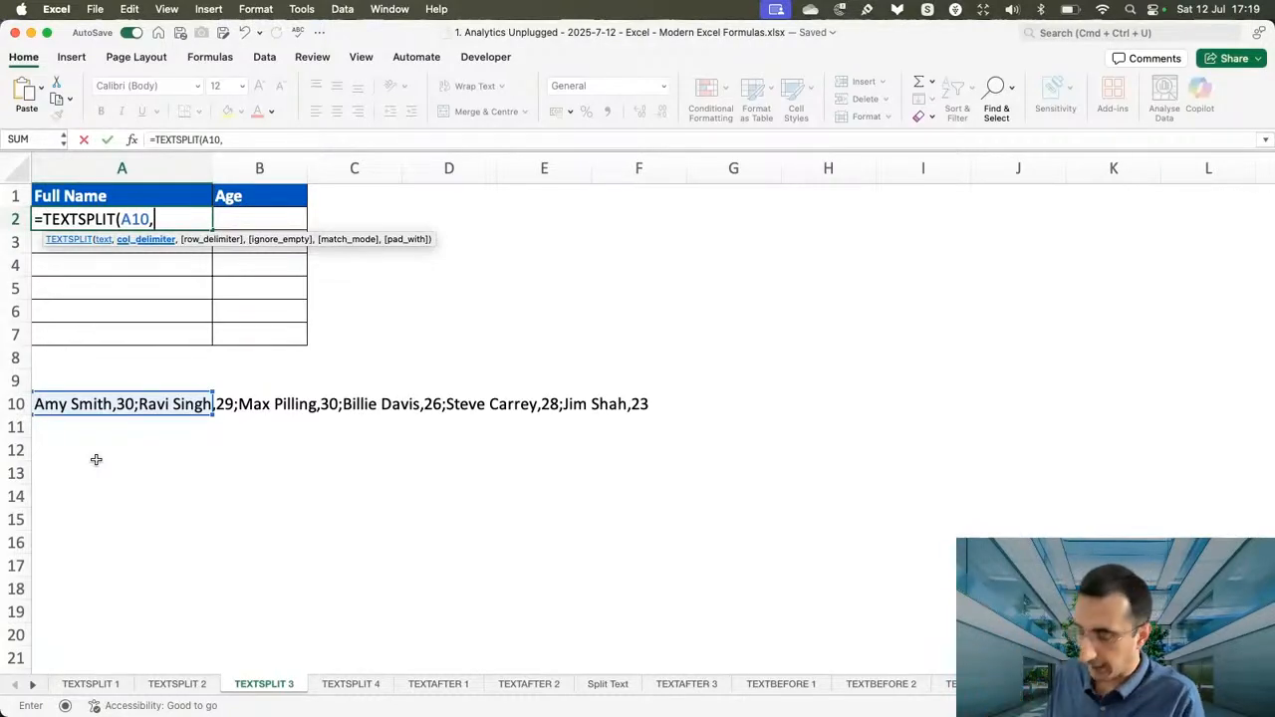
text(",")
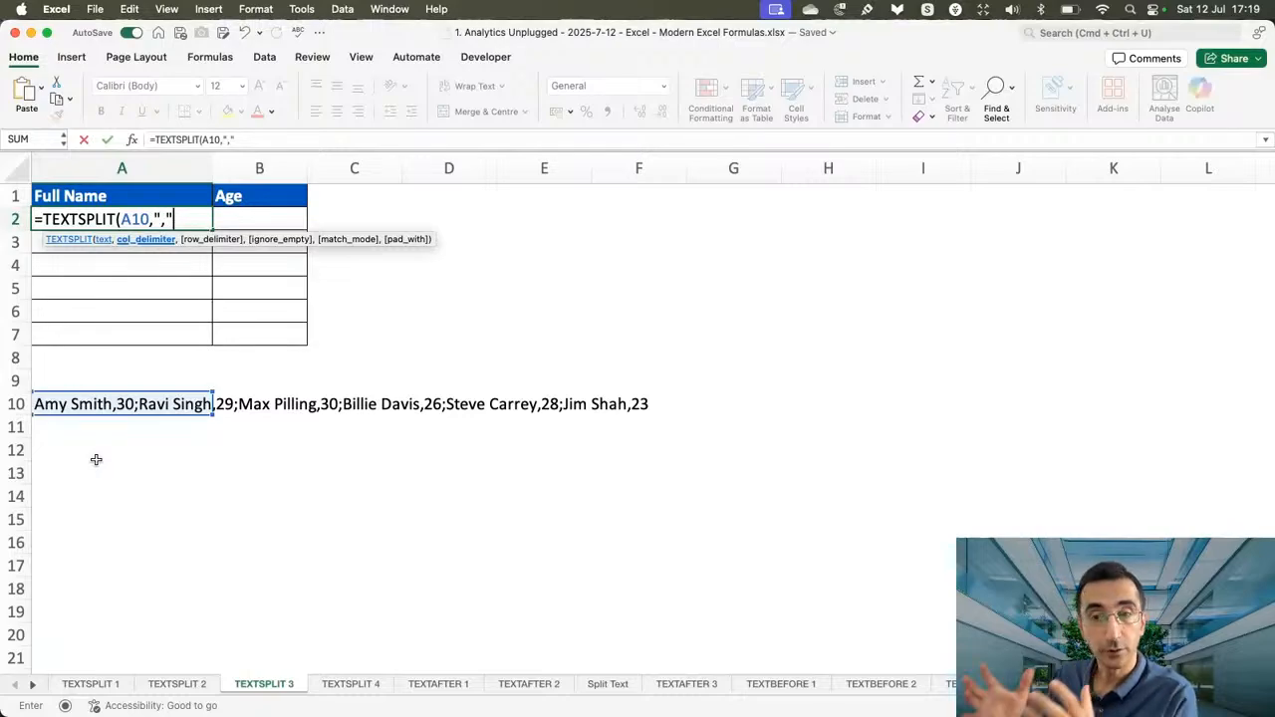
text(,)
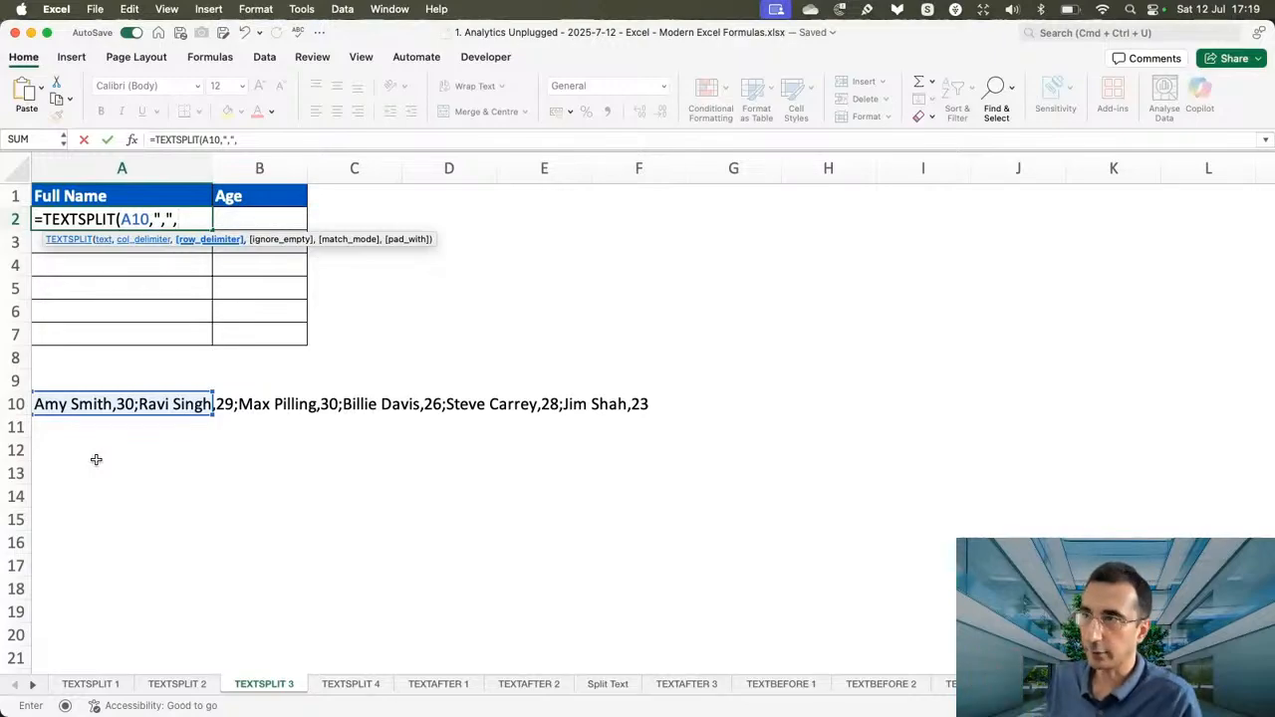
text(";")
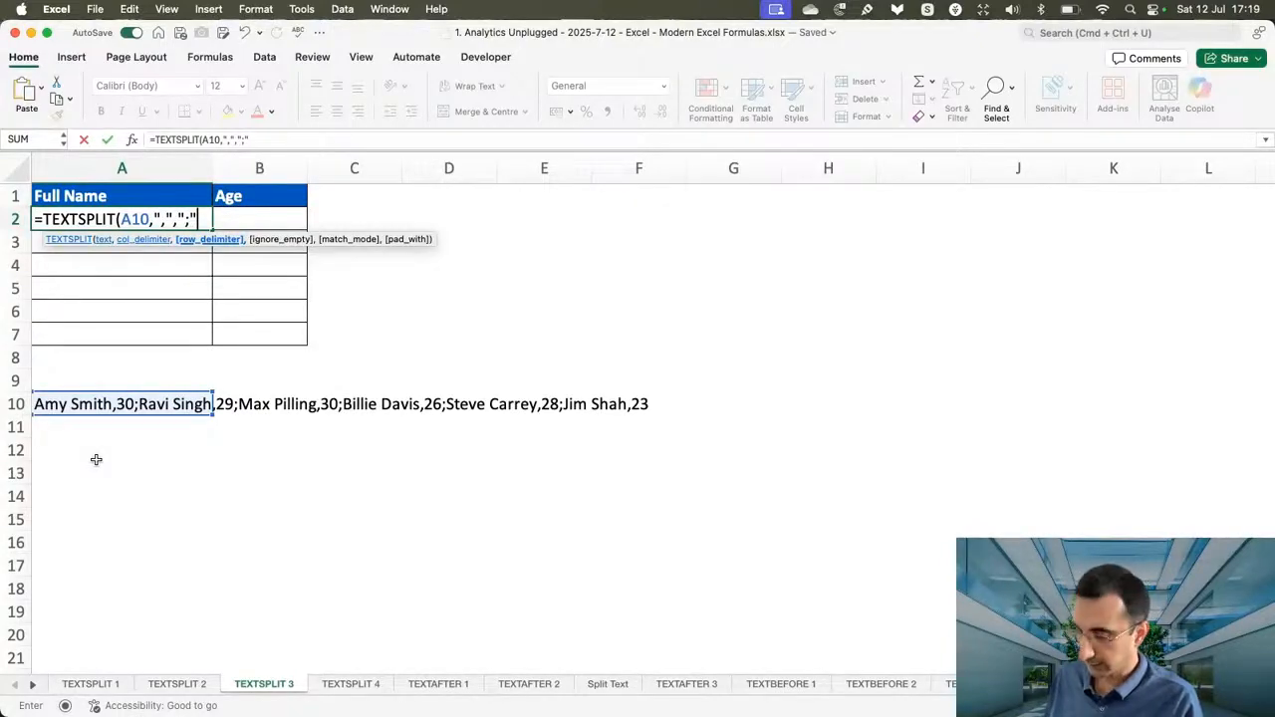
text())
key(Return)
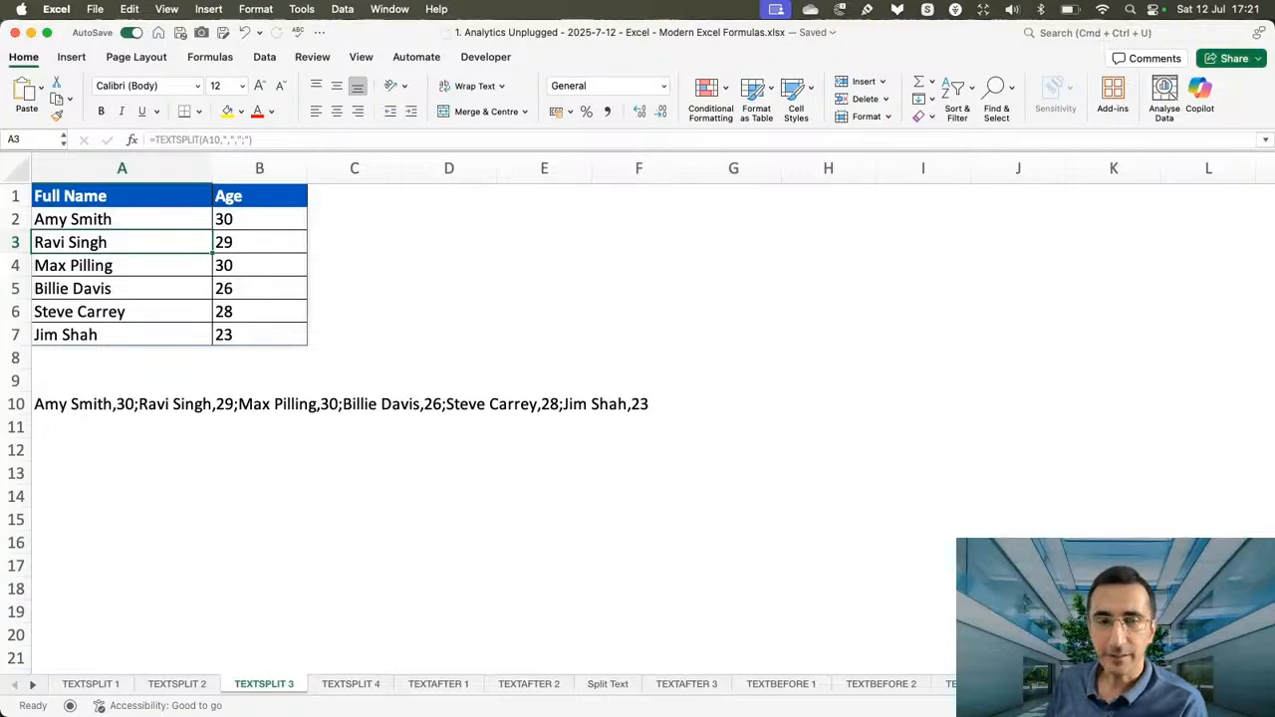
On the TEXTSPLIT 4 sheet, enter =TEXTSPLIT(A10,",",";") in A2 to split the text into Full Name and Age rows.
click(369, 684)
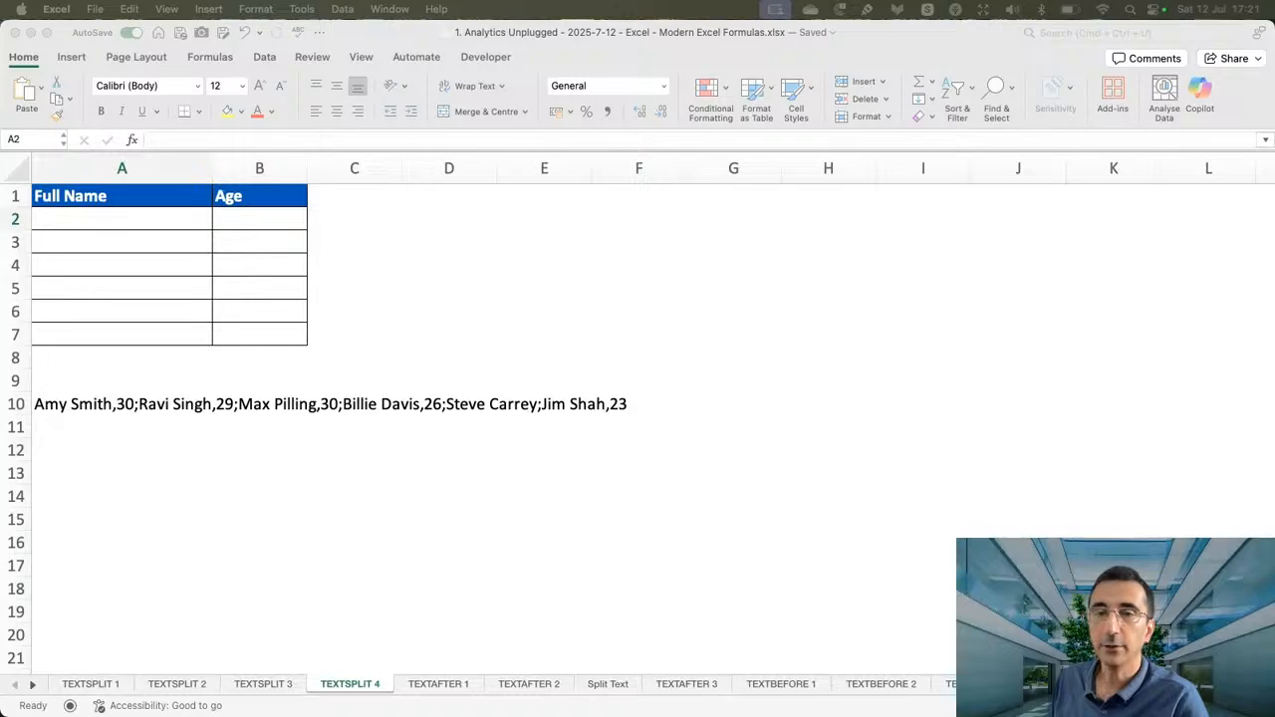
click(153, 224)
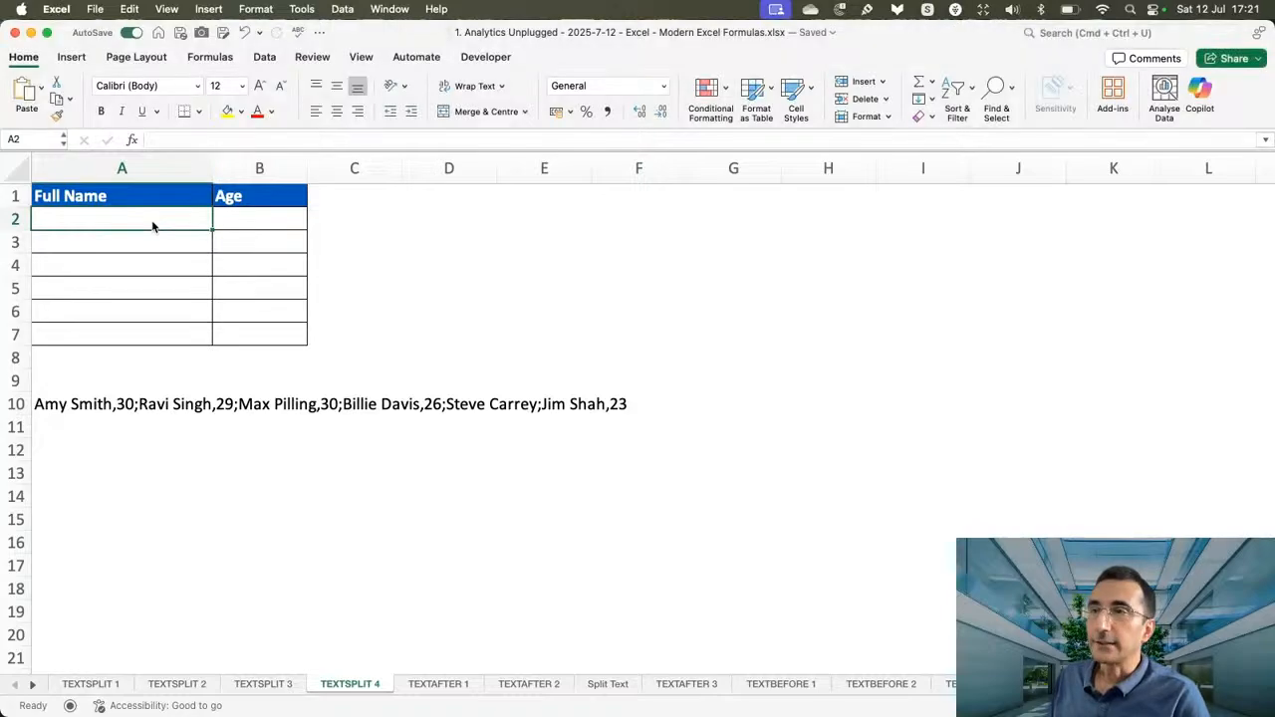
text(=texts)
key(Tab)
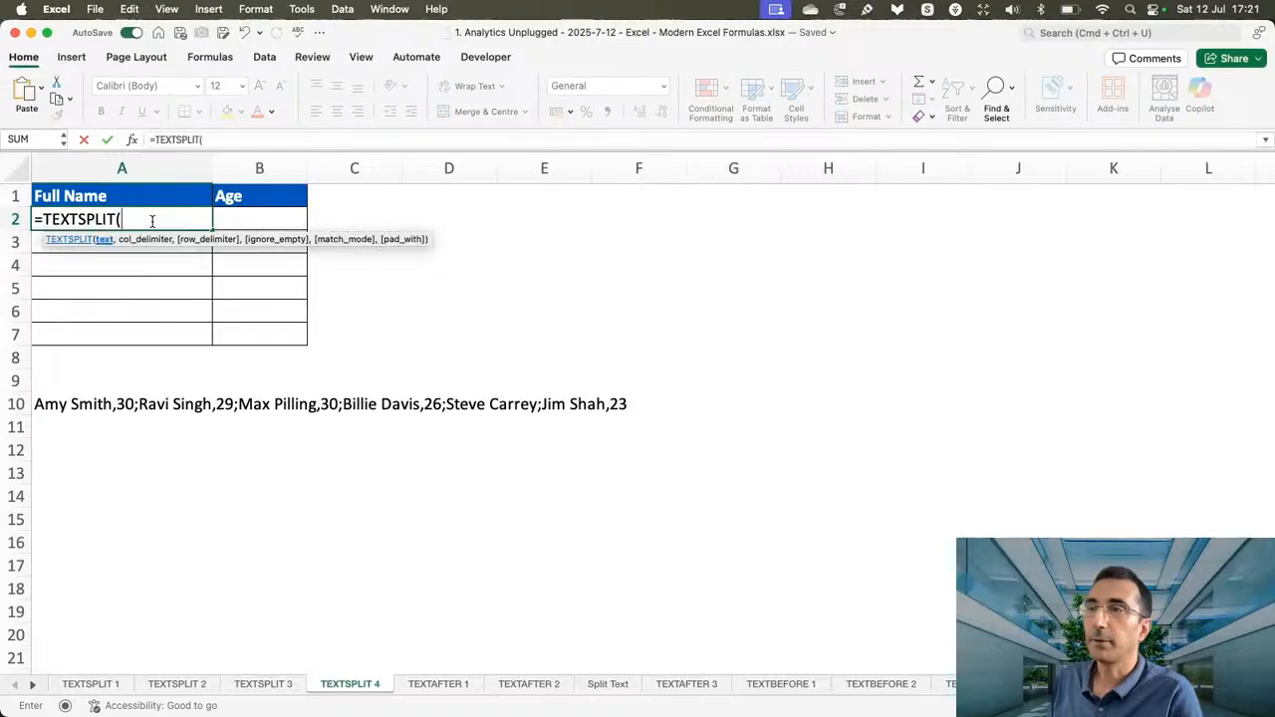
click(51, 399)
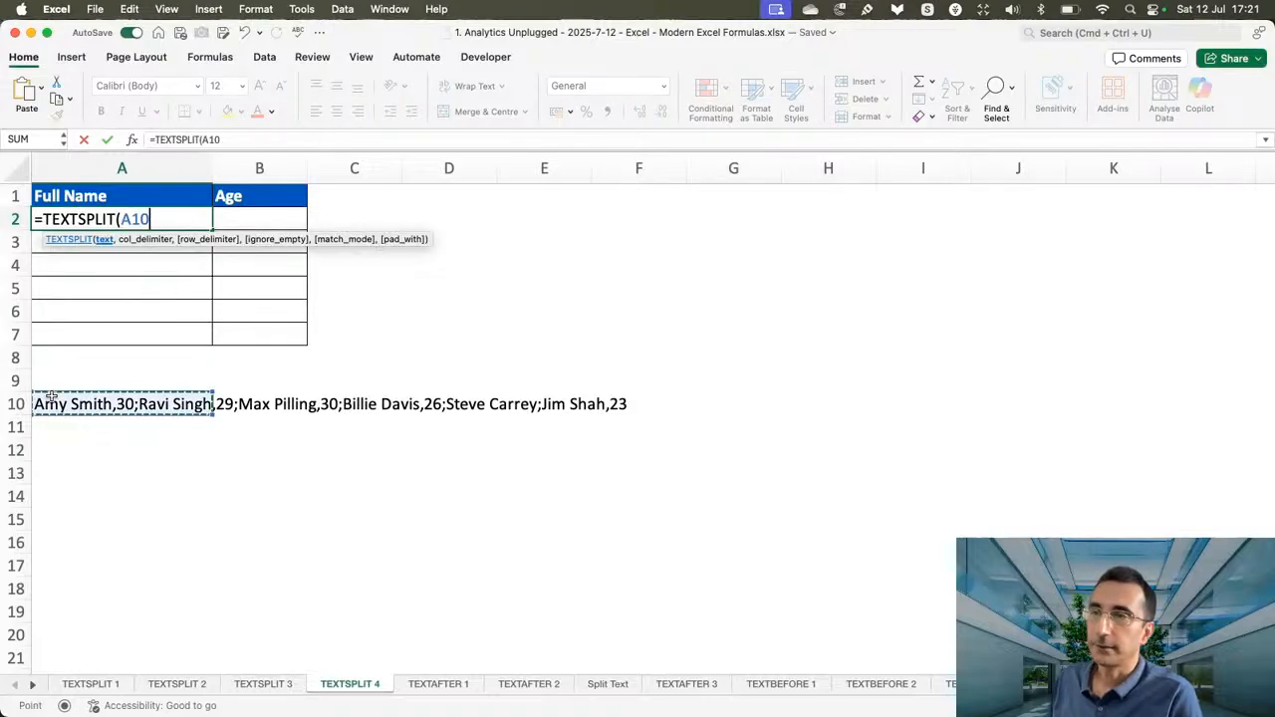
text(,",",";")
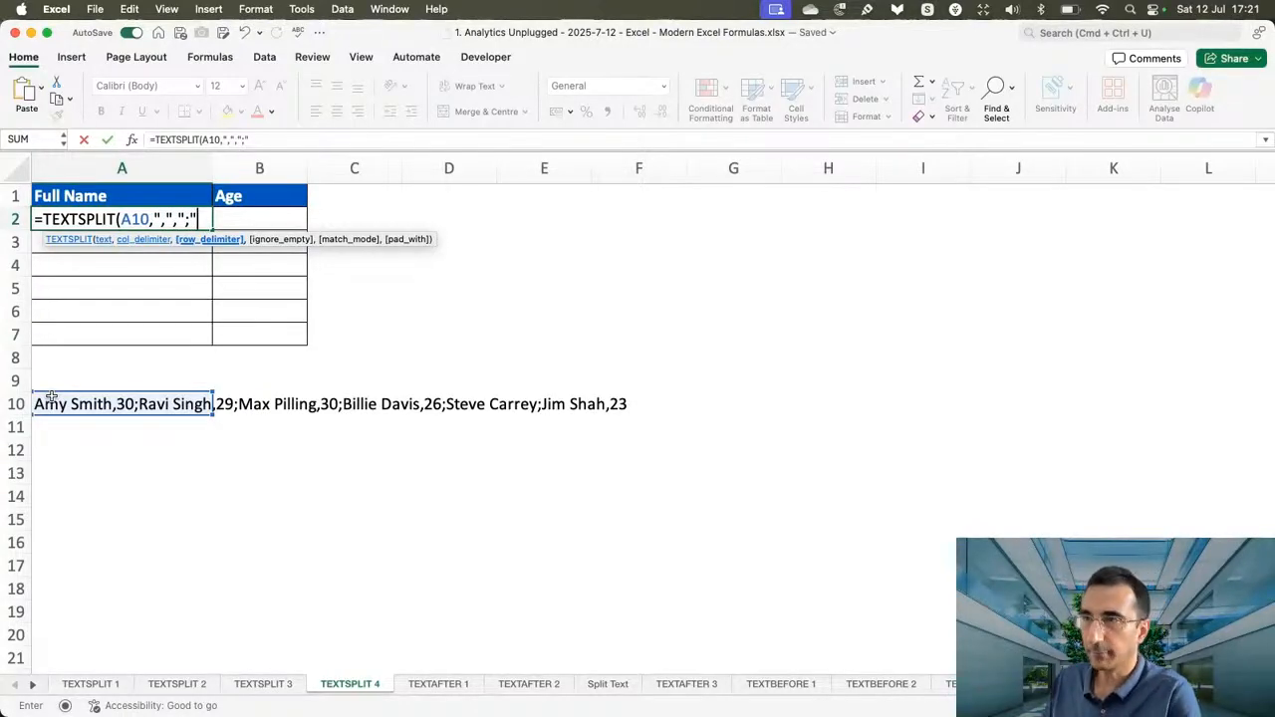
text())
key(Return)
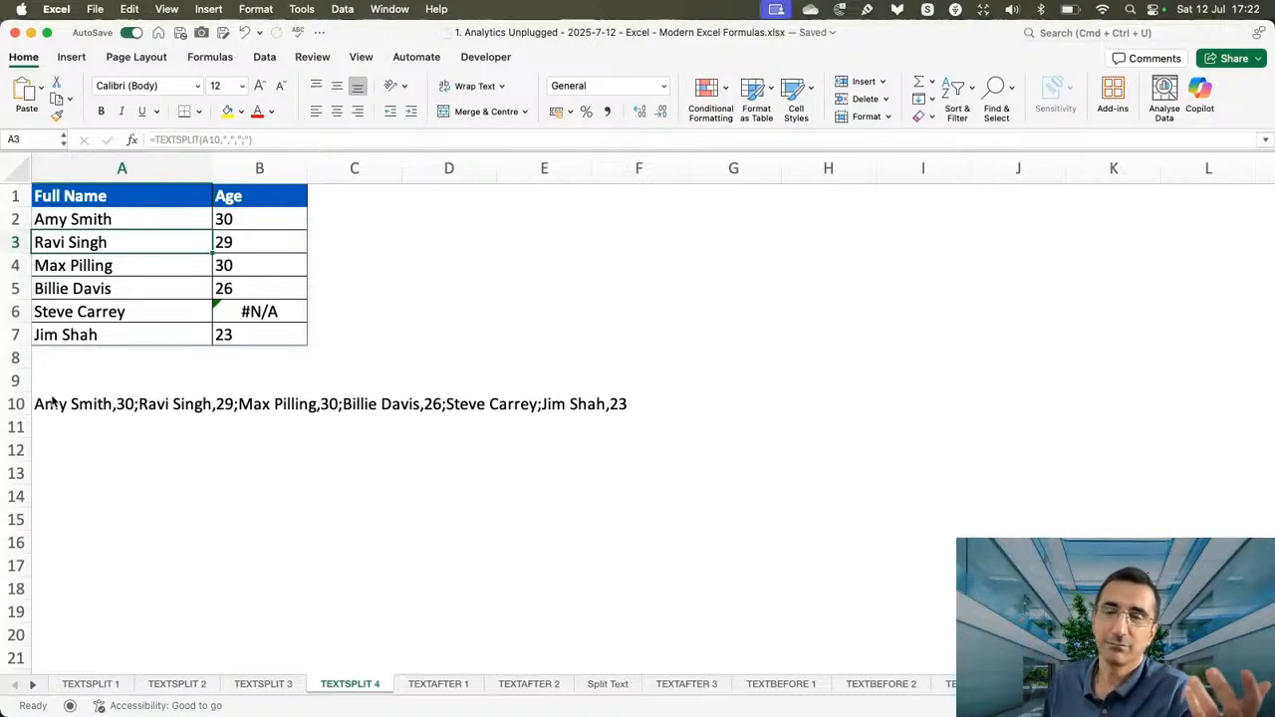
Extend the TEXTSPLIT formula in A2 with the pad_with value "Awaited", leaving ignore_empty and match_mode blank.
click(122, 219)
click(304, 140)
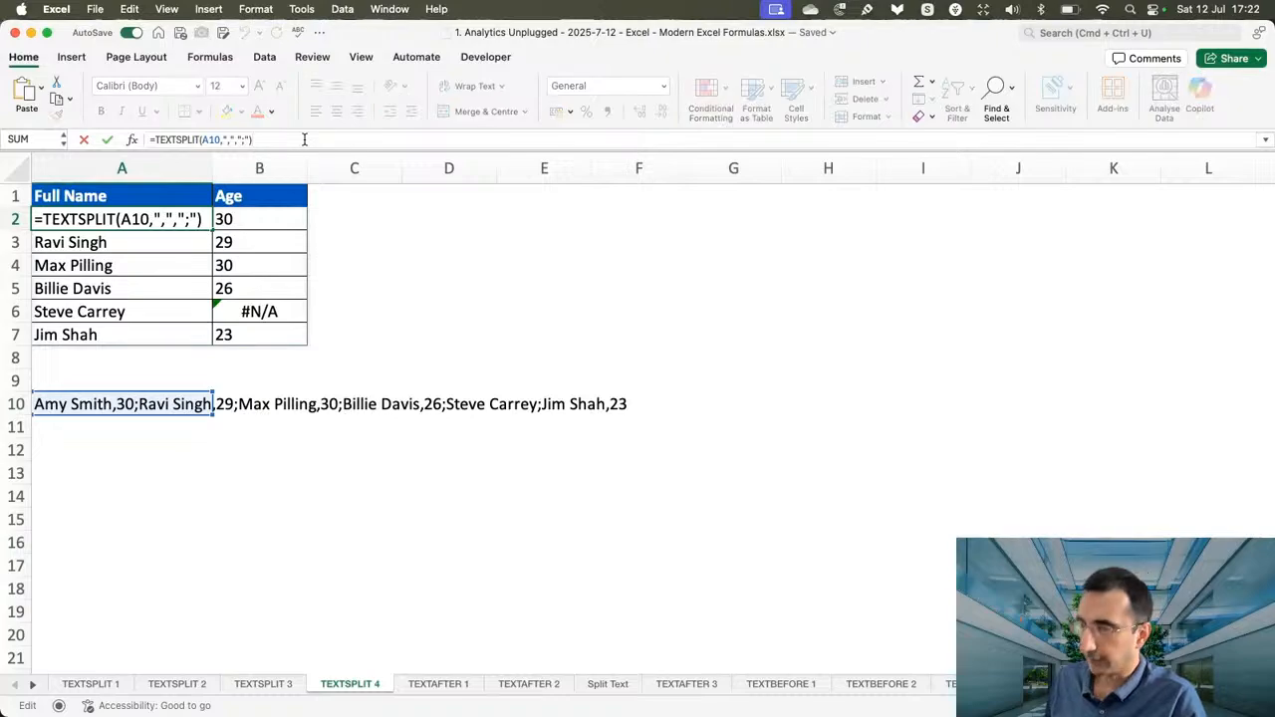
key(BackSpace)
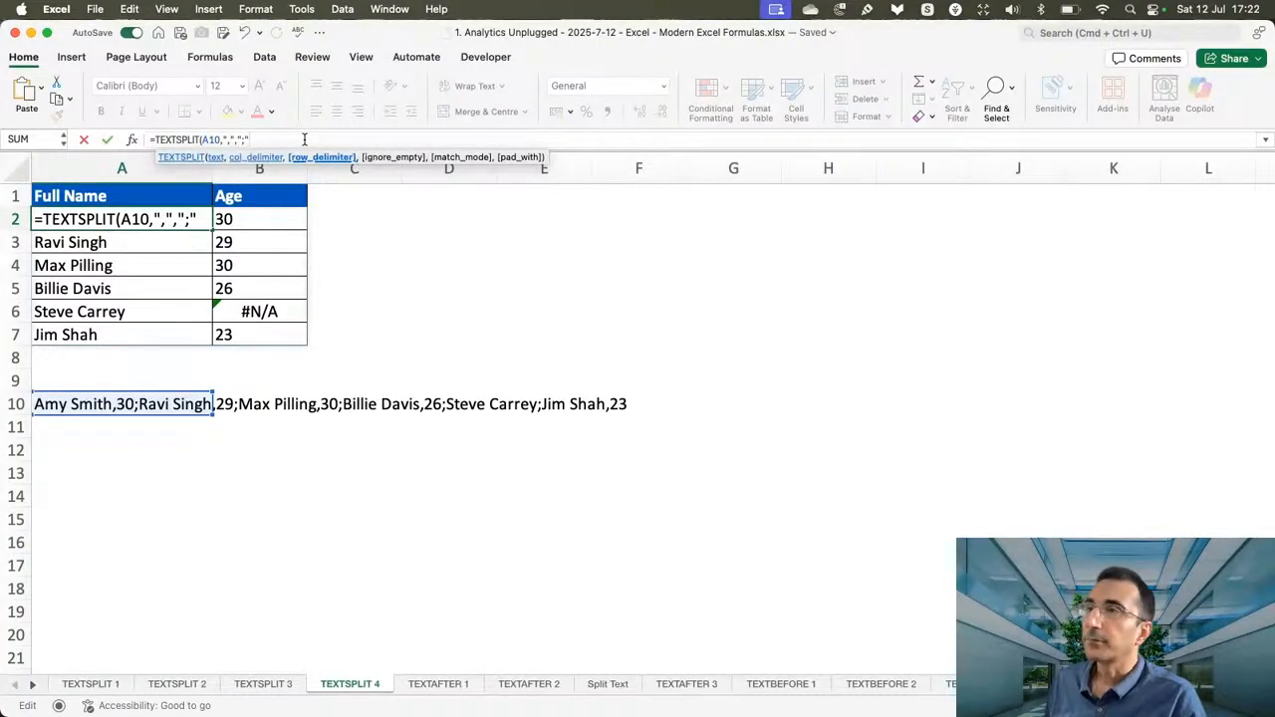
text(,)
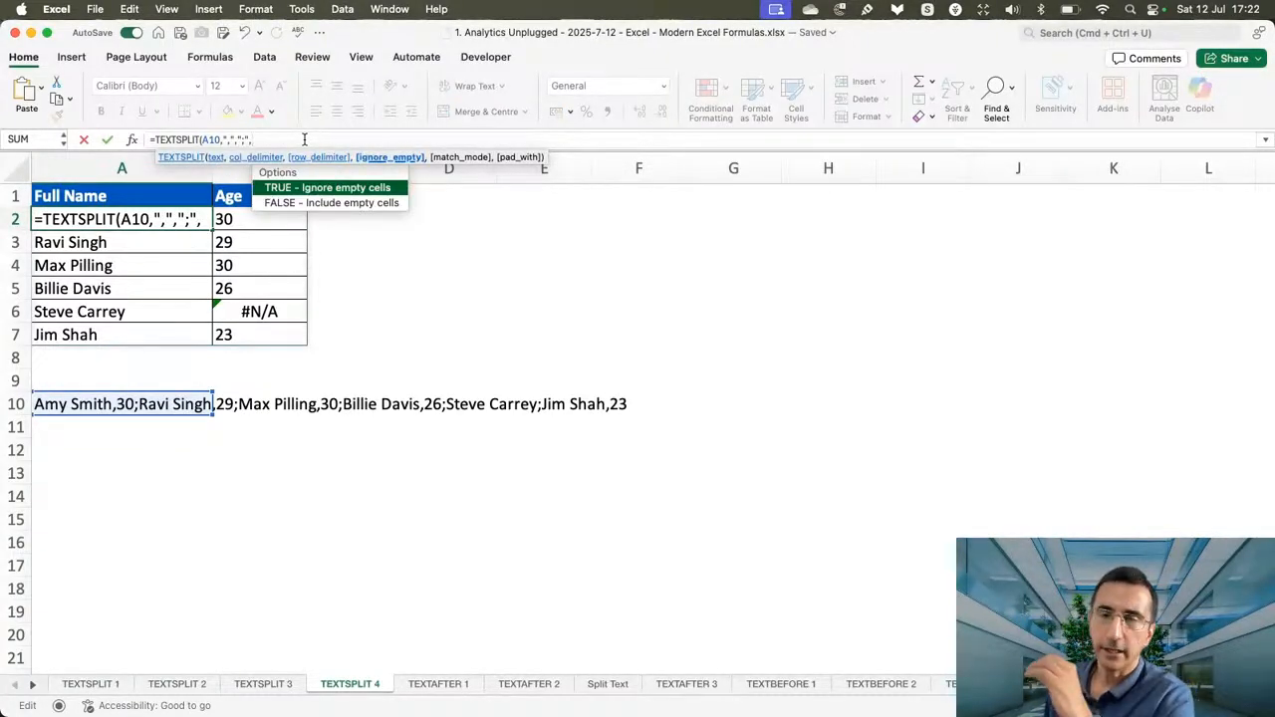
text(,)
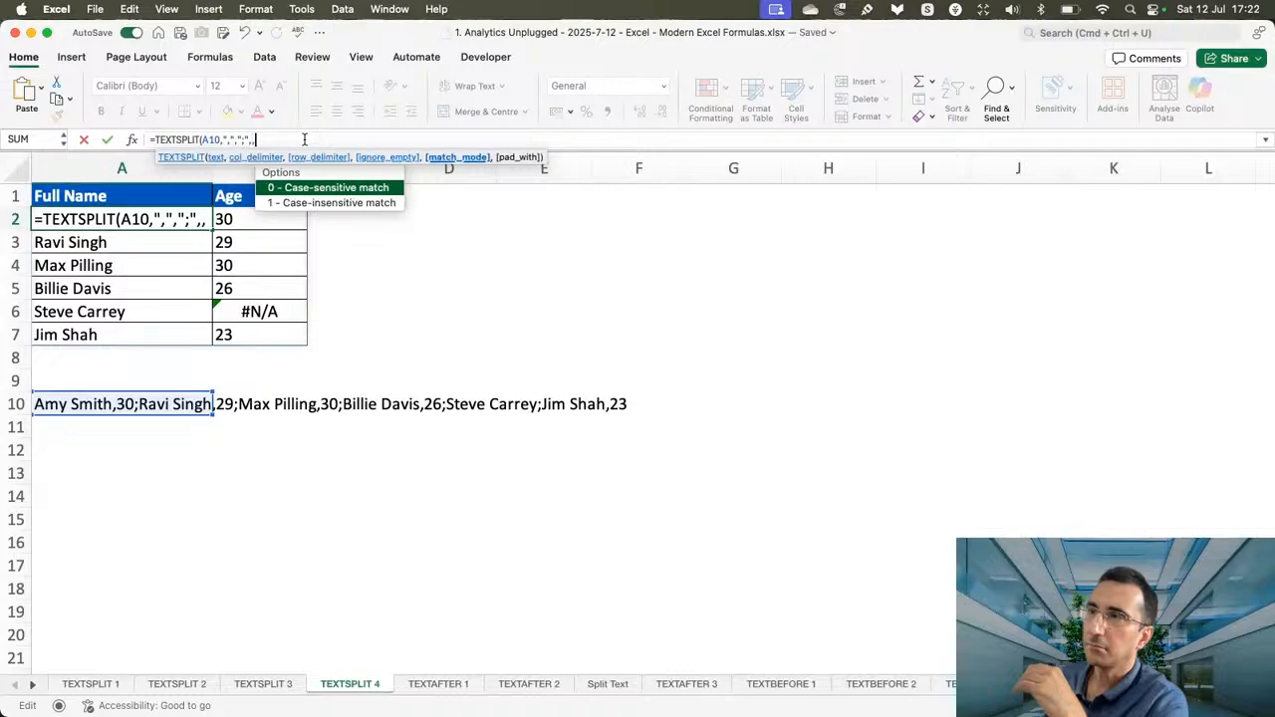
text(,)
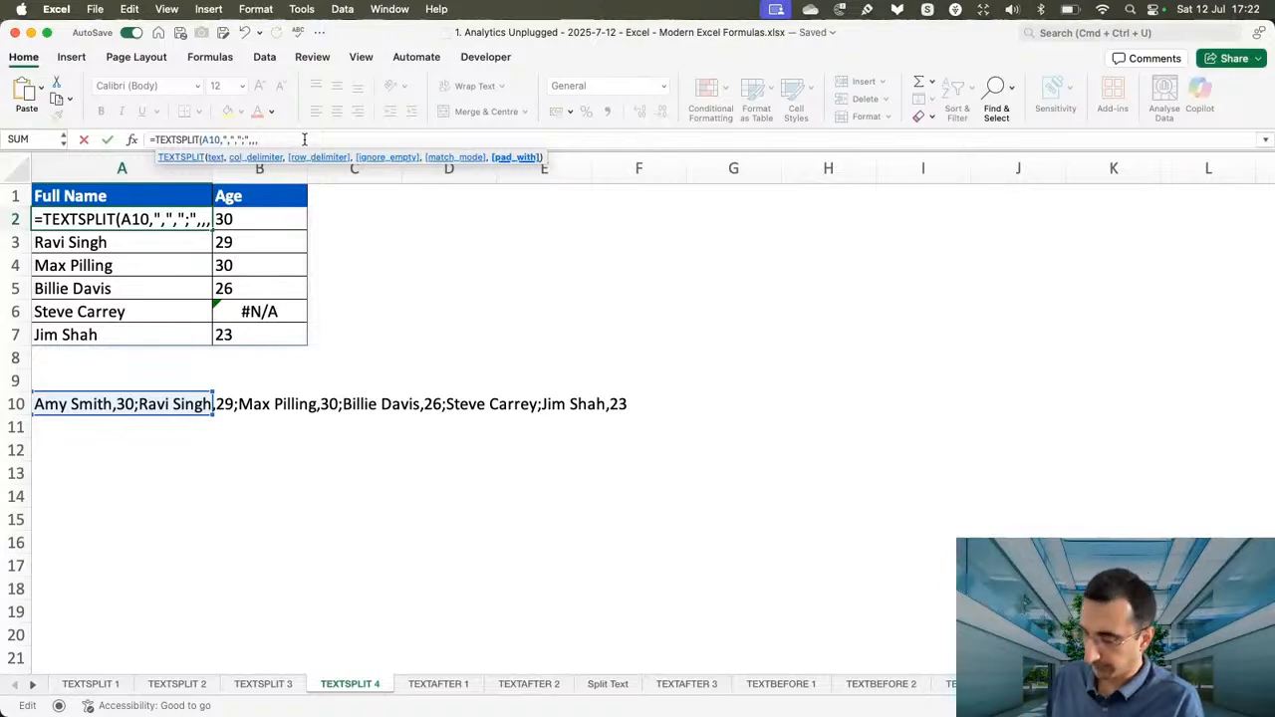
text(")
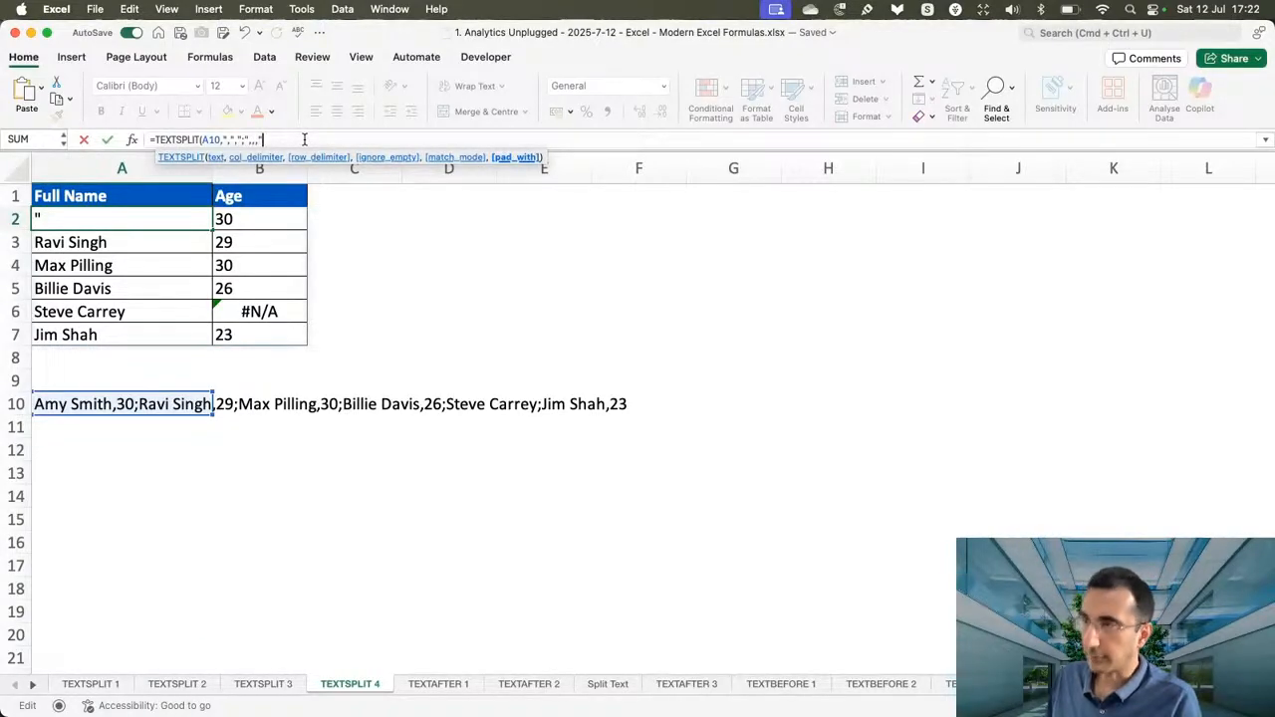
text(Awaited")
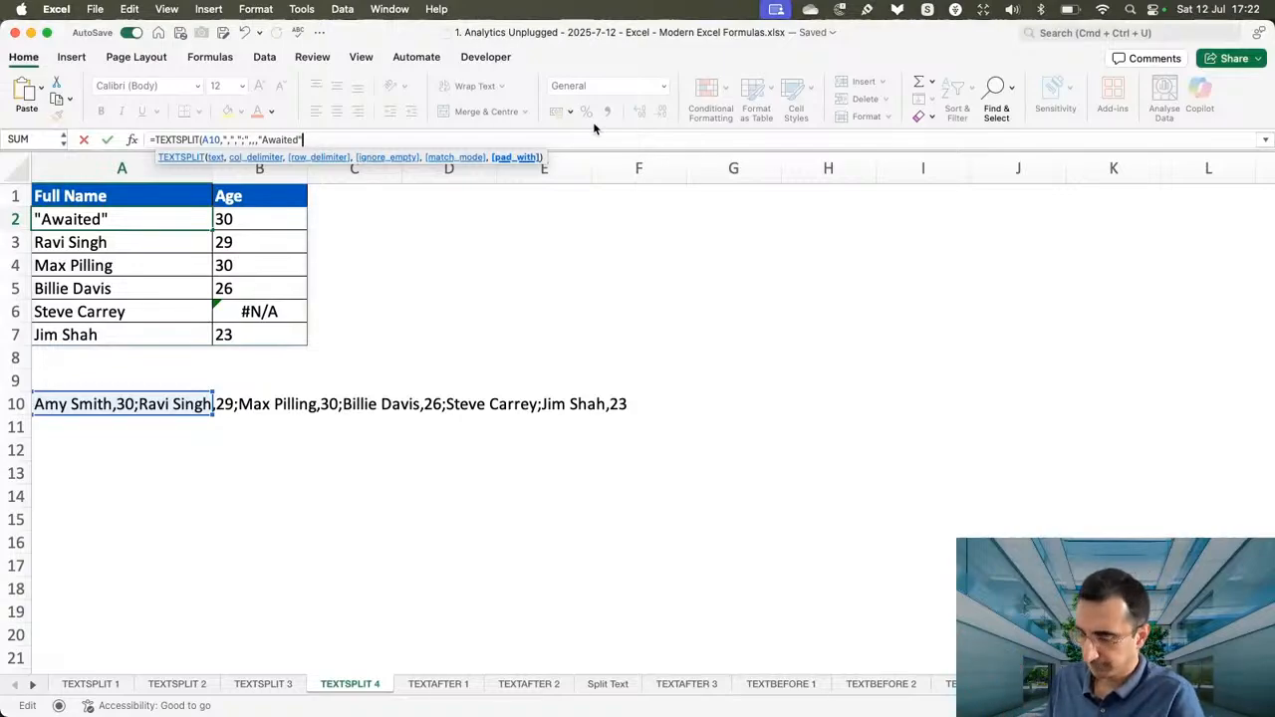
text())
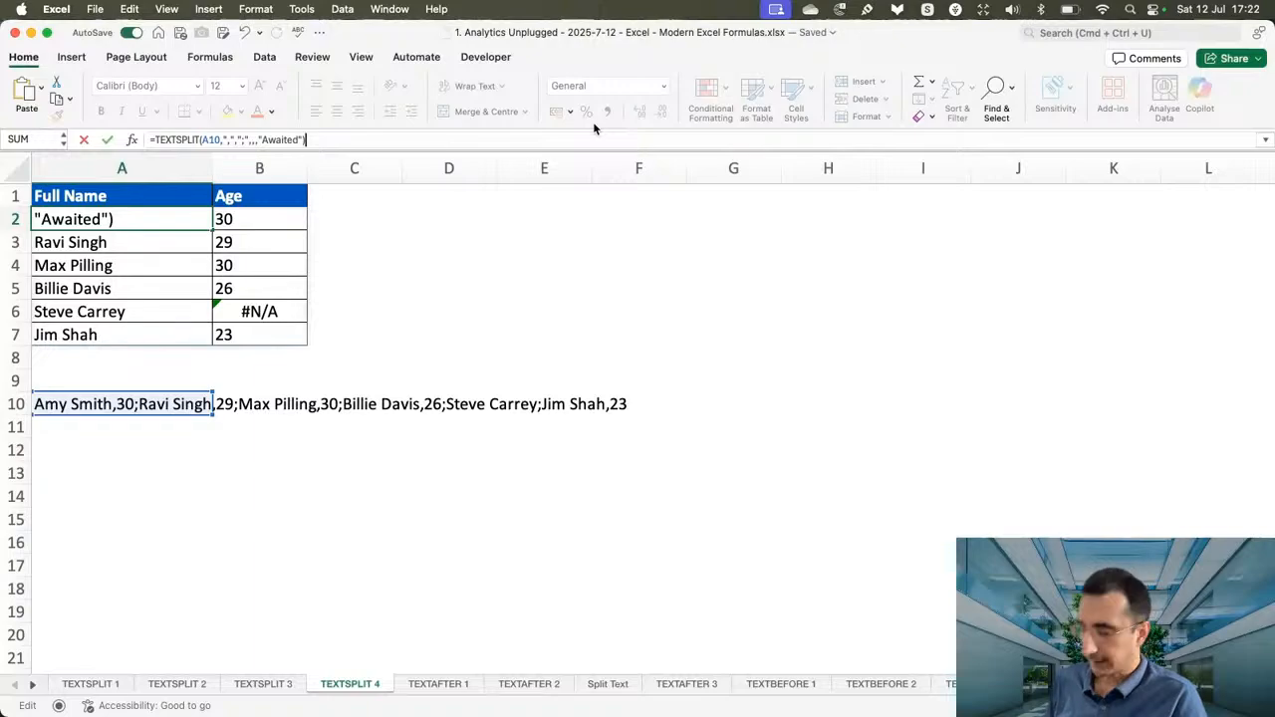
key(Return)
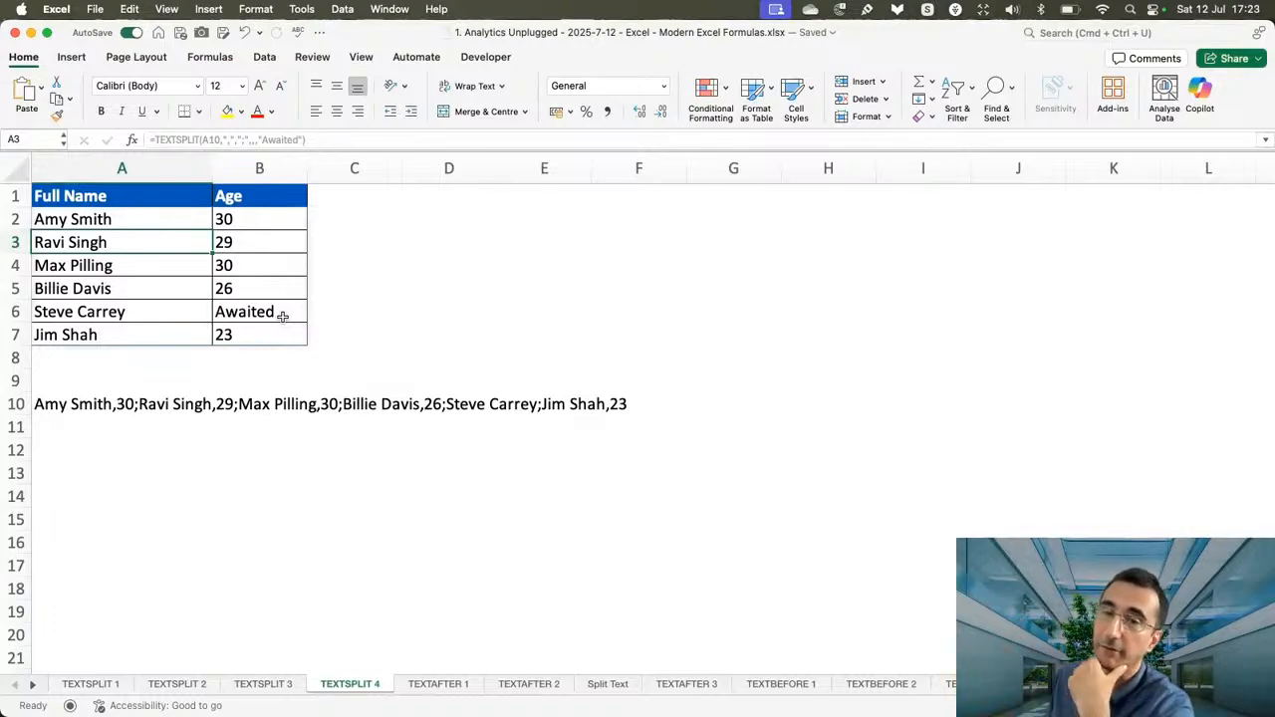
Change the pad_with argument of the TEXTSPLIT formula in A2 to an empty string ("").
click(133, 212)
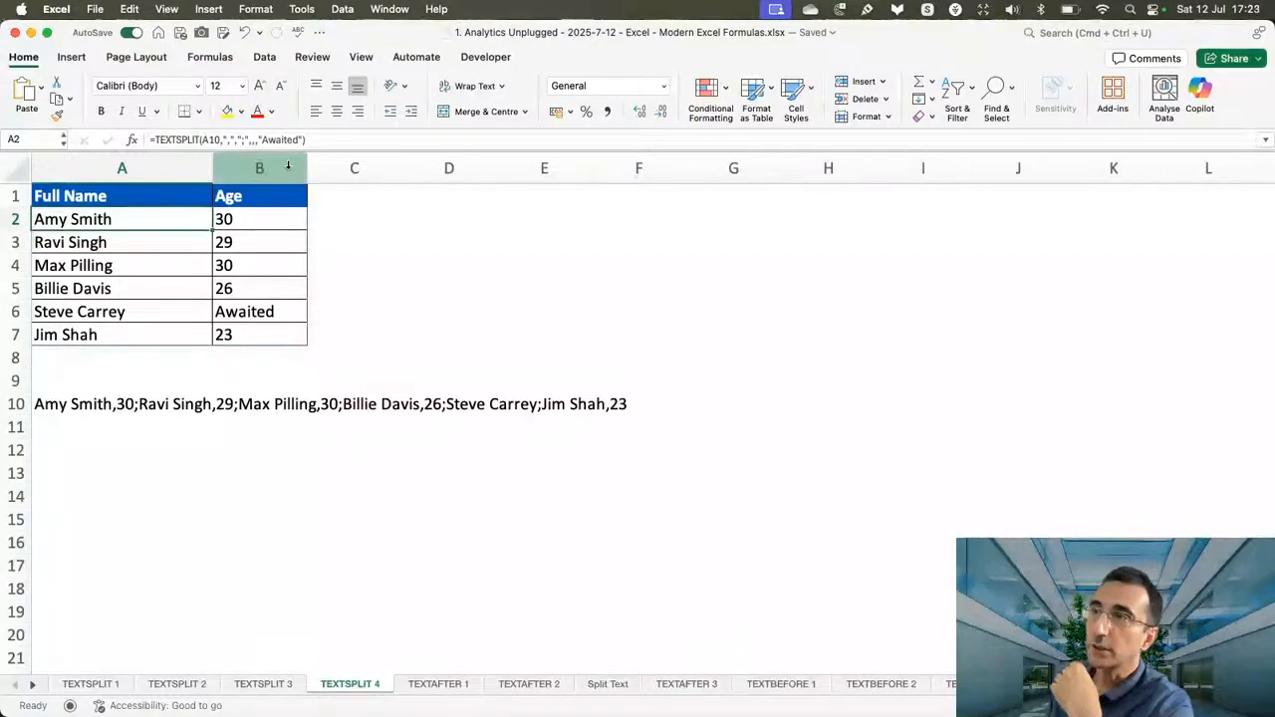
click(297, 140)
key(BackSpace)
key(BackSpace)
key(BackSpace)
key(BackSpace)
key(BackSpace)
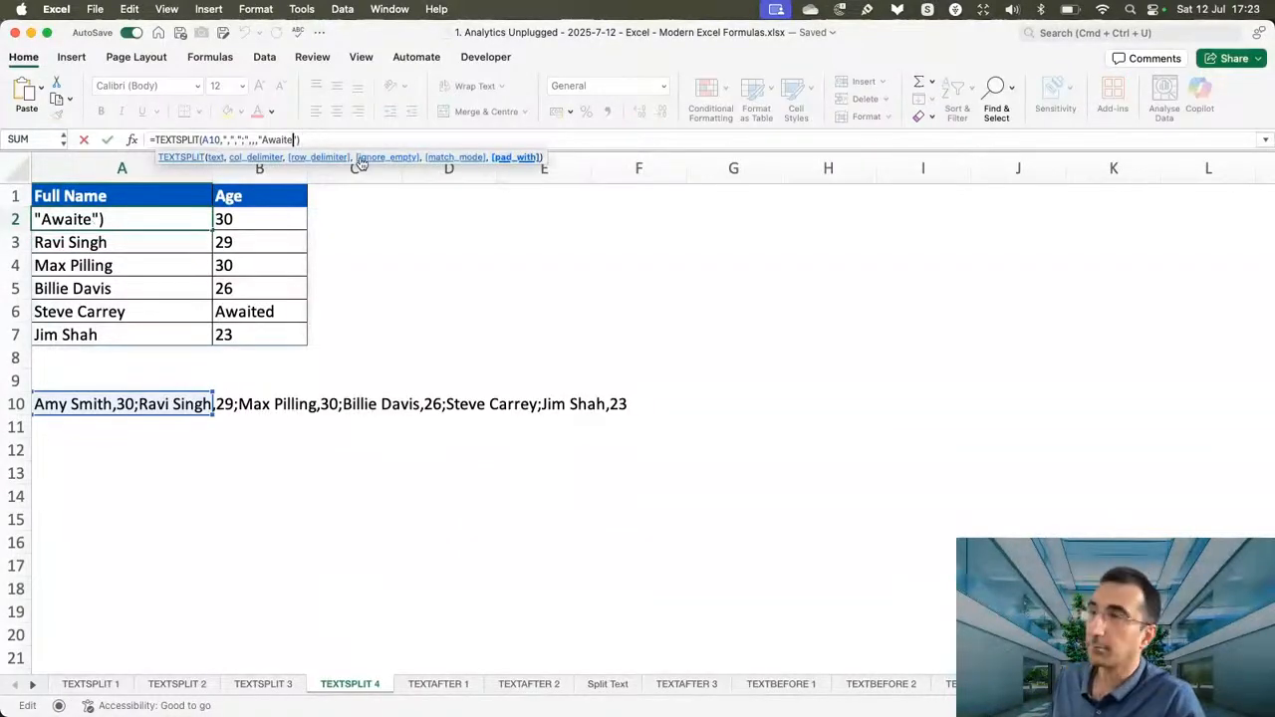
key(BackSpace)
key(BackSpace)
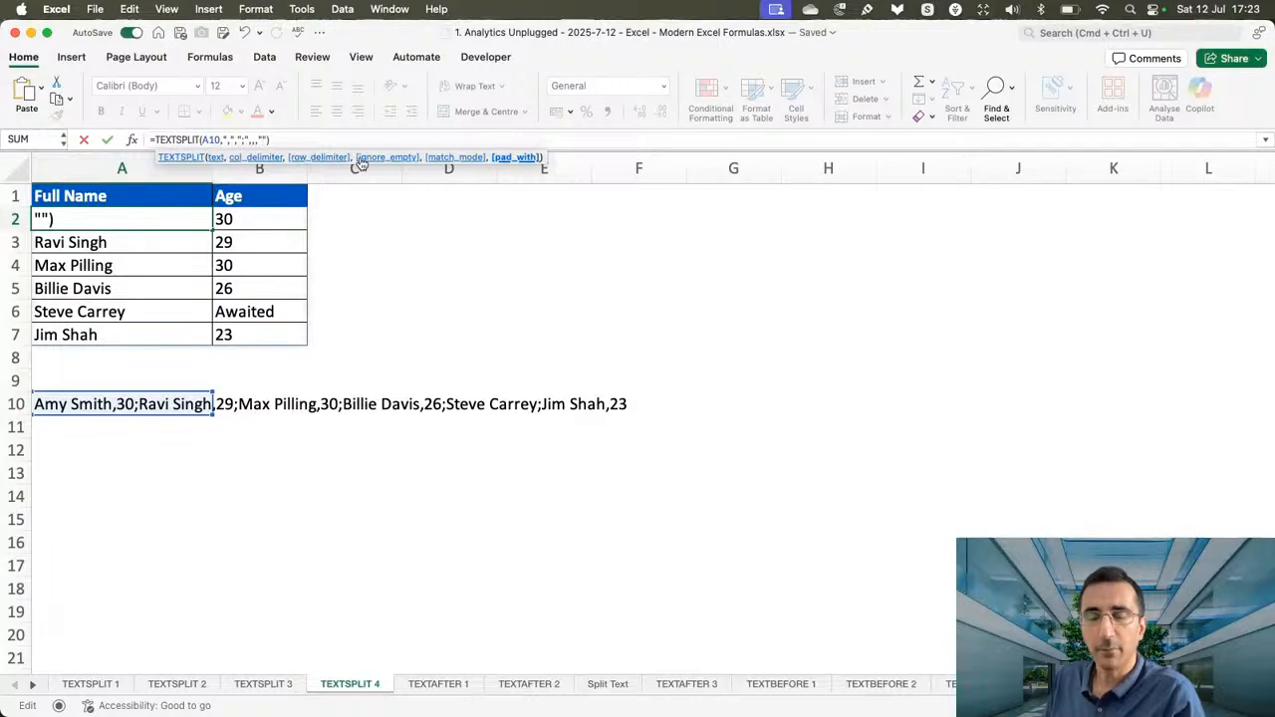
key(Return)
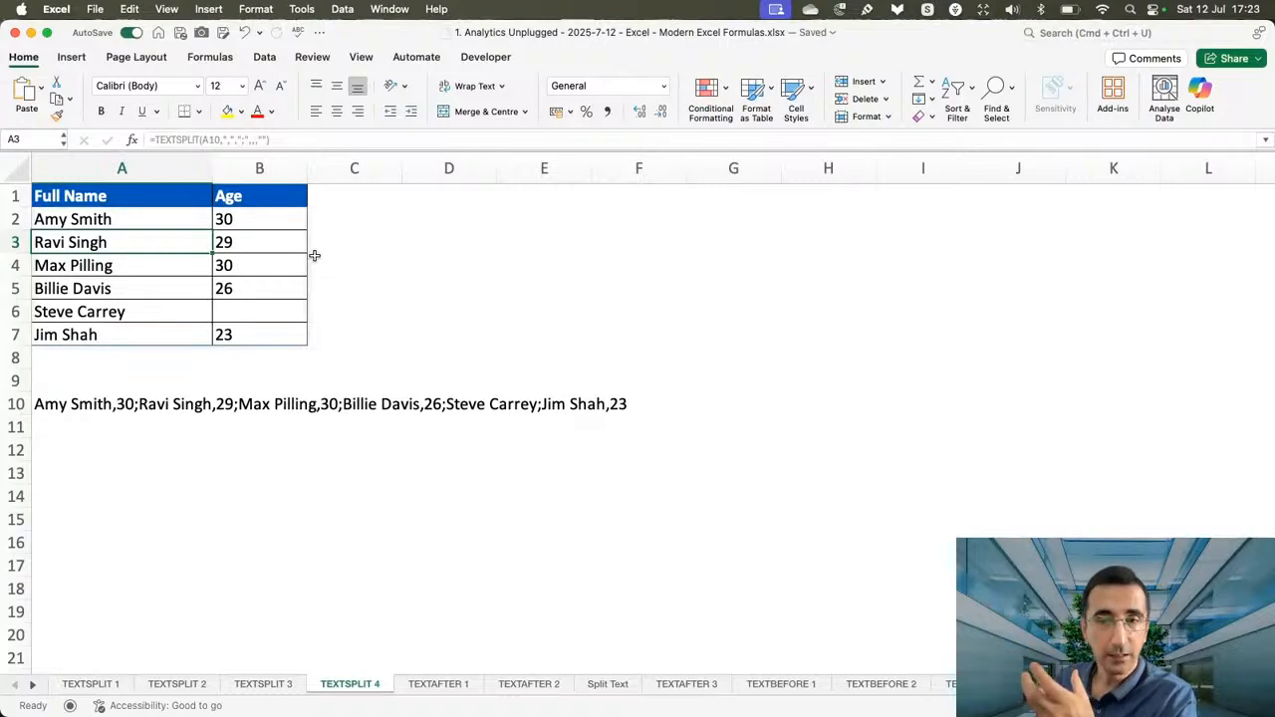
Try to clear the spilled age value in B3 and cancel the edit.
key(BackSpace)
click(269, 245)
key(BackSpace)
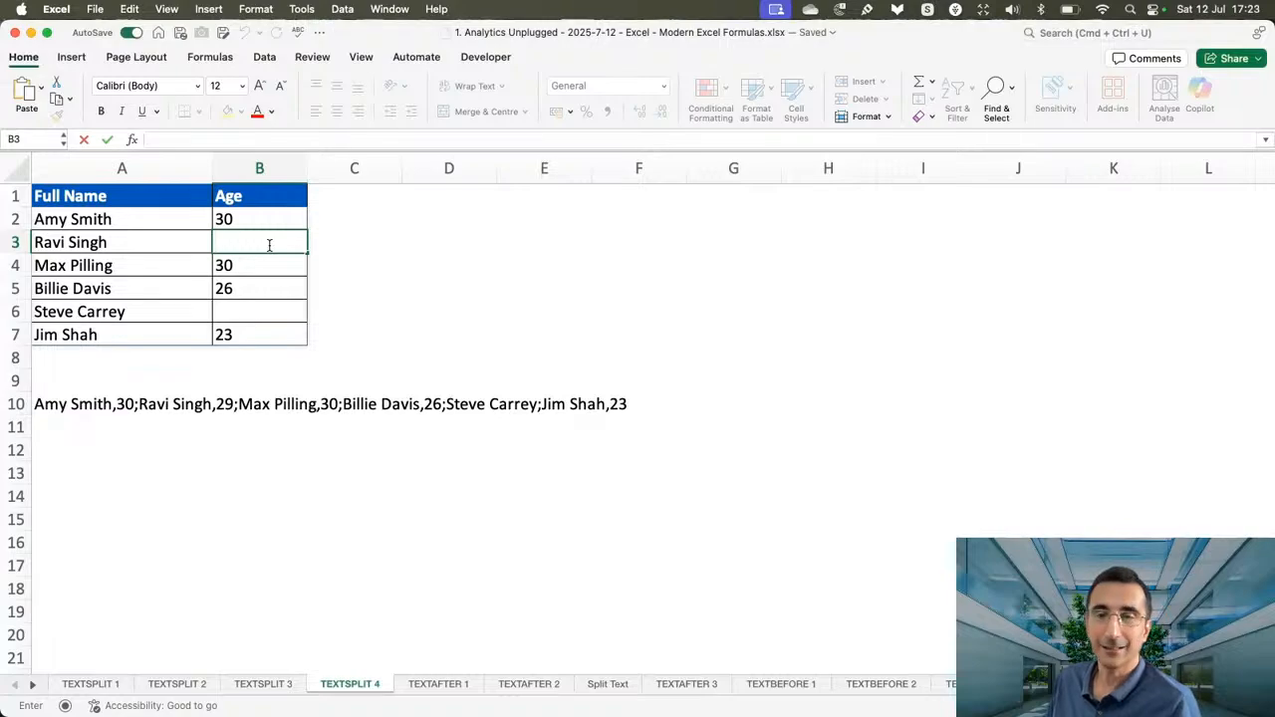
key(Escape)
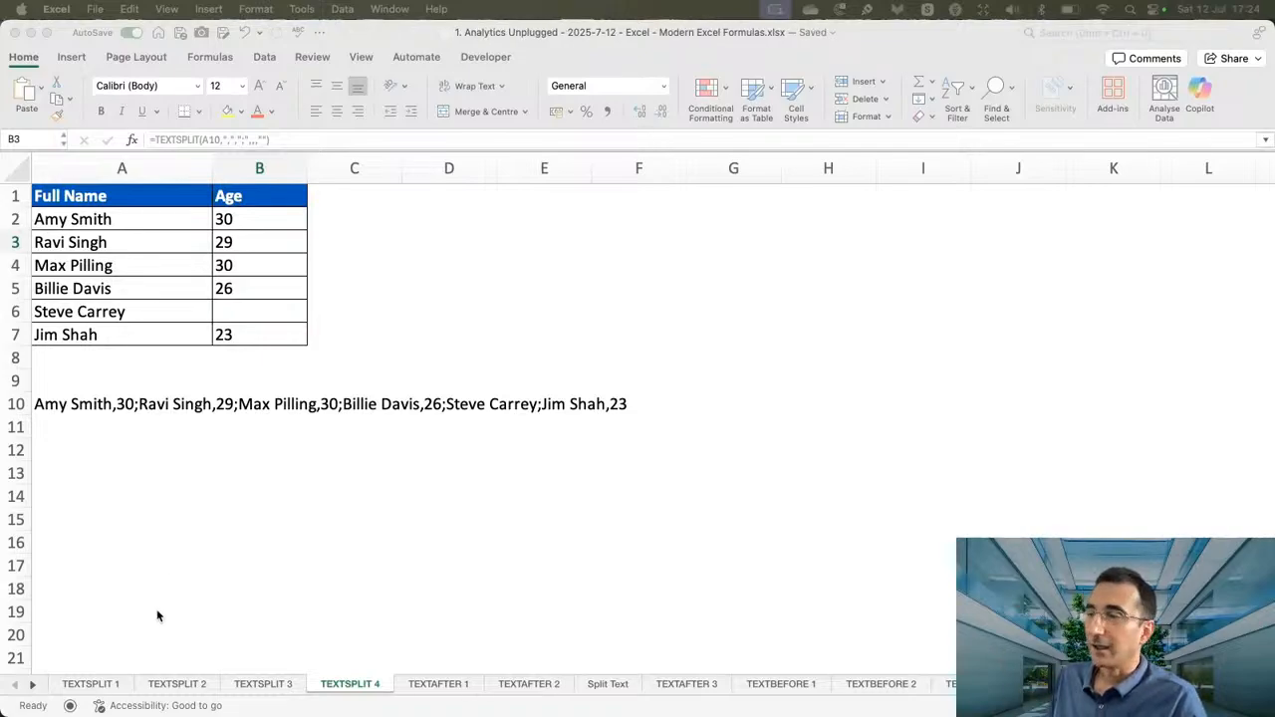
On the TEXTAFTER 1 sheet, enter =TEXTAFTER(A2," ") in B2 and fill it down the Last Name column to B6.
click(459, 689)
click(444, 687)
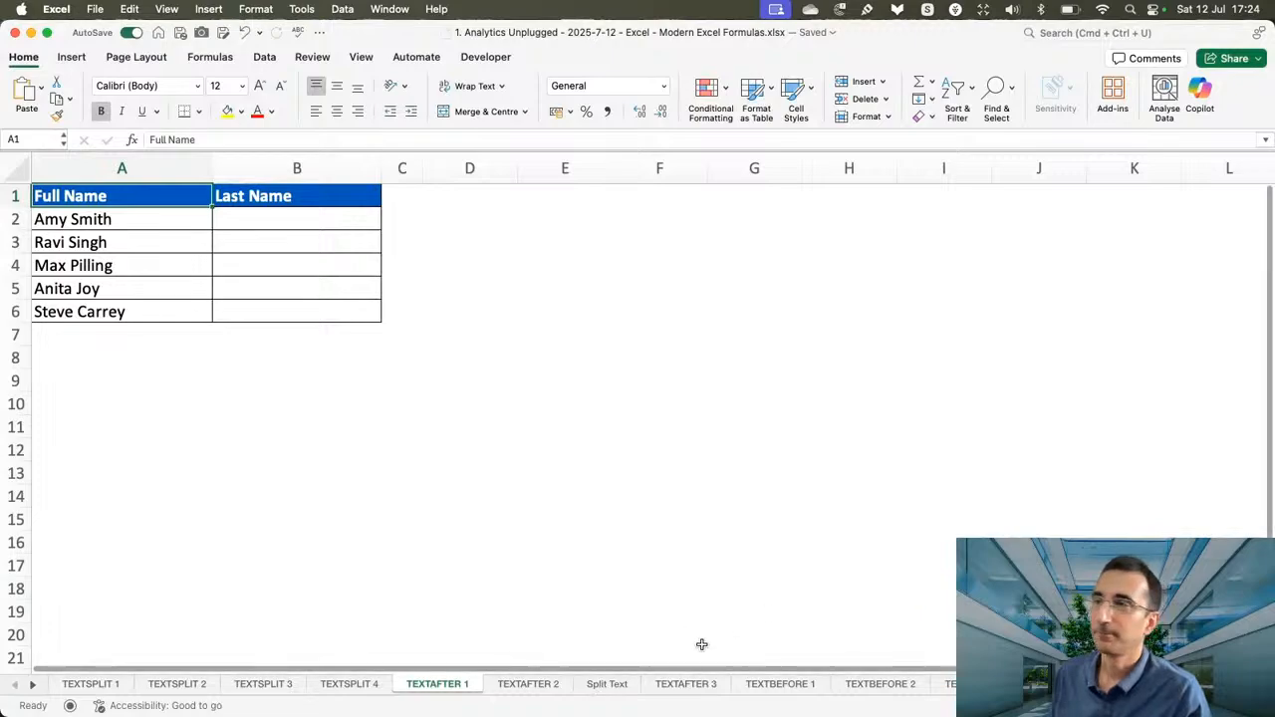
click(298, 218)
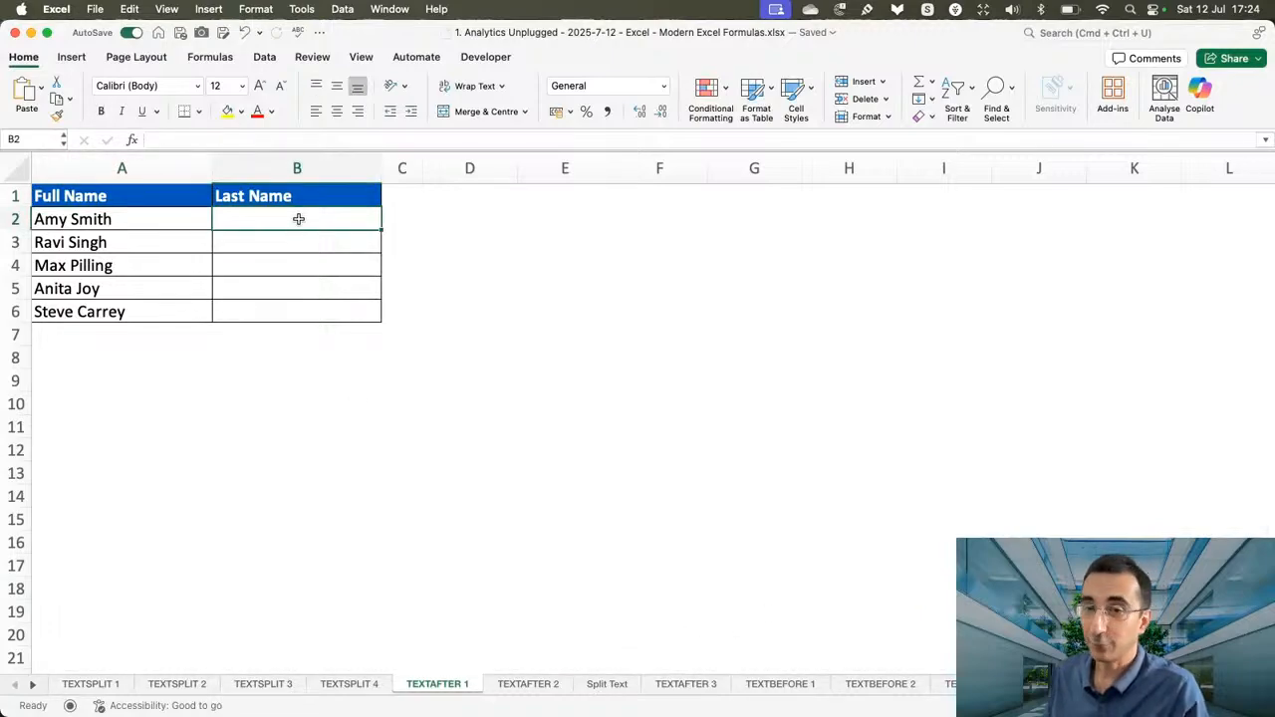
text(=text)
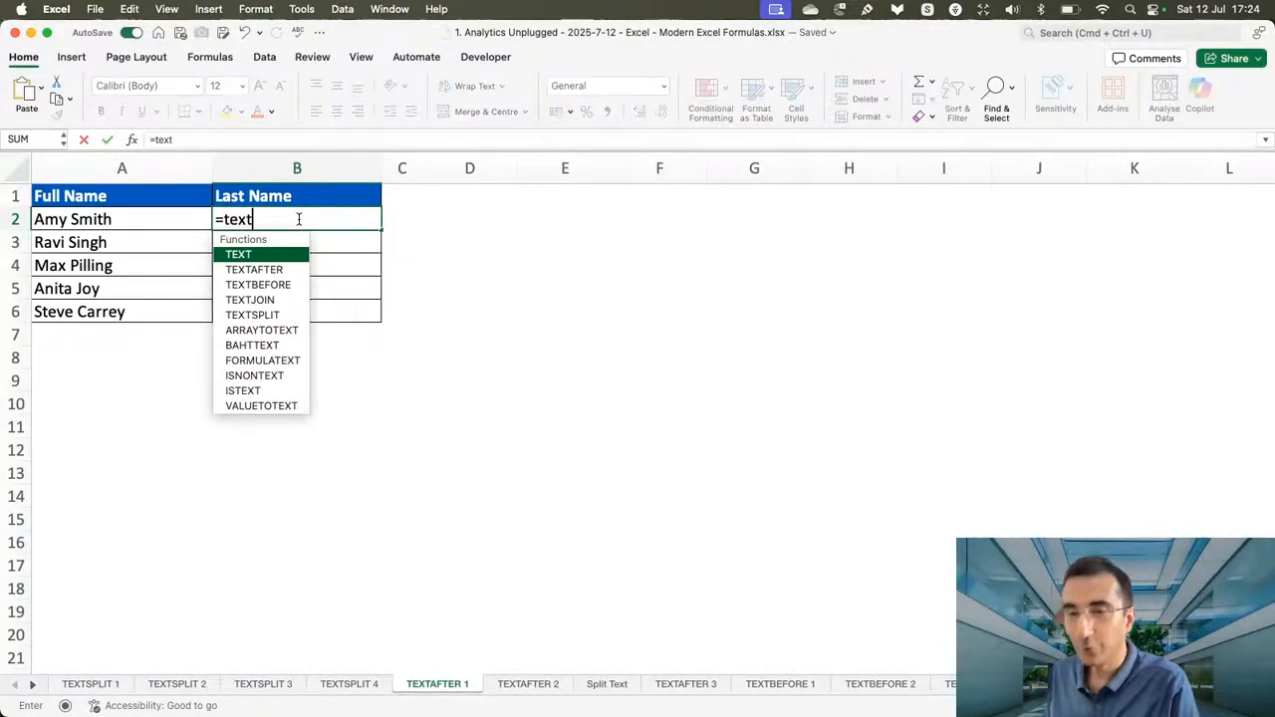
key(Down)
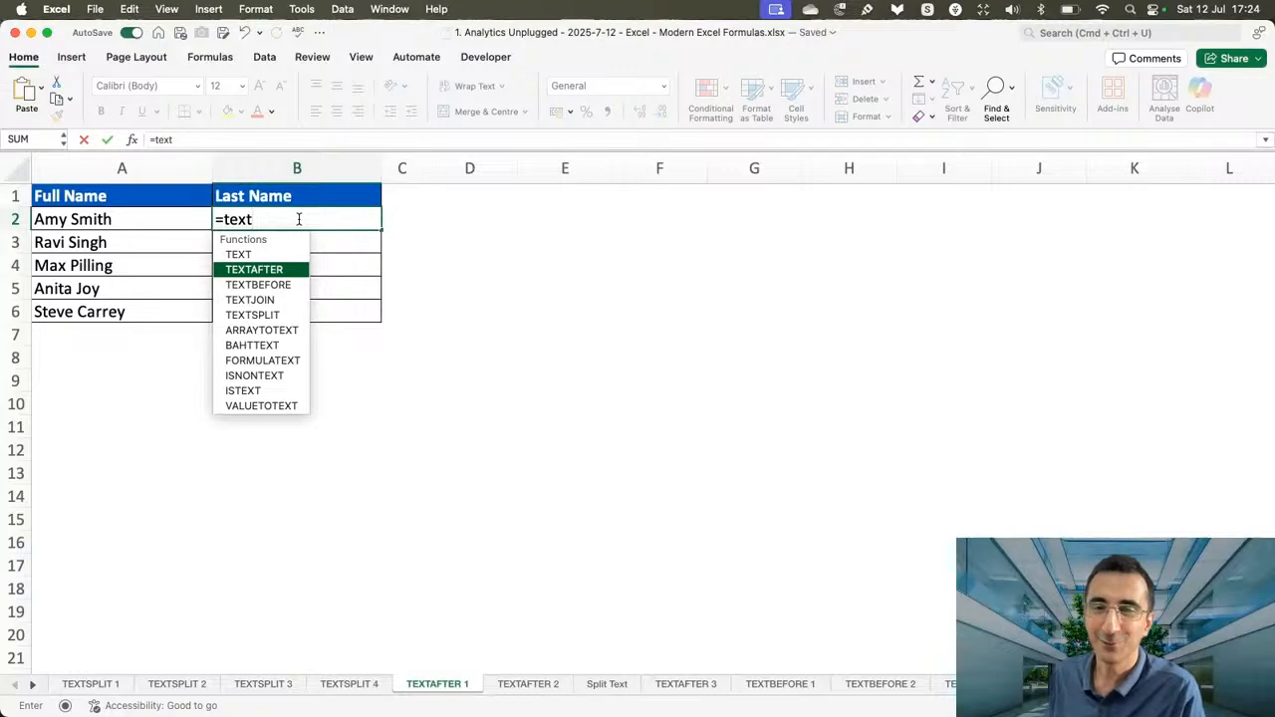
key(Tab)
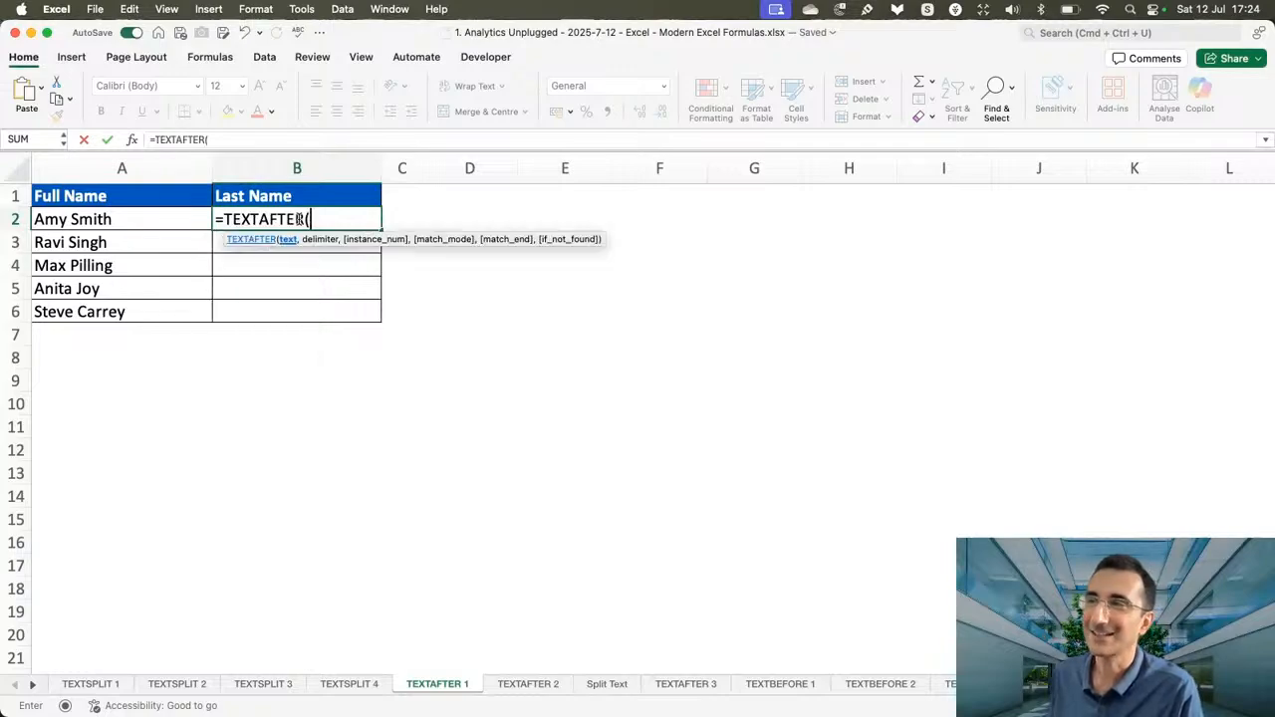
click(141, 217)
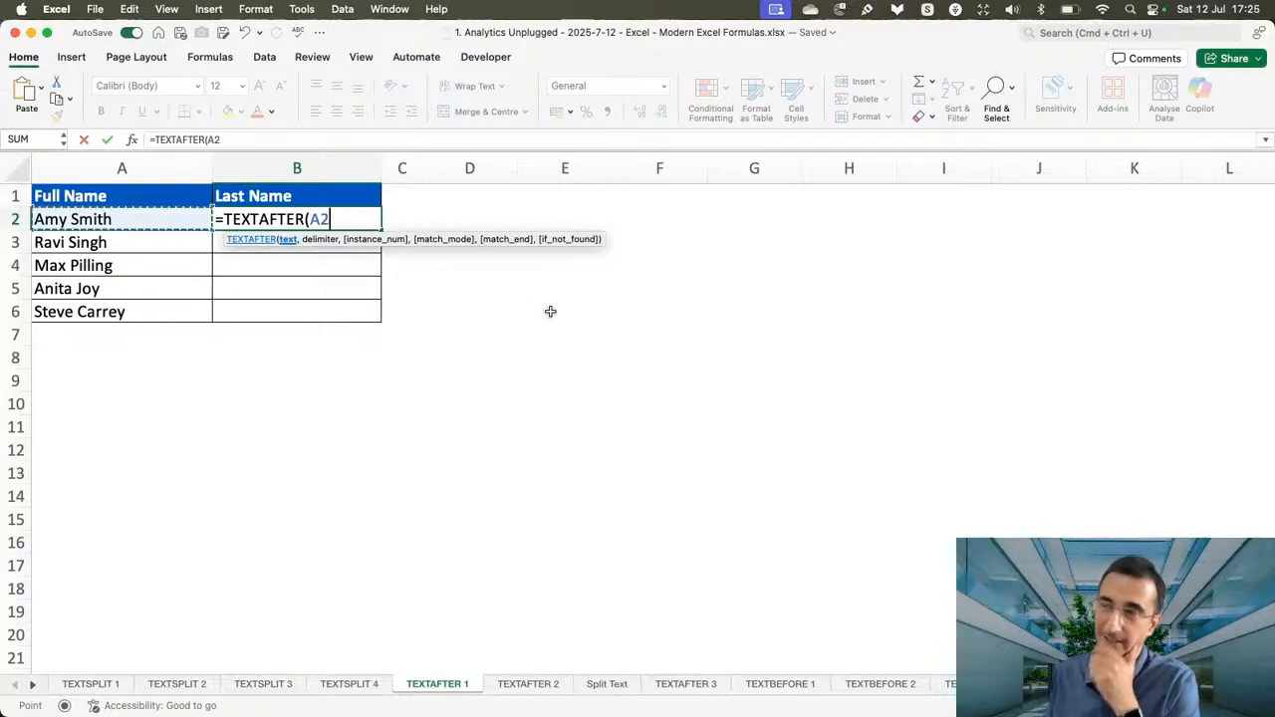
text(," ")
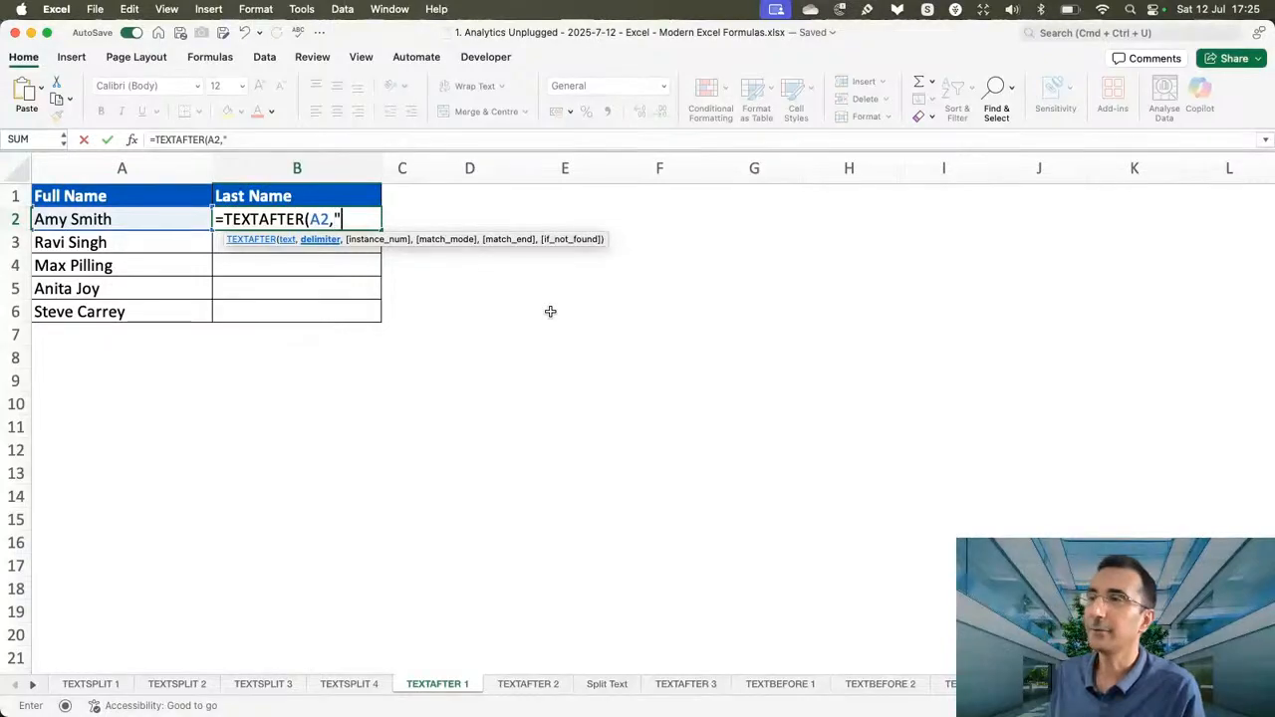
text())
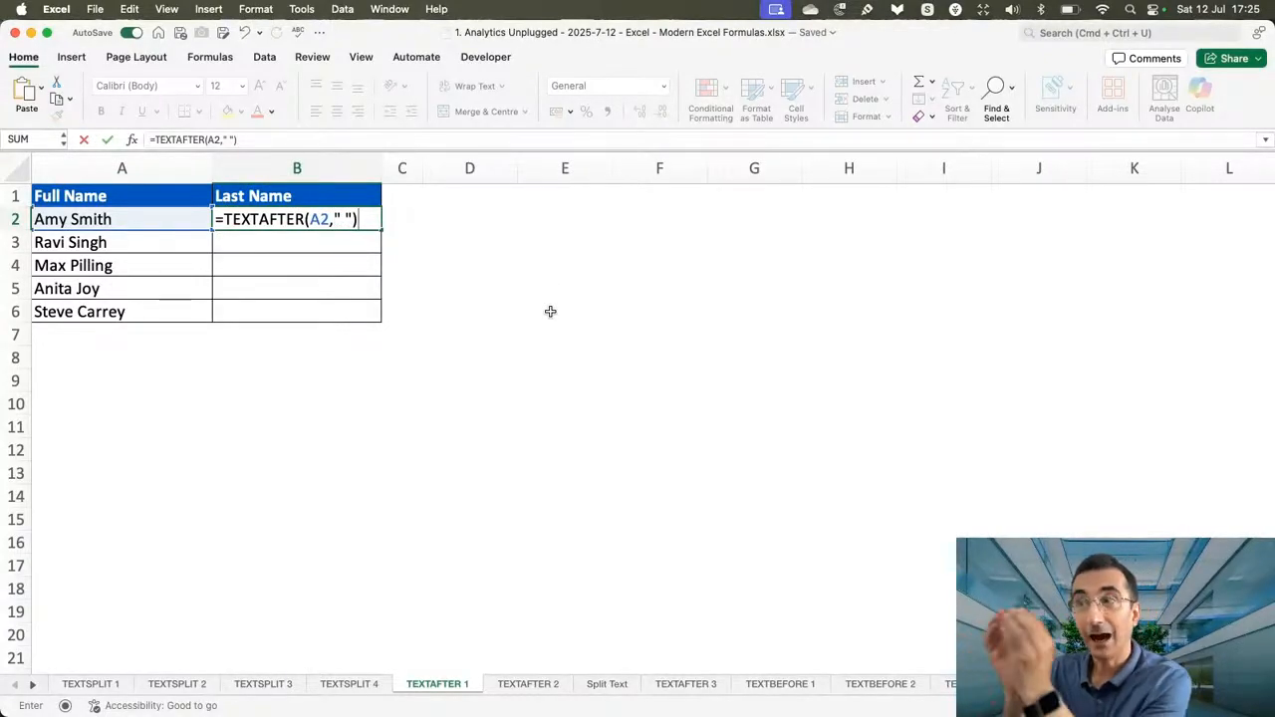
key(Return)
click(325, 219)
double_click(382, 232)
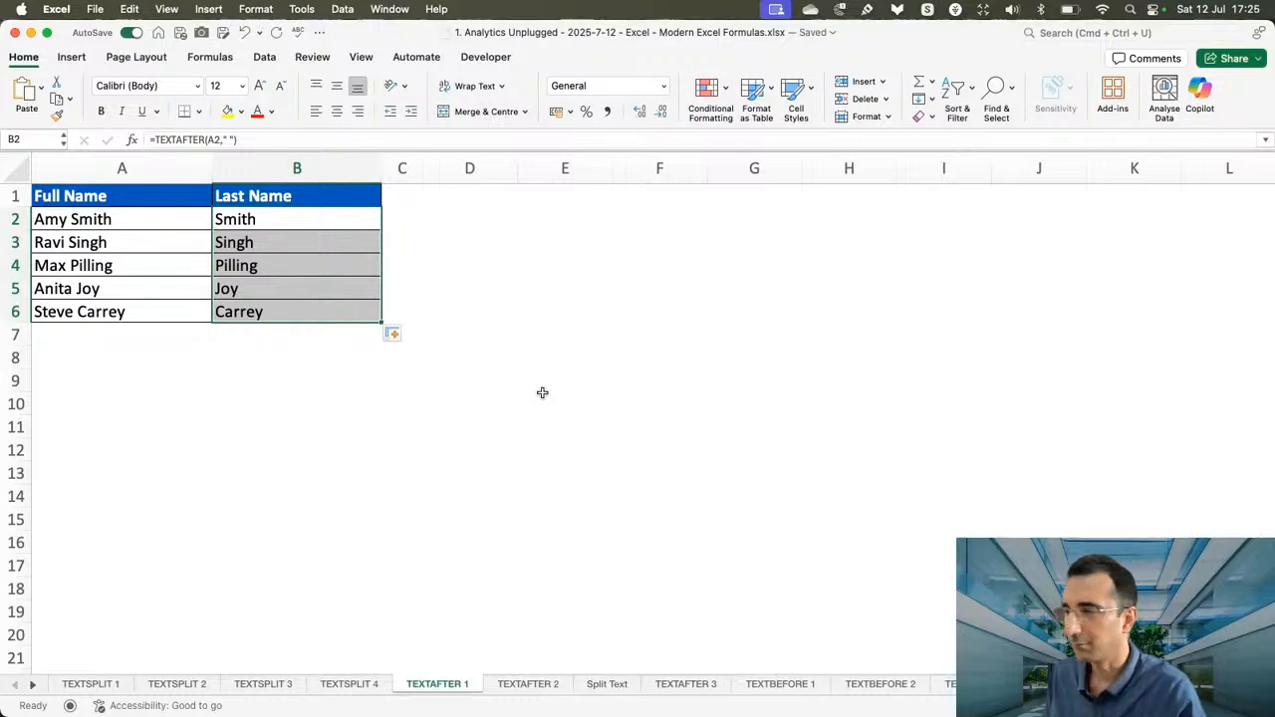
On the TEXTAFTER 2 sheet, enter =TEXTAFTER(A2," ") in B2 to extract the text after the first space.
click(527, 686)
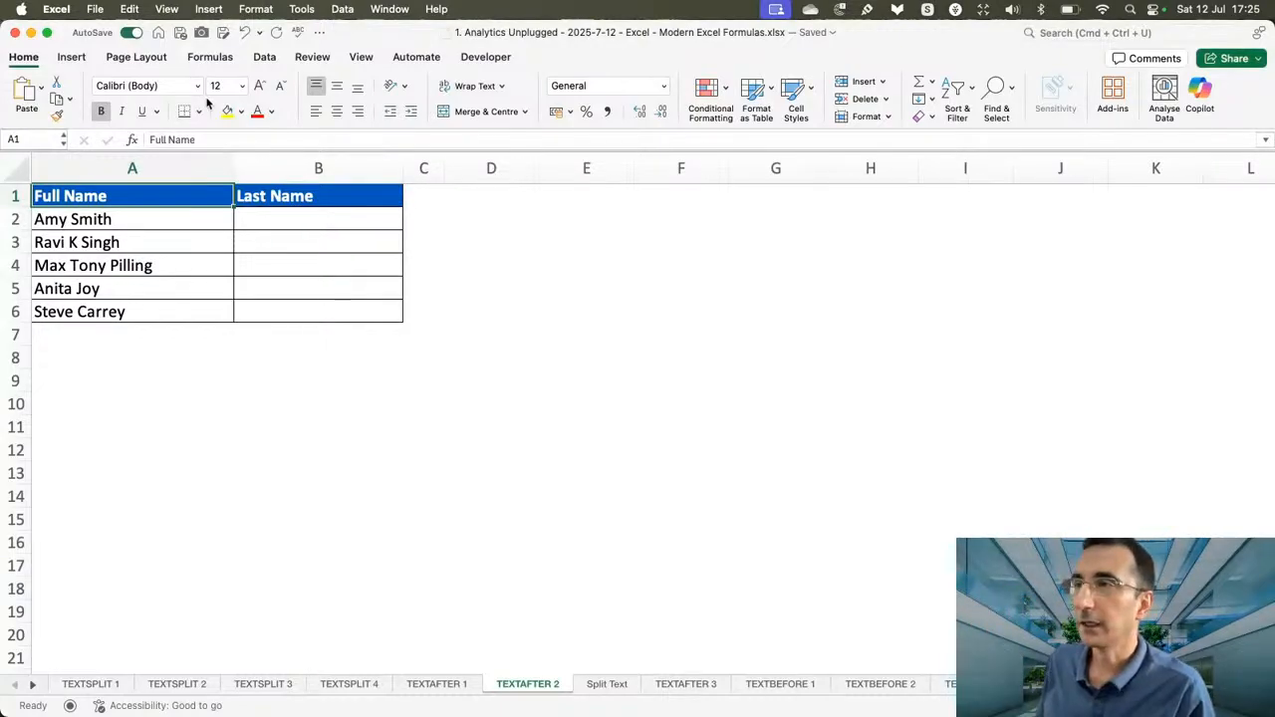
click(290, 217)
text(=te)
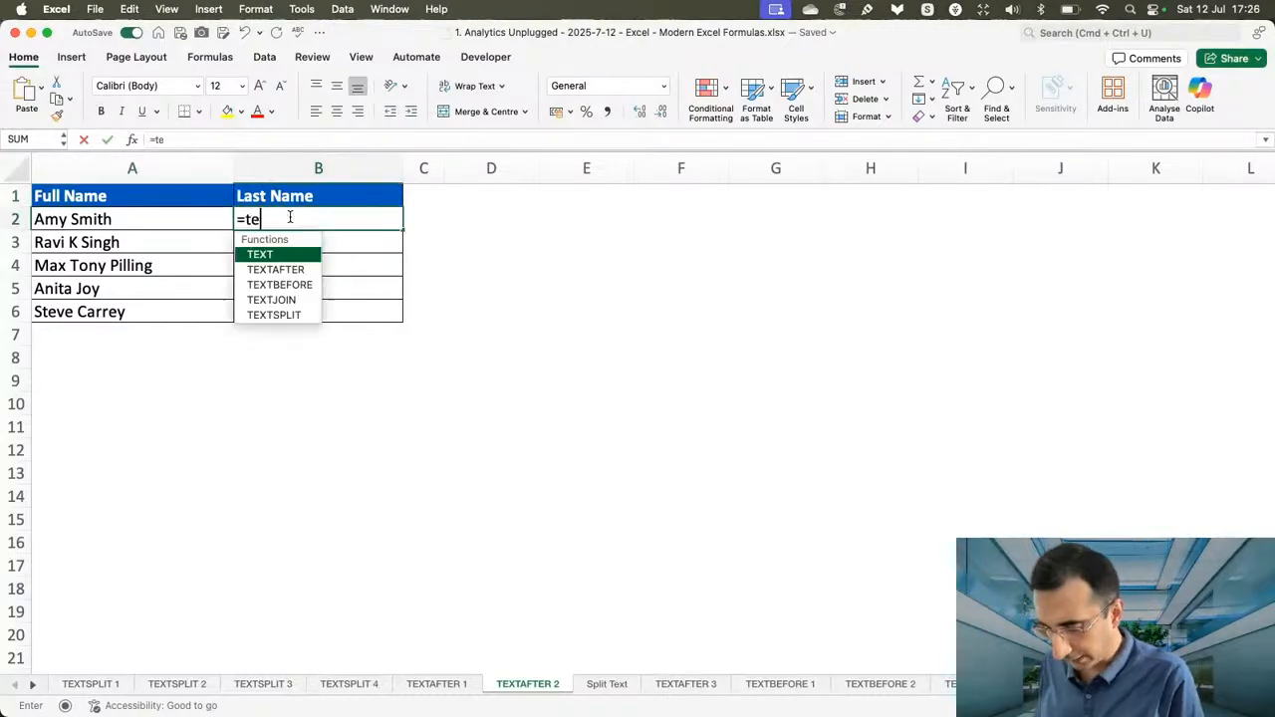
text(xtaft)
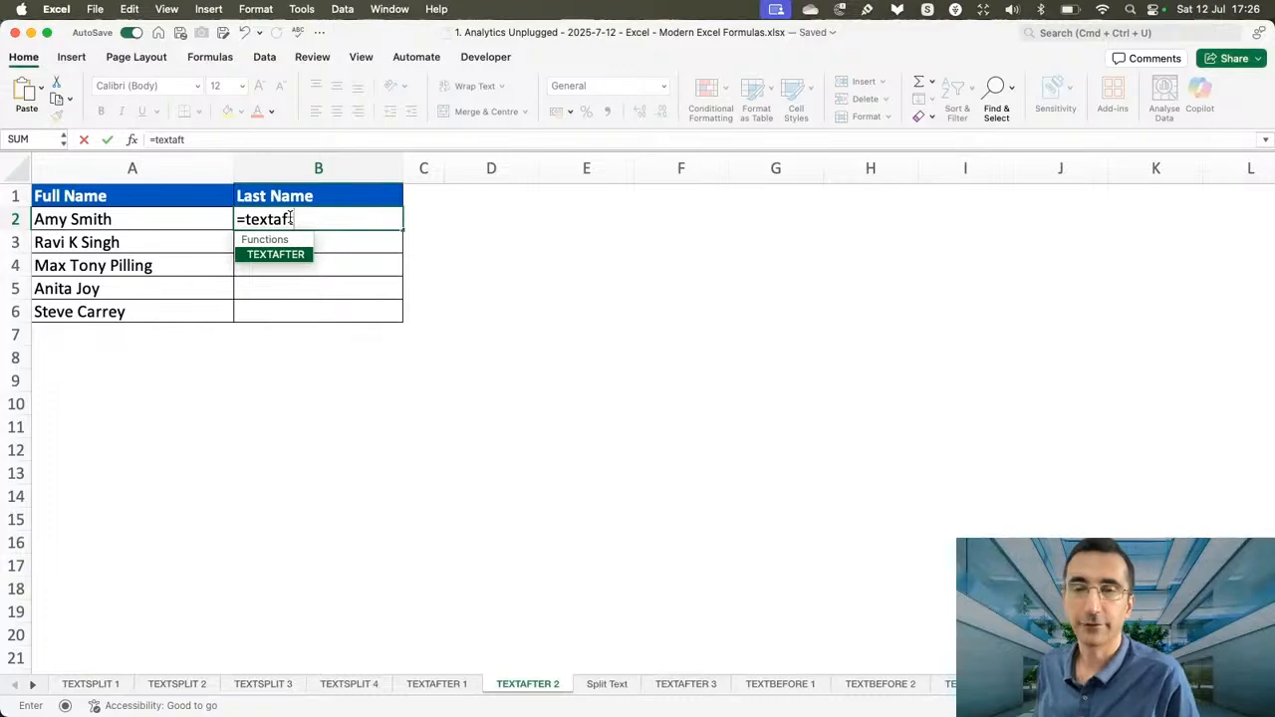
key(Tab)
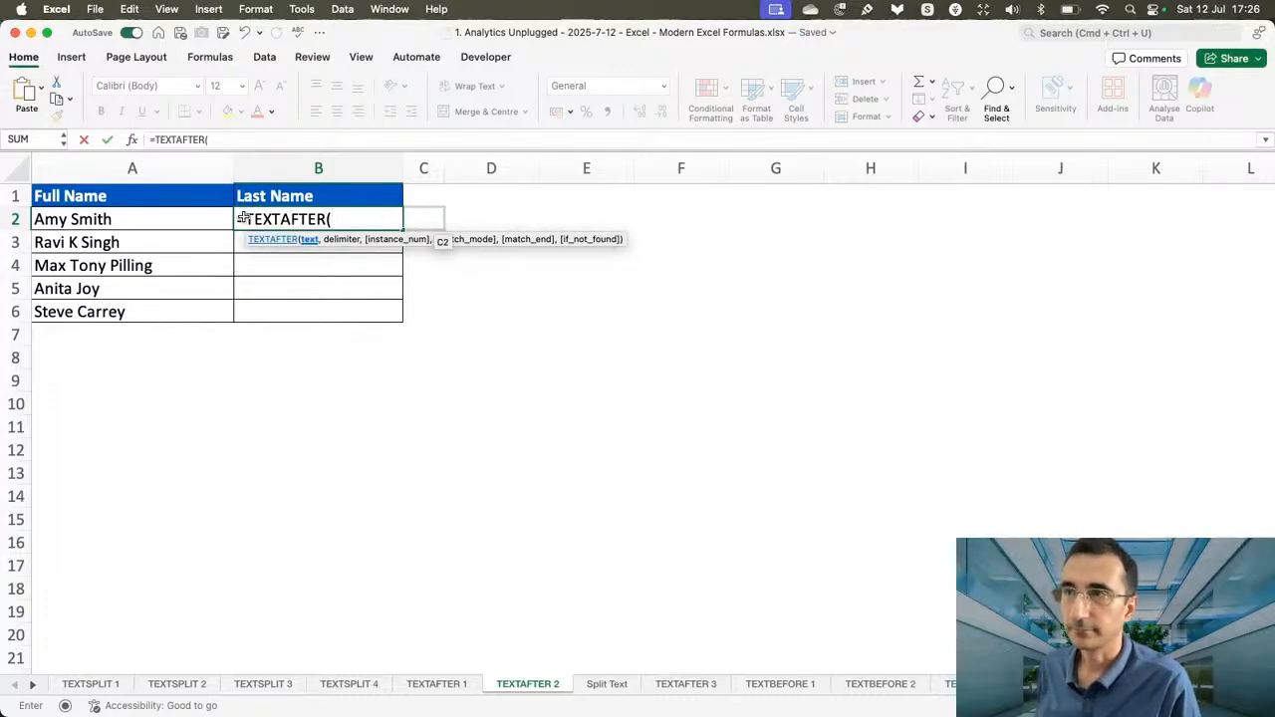
click(155, 216)
text(,)
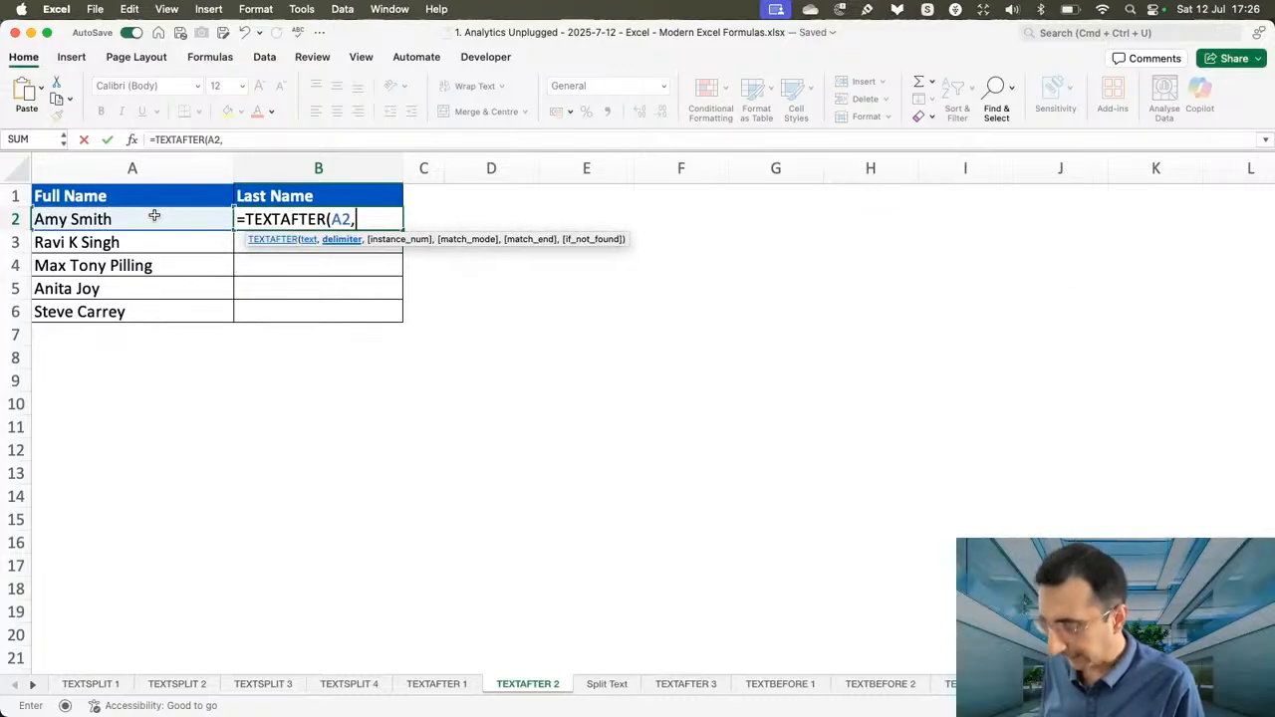
text(" "))
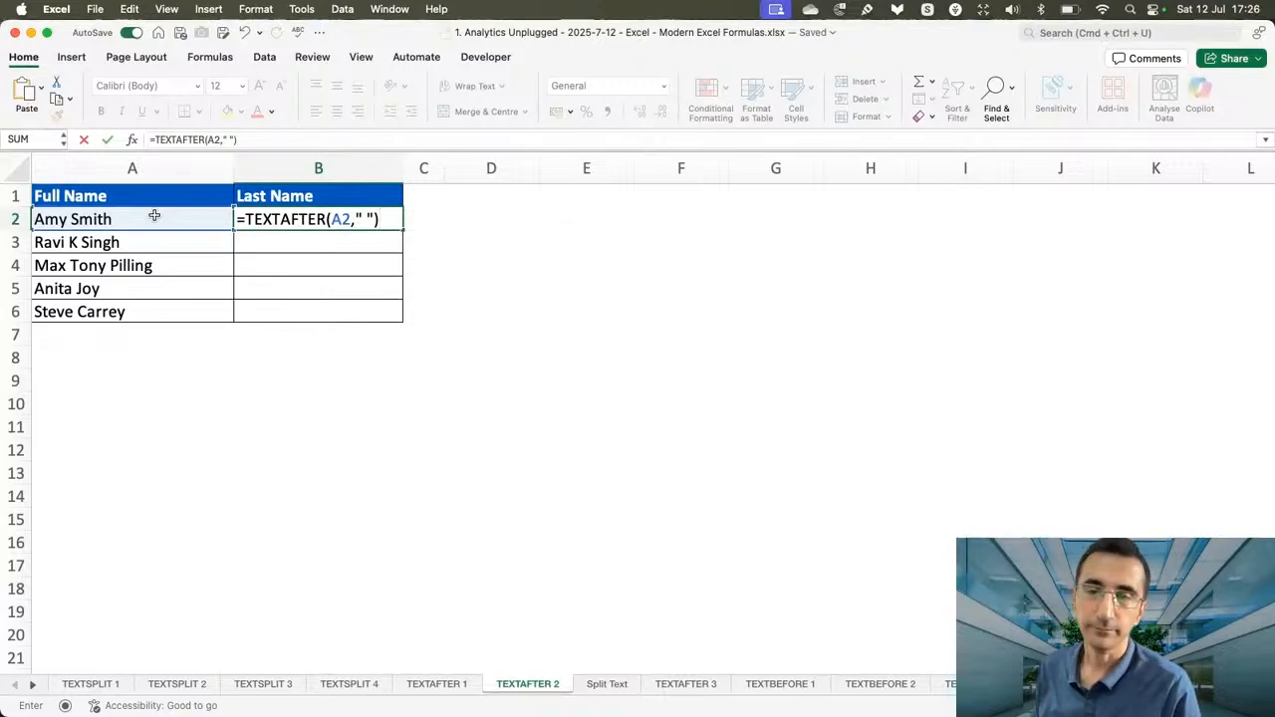
key(Return)
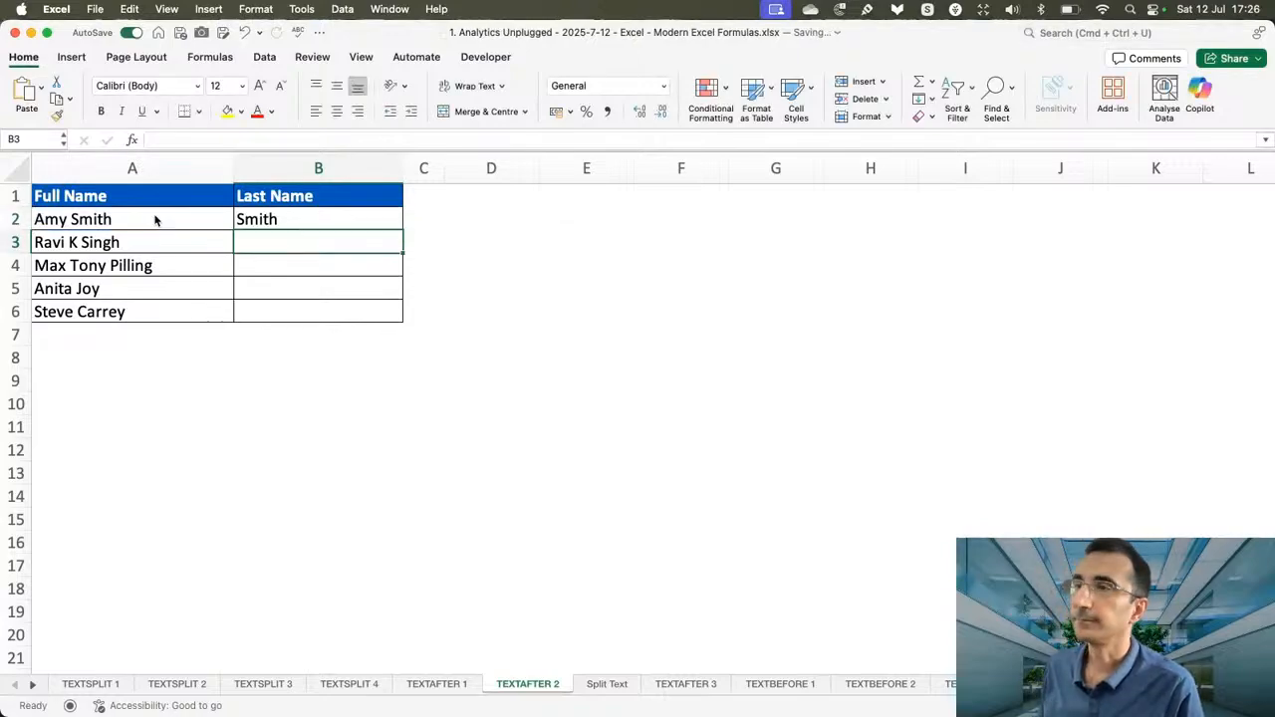
Fill the two-argument TEXTAFTER formula from B2 down the Last Name column to B6.
click(375, 224)
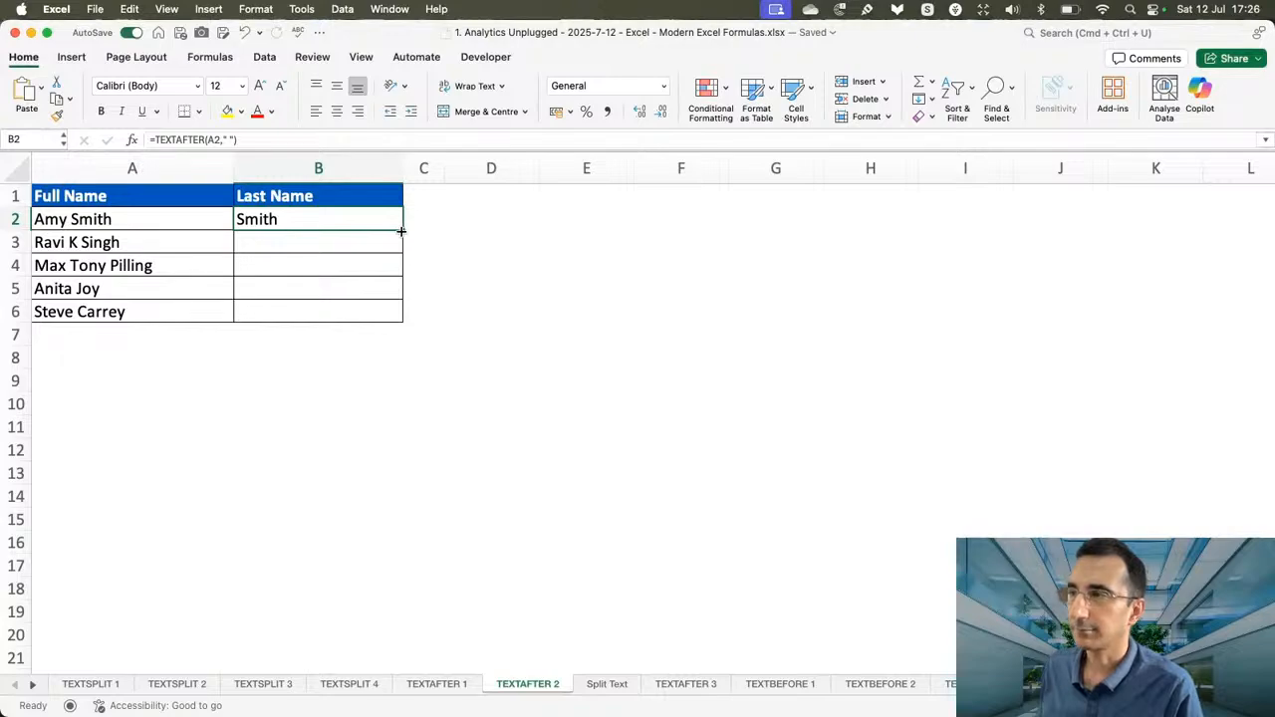
drag(400, 232, 401, 313)
click(467, 244)
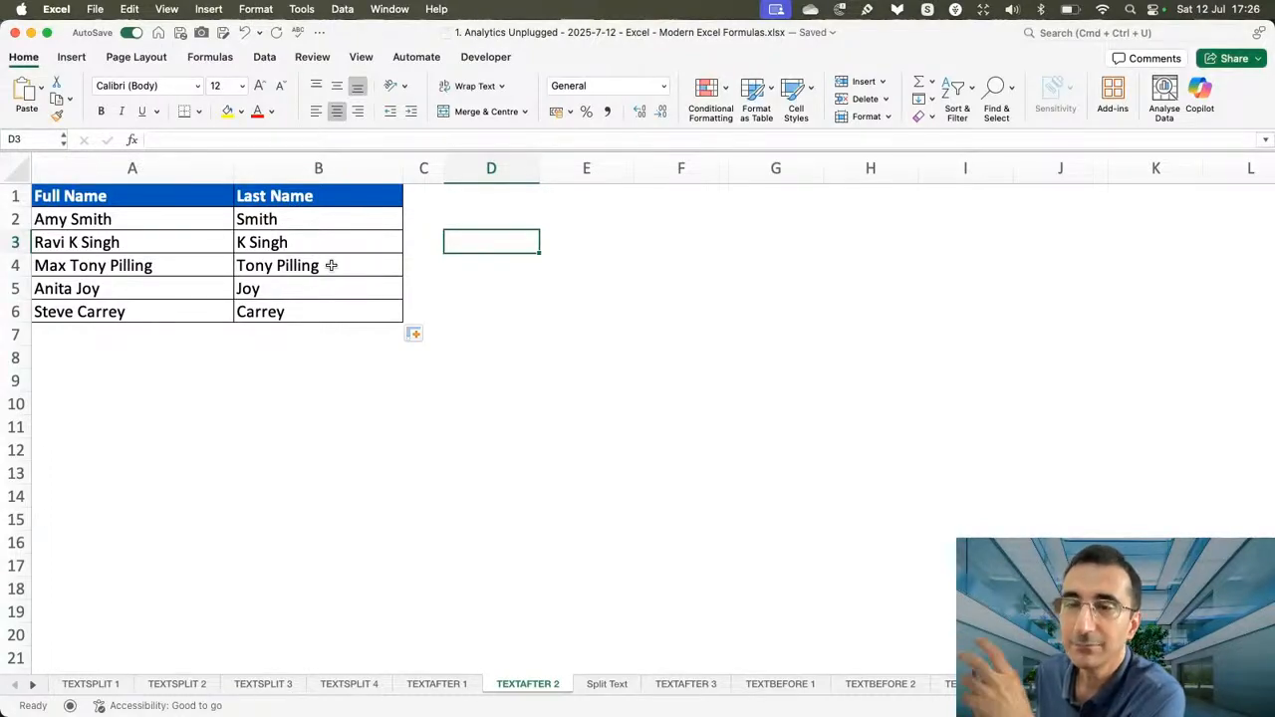
Add an instance_num of 2 to the formula in B2, making it =TEXTAFTER(A2," ",2).
click(363, 221)
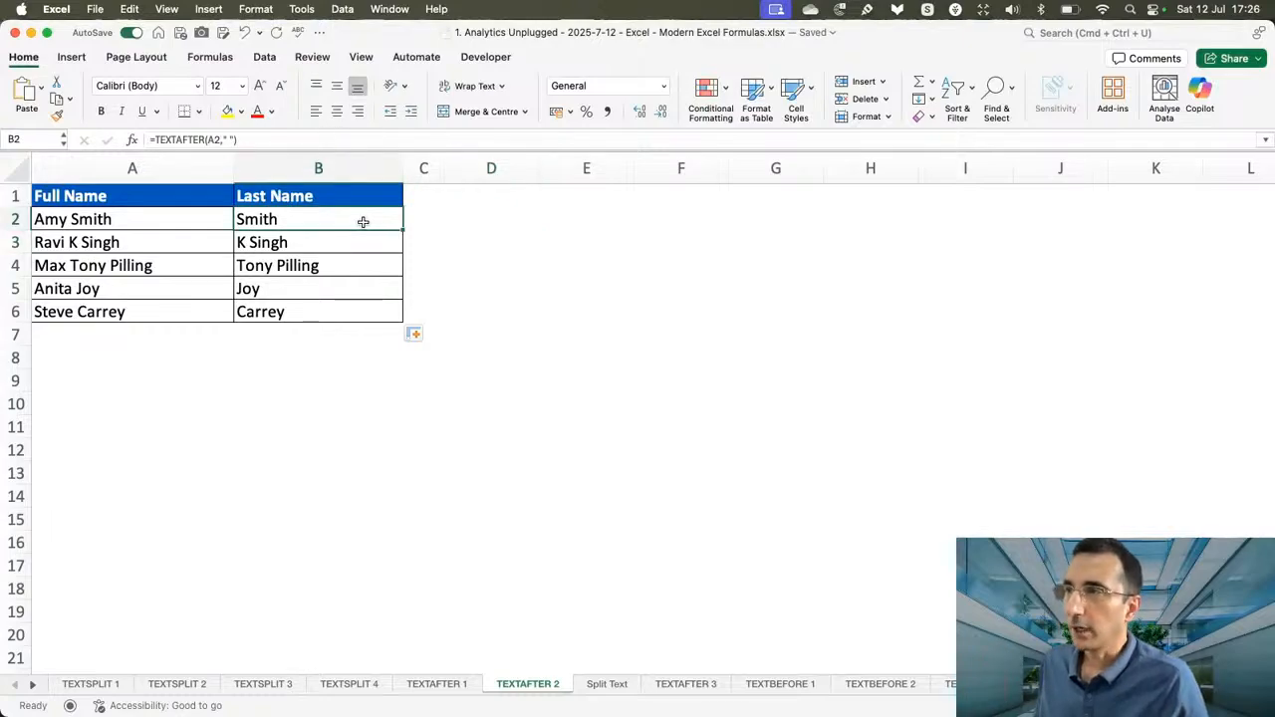
double_click(343, 218)
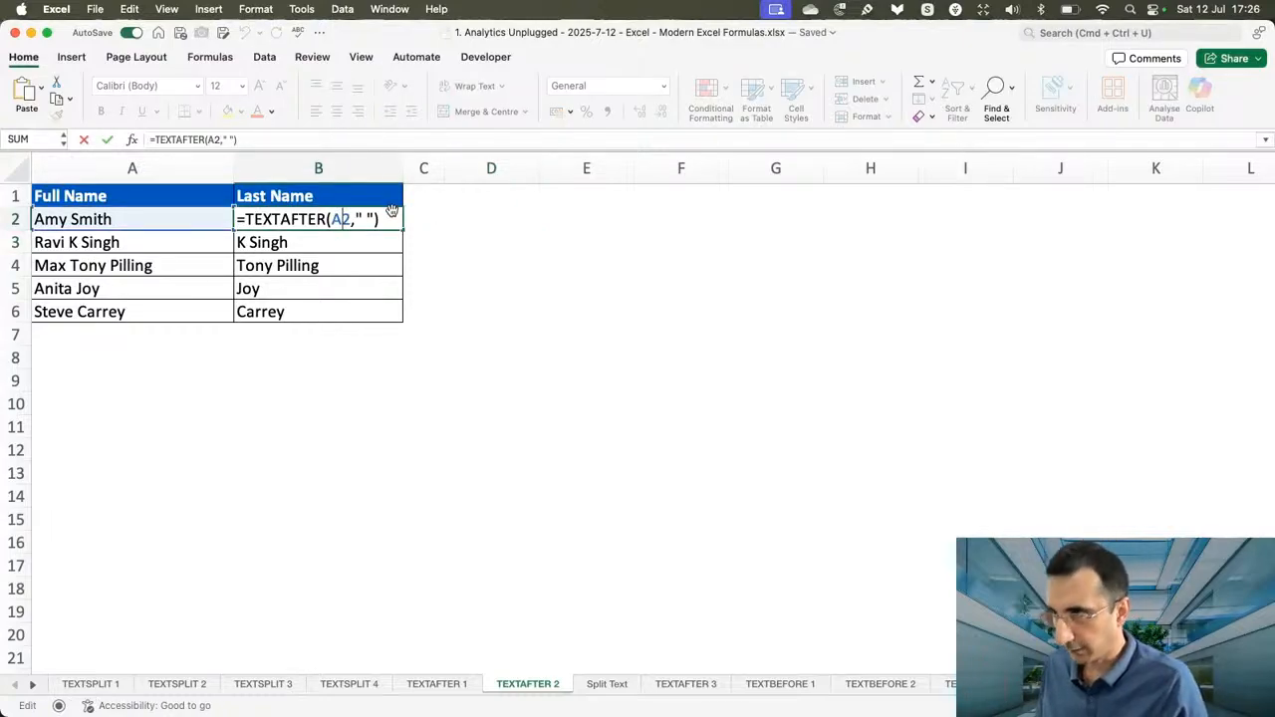
click(392, 219)
key(BackSpace)
text(,)
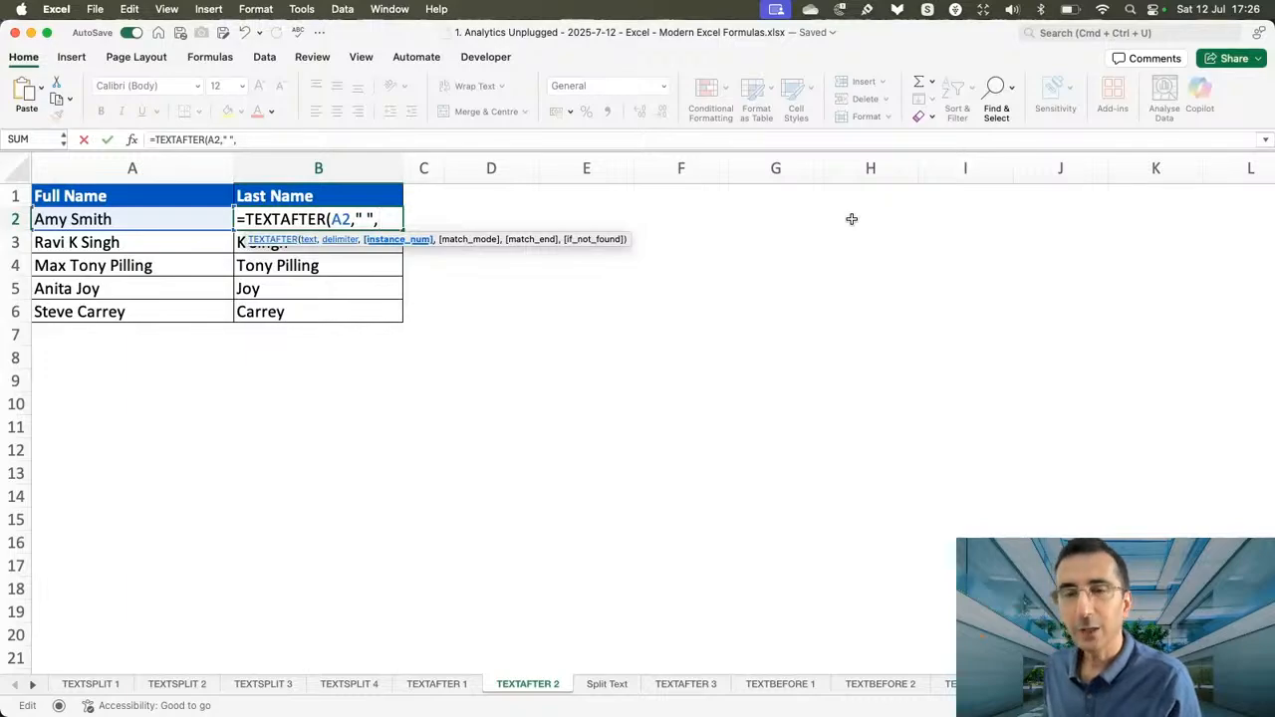
text(2)
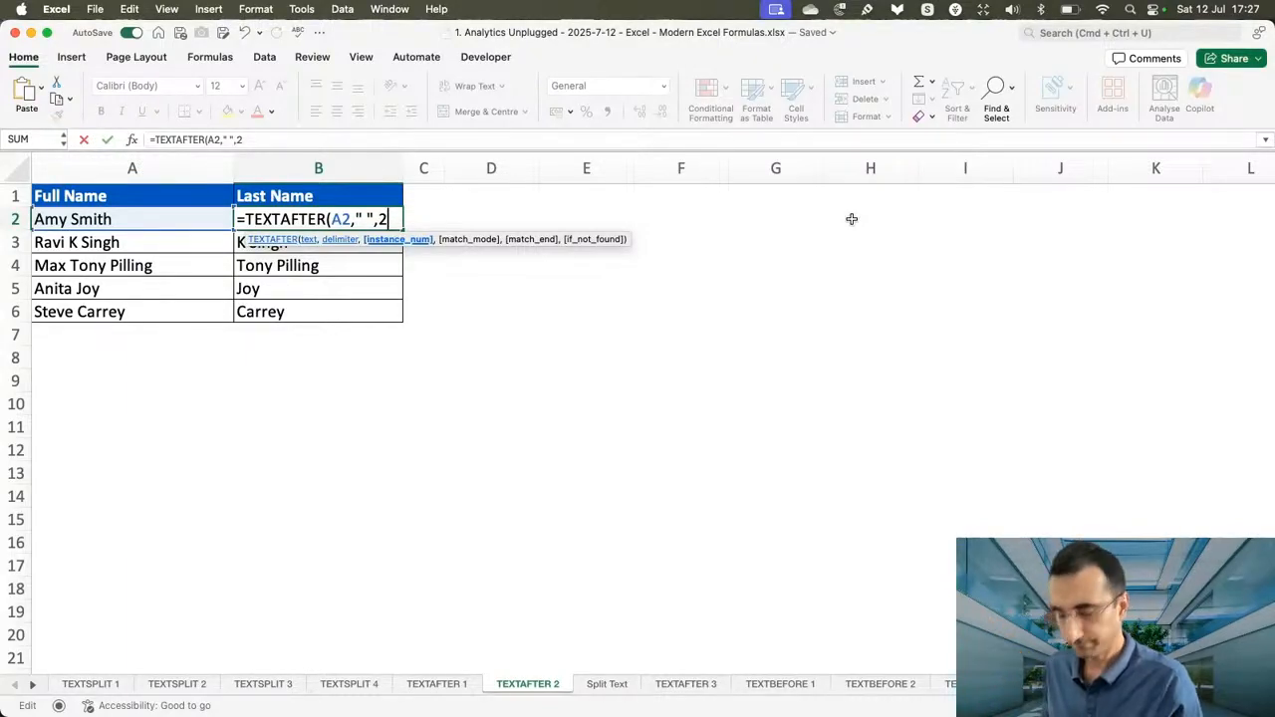
text())
key(ctrl+Return)
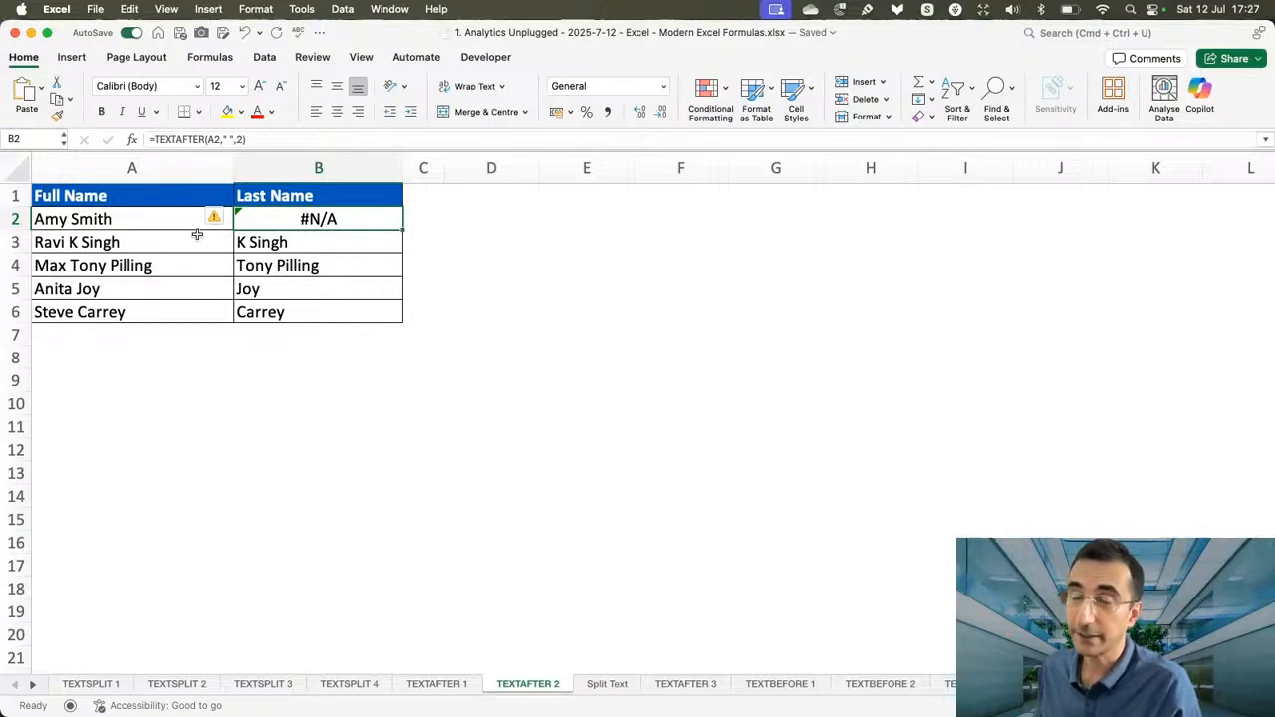
Fill the TEXTAFTER formula with instance_num 2 down to B6, and clear the contents of B3:B6.
drag(401, 230, 394, 315)
click(328, 237)
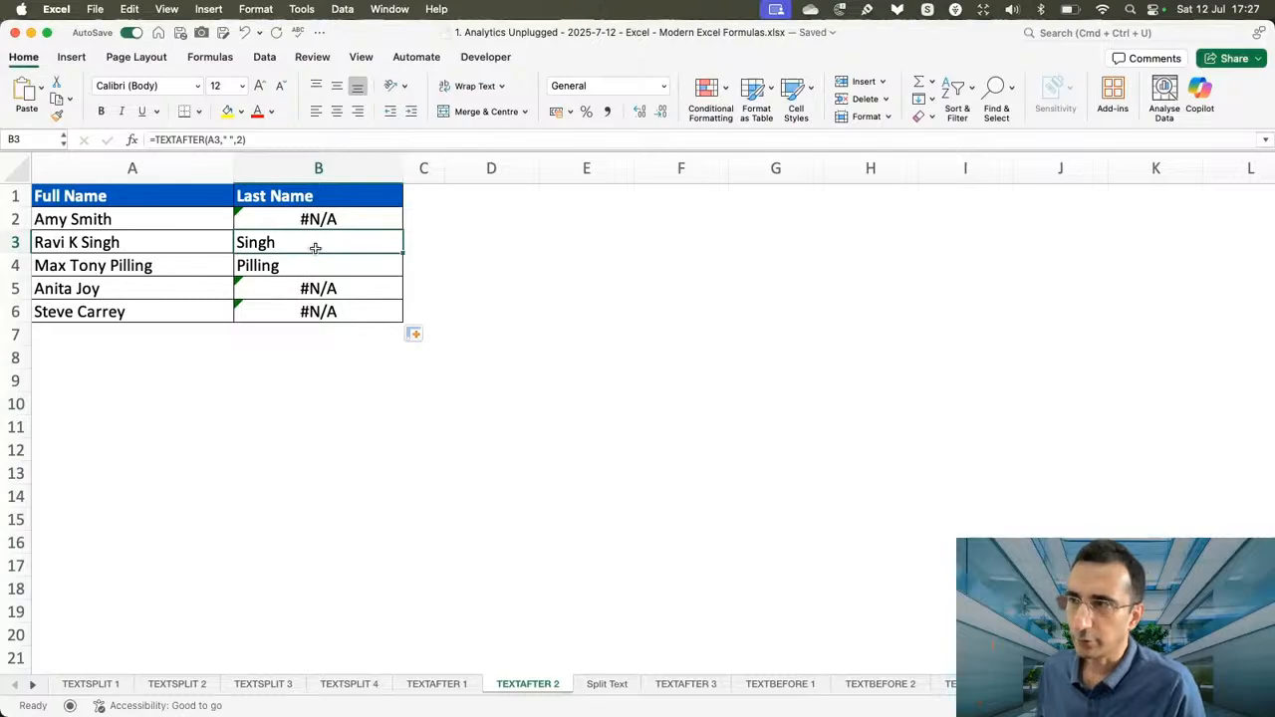
drag(312, 247, 319, 304)
key(Delete)
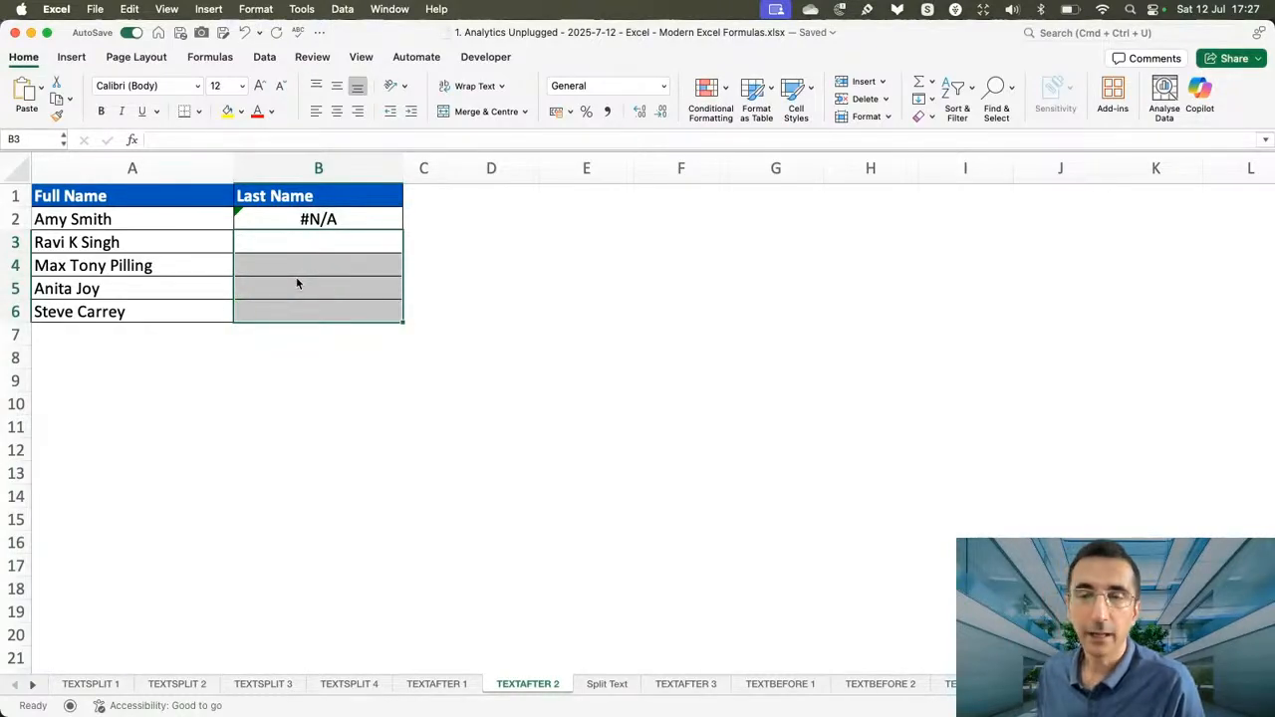
Set the instance_num of the TEXTAFTER formula in B2 to -1 so it searches from the last space.
double_click(365, 219)
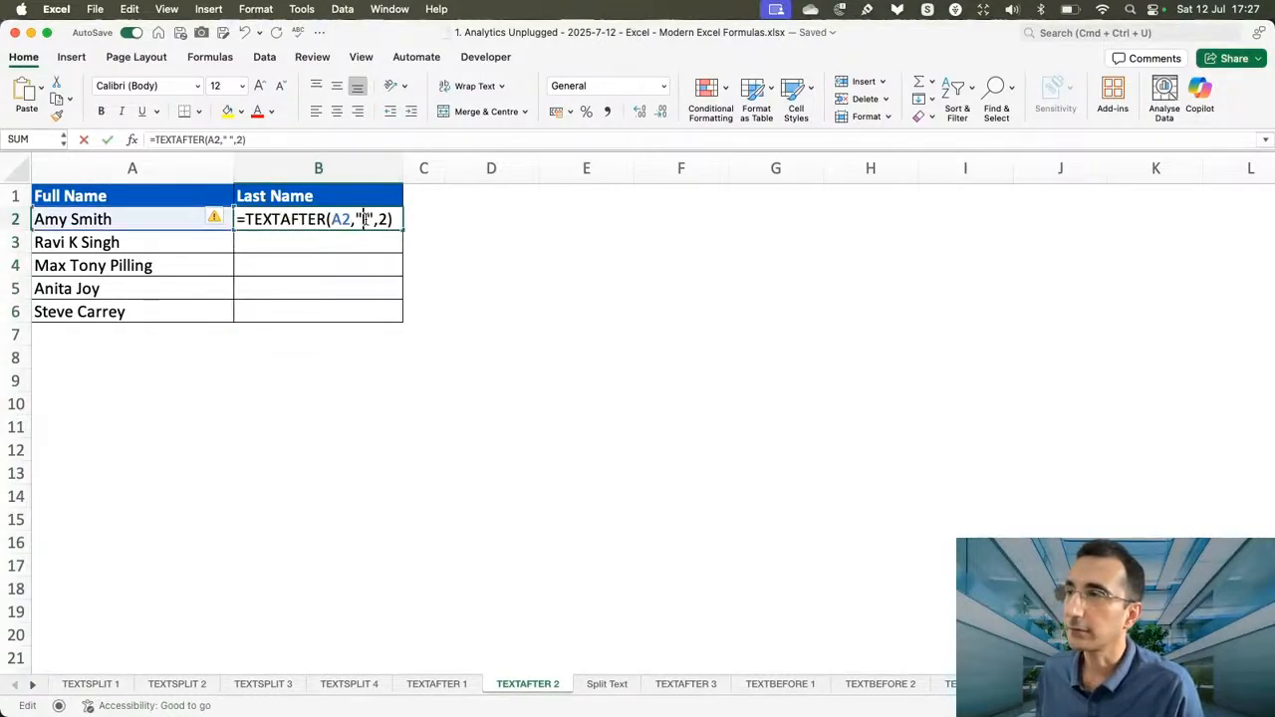
click(396, 220)
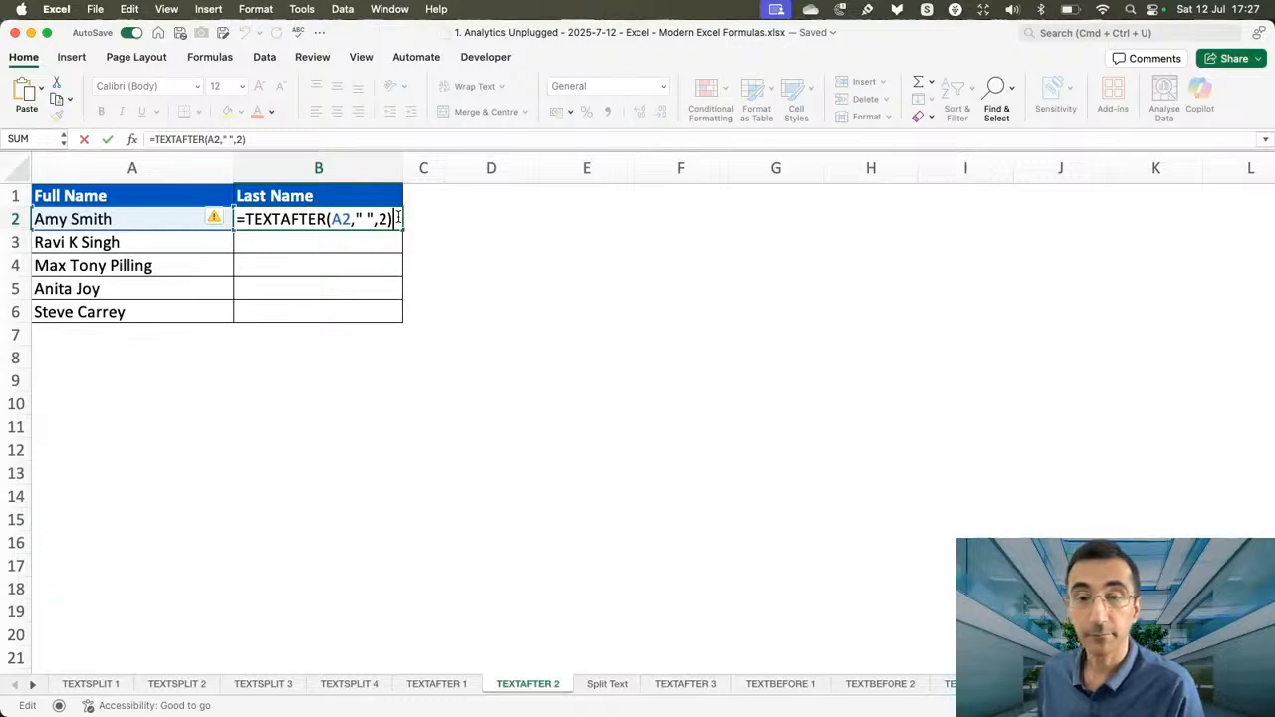
key(BackSpace)
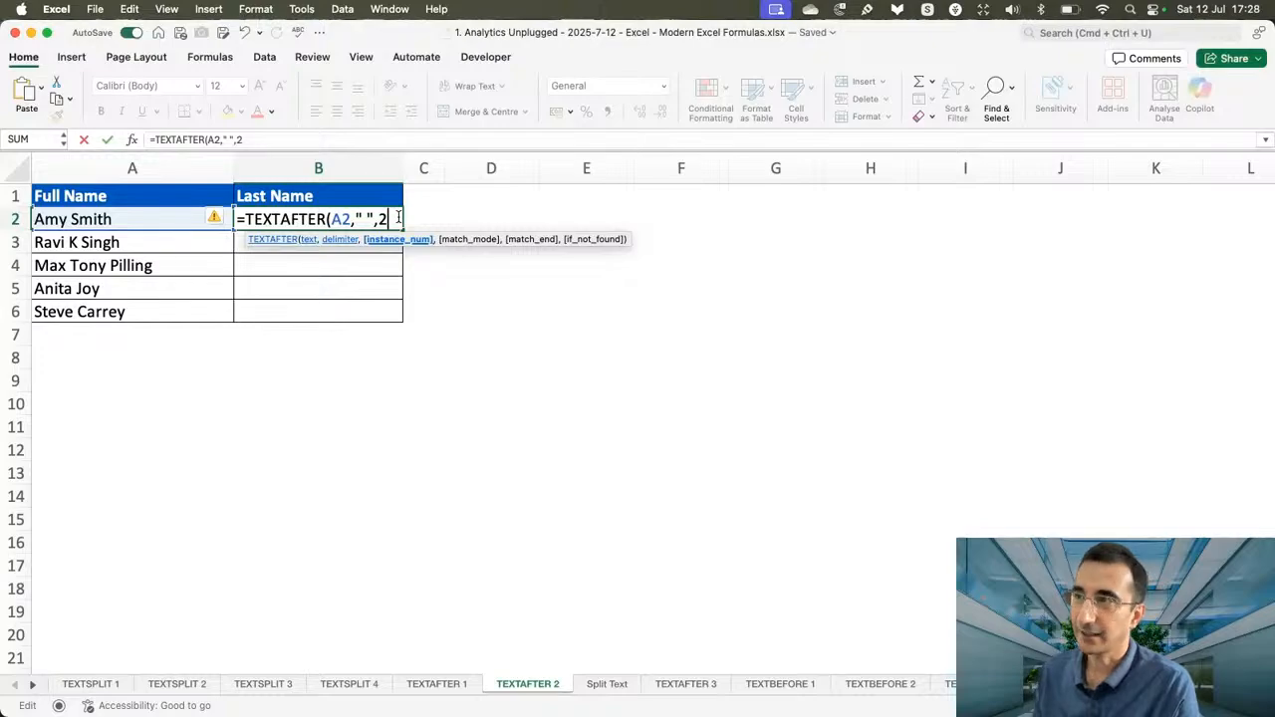
key(BackSpace)
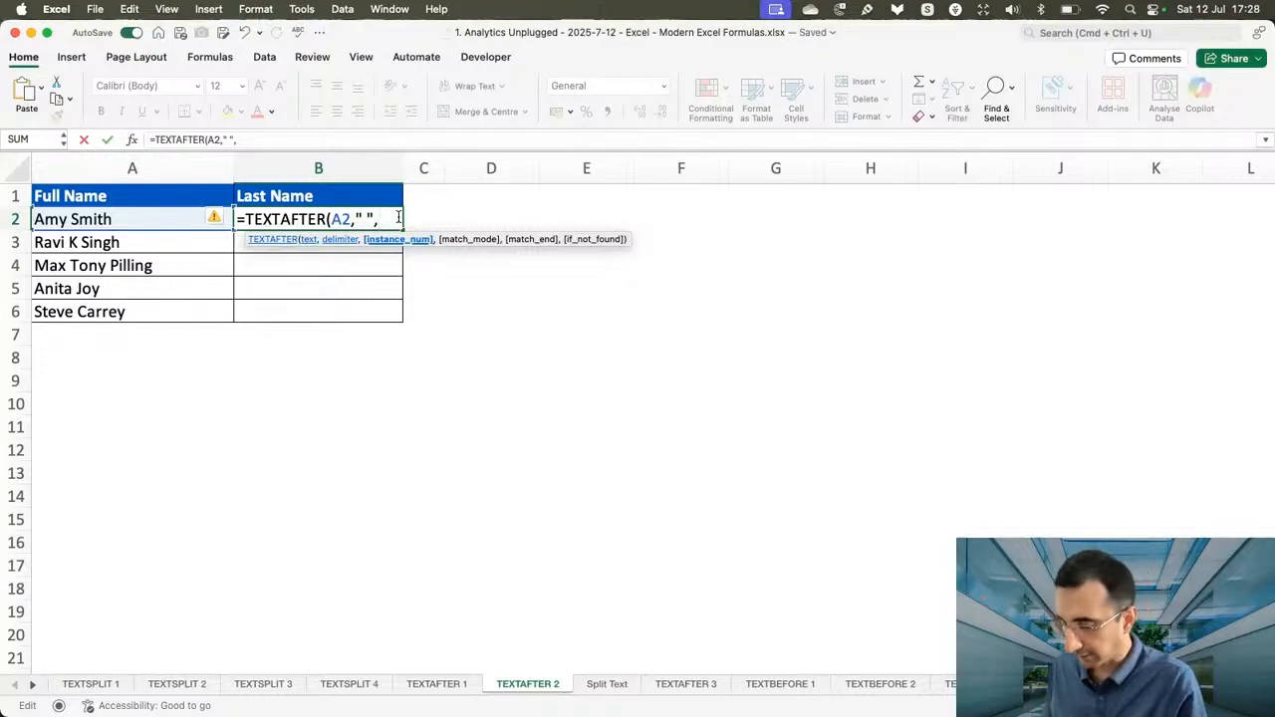
text(-1)
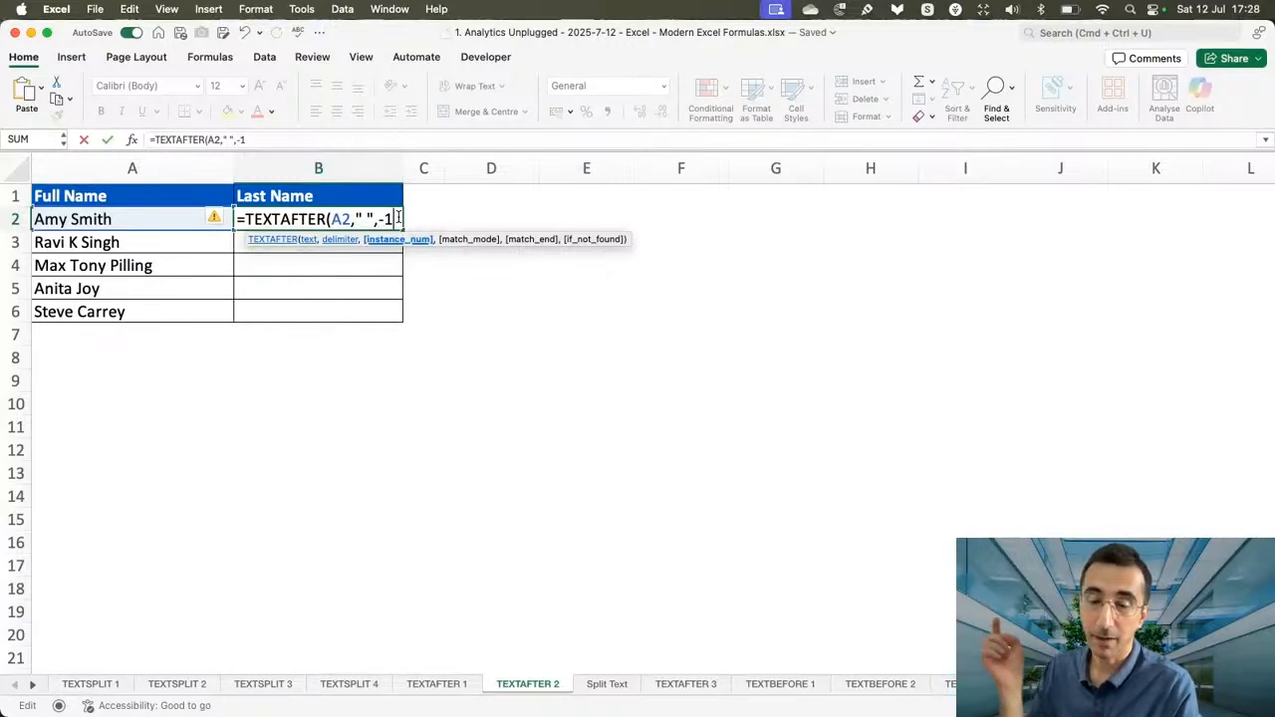
text())
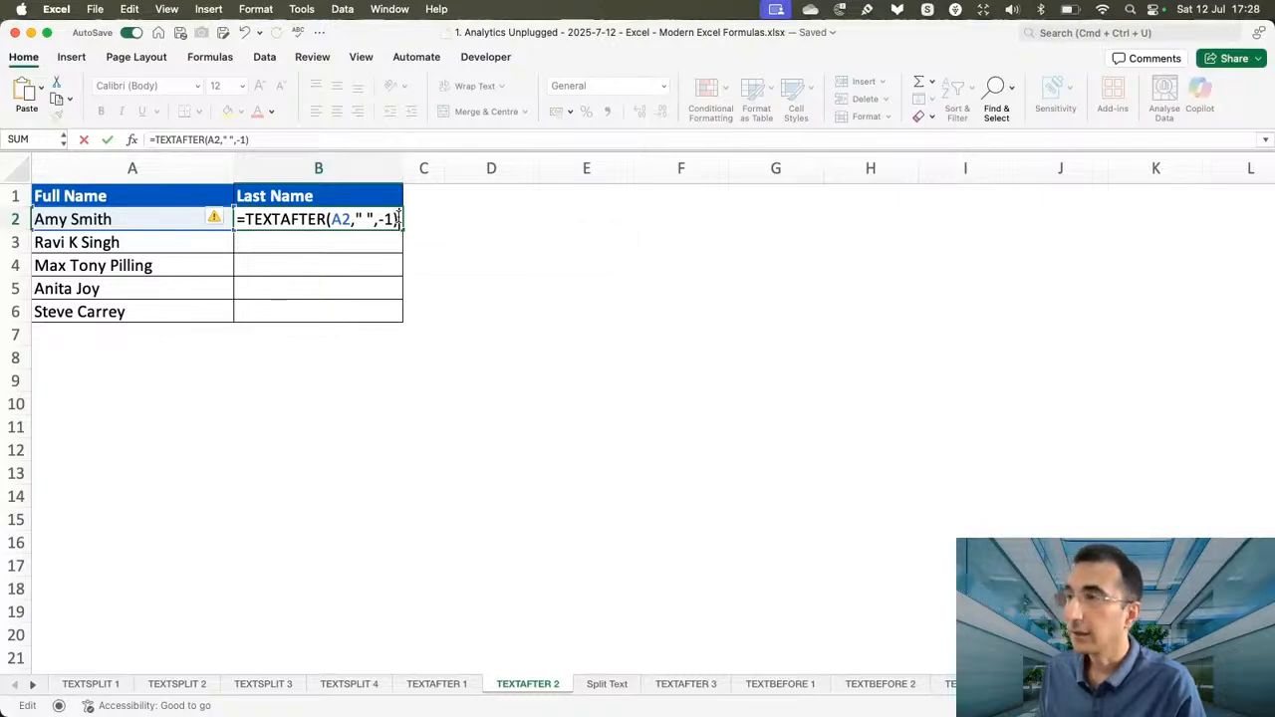
key(Return)
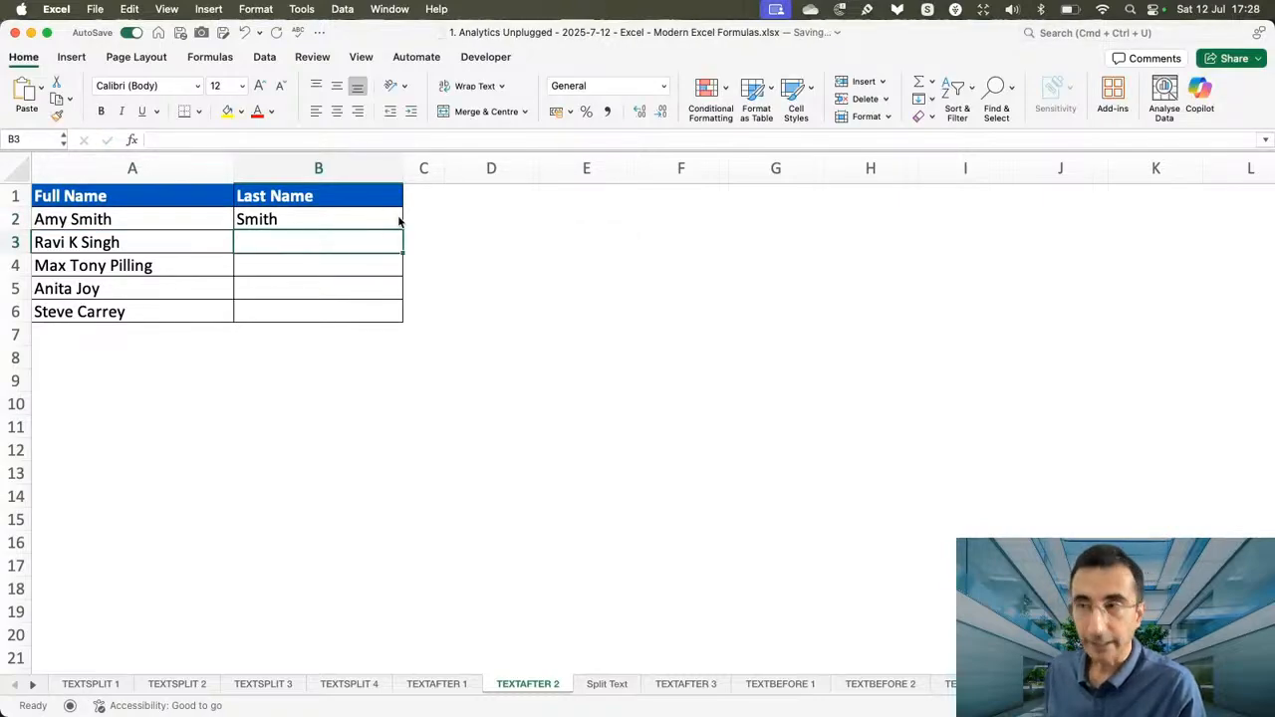
Fill the =TEXTAFTER(A2," ",-1) formula from B2 down the Last Name column to B6.
click(396, 221)
drag(403, 230, 402, 317)
click(399, 308)
click(398, 288)
click(497, 305)
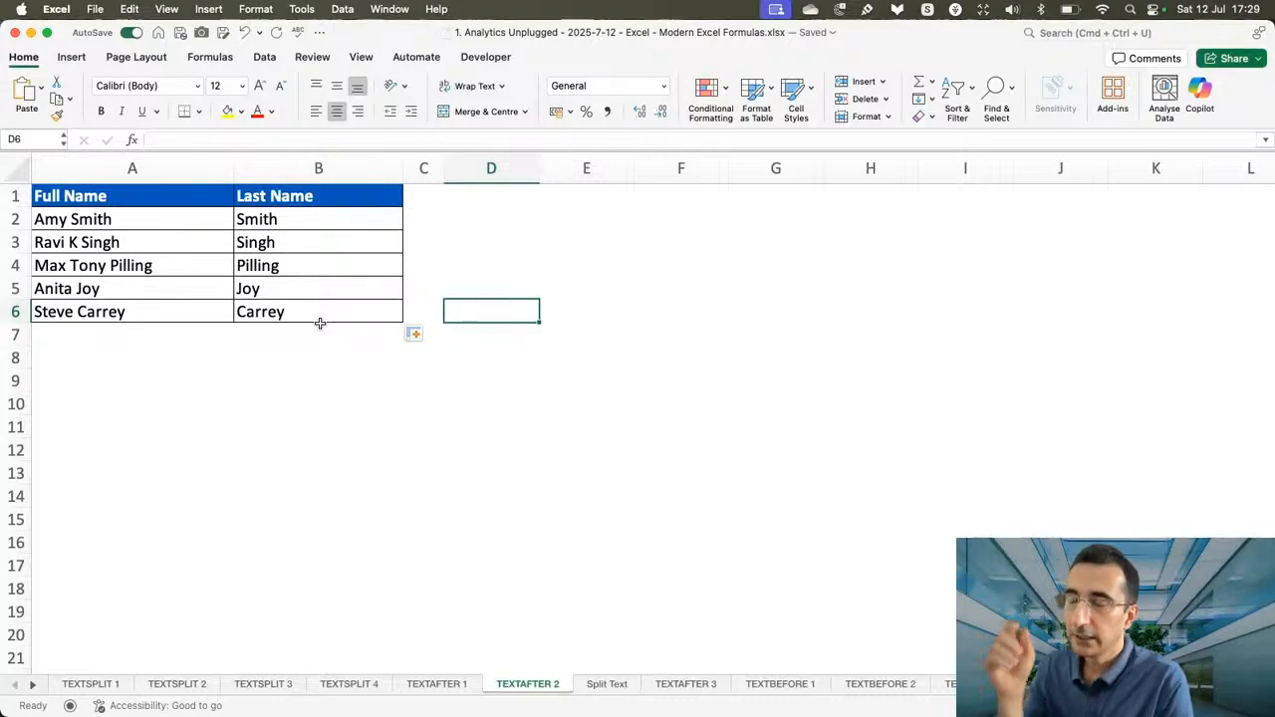
Examine the text, delimiter and instance_num arguments of the TEXTAFTER formula in B2, leaving the formula as it is.
click(331, 218)
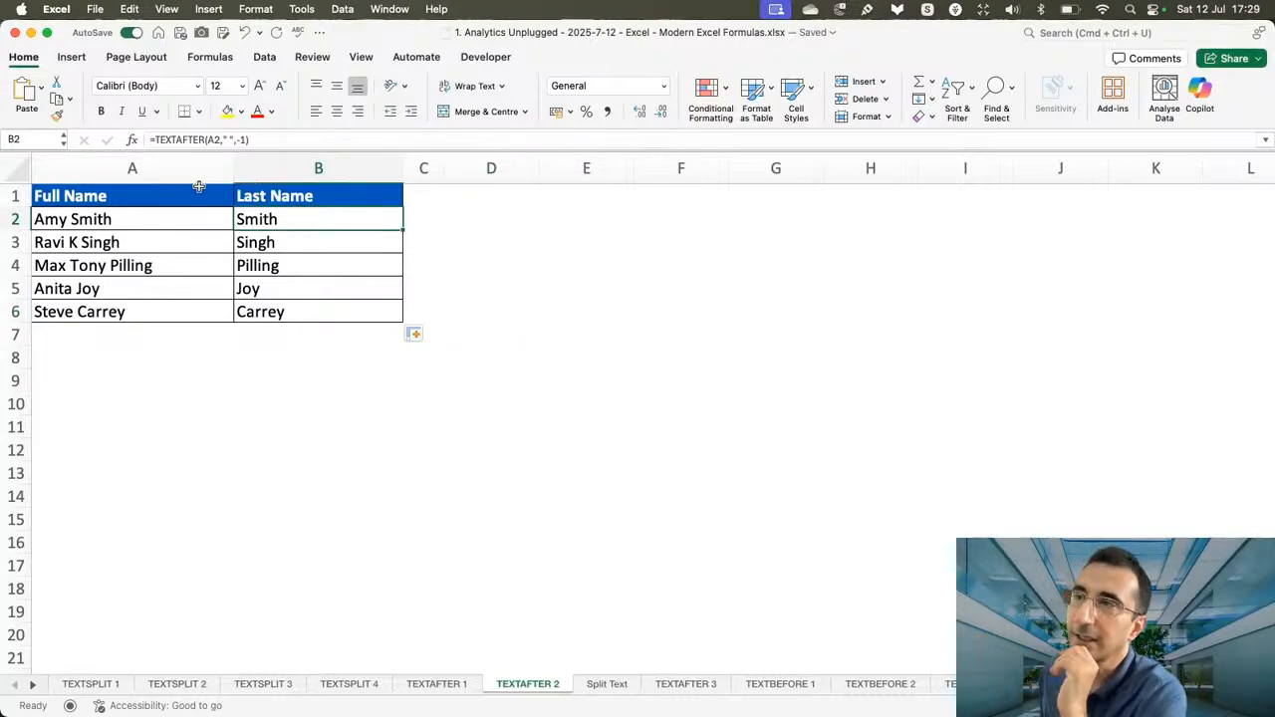
double_click(397, 220)
click(342, 220)
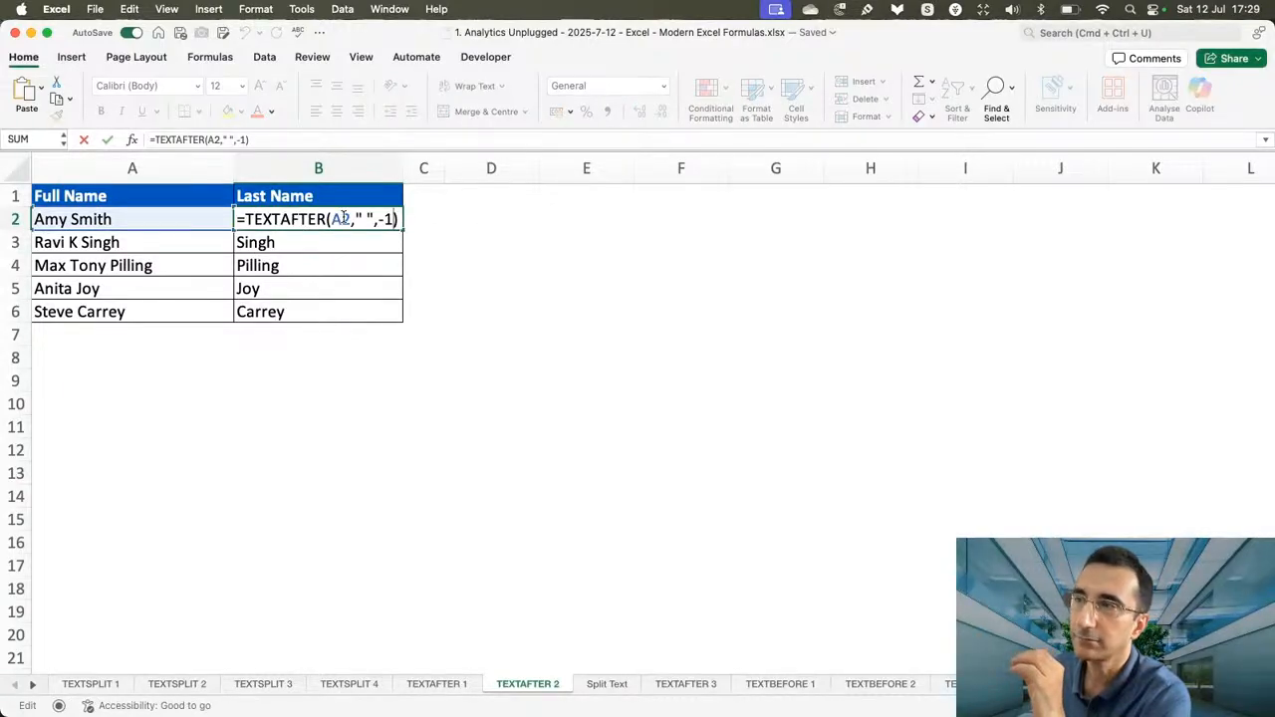
click(368, 219)
click(394, 220)
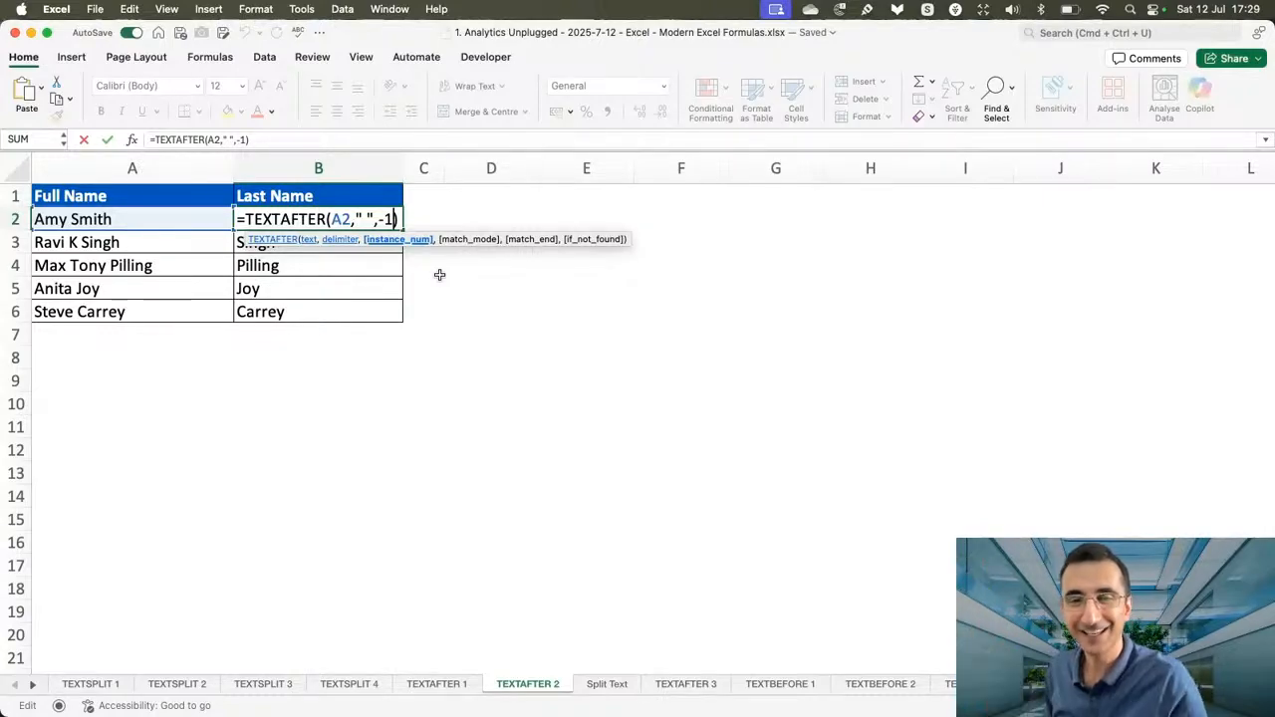
key(ctrl+Return)
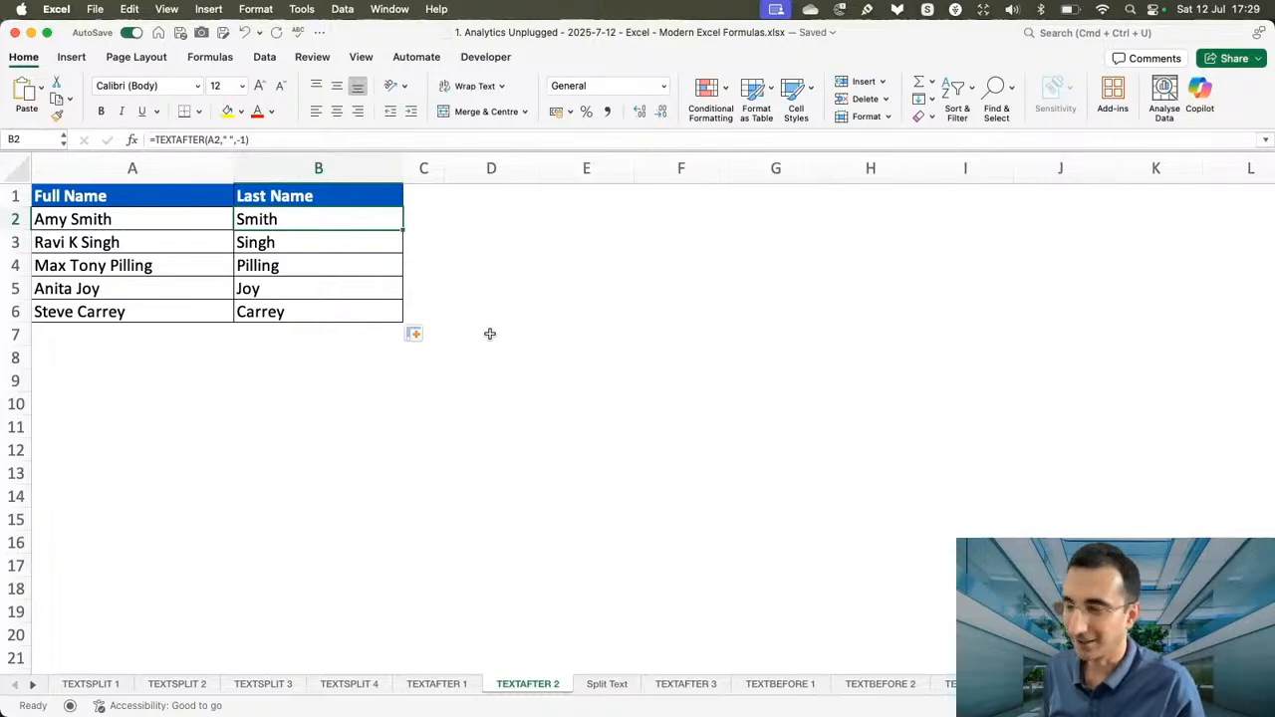
On the Split Text sheet, enter =LEN(A2) in D2 and fill it down the Length column to D13.
click(613, 687)
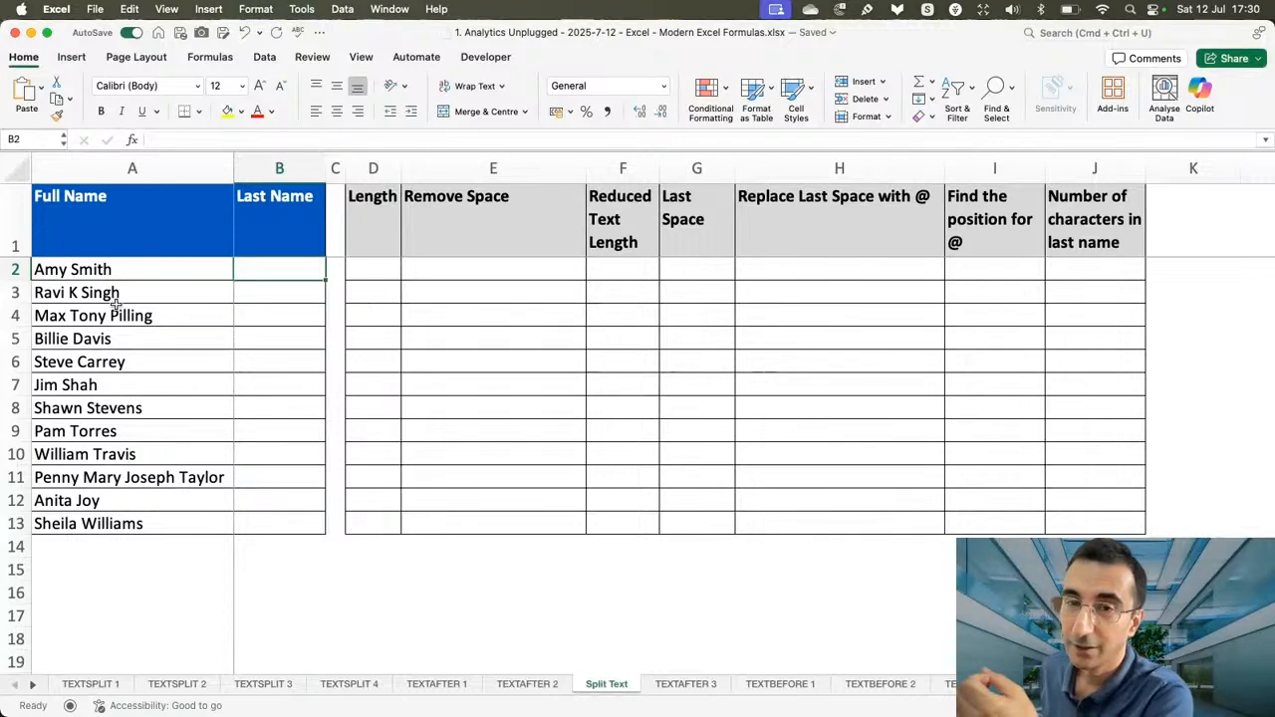
click(387, 274)
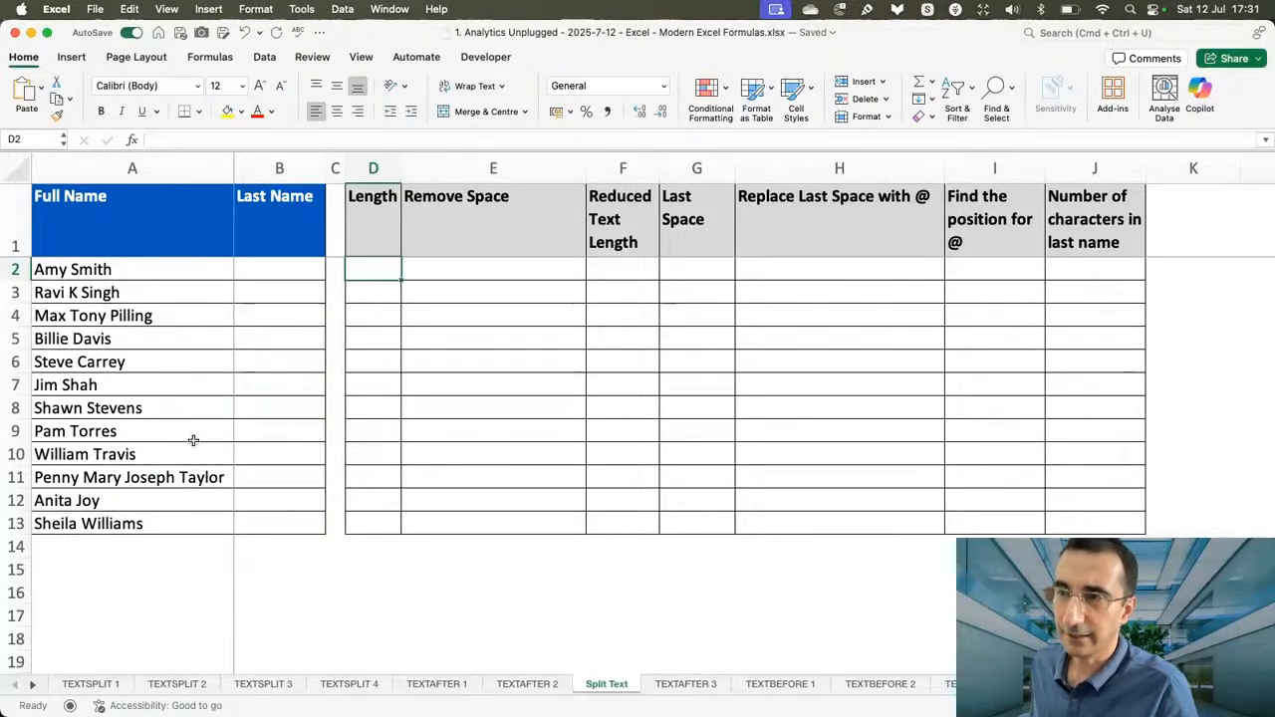
text(=len)
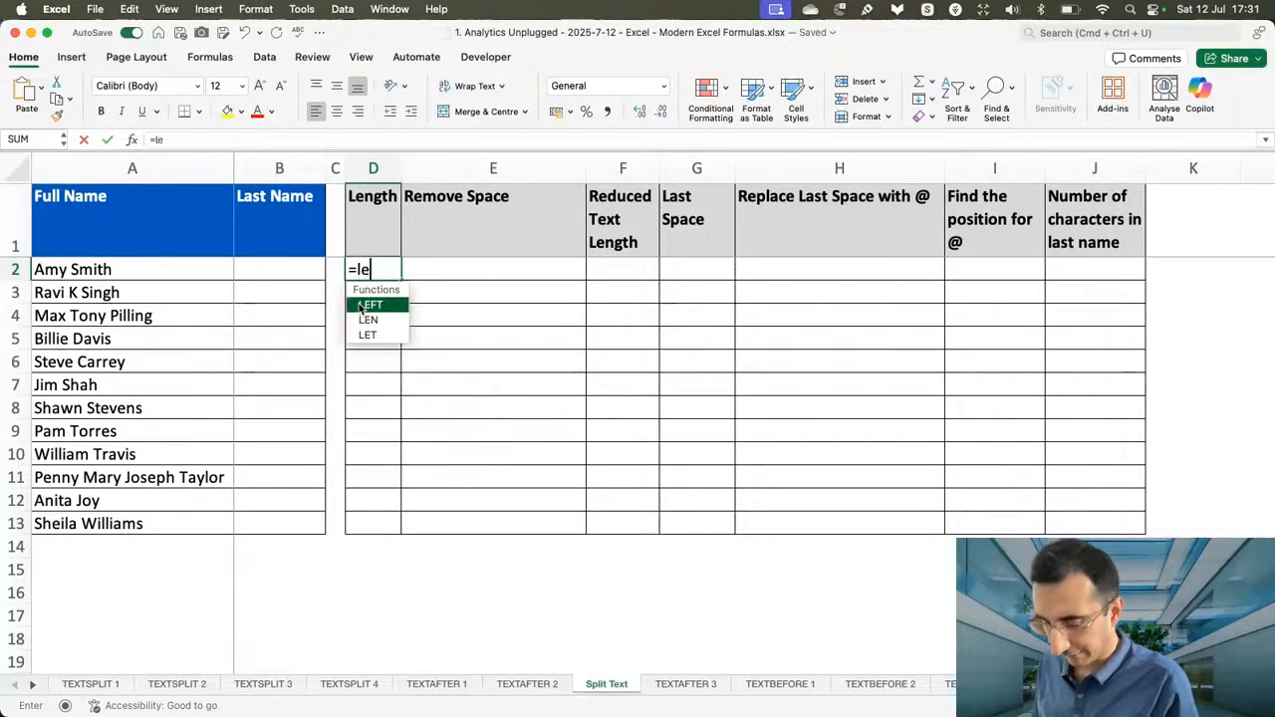
key(Tab)
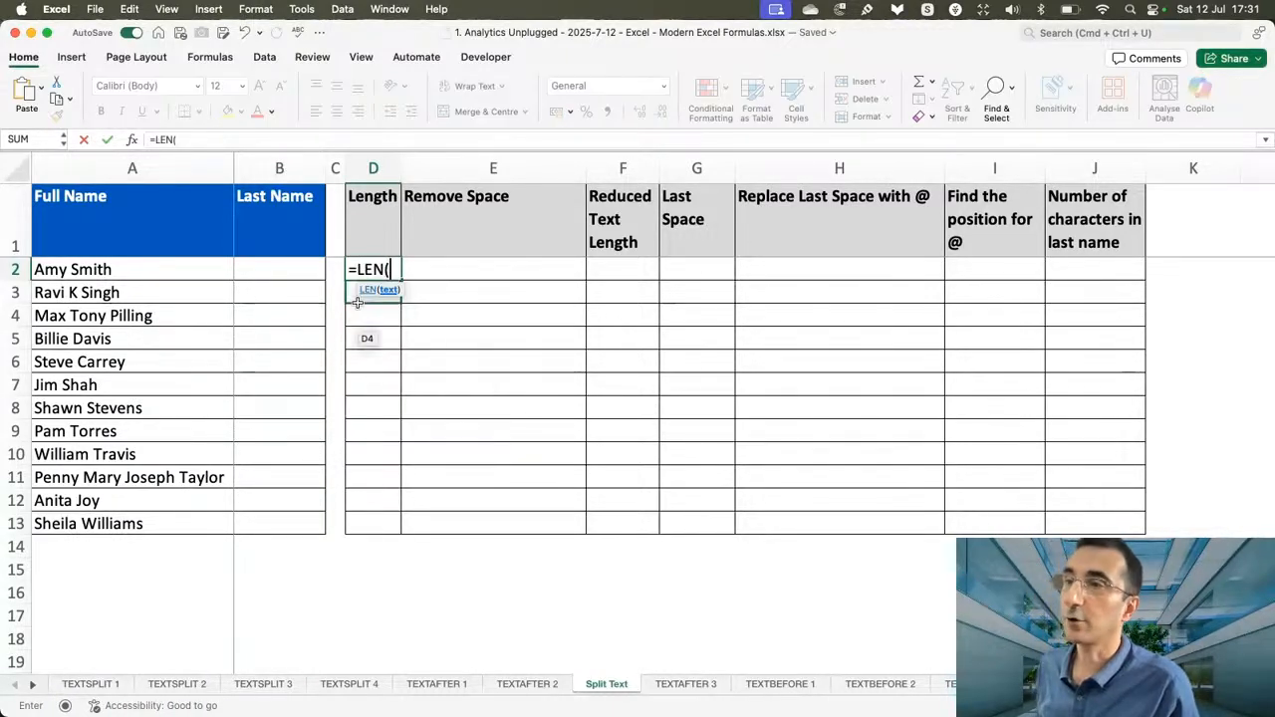
click(95, 267)
text())
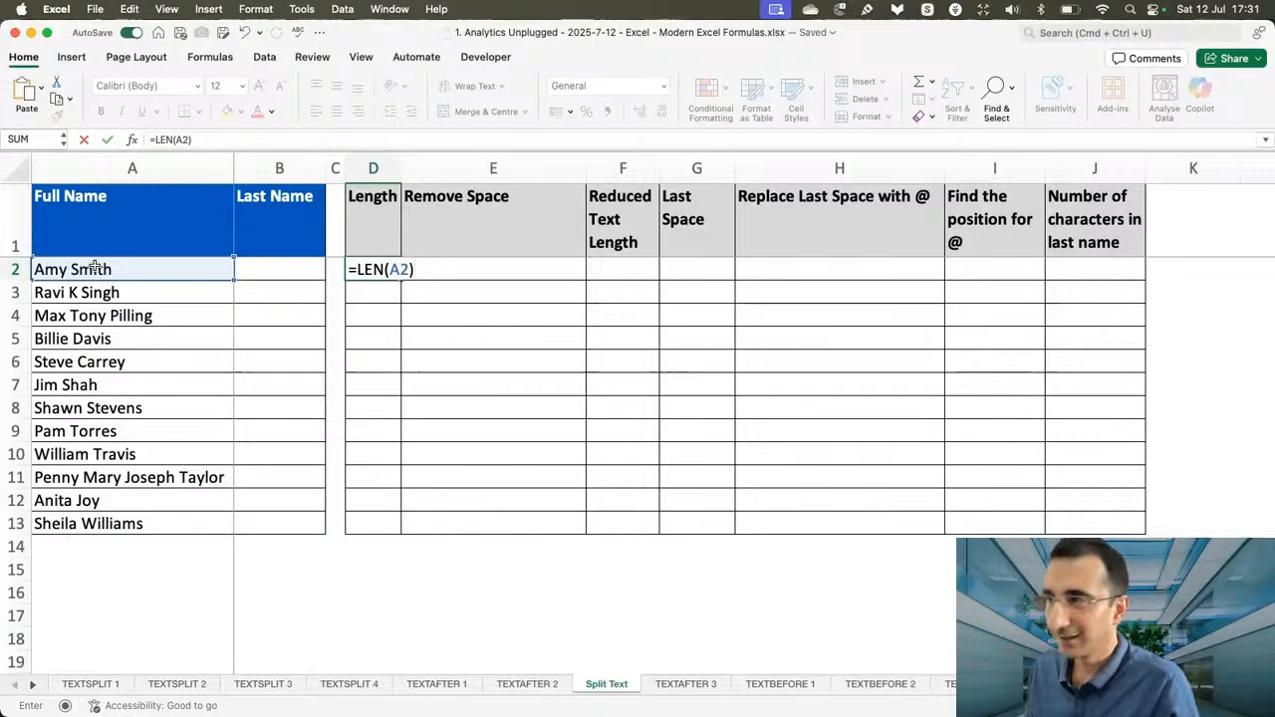
key(Return)
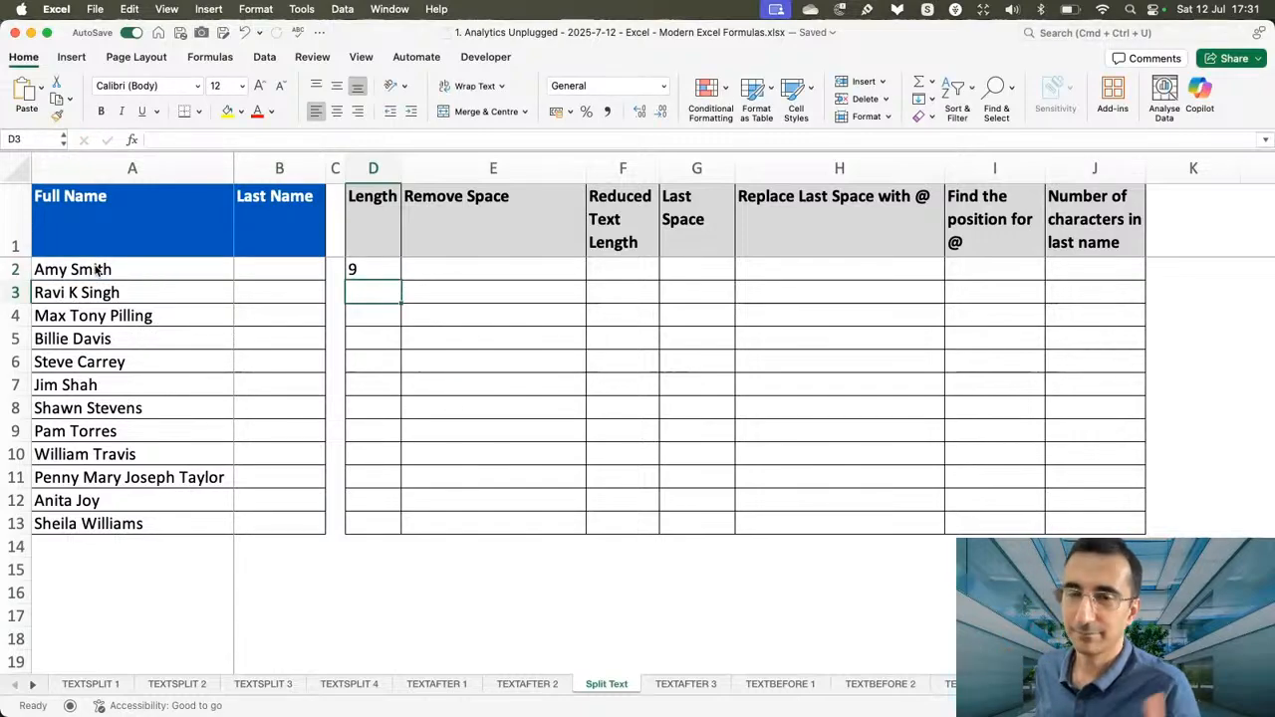
click(361, 271)
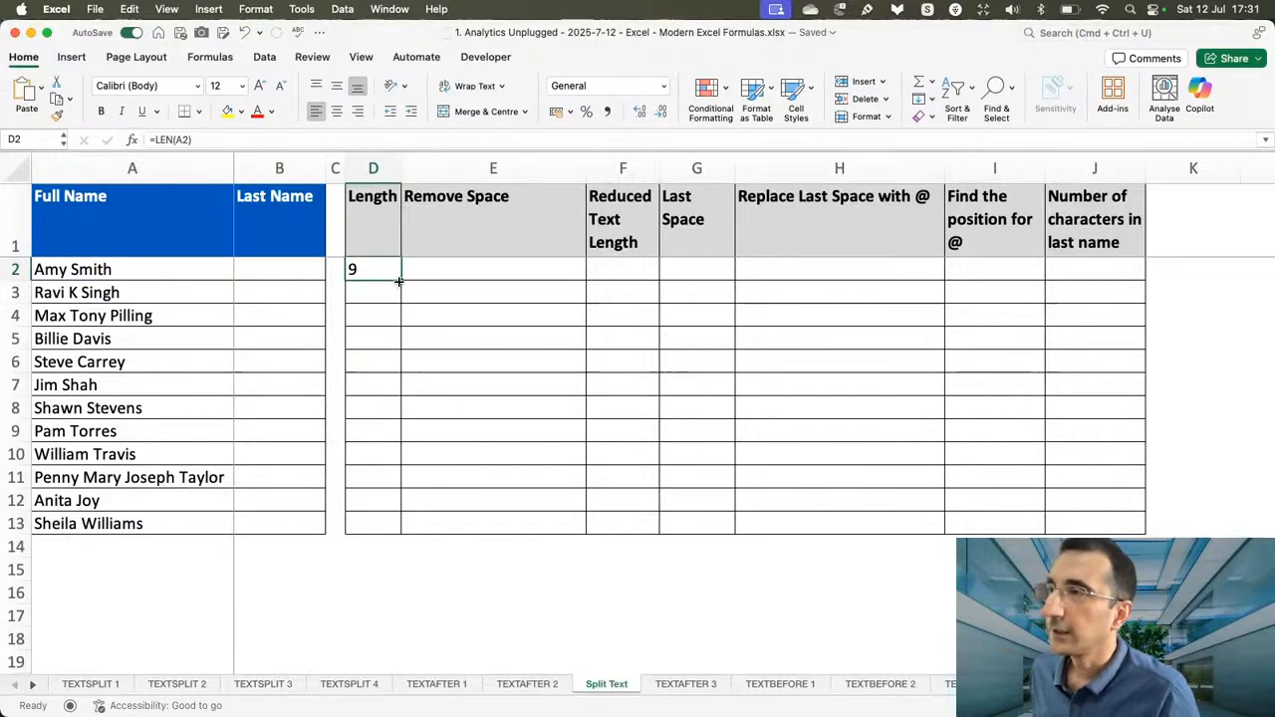
drag(399, 281, 372, 514)
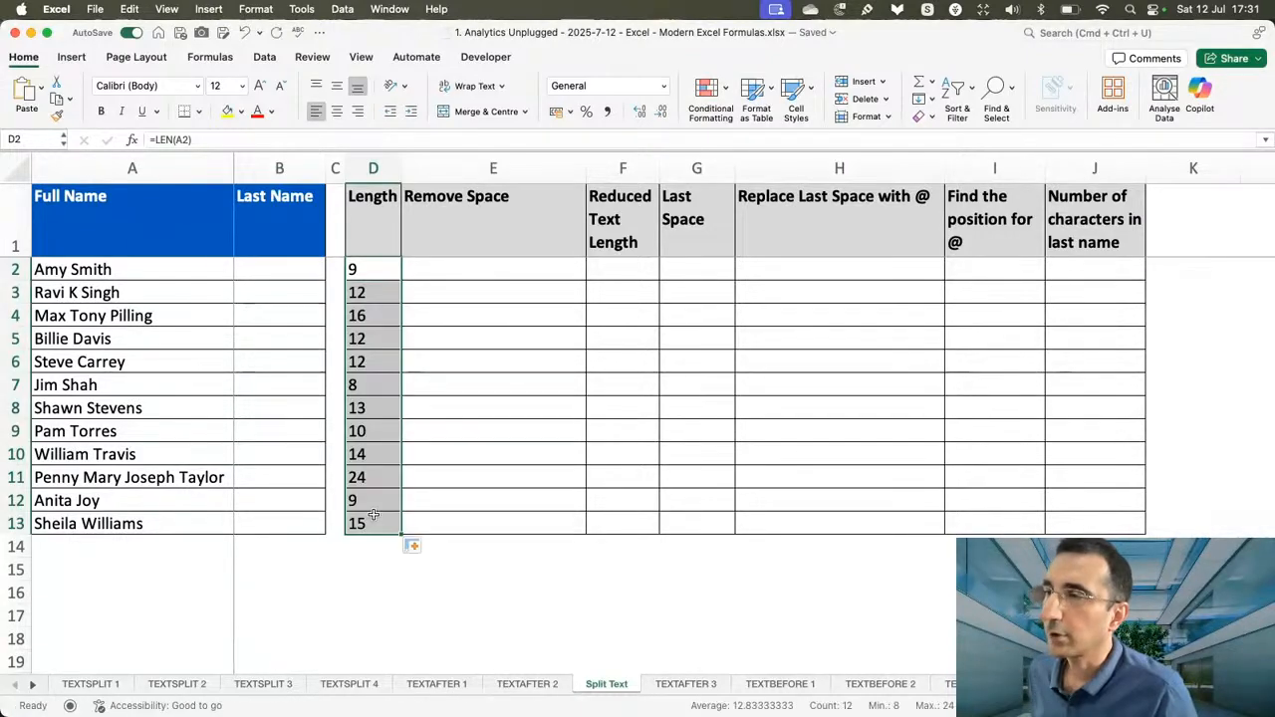
click(389, 270)
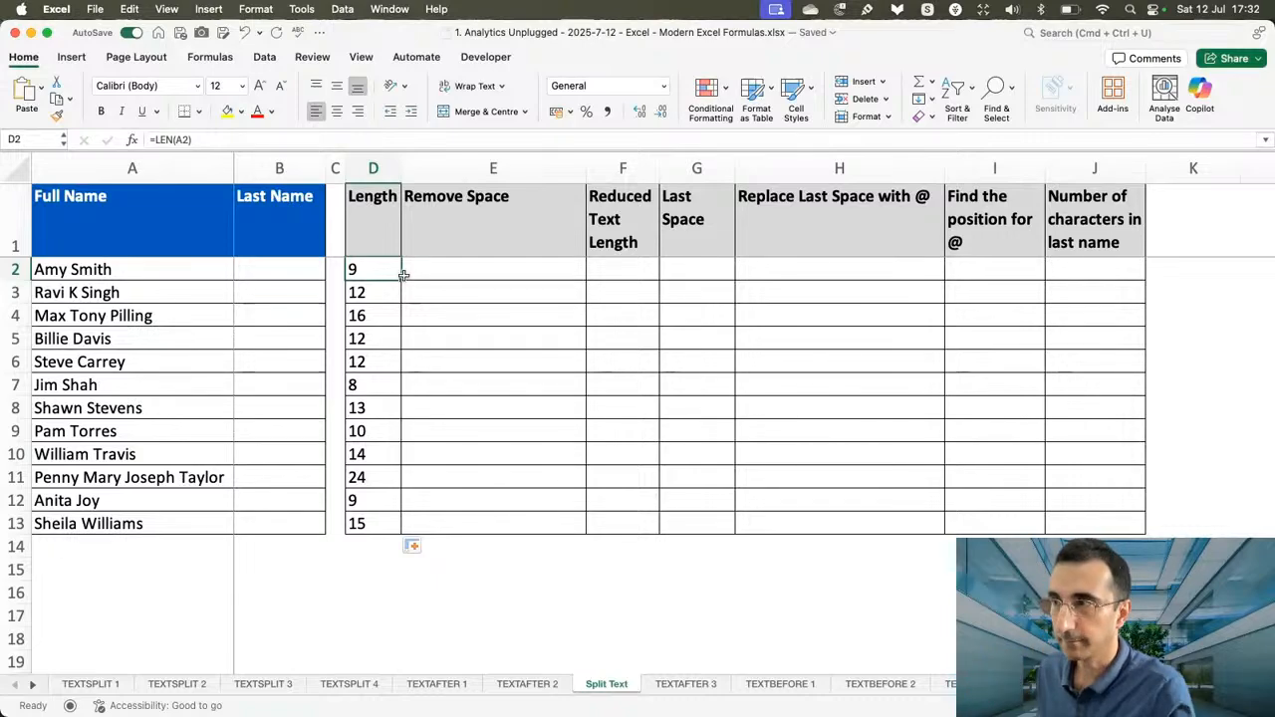
Enter =SUBSTITUTE(A2," ","") in E2 and fill it down the Remove Space column to E13.
click(474, 269)
text(=subs)
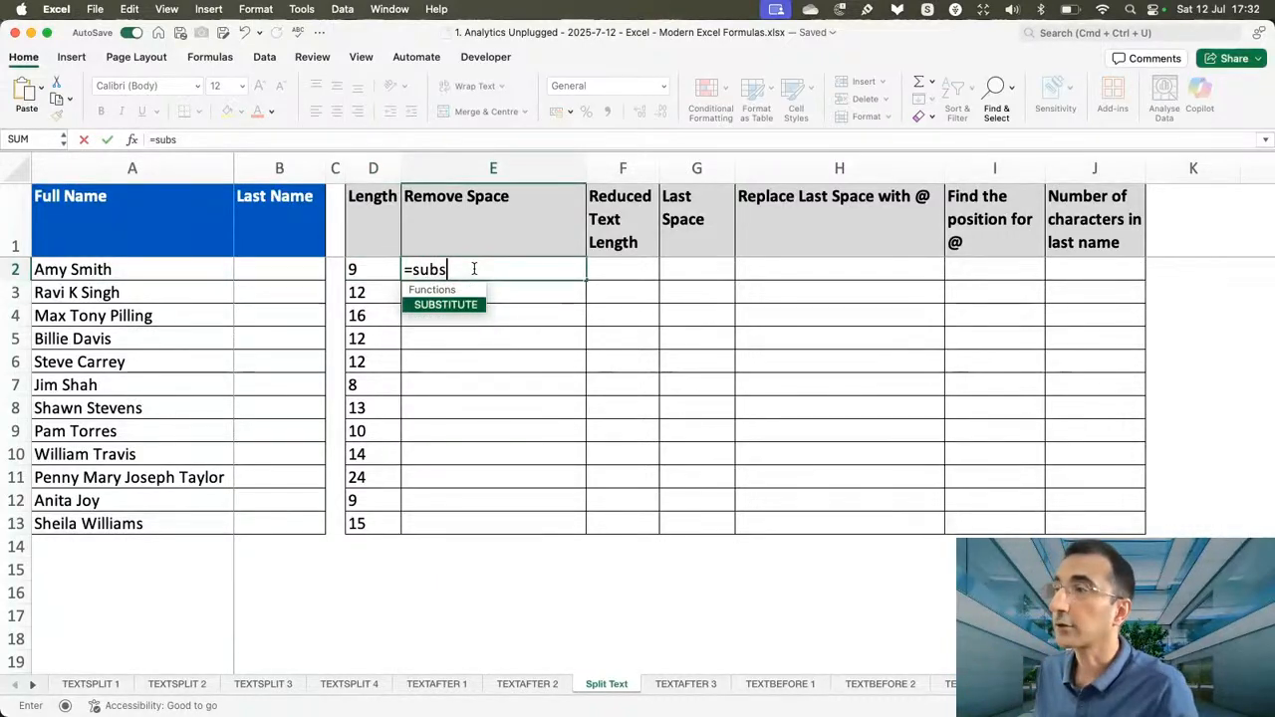
key(Tab)
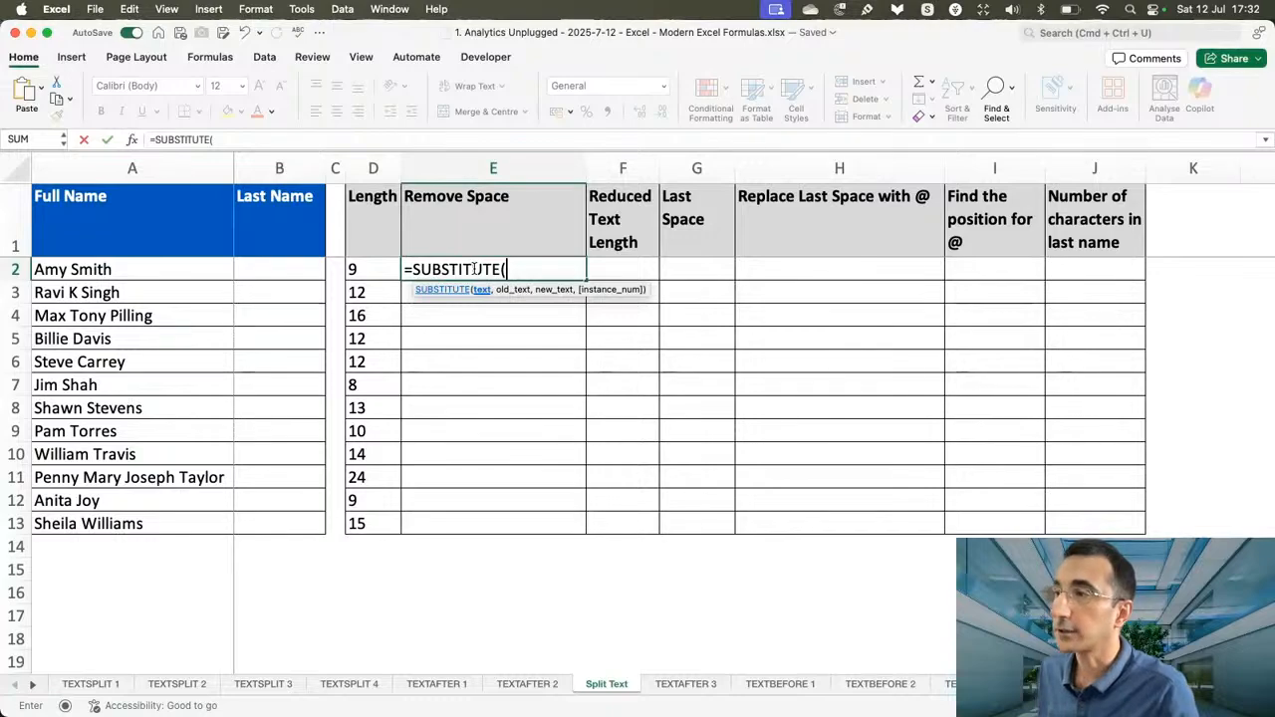
click(108, 267)
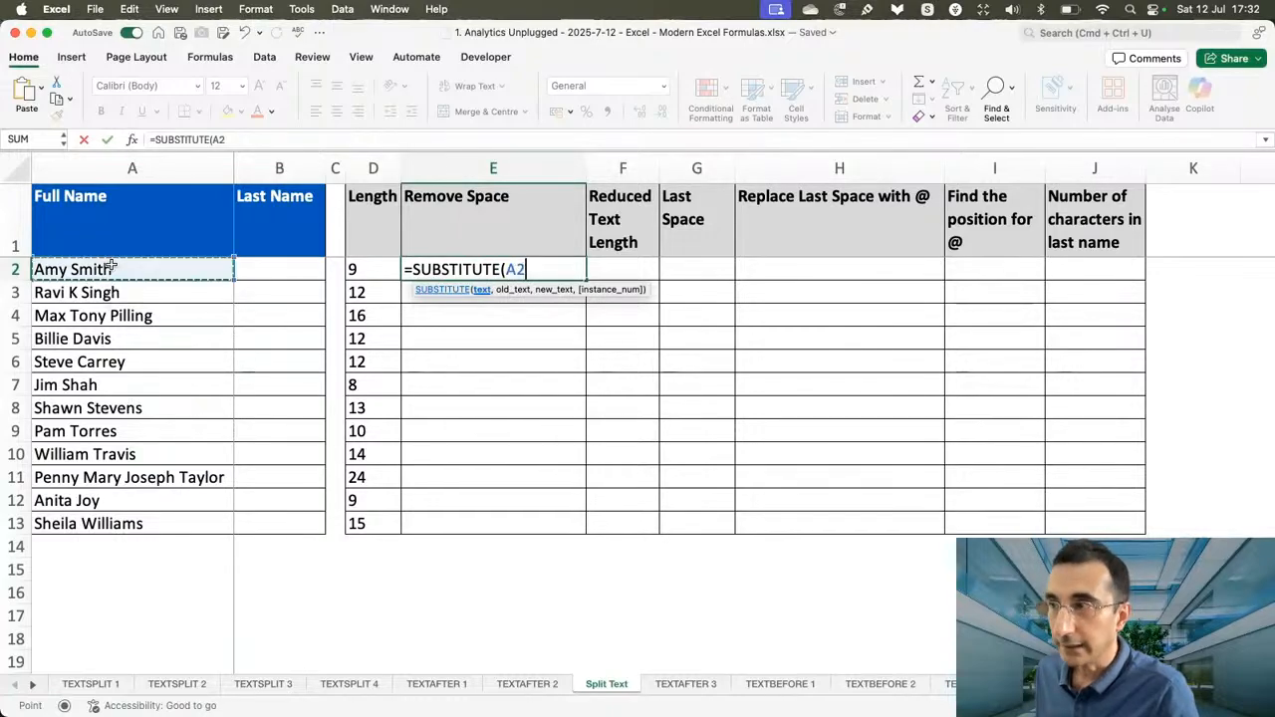
text(,)
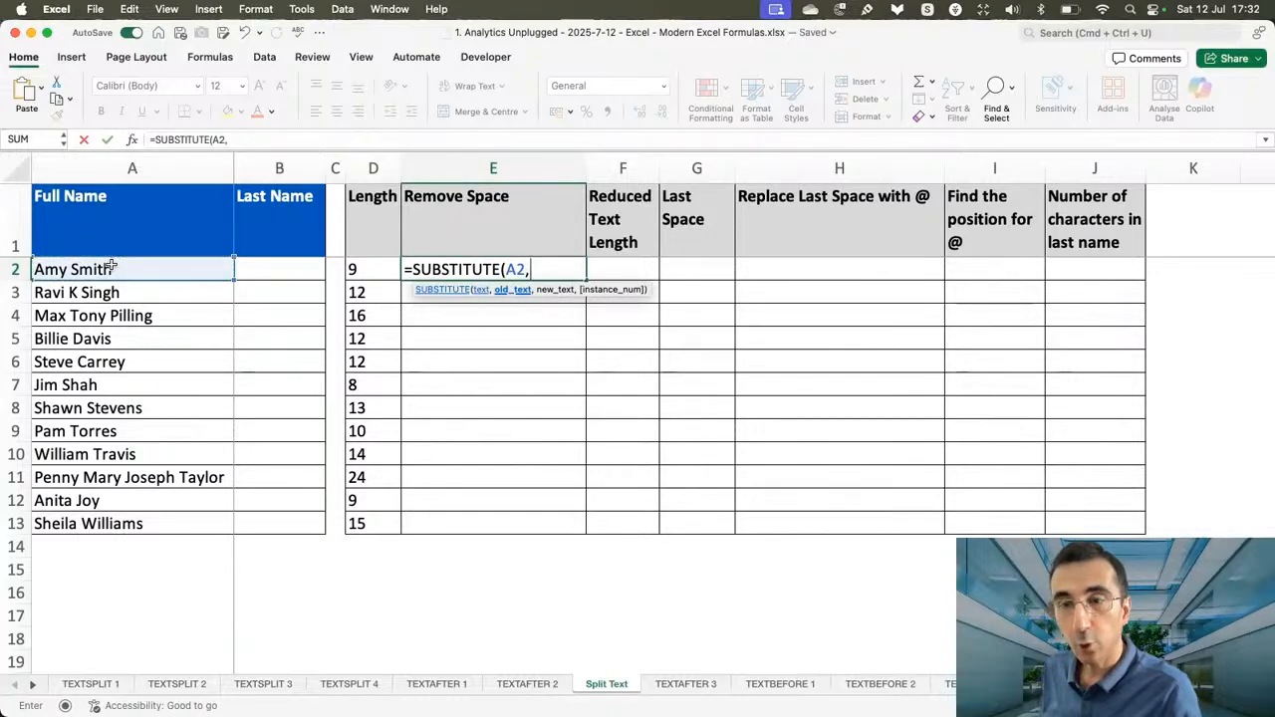
text(")
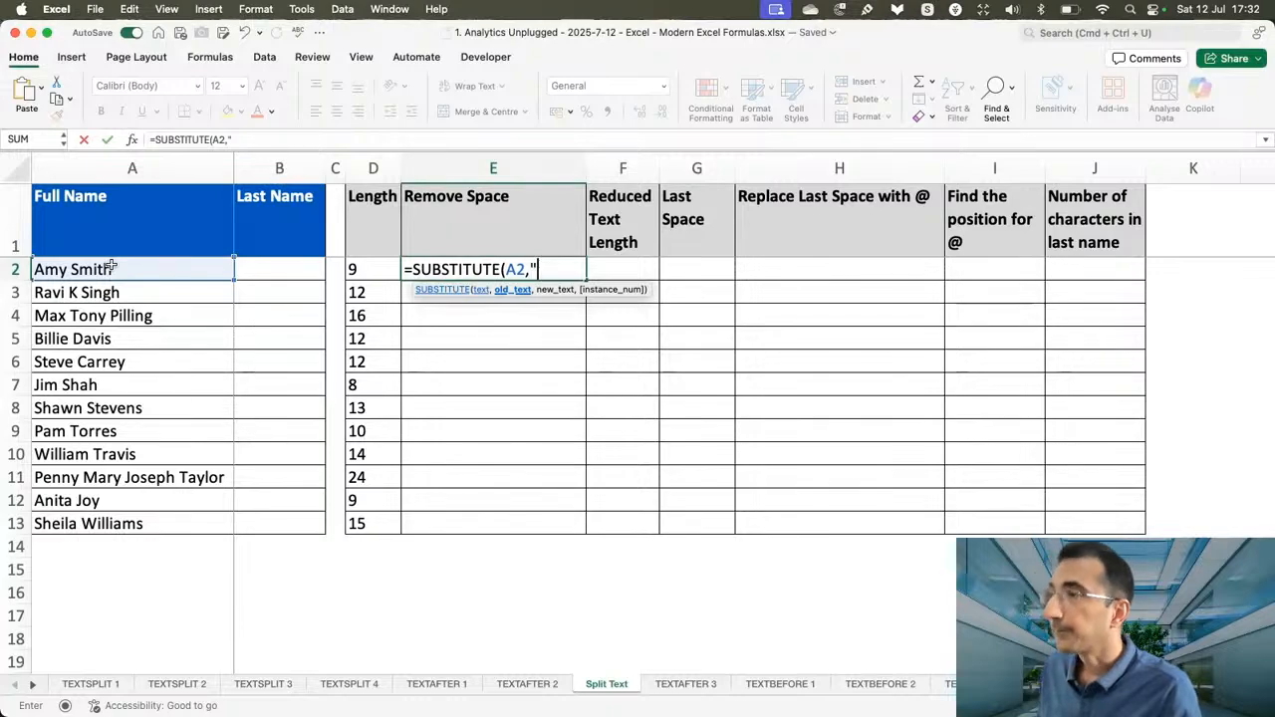
text( ",)
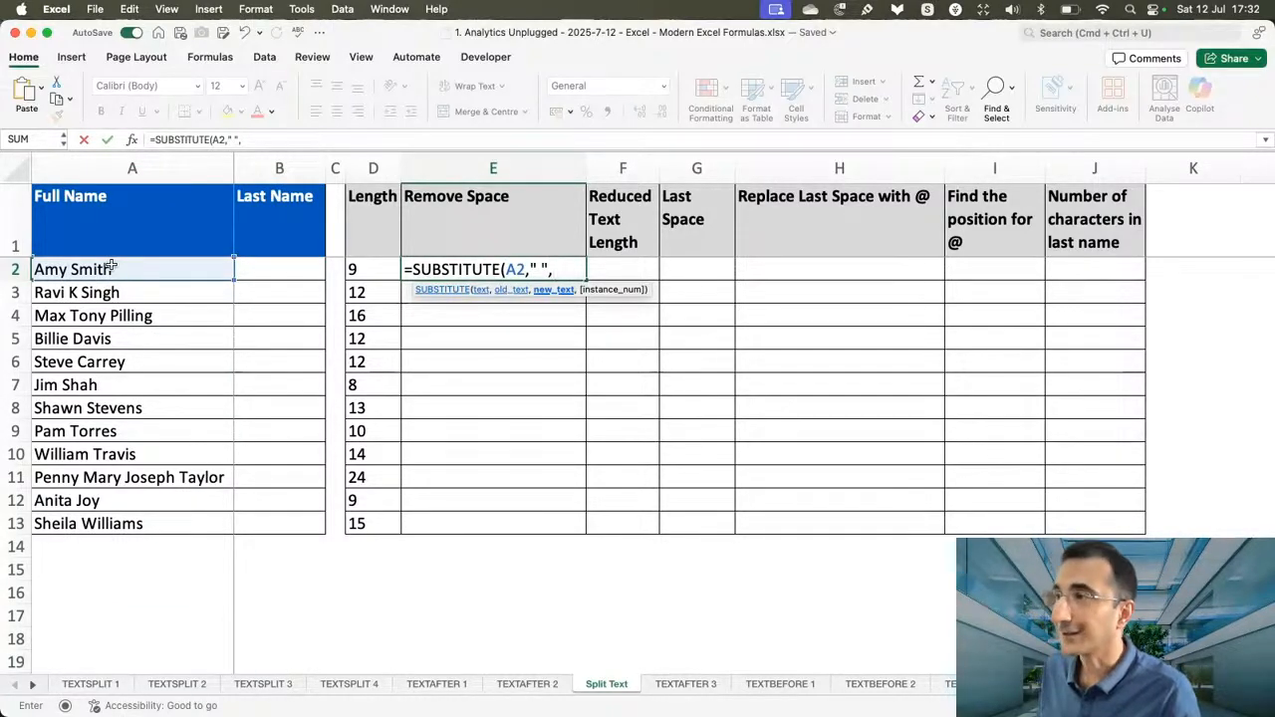
text("")
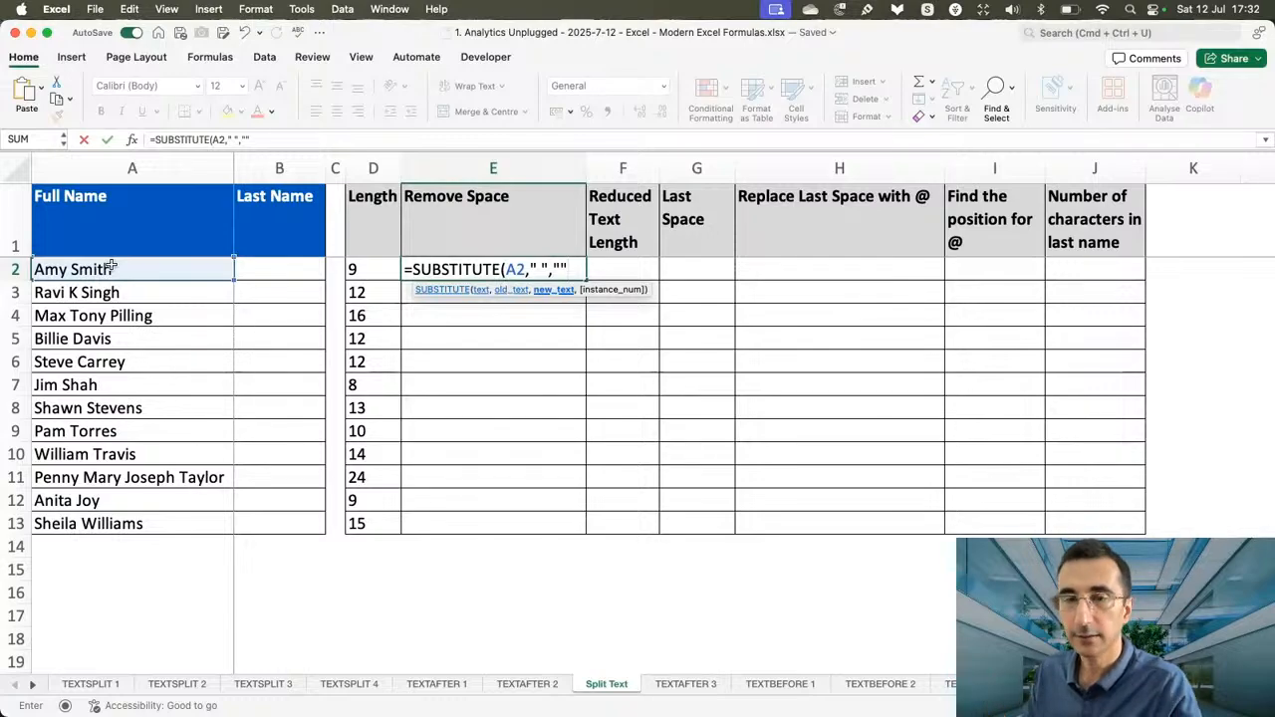
text())
key(Return)
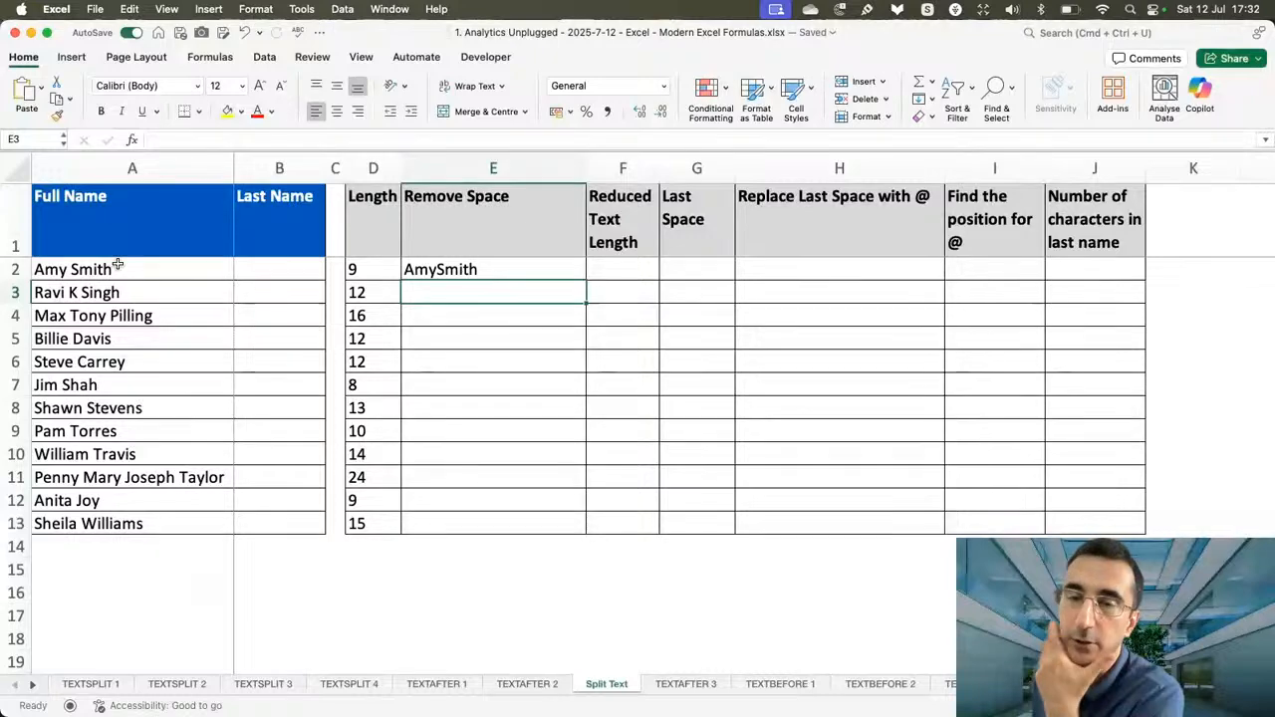
click(482, 271)
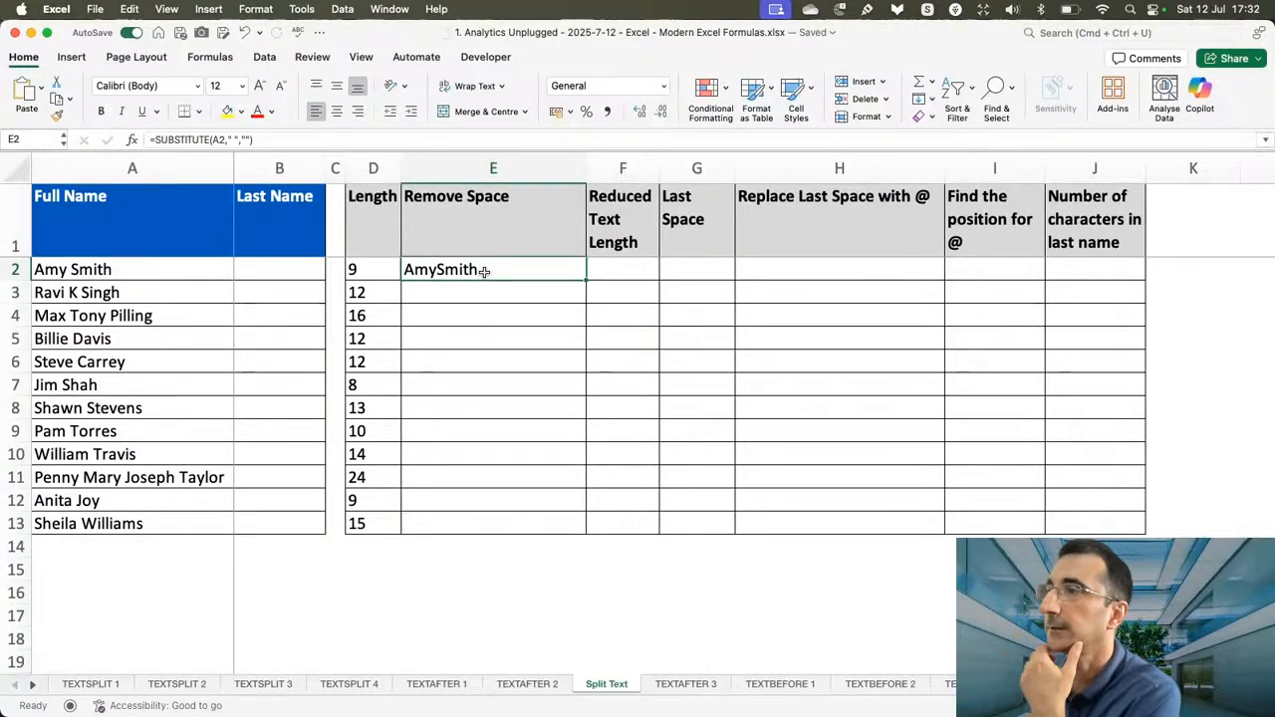
double_click(586, 282)
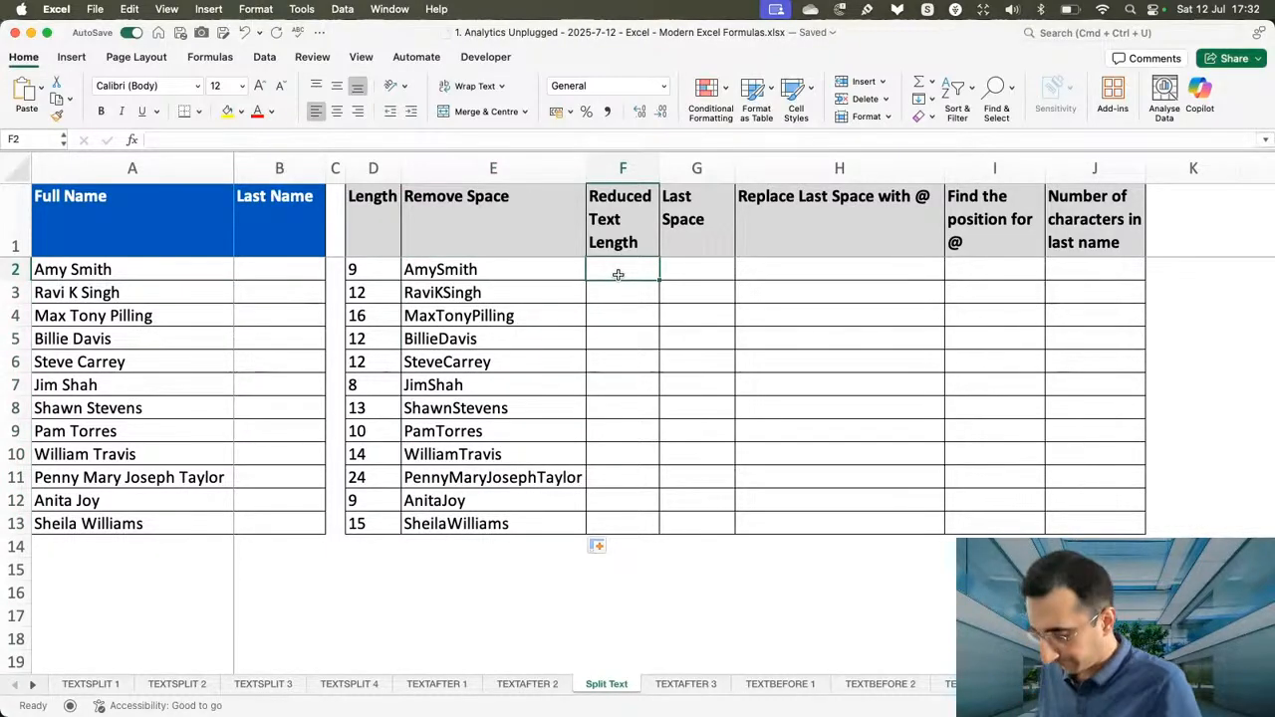
Enter =LEN(E2) in F2 and fill it down the Reduced Text Length column to F13.
text(=len()
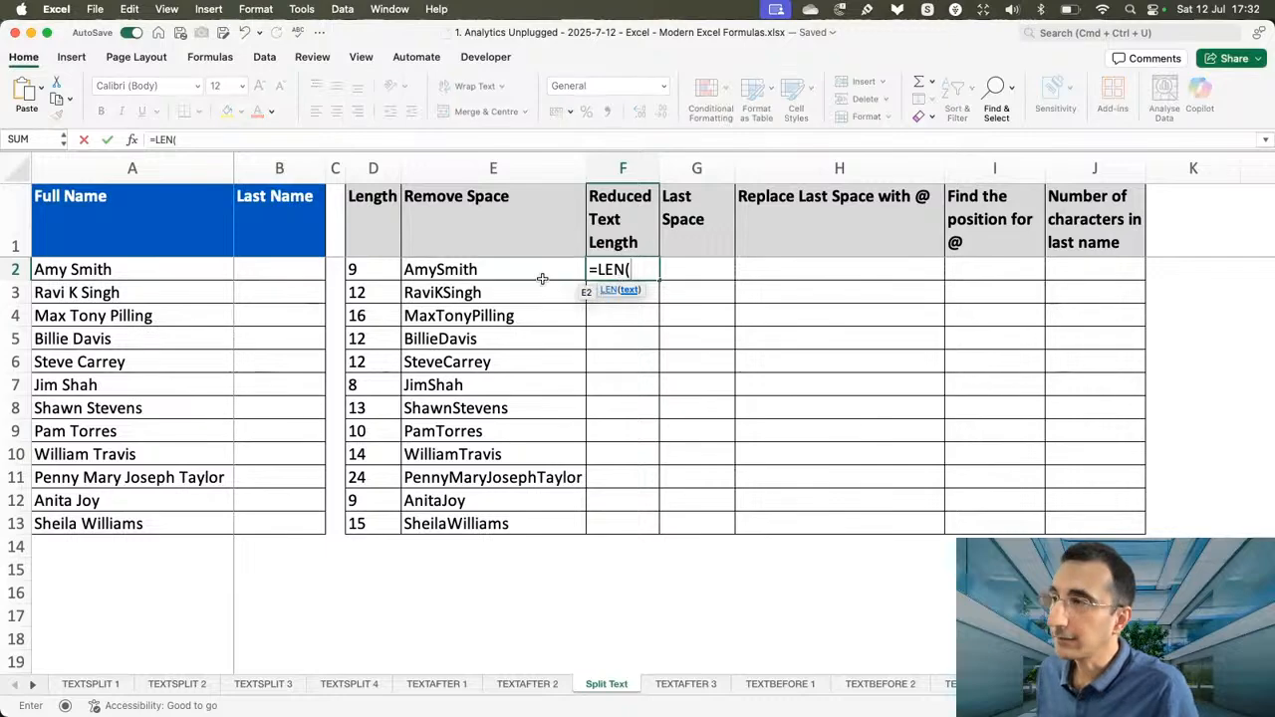
click(493, 275)
text())
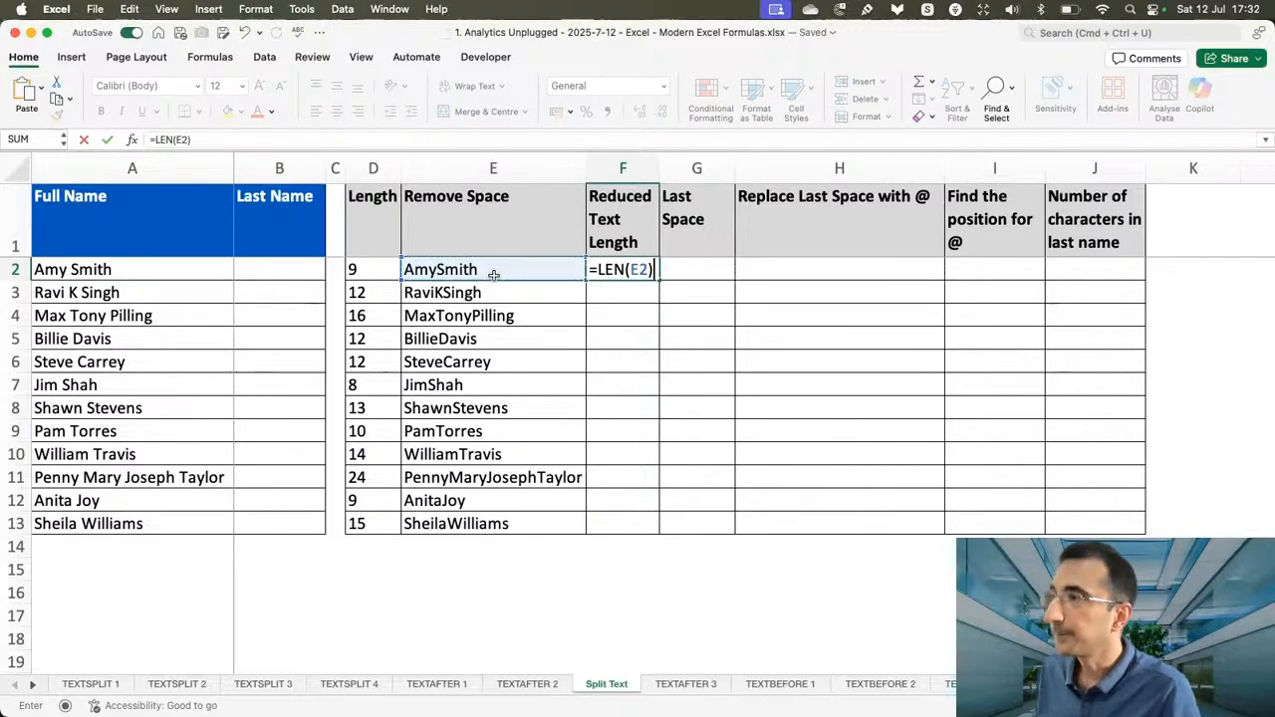
key(Return)
click(624, 269)
drag(658, 281, 643, 526)
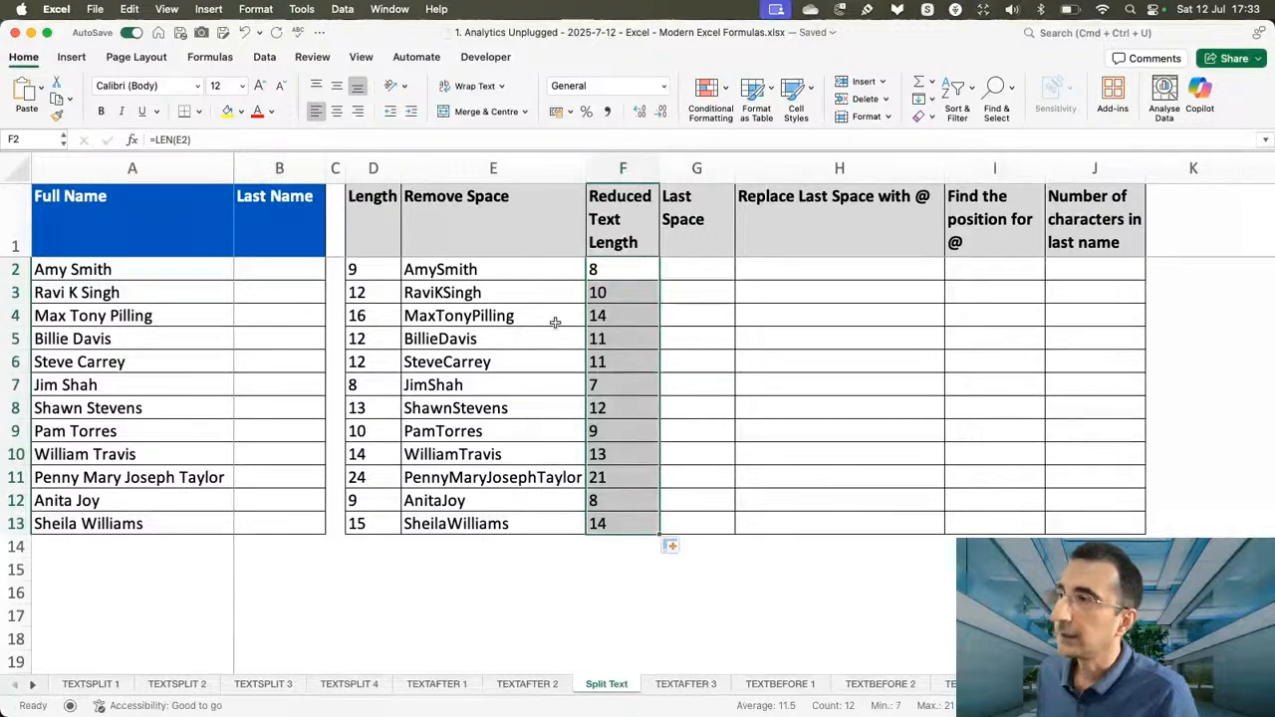
Enter =D2-F2 in G2 to find the last space's occurrence number, and fill it down the Last Space column to G13.
click(480, 271)
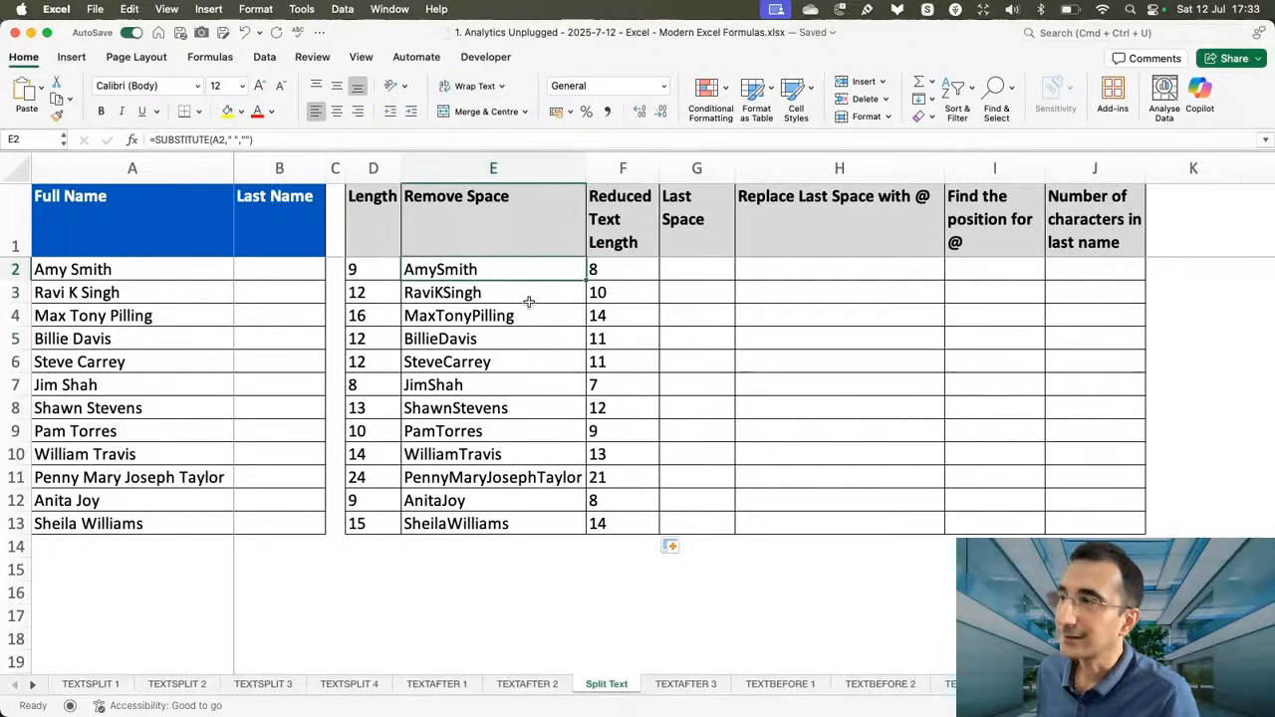
click(478, 294)
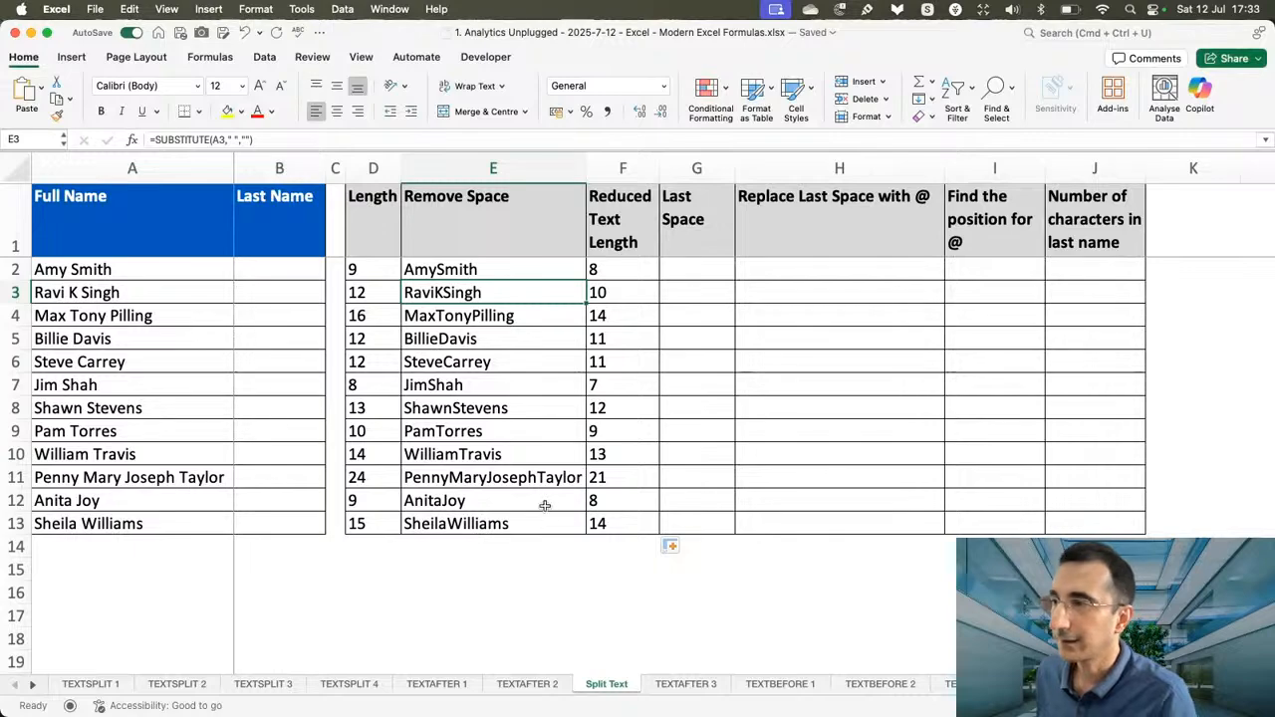
click(507, 478)
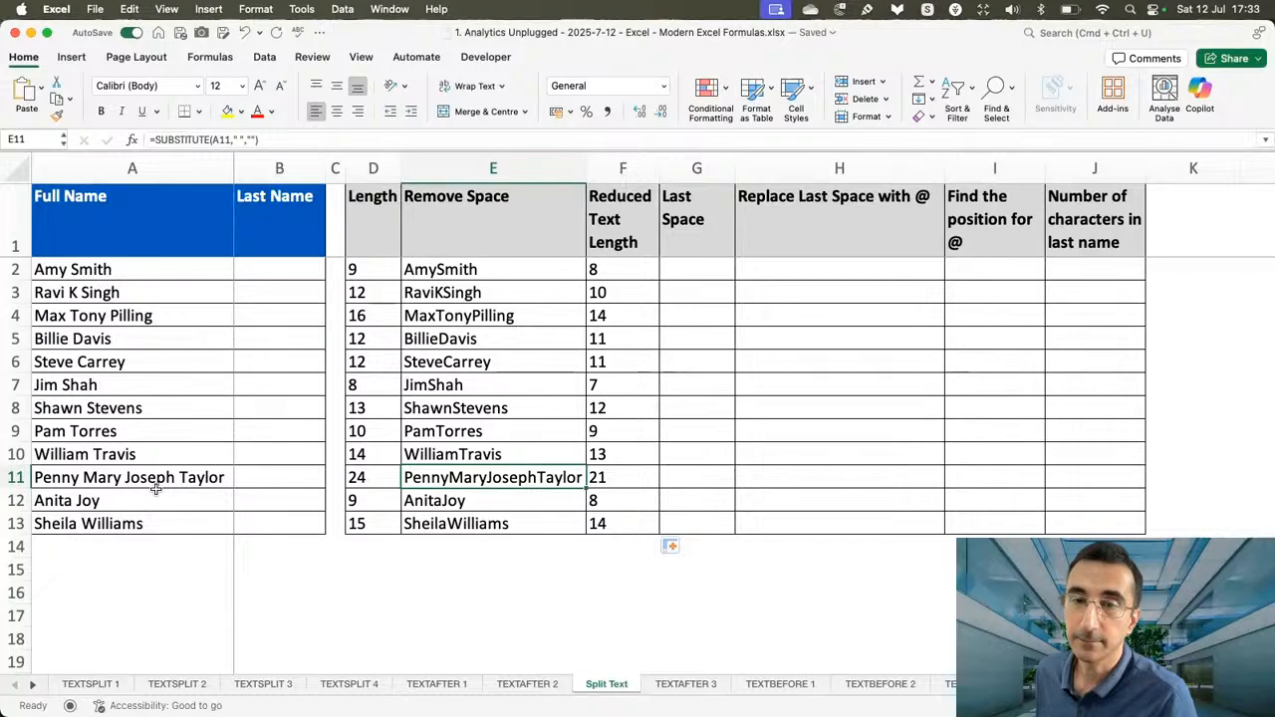
click(697, 272)
text(=)
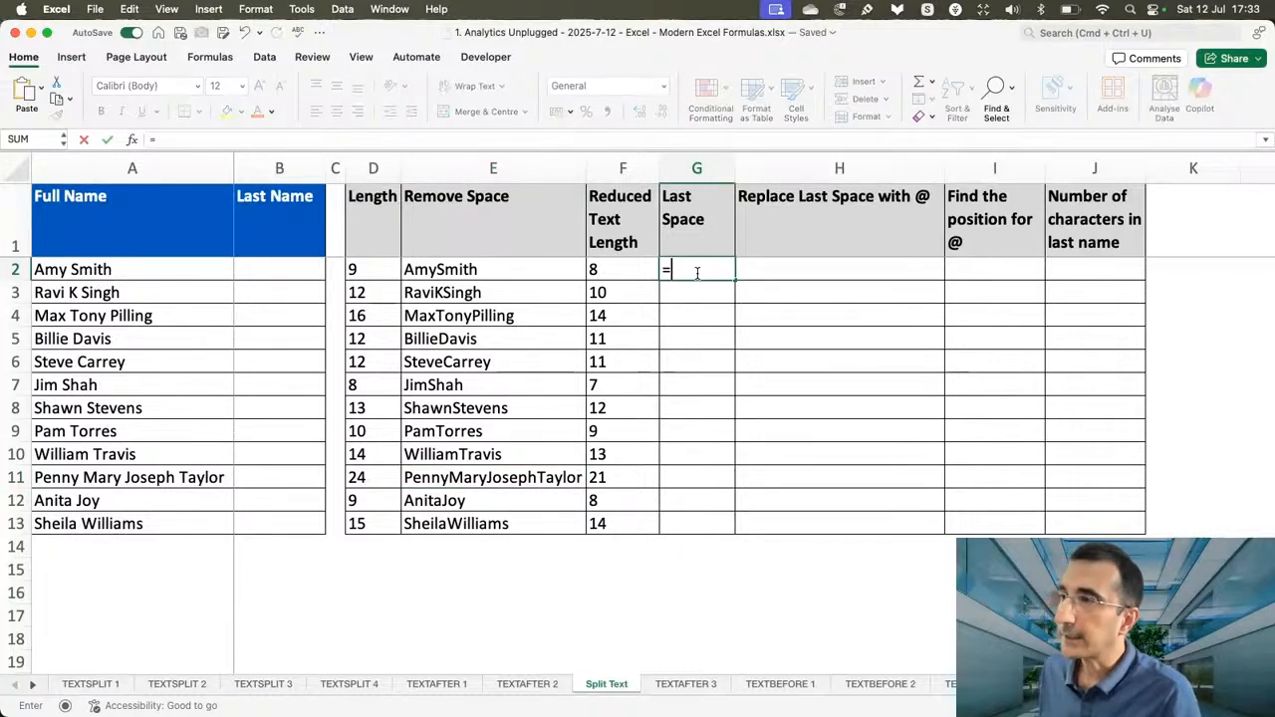
click(370, 269)
text(-)
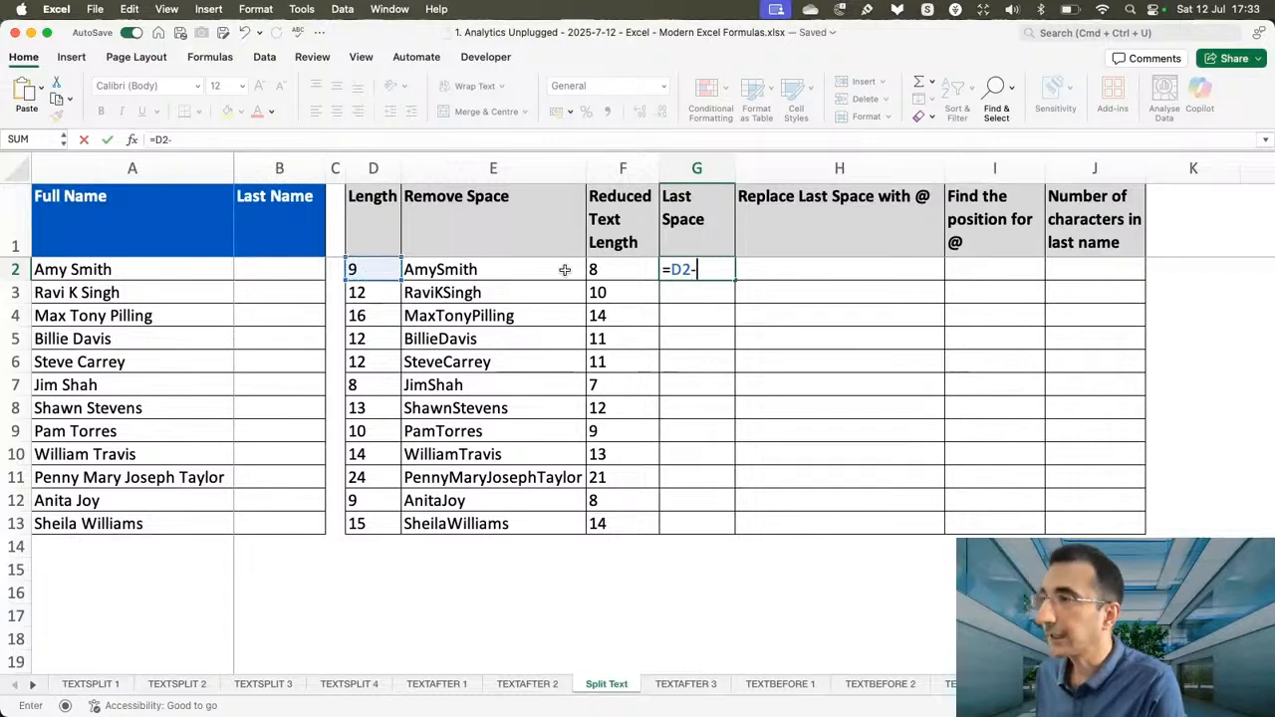
click(625, 270)
key(ctrl+Return)
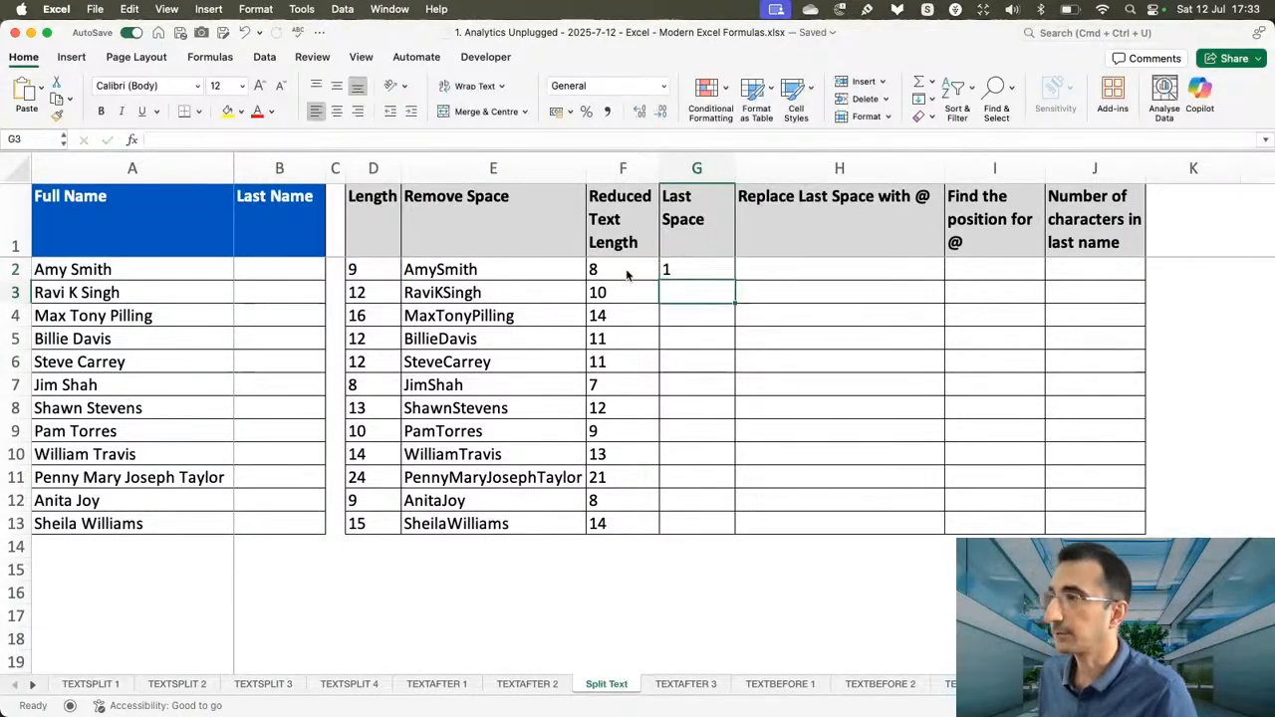
drag(735, 282, 706, 524)
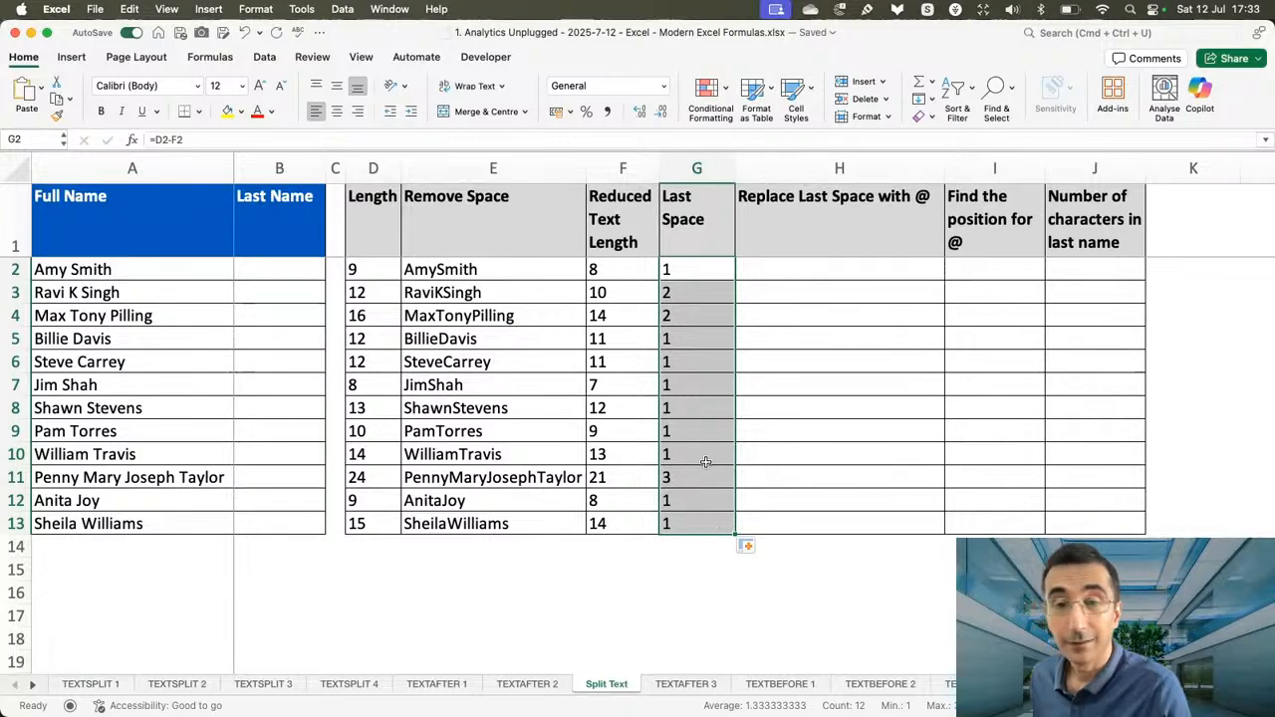
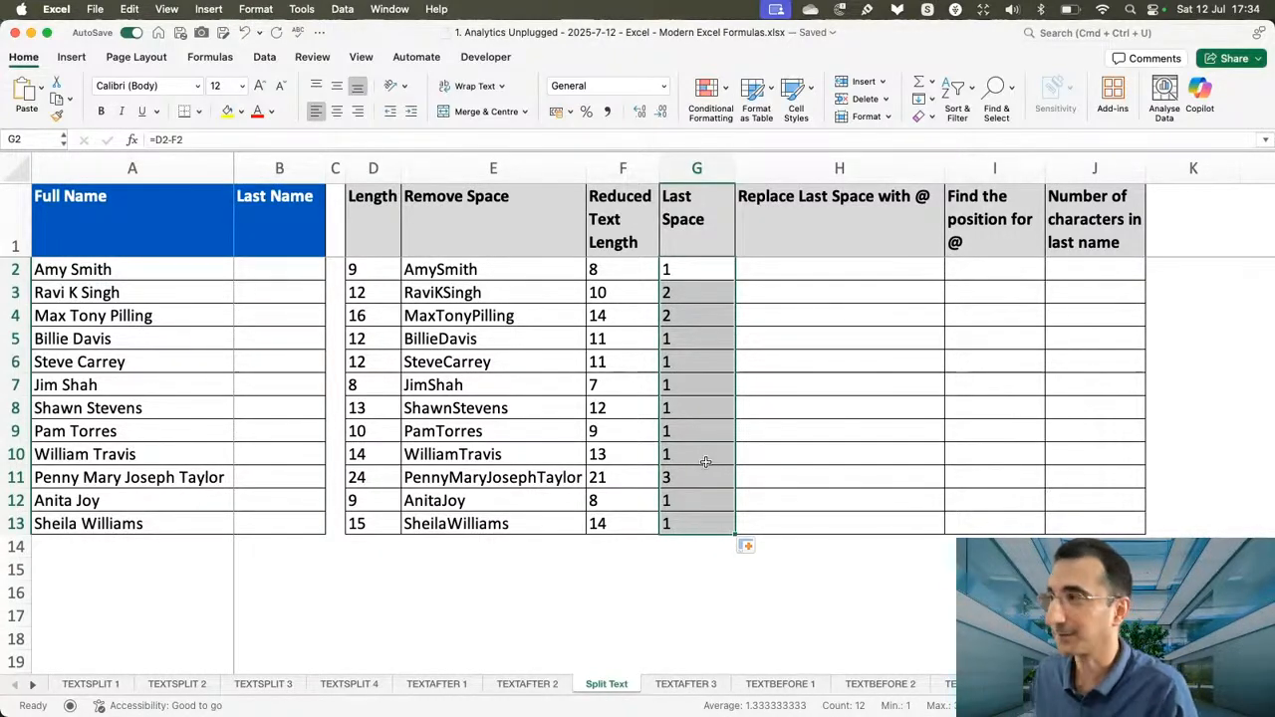
Enter =SUBSTITUTE(A2," ","@",G2) in H2 to replace the last space in the full name with @.
click(779, 276)
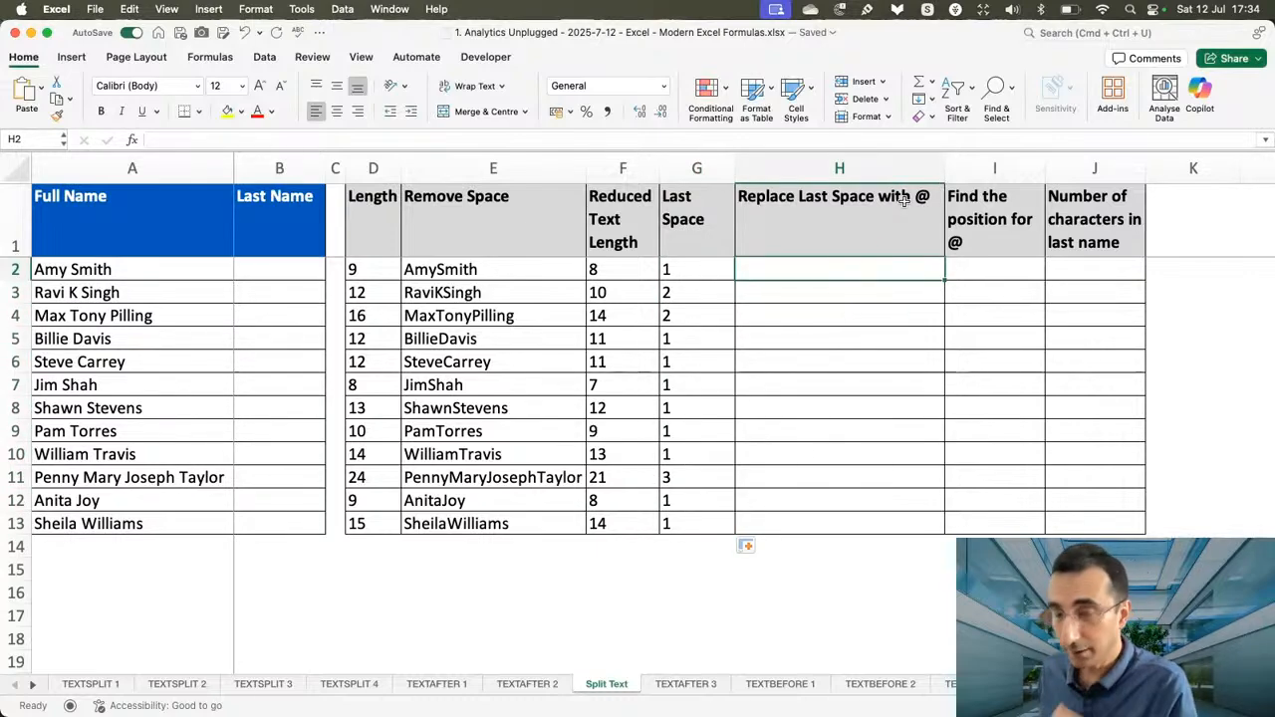
text(=sub)
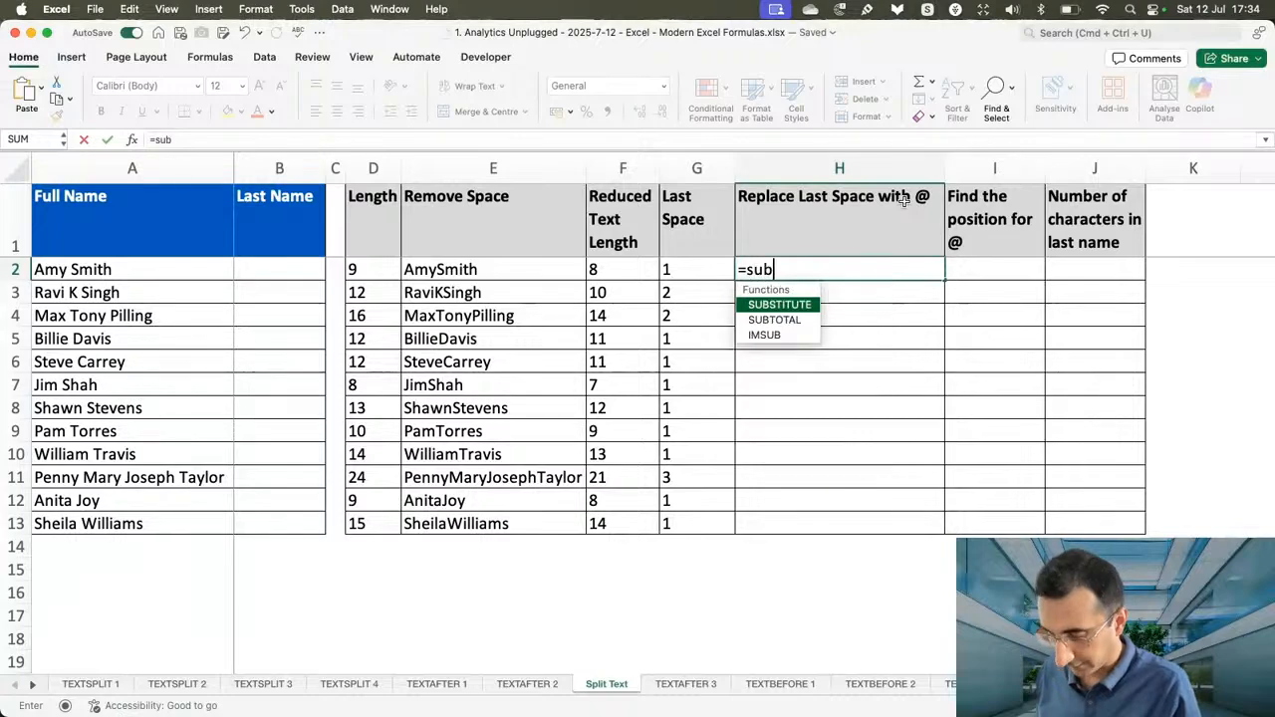
text(sti)
key(Tab)
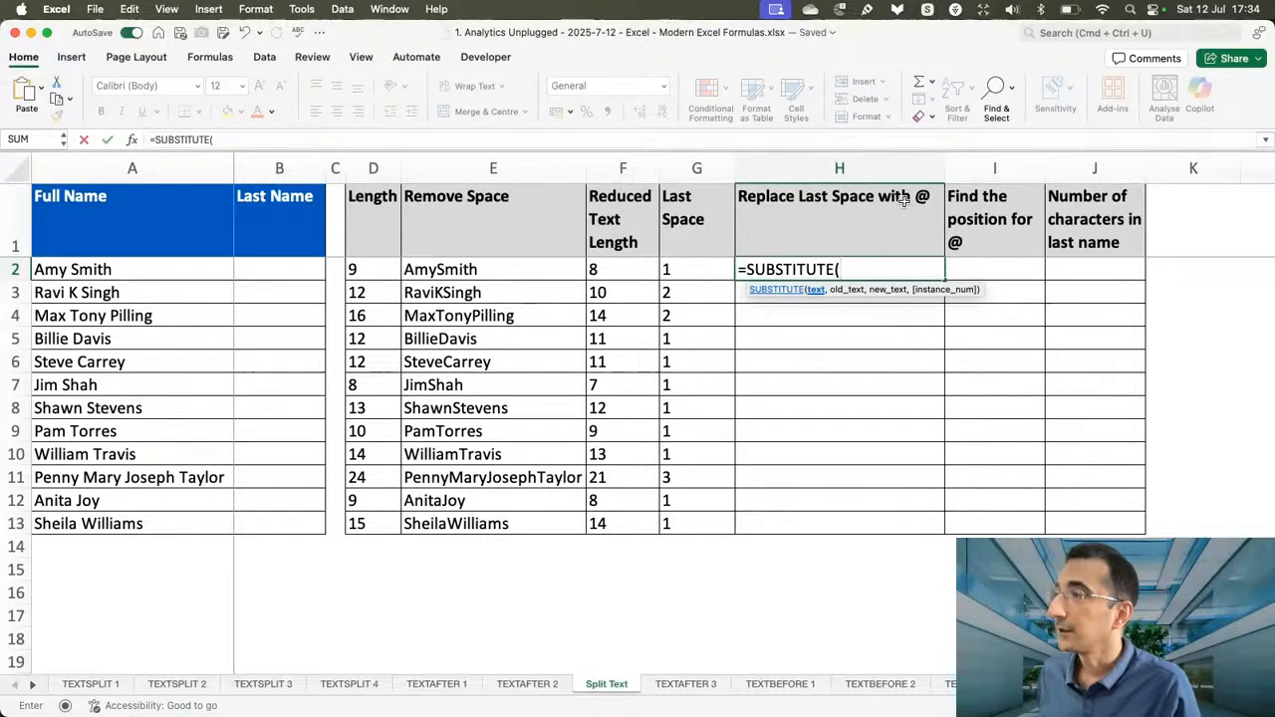
click(168, 263)
text(,)
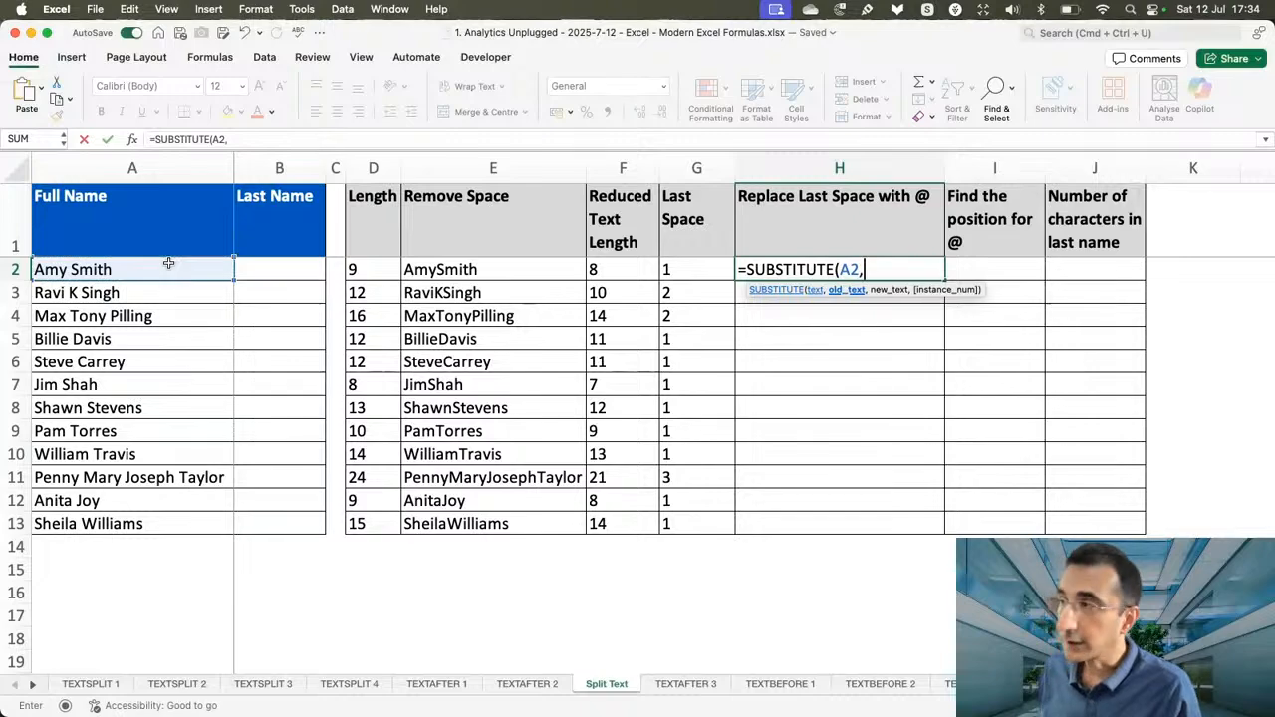
text(" ")
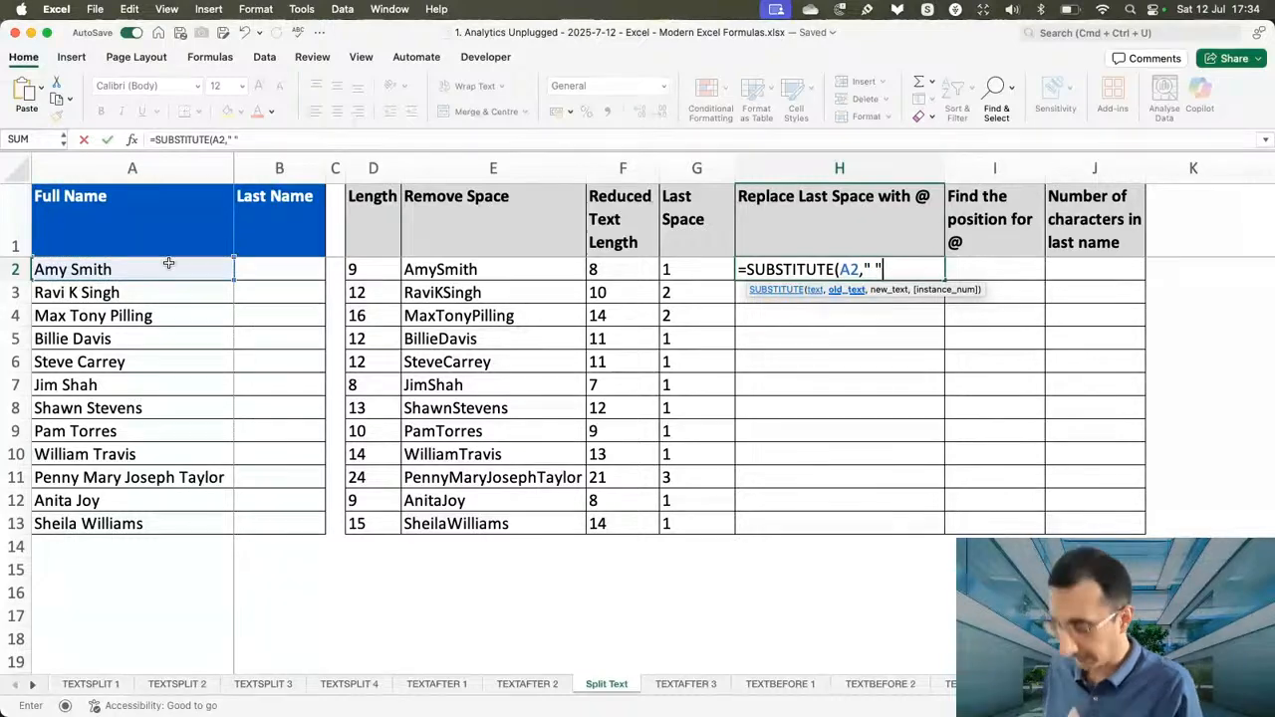
text(,"@",)
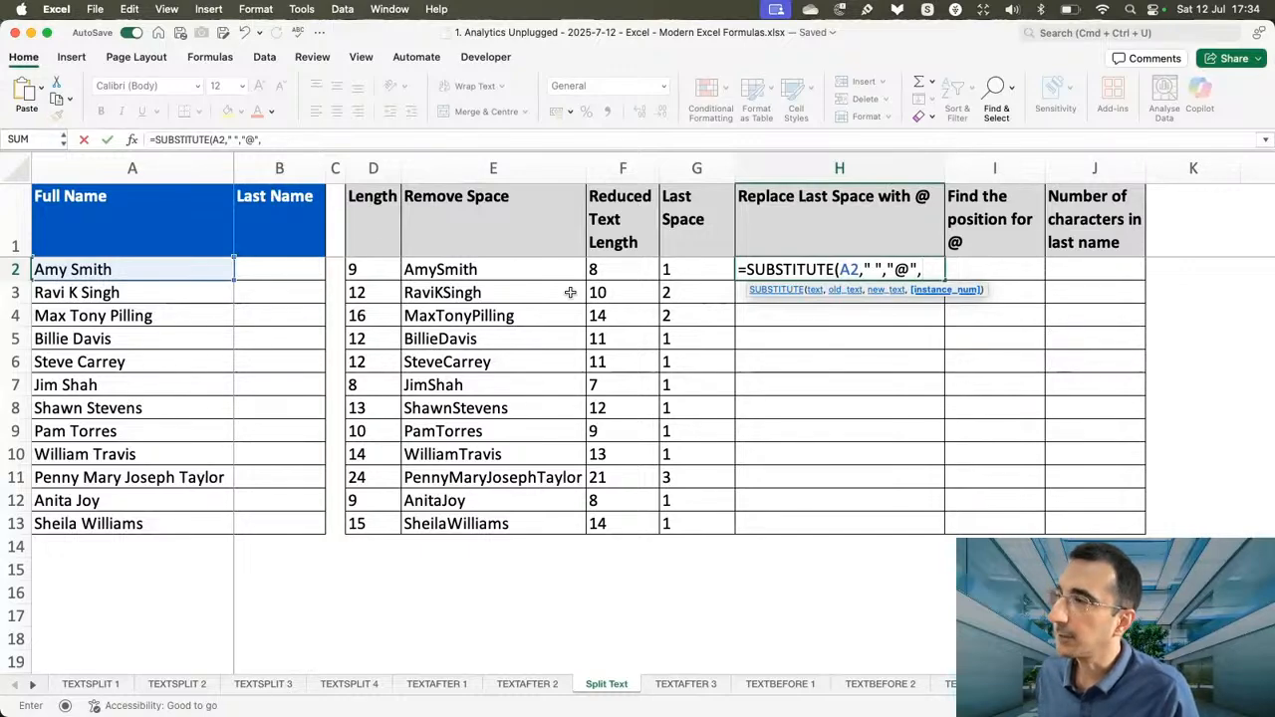
click(684, 278)
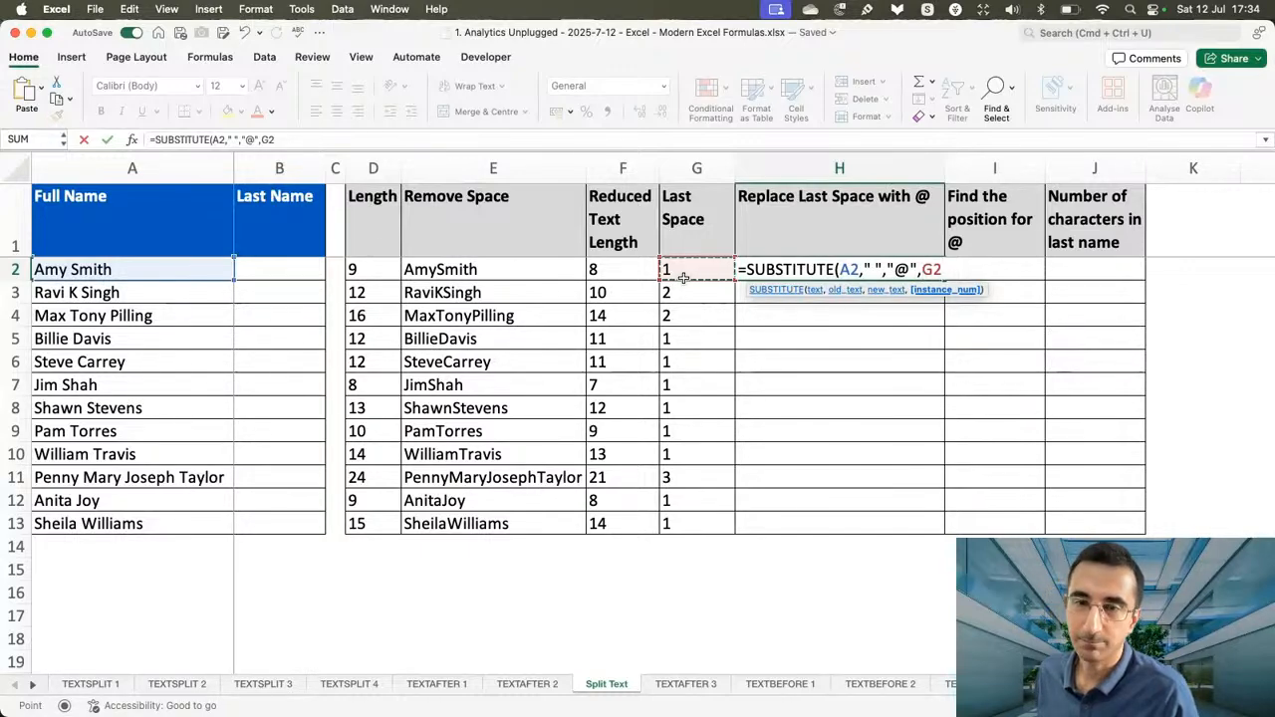
text())
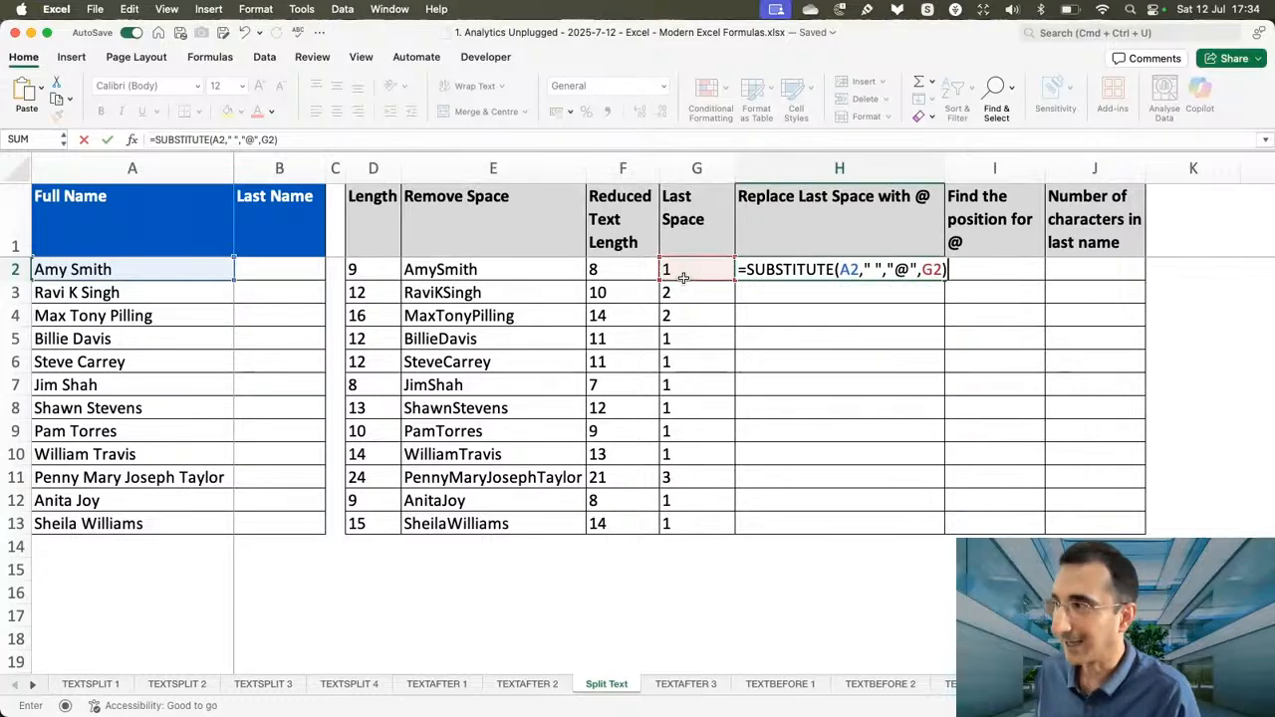
key(Return)
Fill the H2 formula down the Replace Last Space with @ column to H13.
click(914, 264)
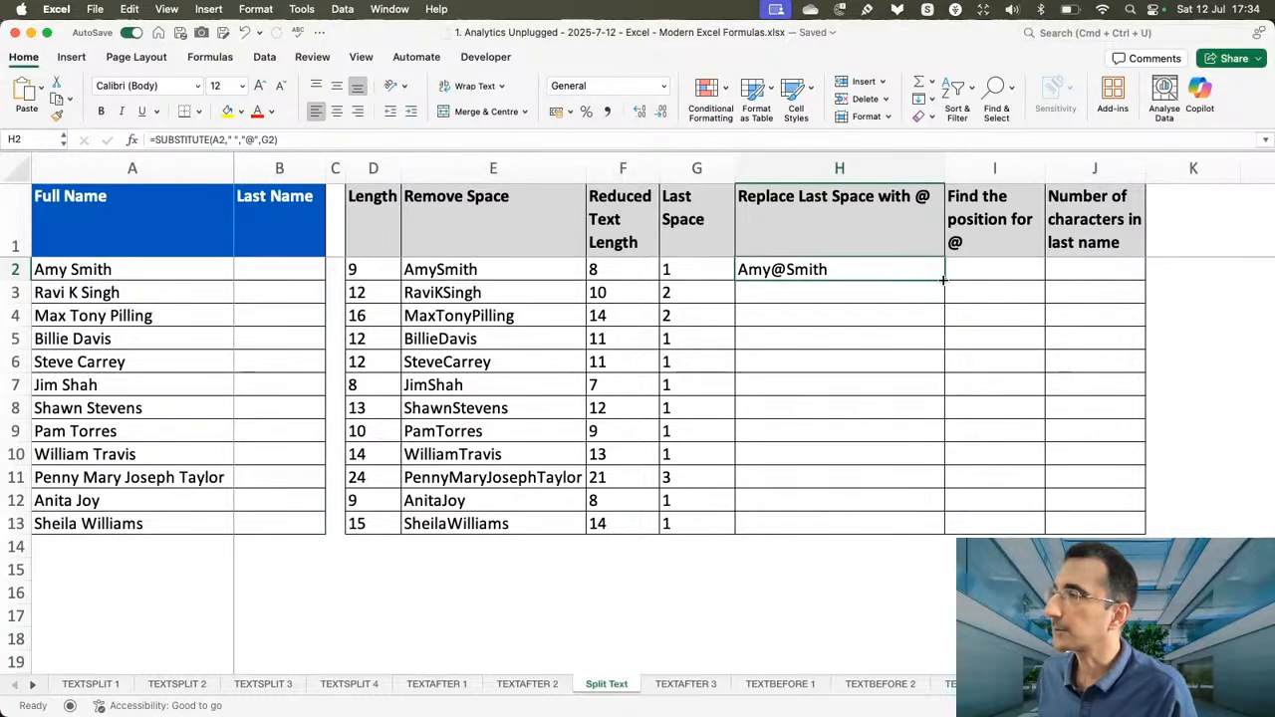
double_click(944, 280)
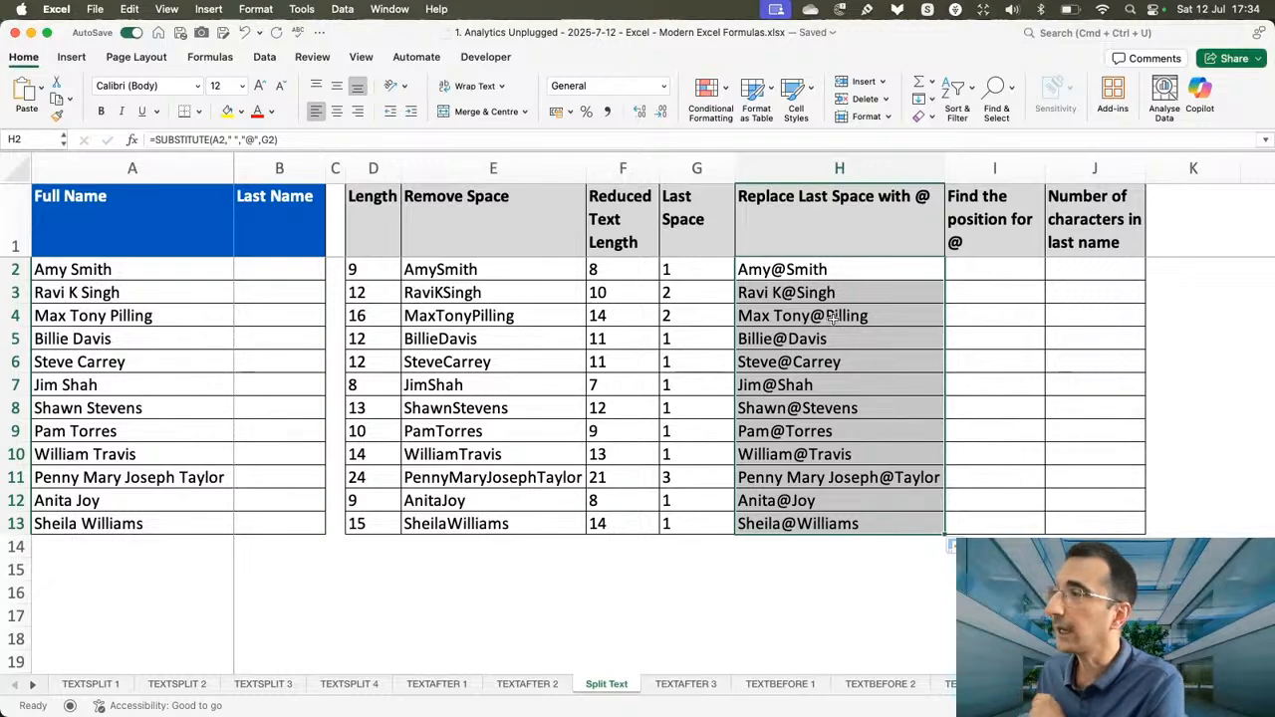
click(836, 485)
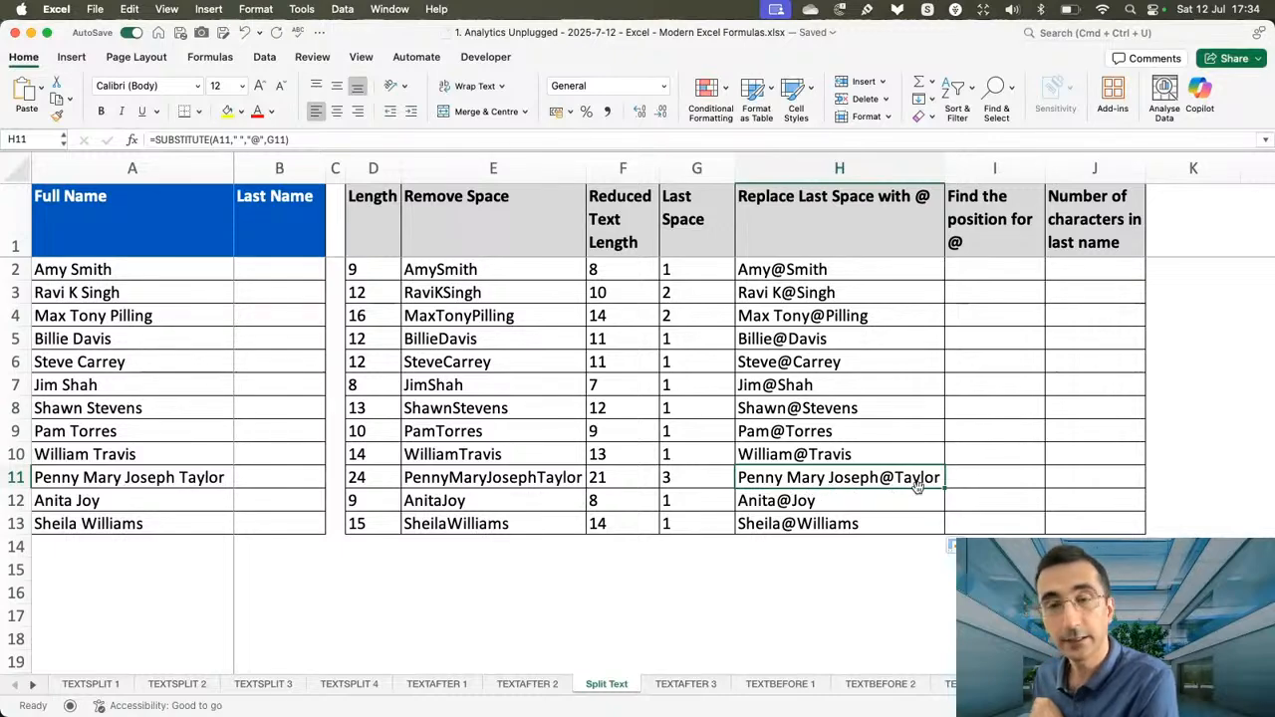
Enter =FIND("@",H2) in I2 to locate the @, and fill it down the position column to I13.
click(971, 267)
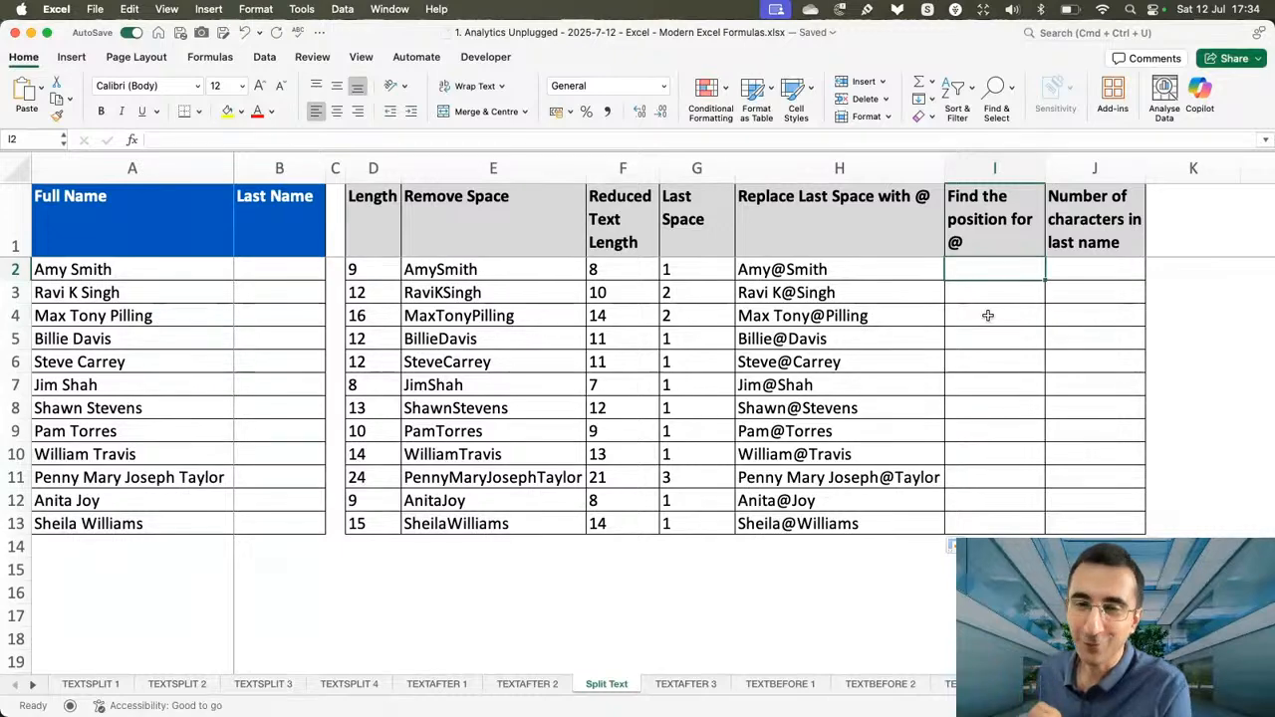
text(=find)
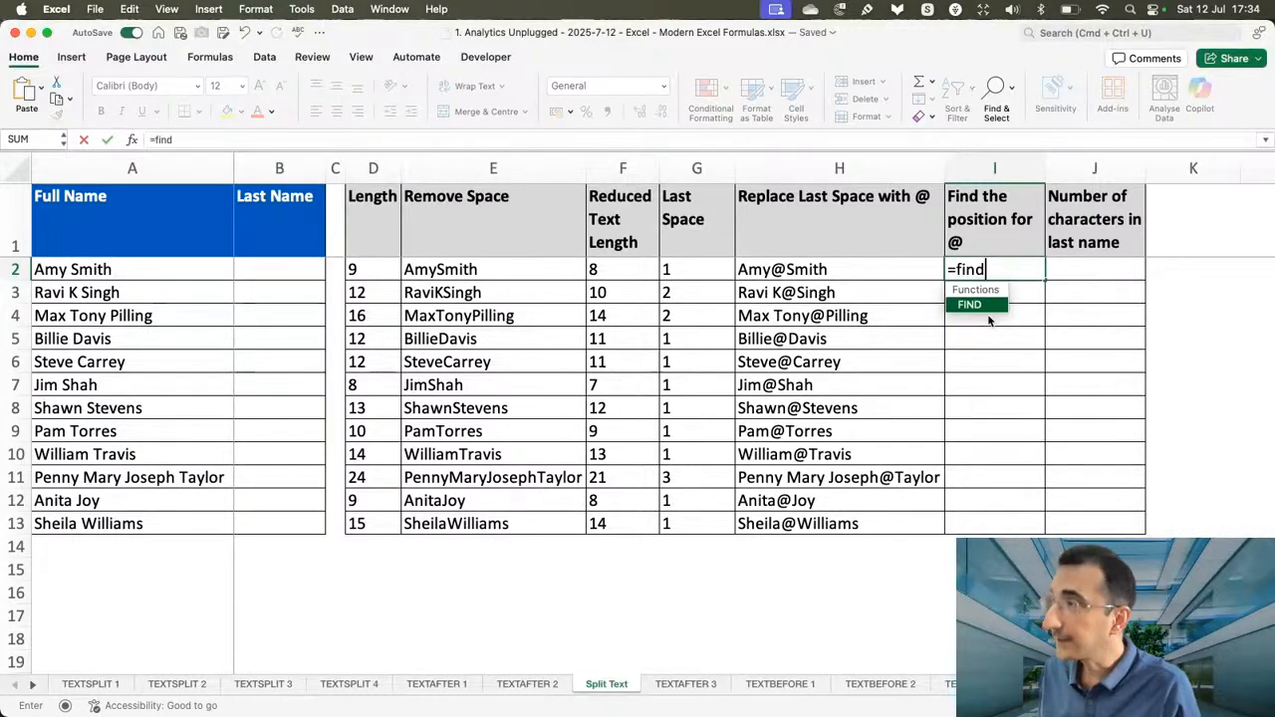
key(Tab)
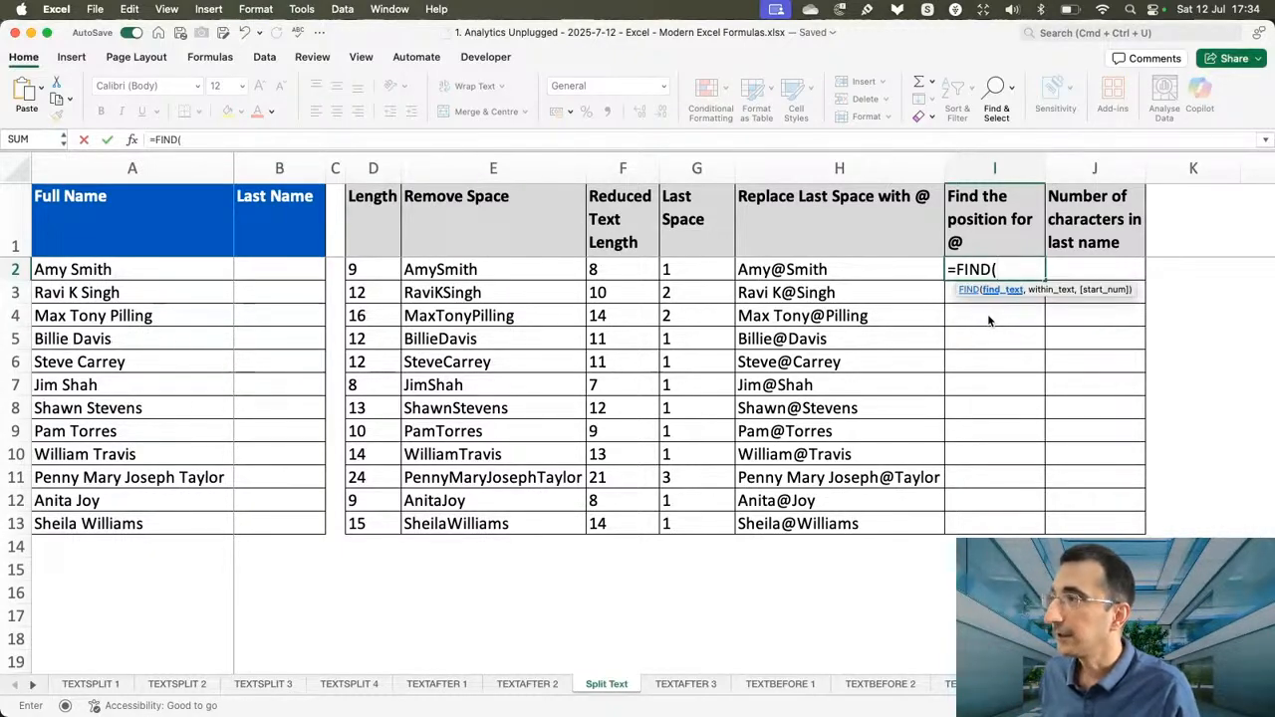
text("@",)
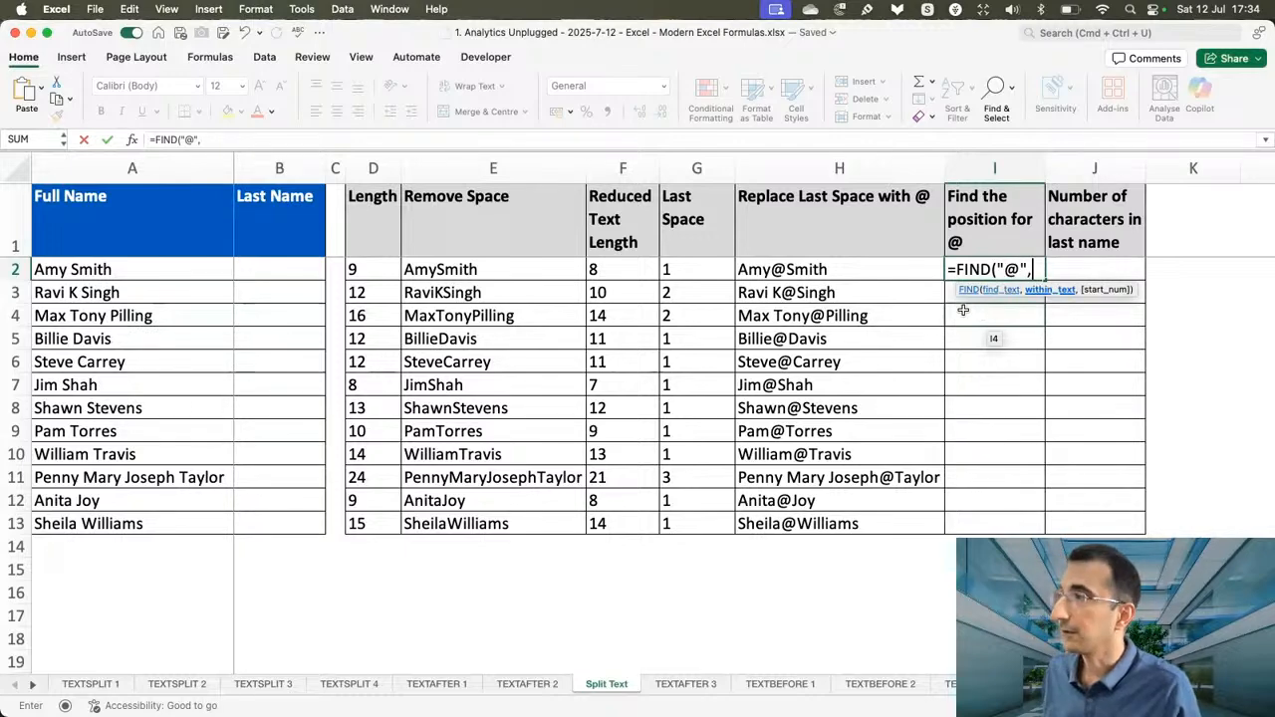
click(855, 279)
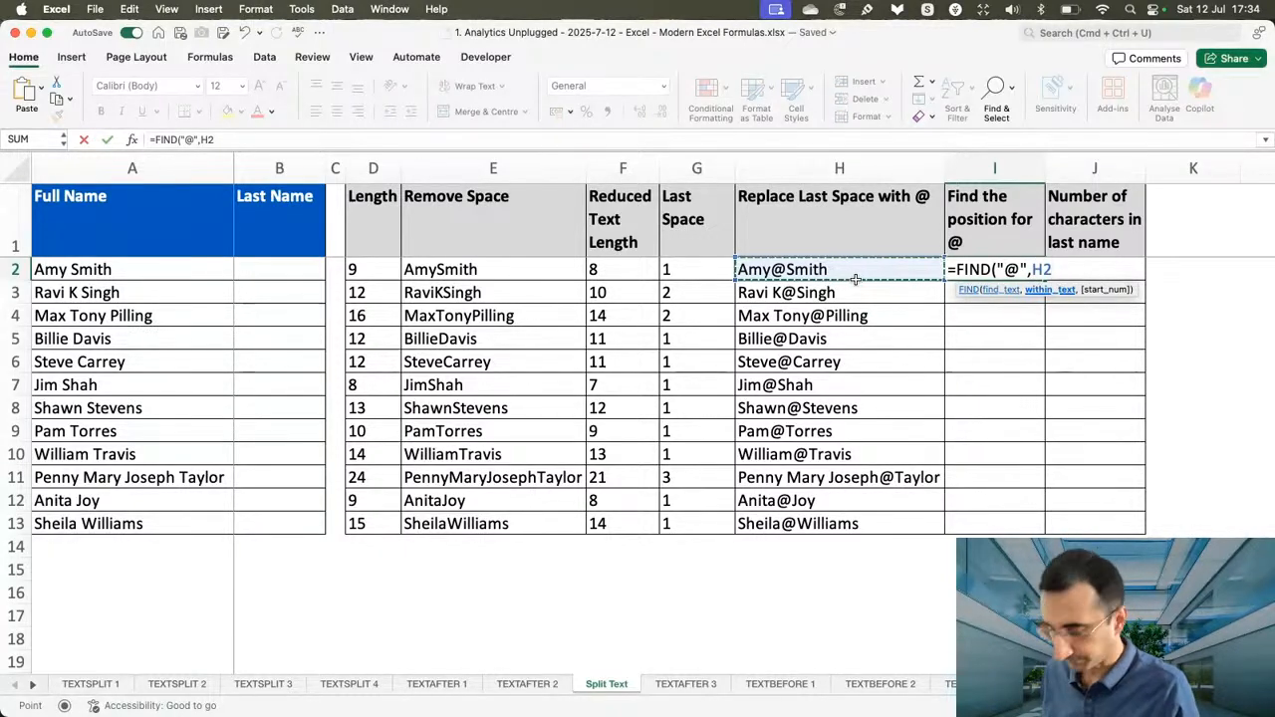
key(Return)
click(990, 270)
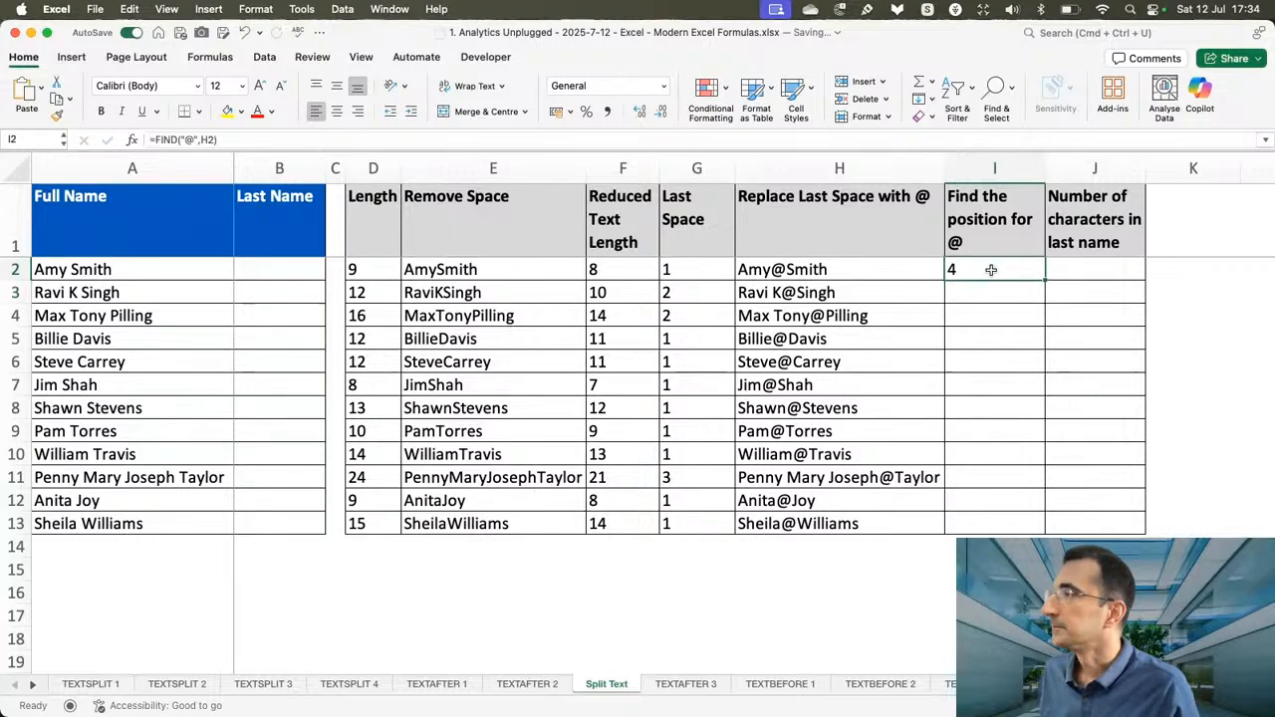
double_click(1044, 281)
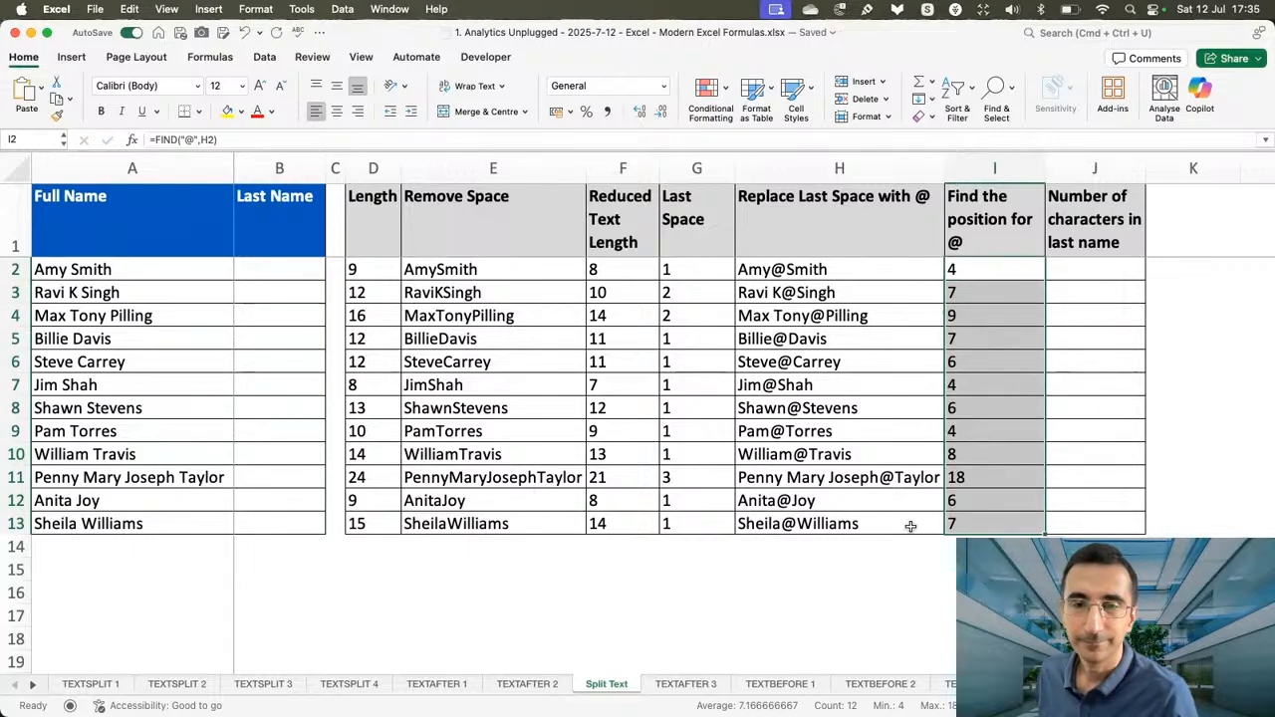
click(999, 267)
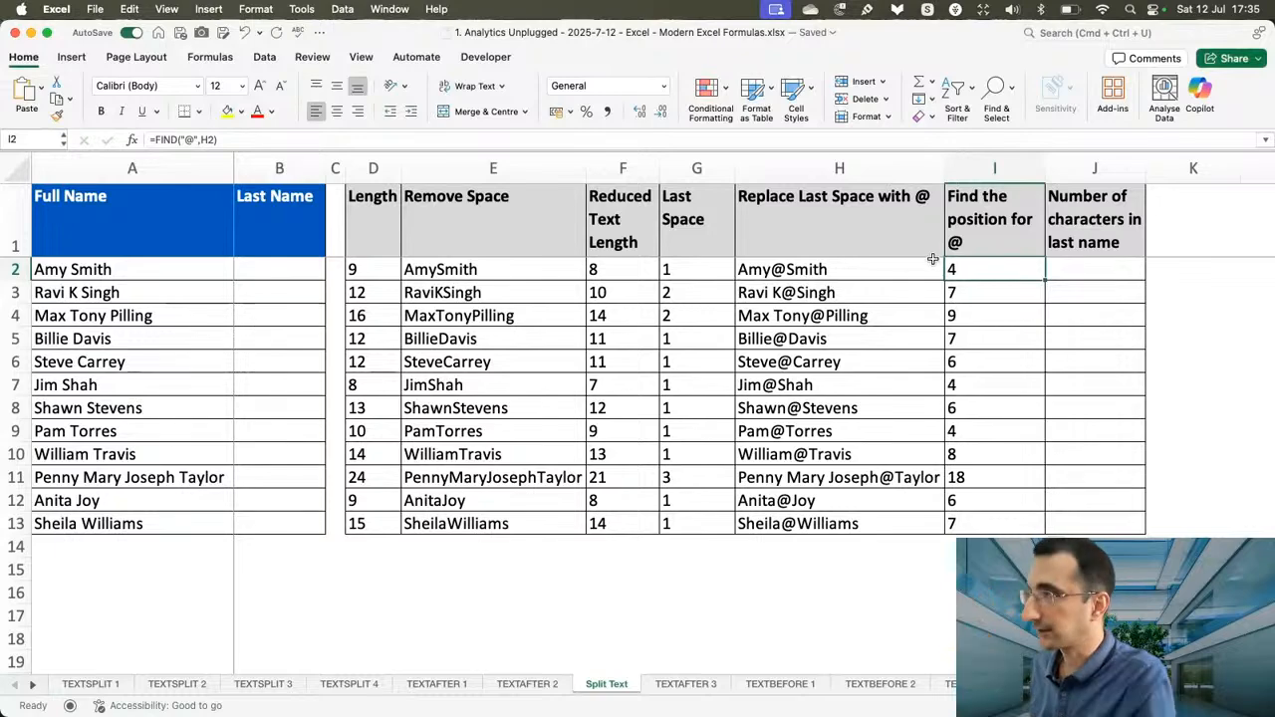
click(1073, 271)
text(=len)
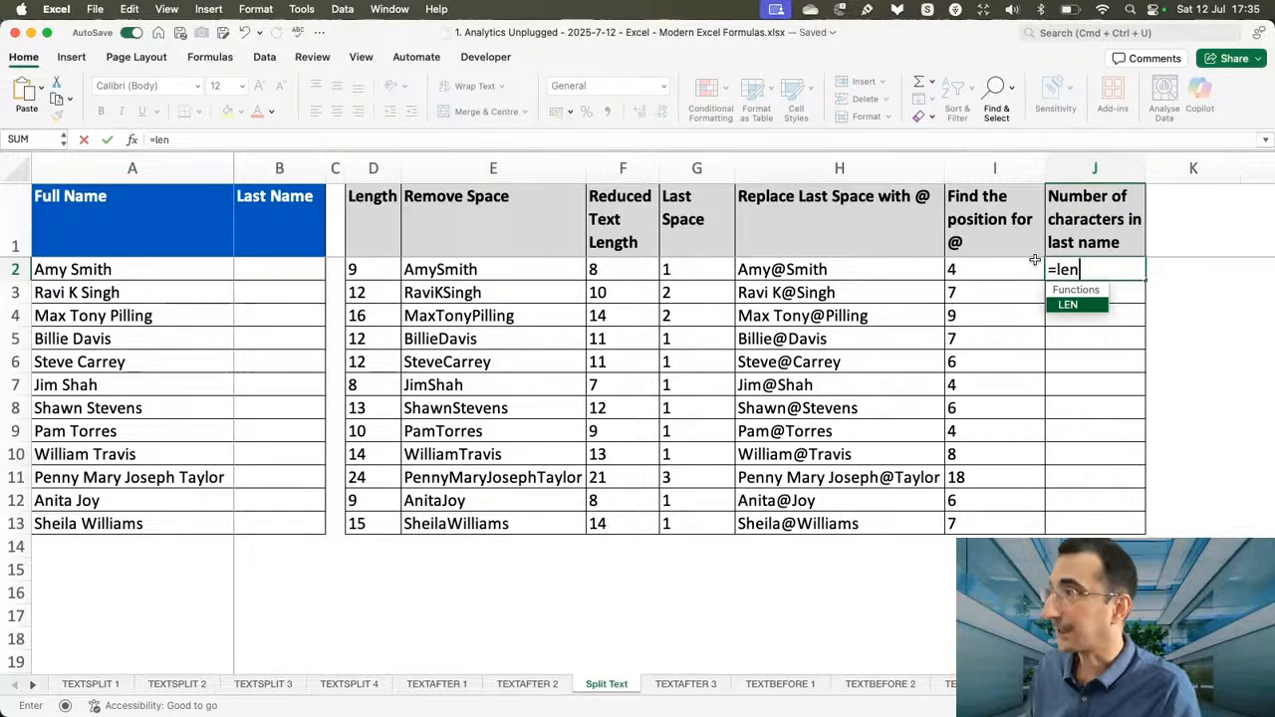
key(Escape)
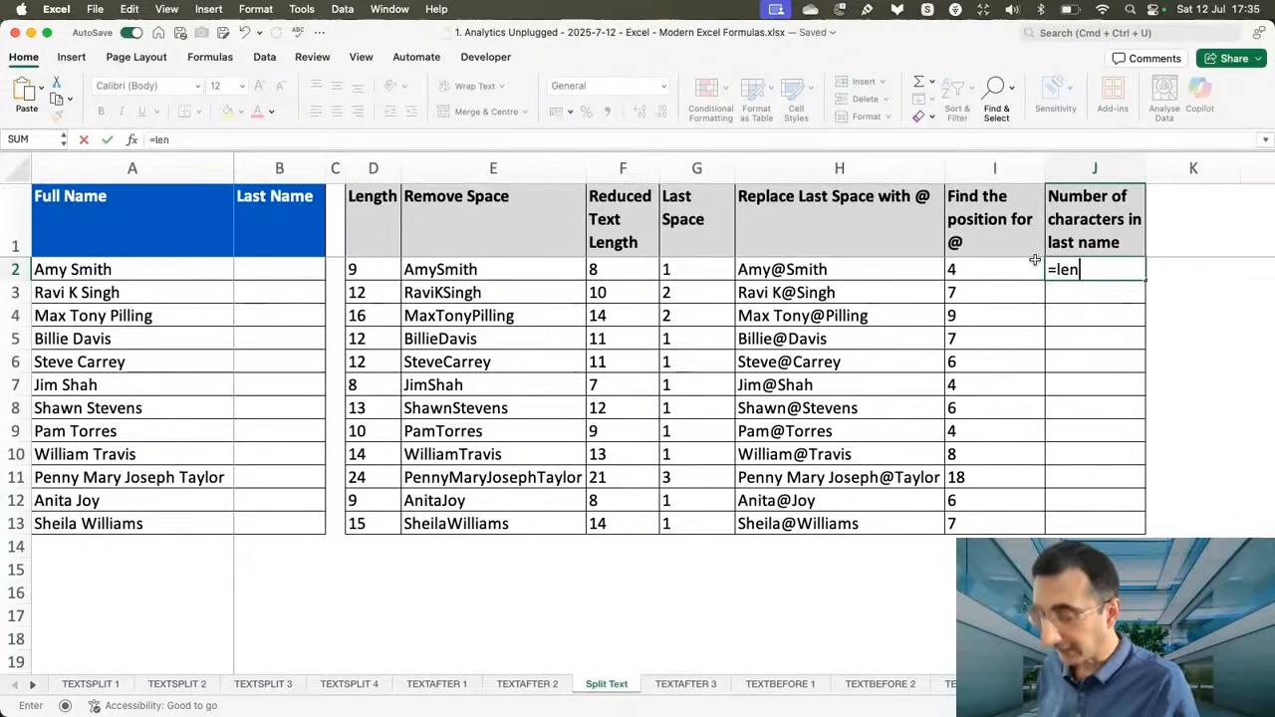
key(Escape)
Enter =D2-I2 in J2 to count the last name's characters, and fill it down the column to J13.
text(=)
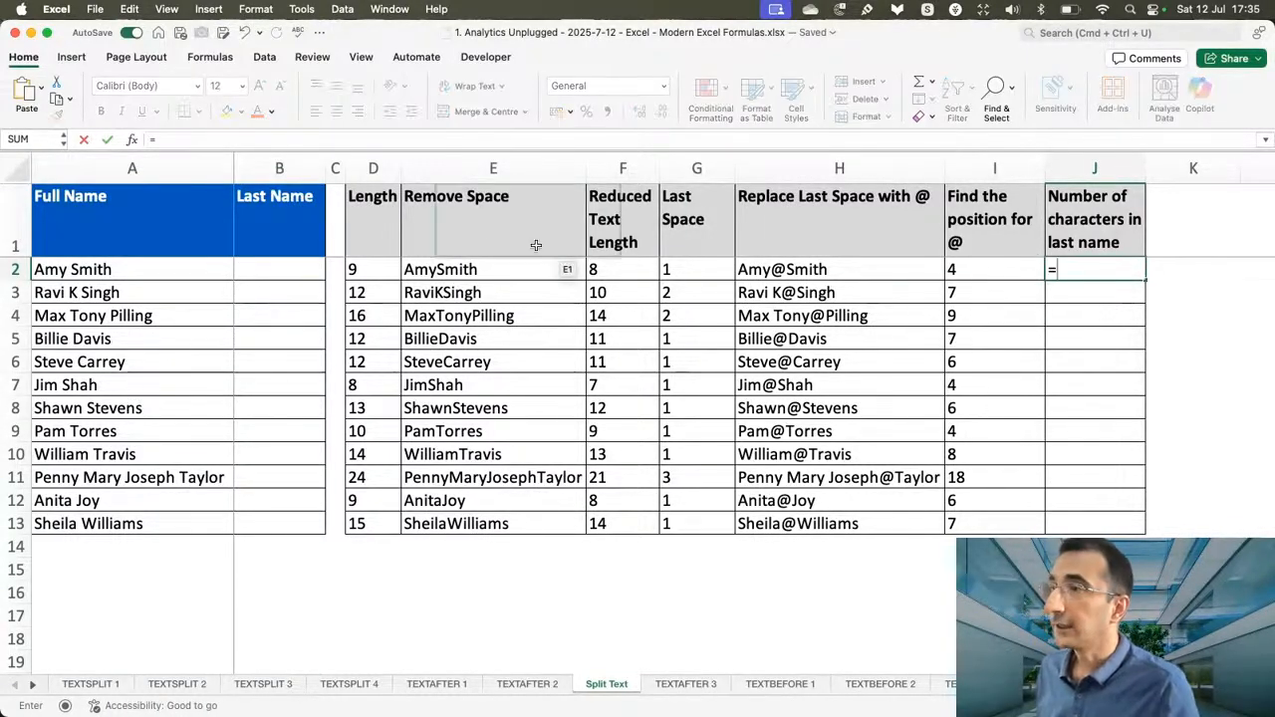
click(380, 271)
text(-)
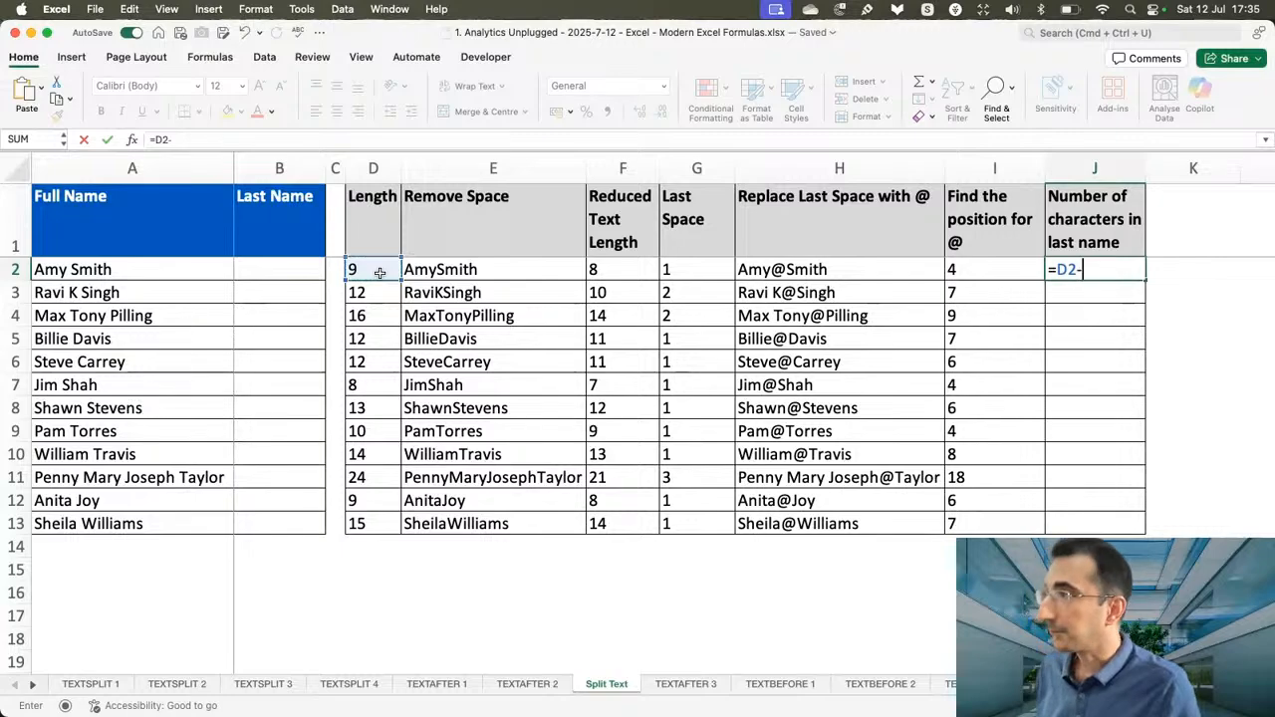
click(984, 273)
key(Return)
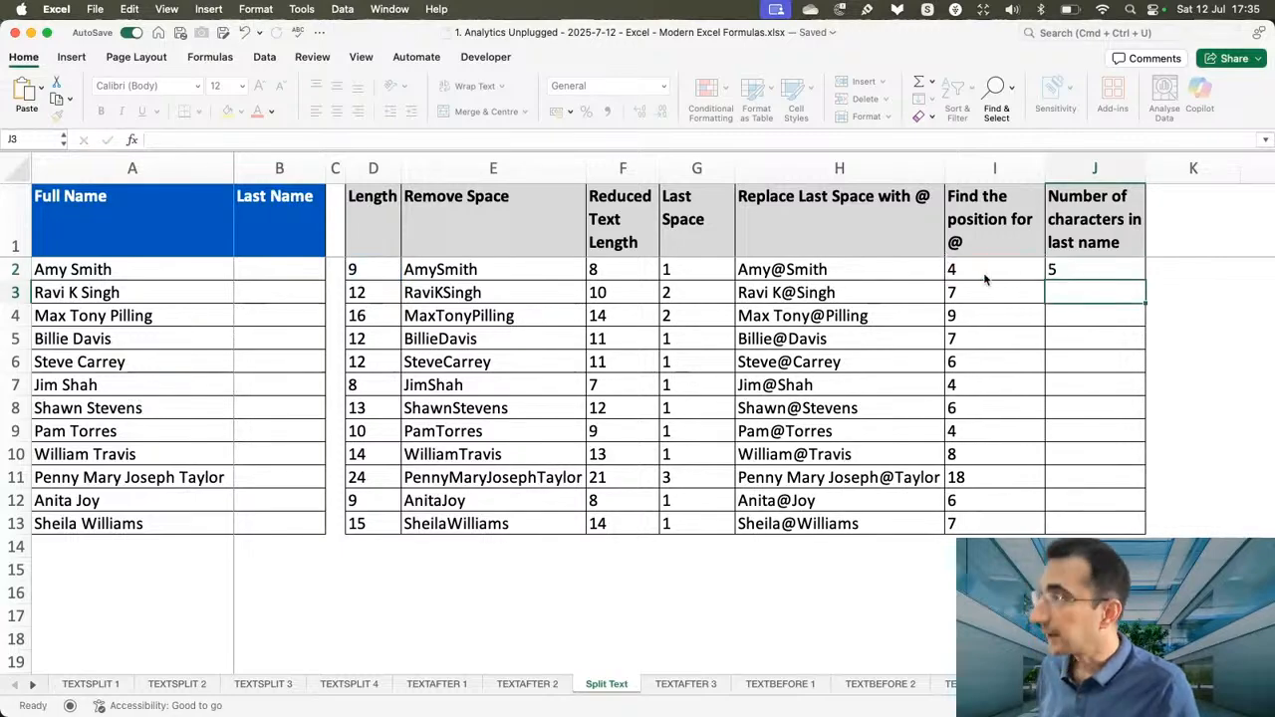
click(1120, 275)
drag(1139, 280, 1130, 530)
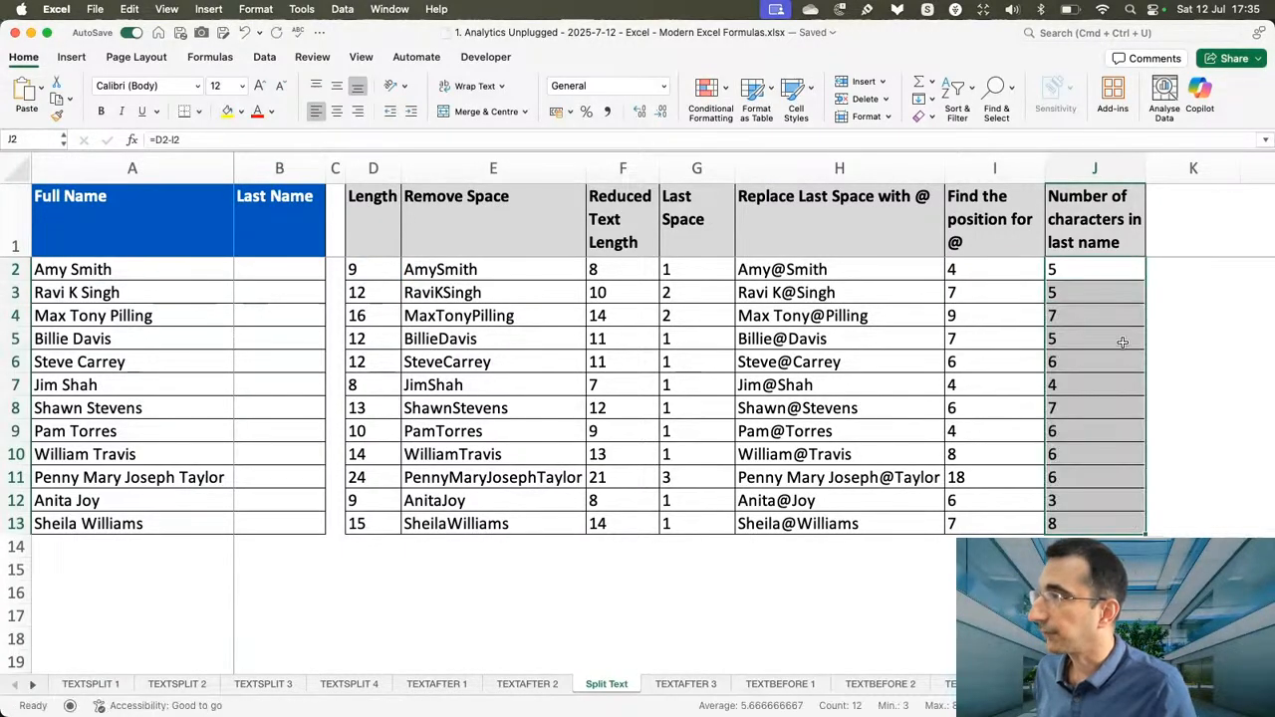
click(1092, 267)
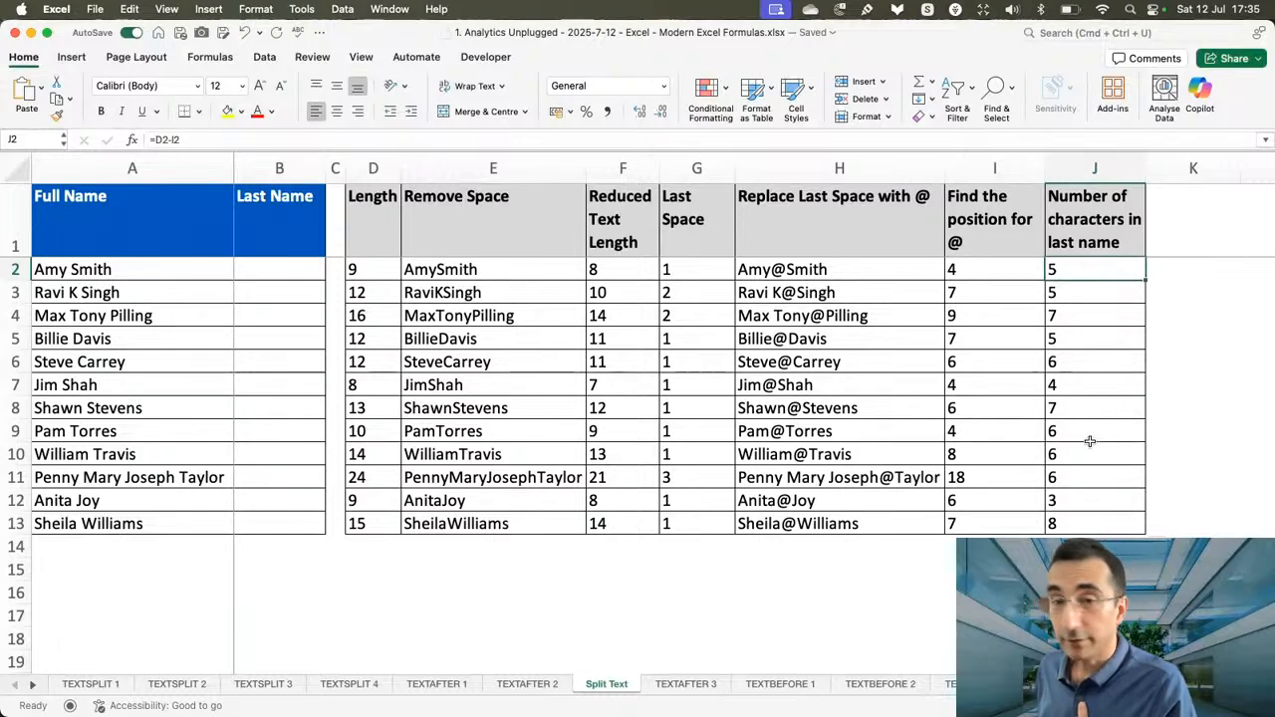
Enter =RIGHT(A2,J2) in B2 to extract the last name, and fill it down the Last Name column to B13.
click(279, 277)
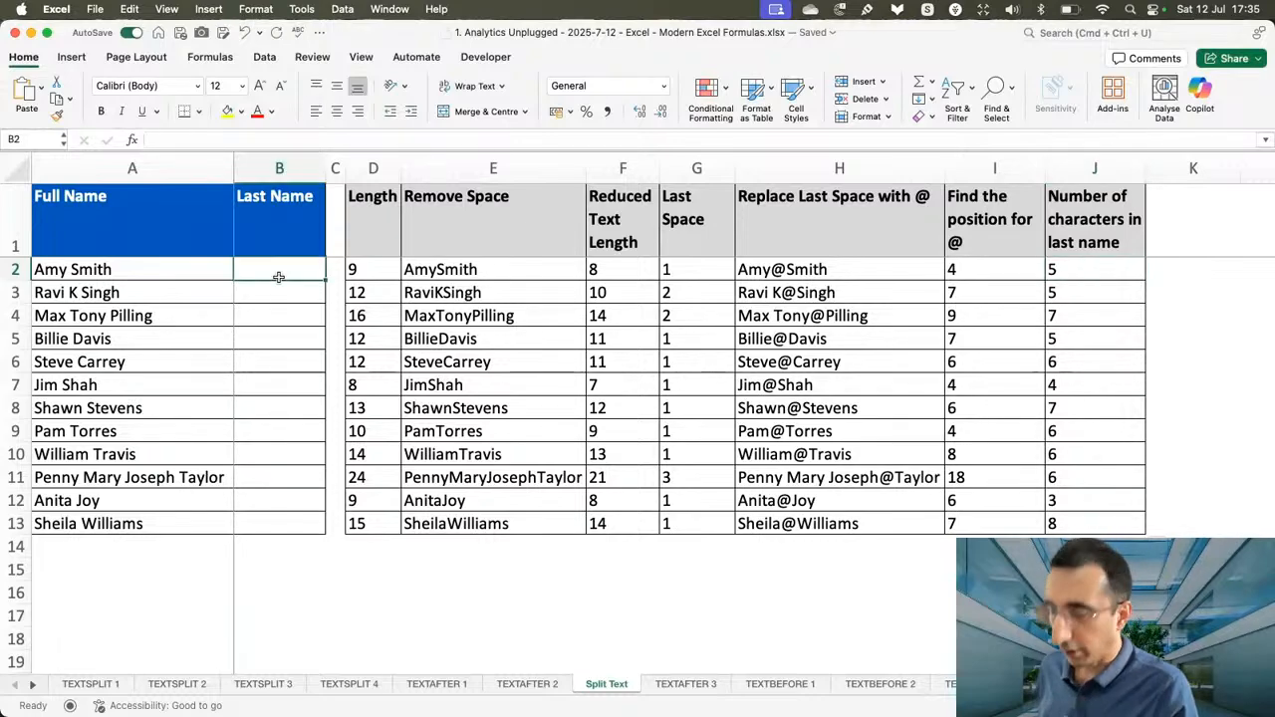
text(=right)
key(Tab)
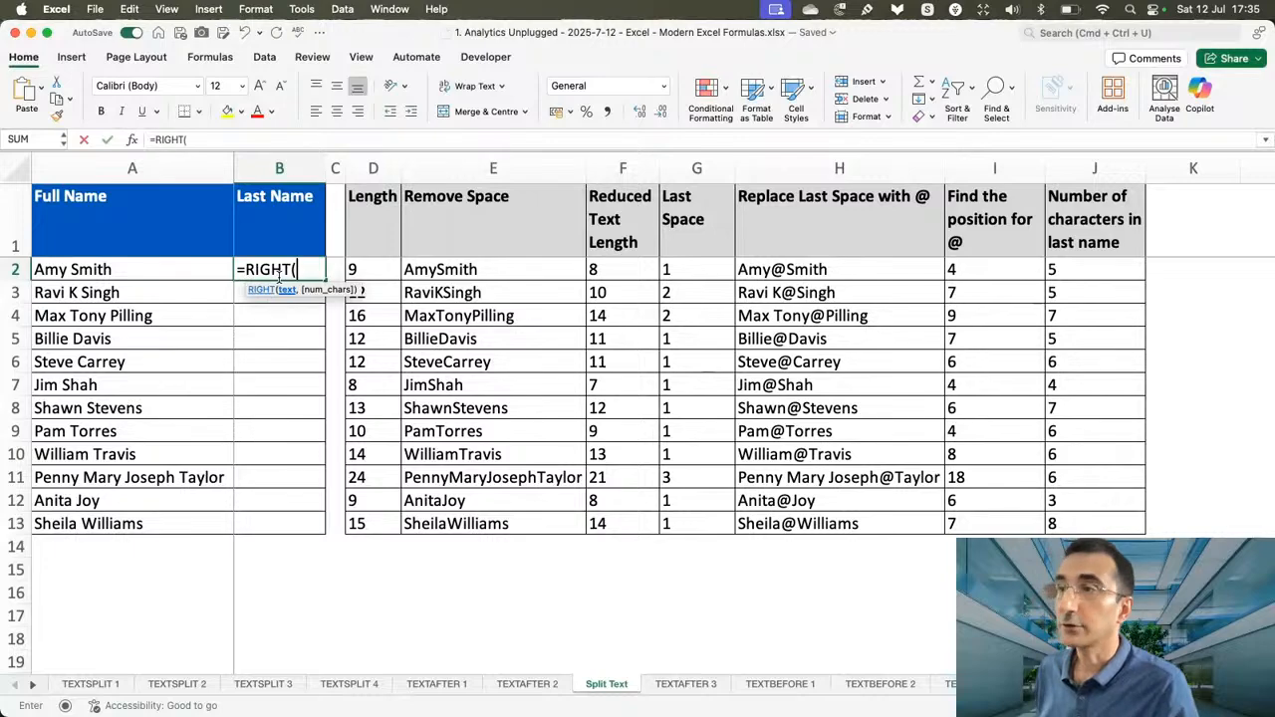
click(107, 270)
text(,)
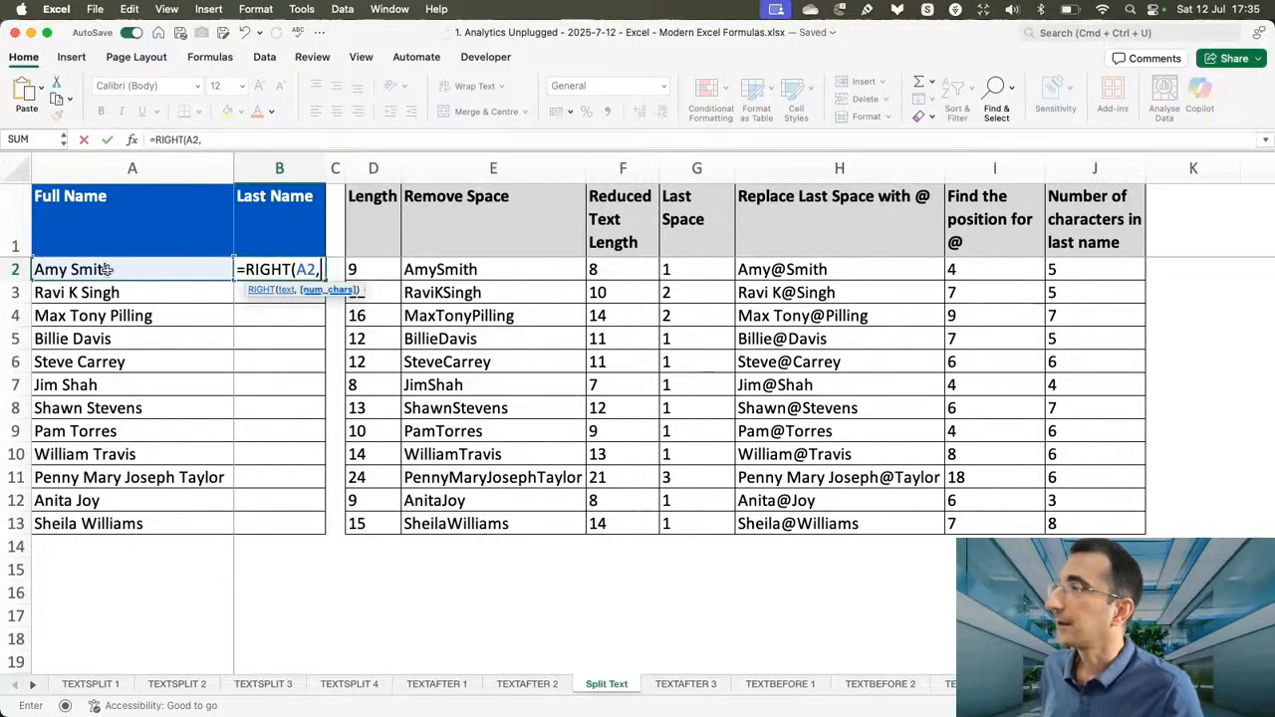
click(1067, 279)
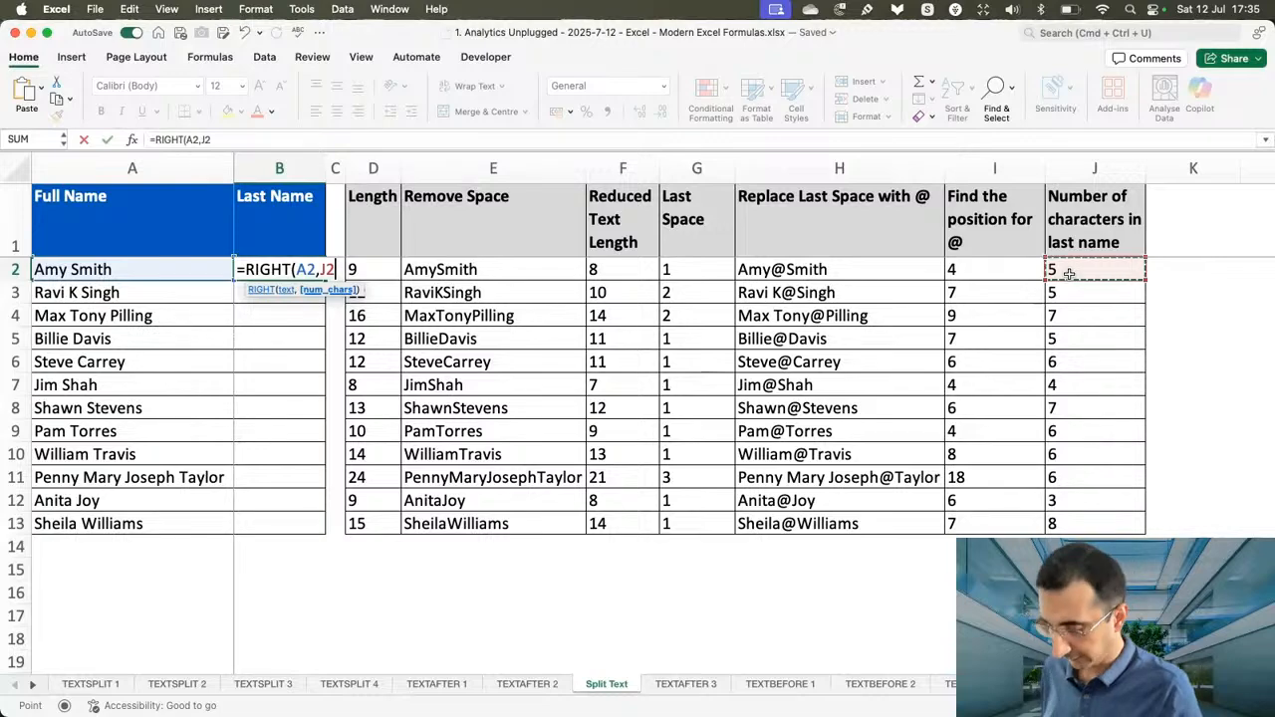
text())
key(Return)
click(322, 276)
drag(323, 278, 319, 528)
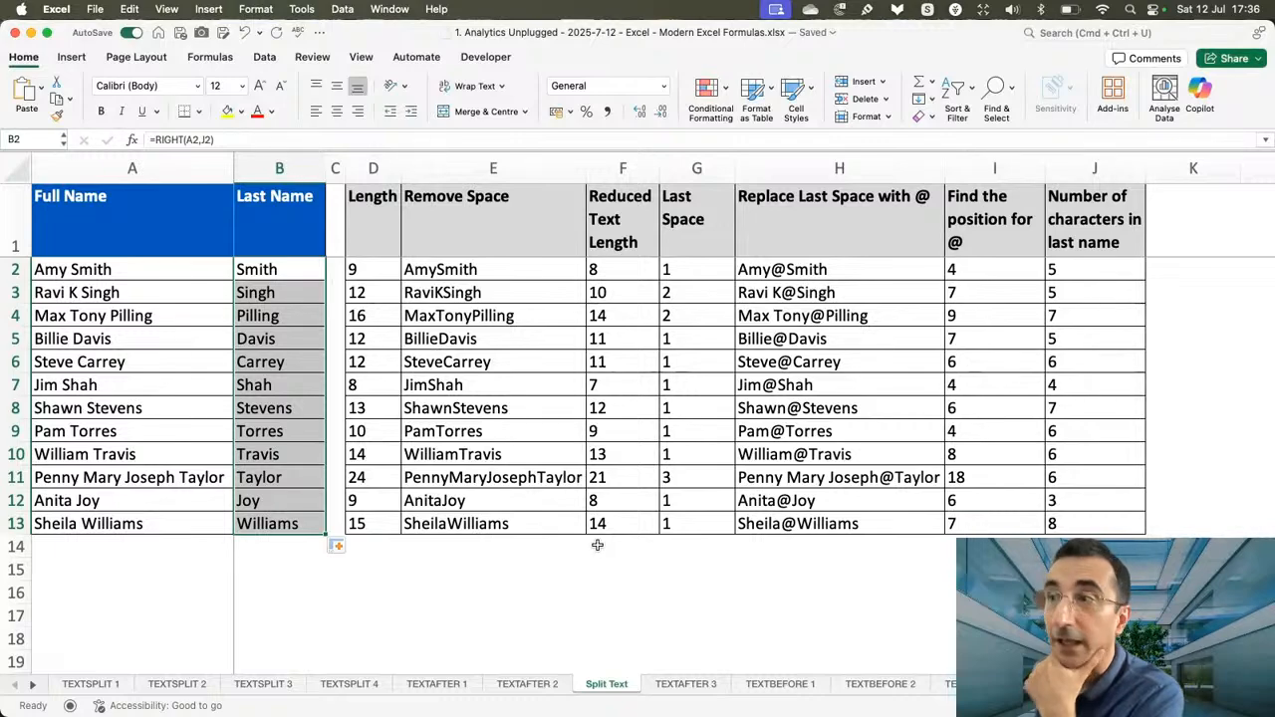
click(307, 274)
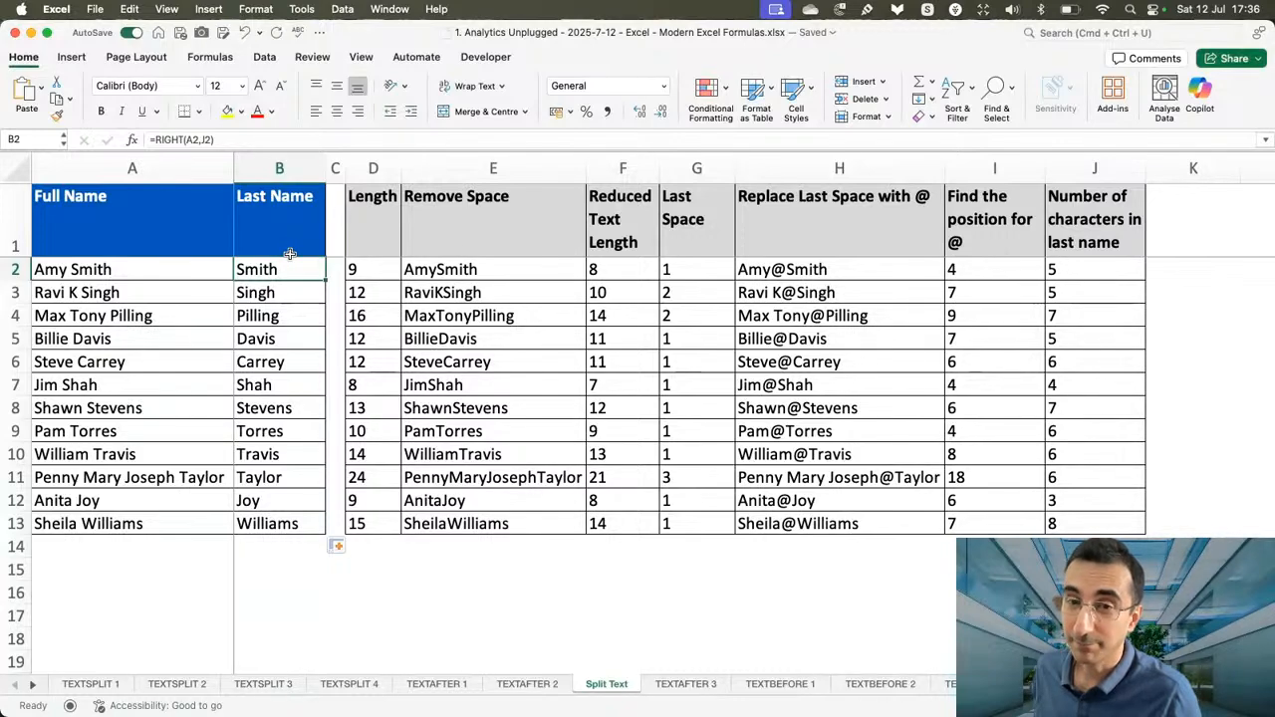
Clear the Last Name cells B2:B13 and enter =TEXTAFTER(A2," ",-1) in B2.
drag(294, 269, 291, 523)
key(Delete)
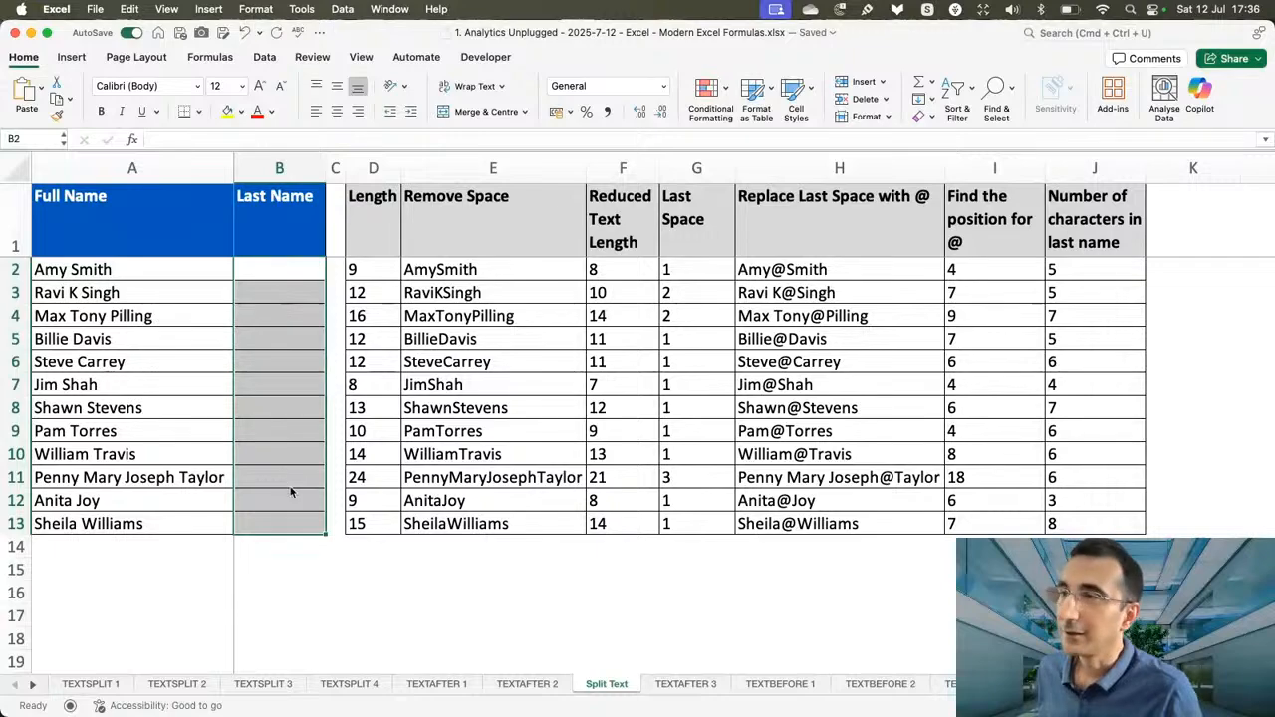
click(270, 270)
text(=te)
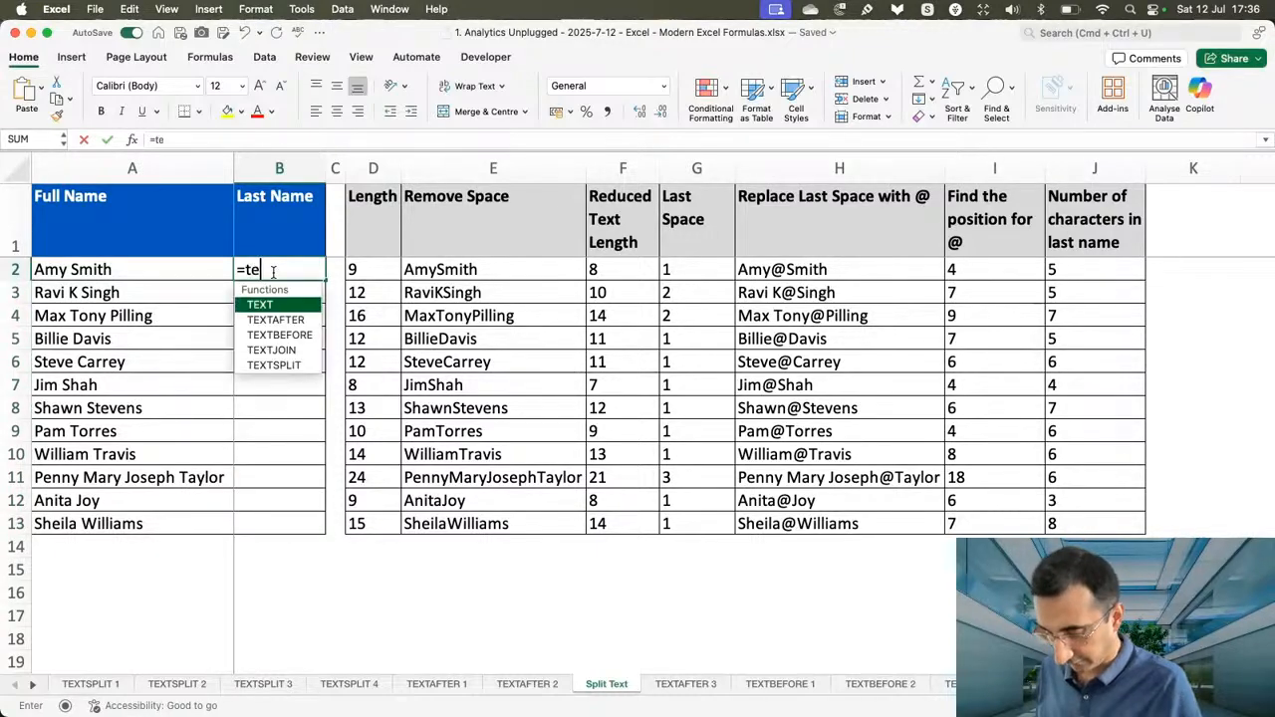
text(xt)
key(Down)
key(Tab)
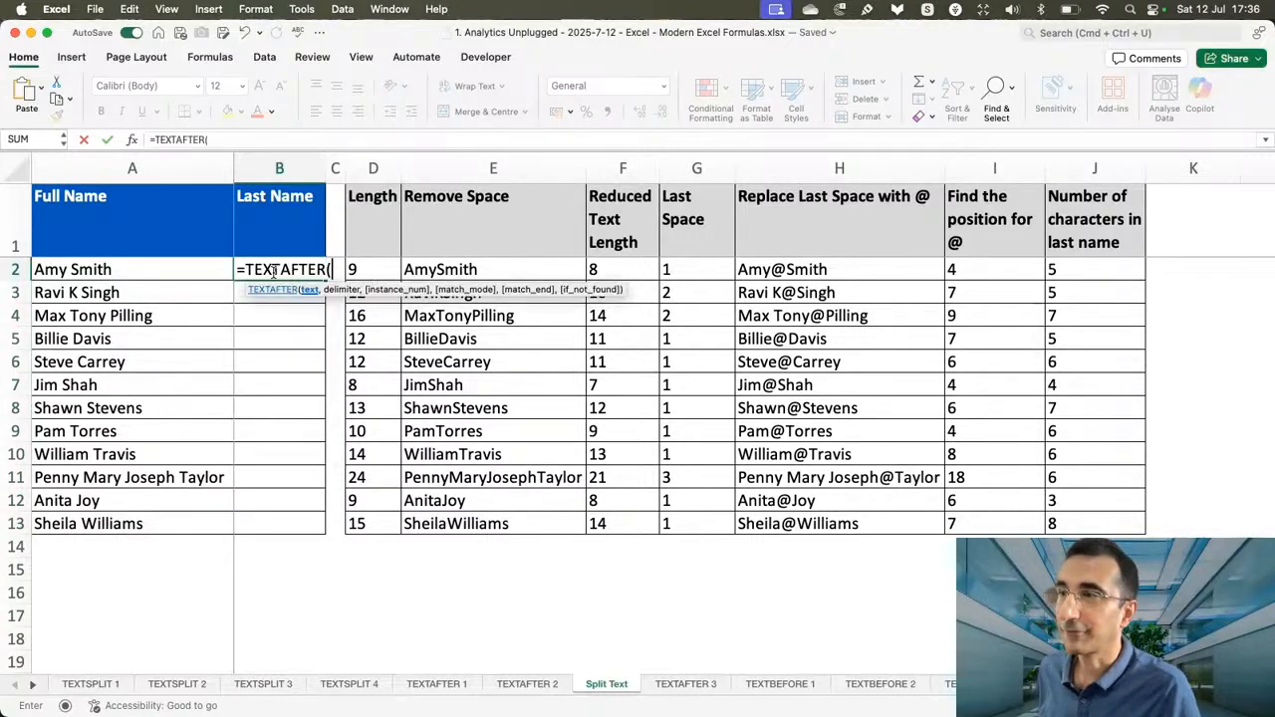
click(140, 274)
text(," ")
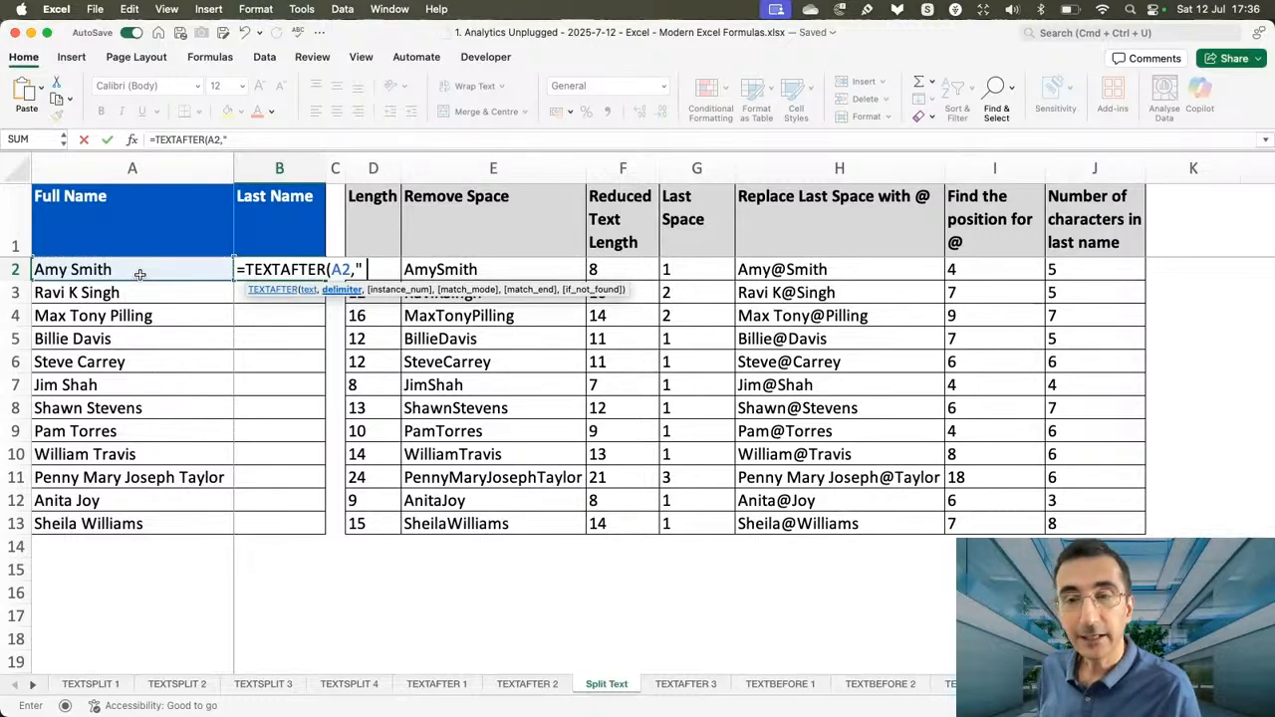
text(,-1)
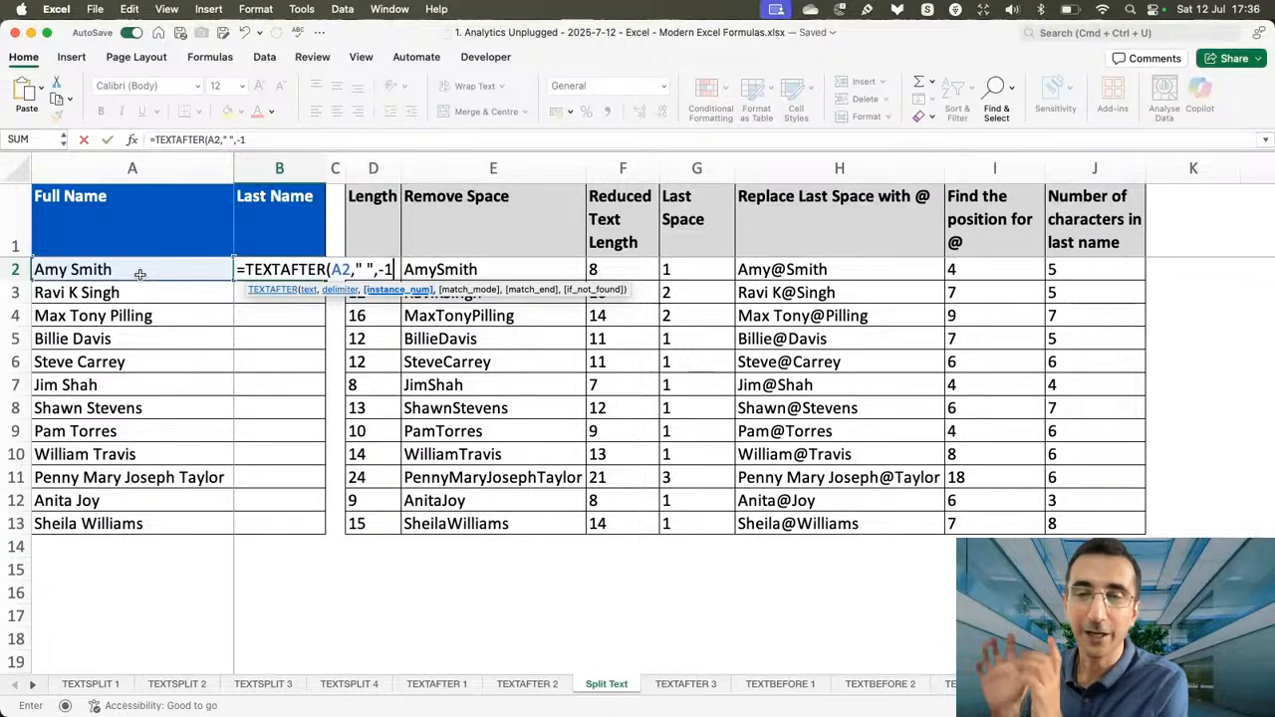
key(Return)
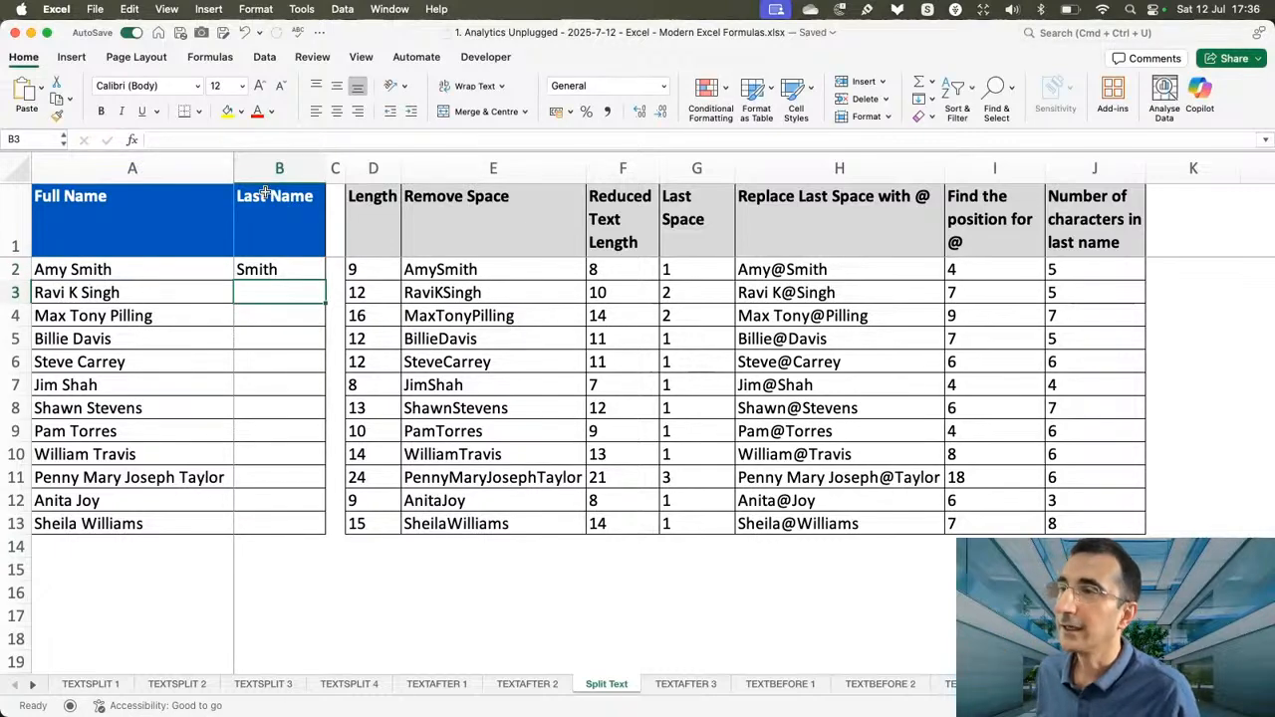
Fill the B2 TEXTAFTER formula down the Last Name column to B13.
click(296, 264)
double_click(325, 281)
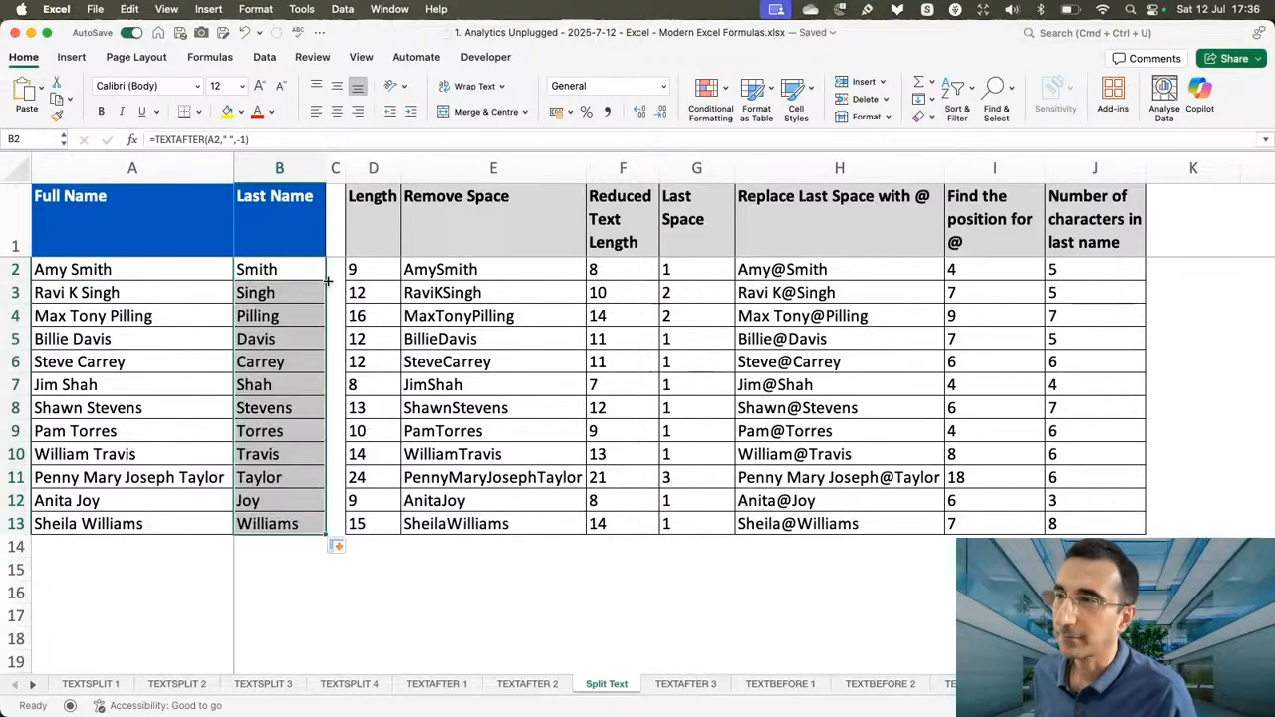
click(298, 268)
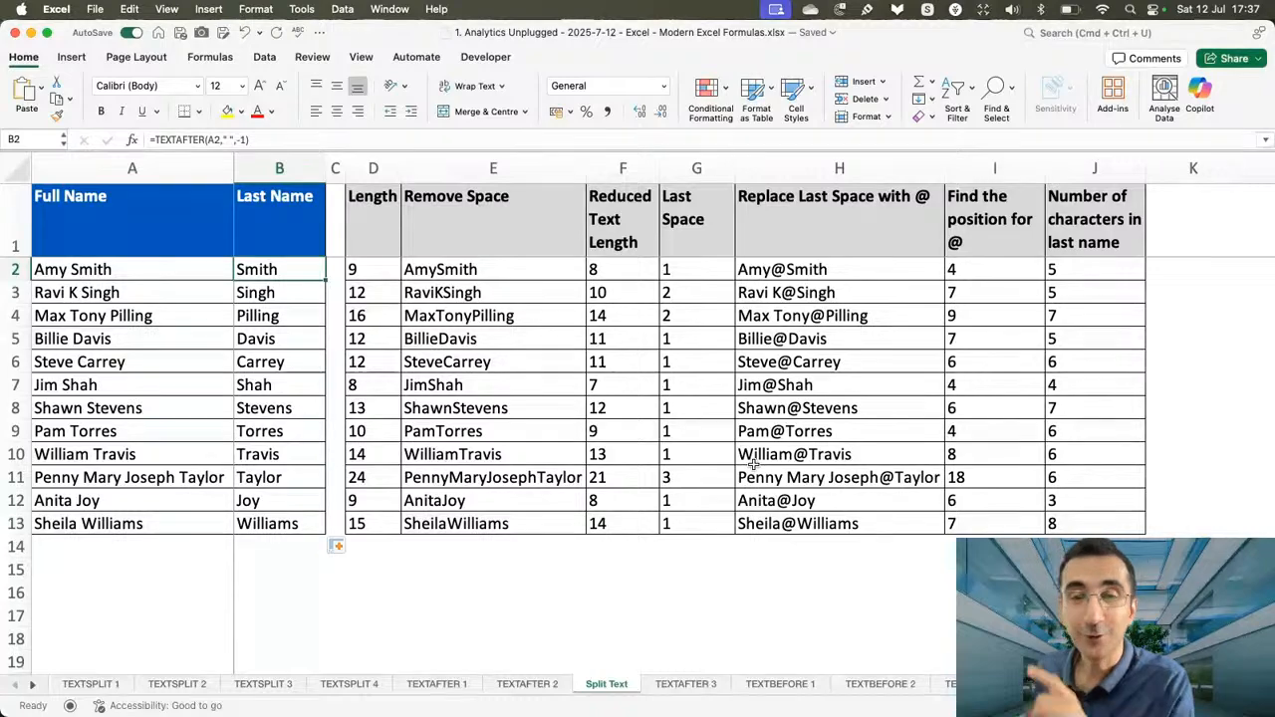
On the TEXTAFTER 3 sheet, enter =TEXTAFTER(A2,{"Ms. ","Mr. ","Miss "}) in B2 and fill it down to B6.
click(688, 685)
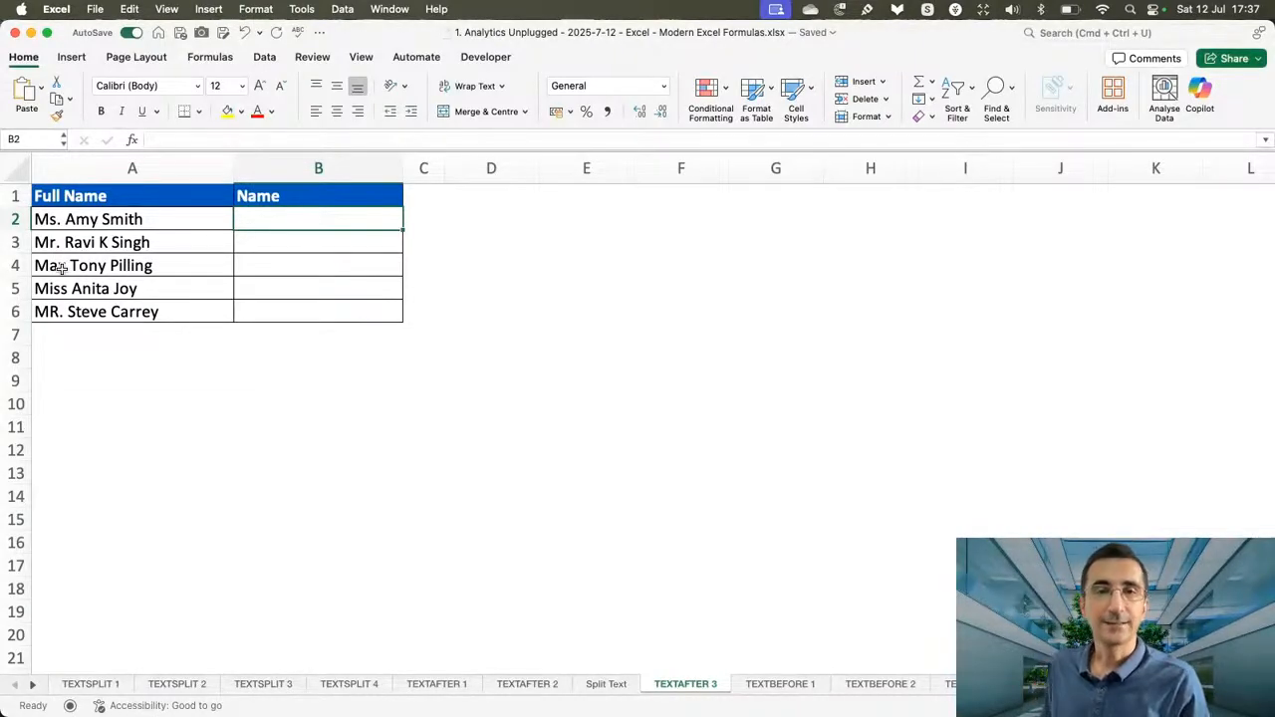
text(=textaf)
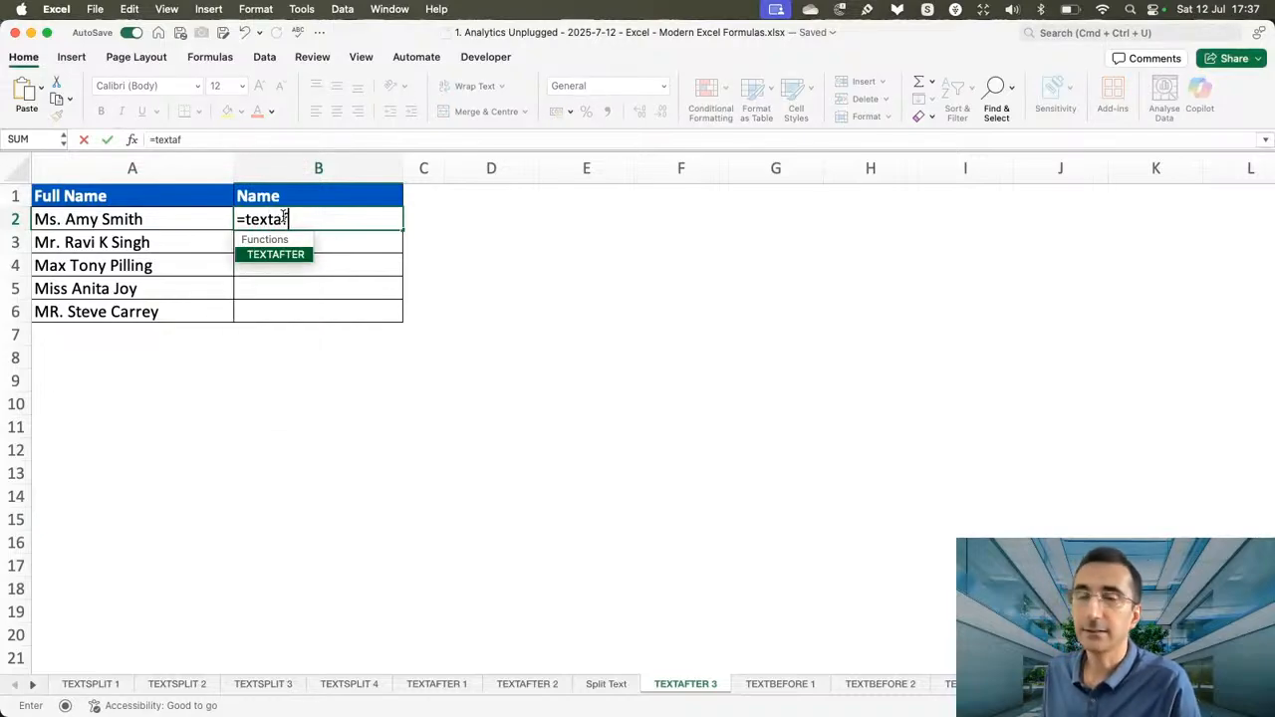
key(Tab)
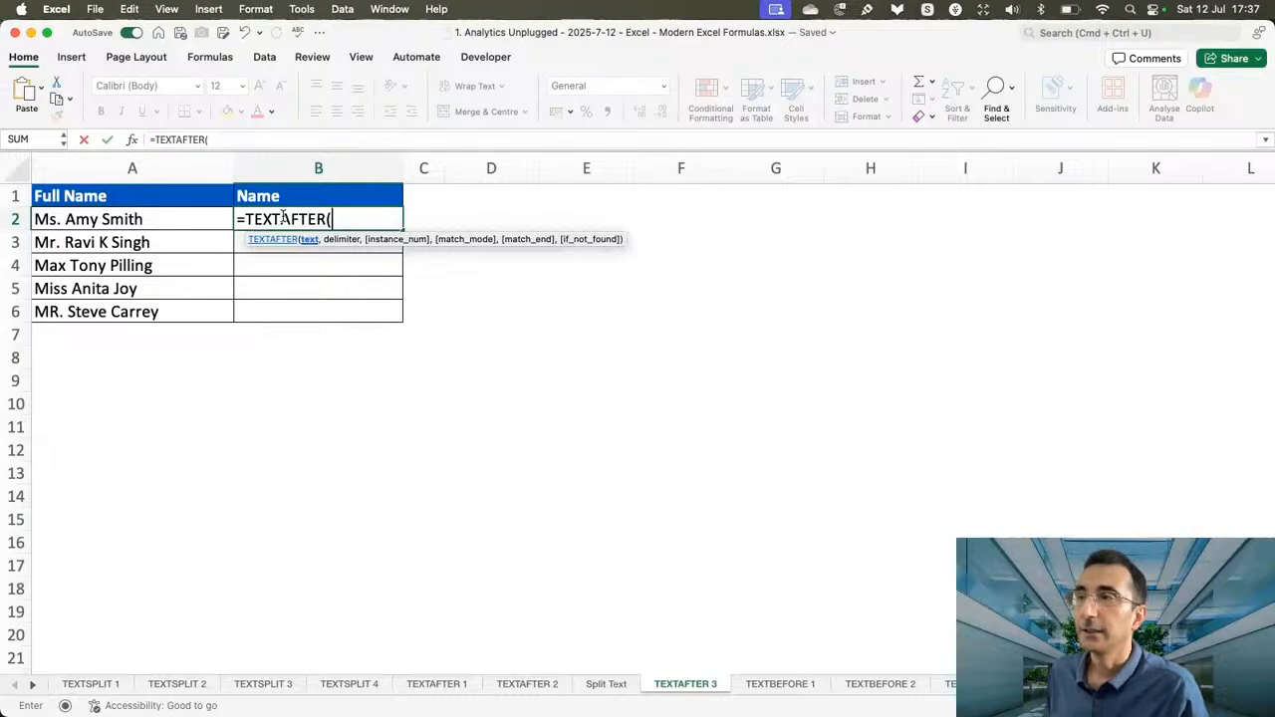
click(214, 220)
text(,{)
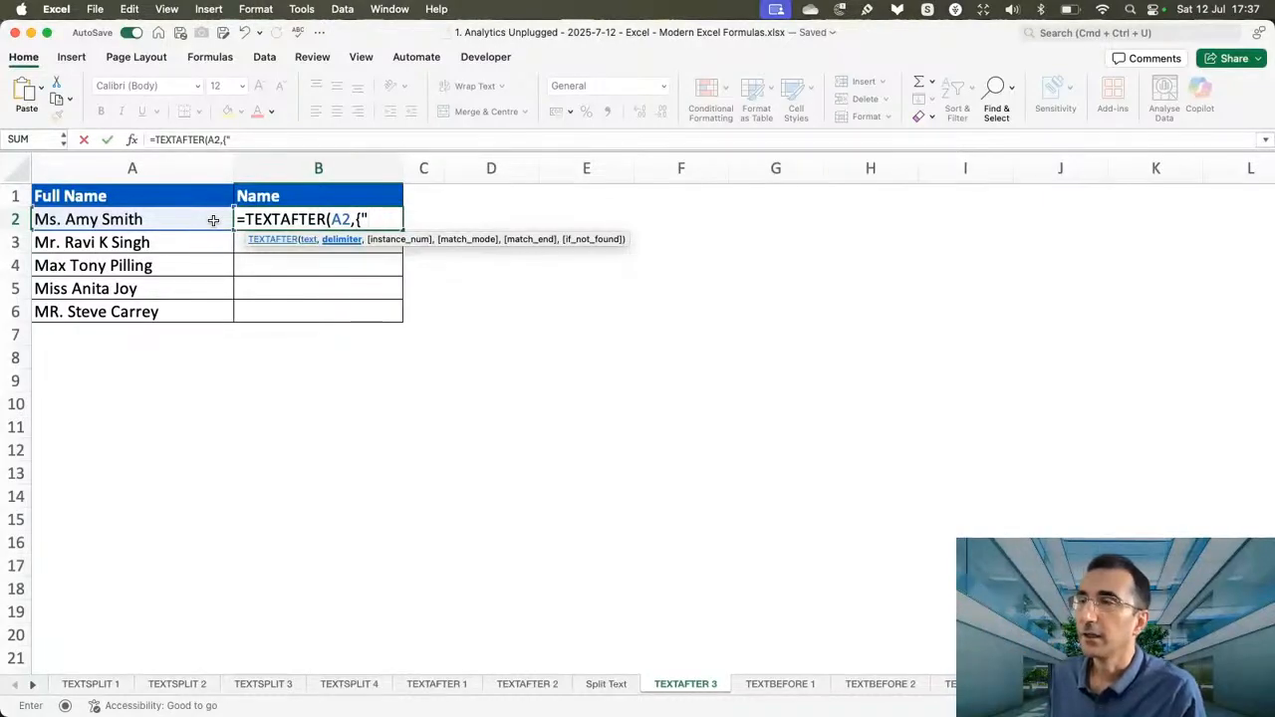
text(Ms)
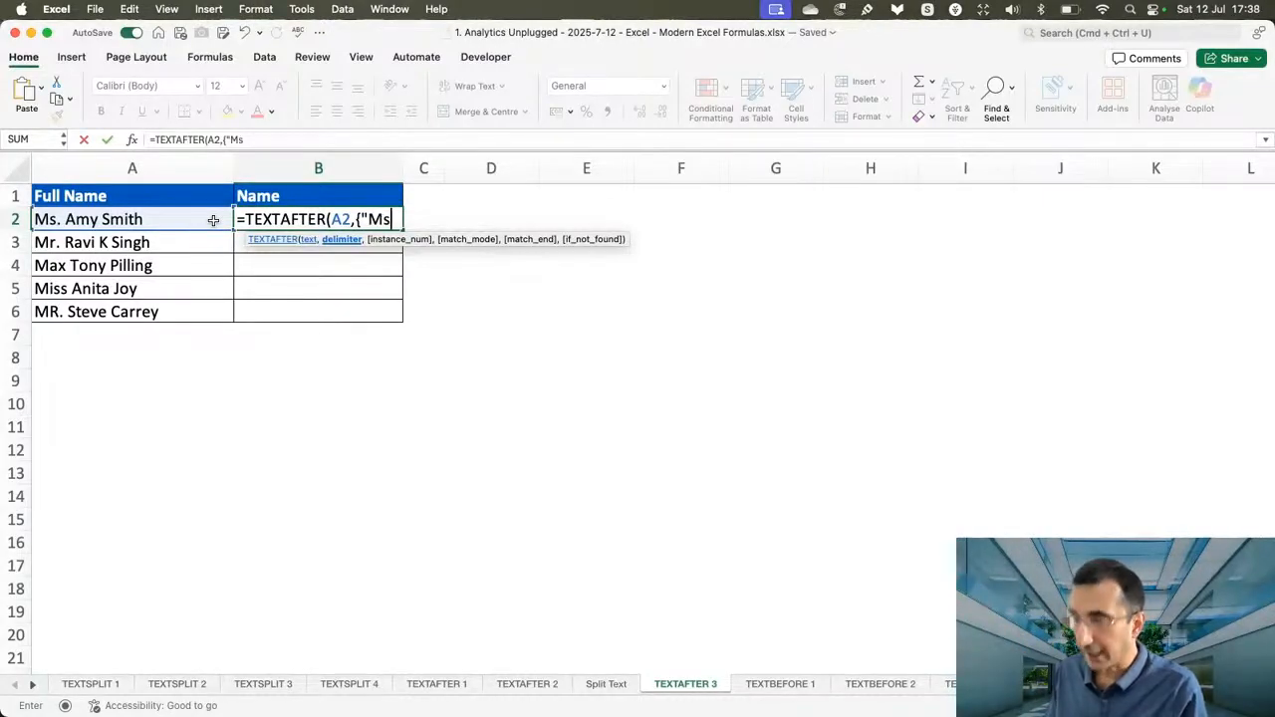
text(. ")
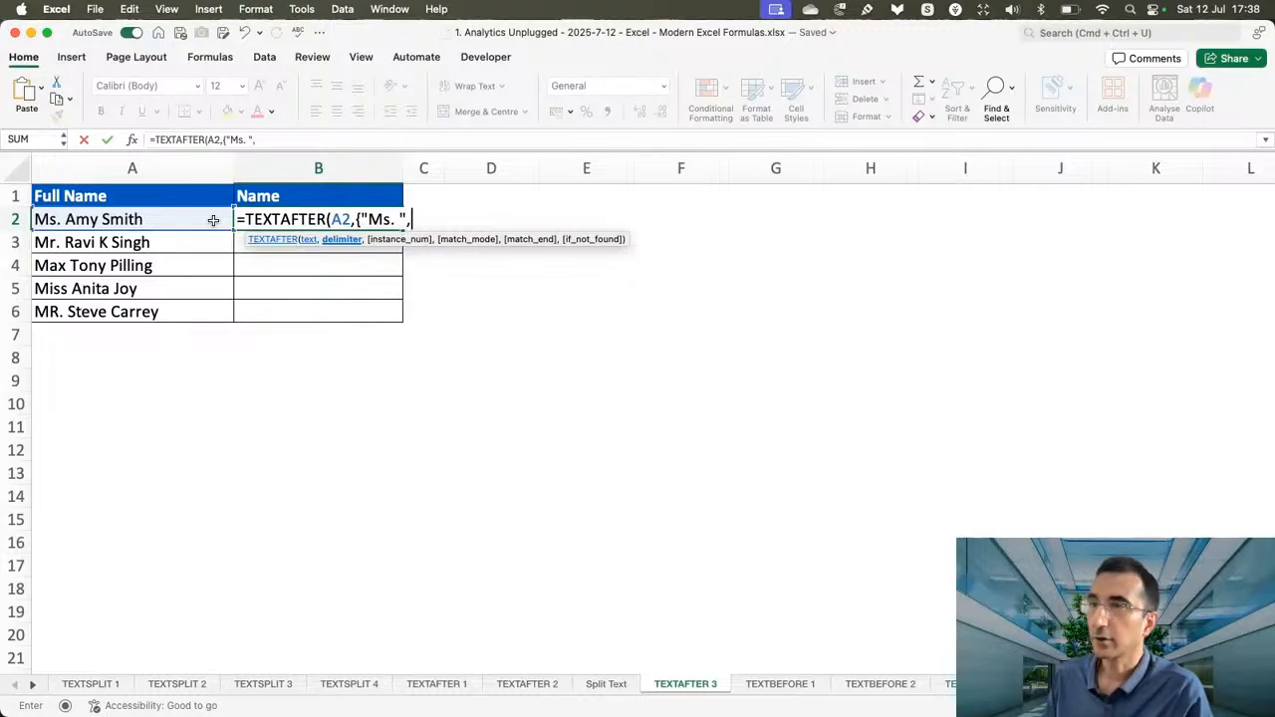
text(,"Mr. ")
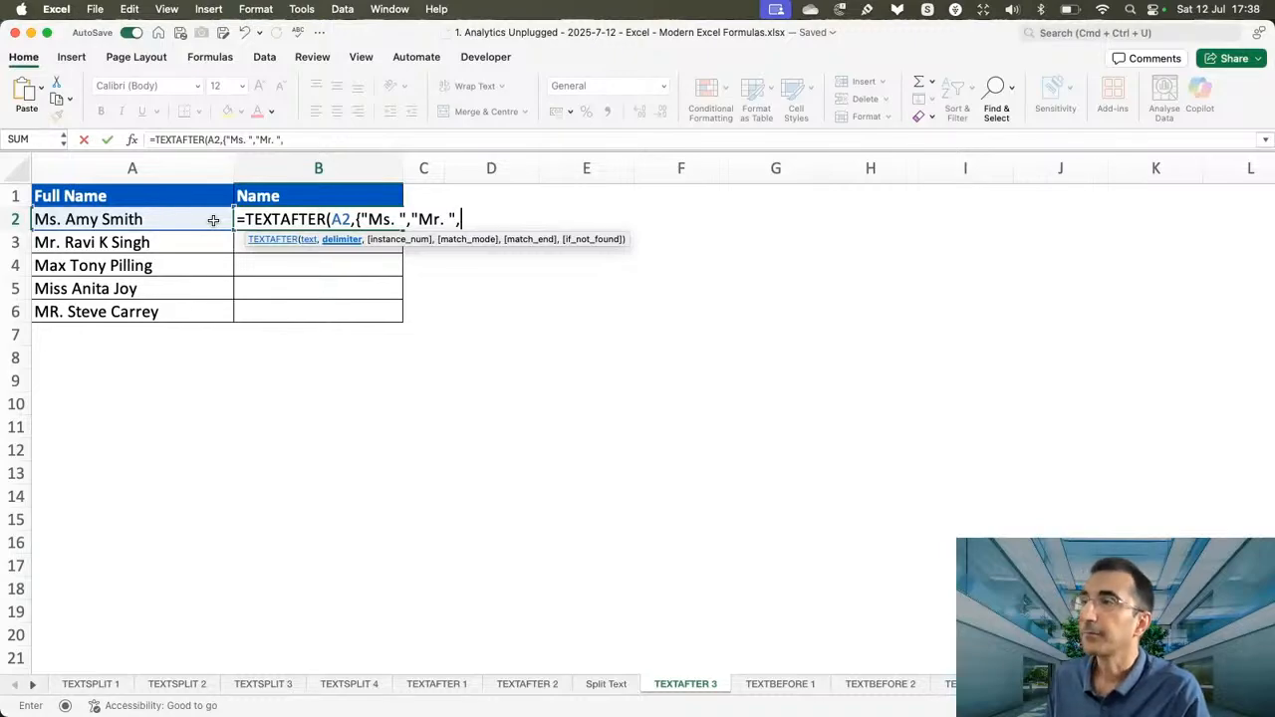
text(,"Miss ")
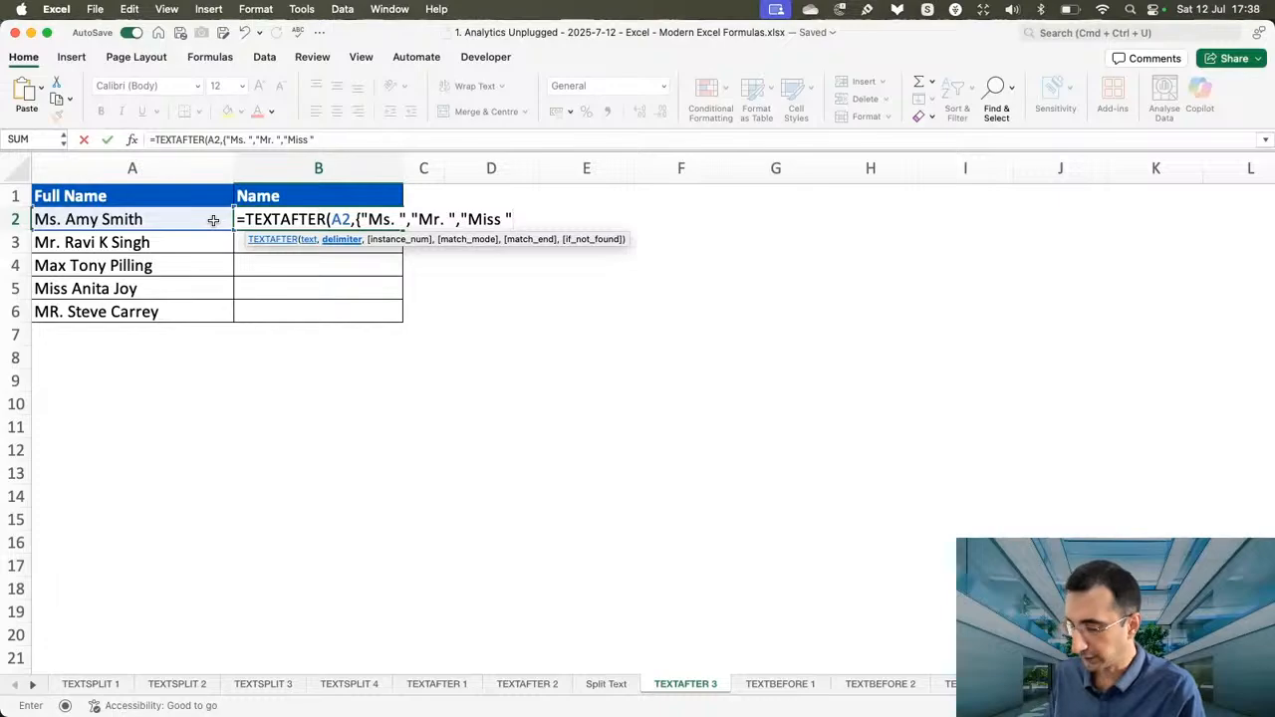
text(})
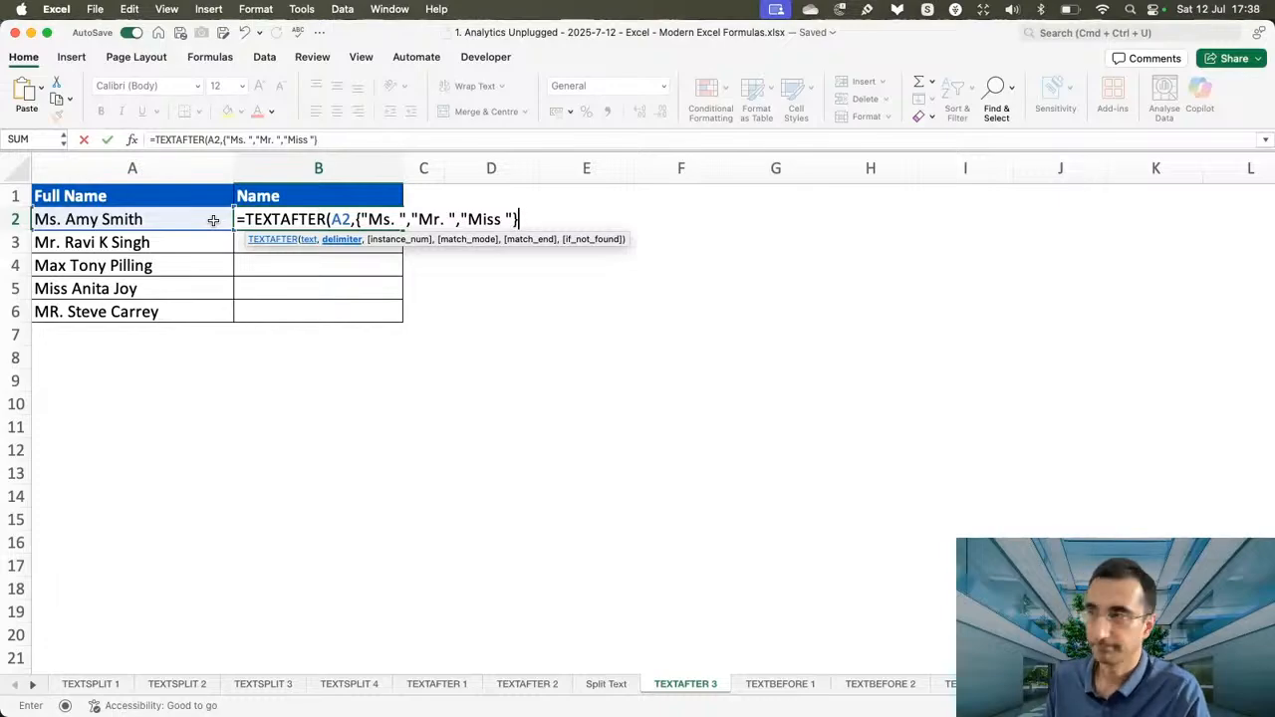
key(Return)
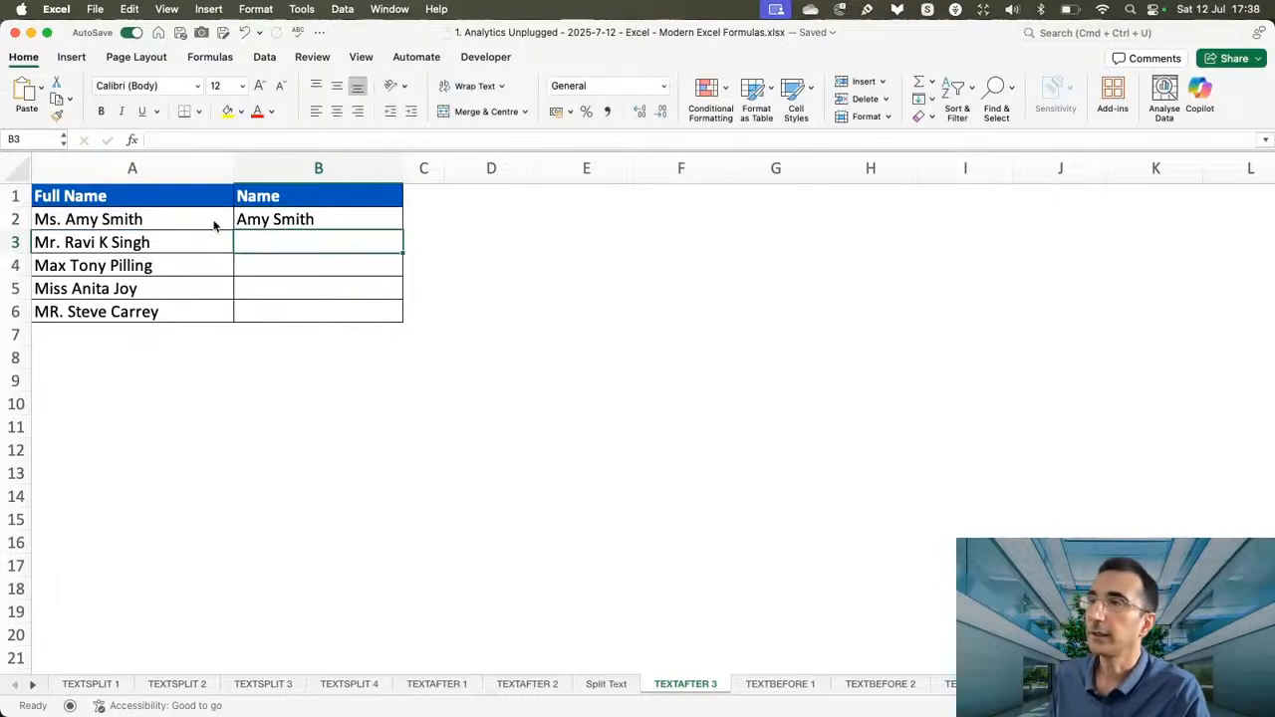
click(348, 218)
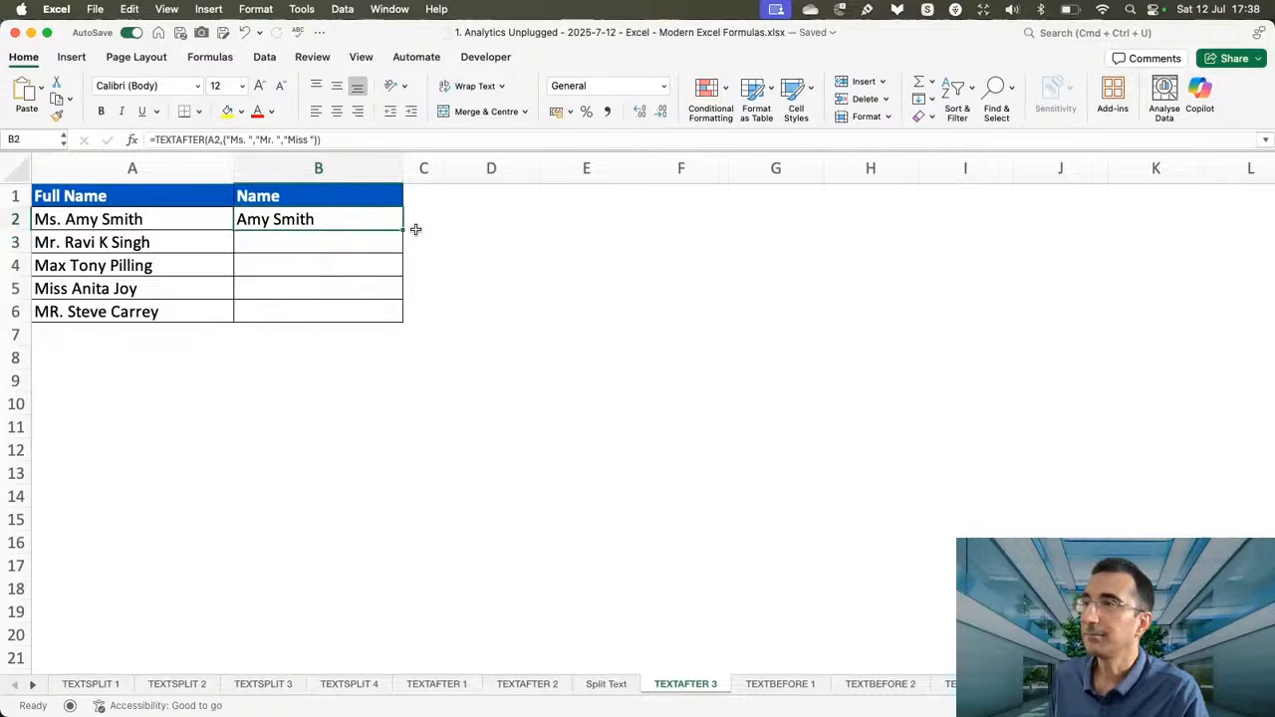
drag(401, 232, 381, 317)
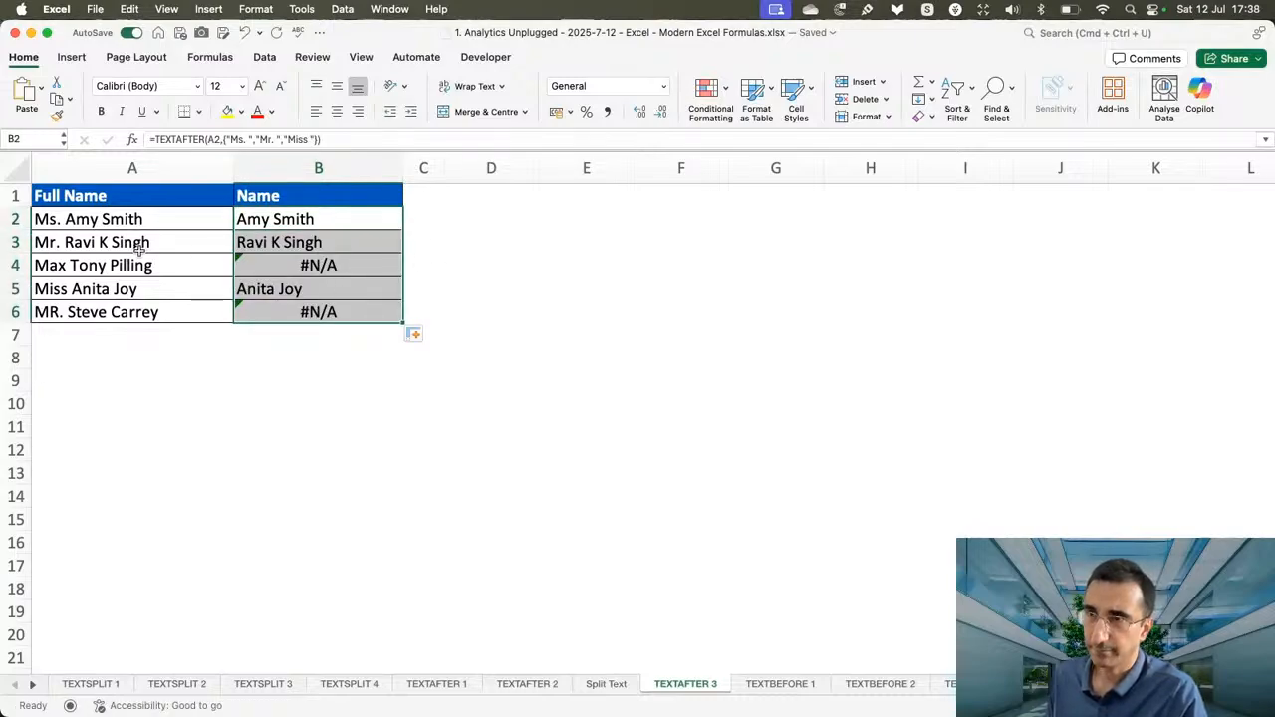
Inspect the formulas in B4 and B6 against their full names in column A to find the cause of the errors.
click(108, 267)
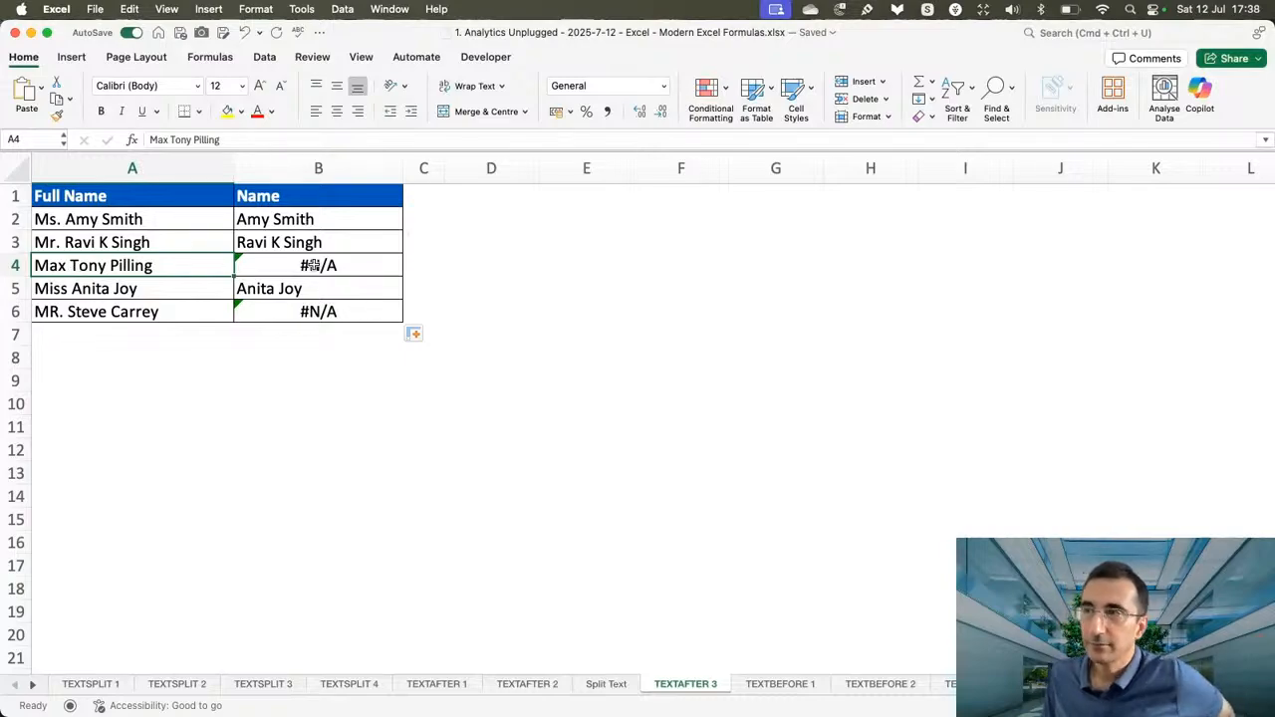
double_click(317, 265)
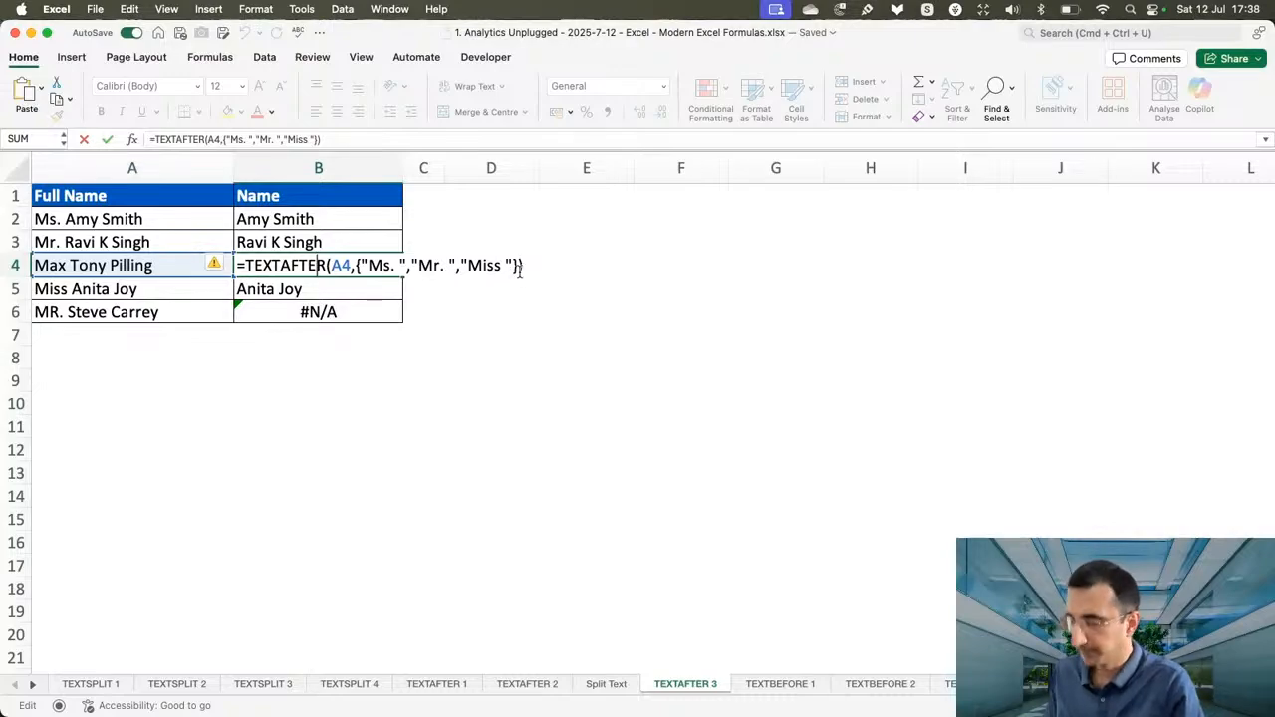
key(Return)
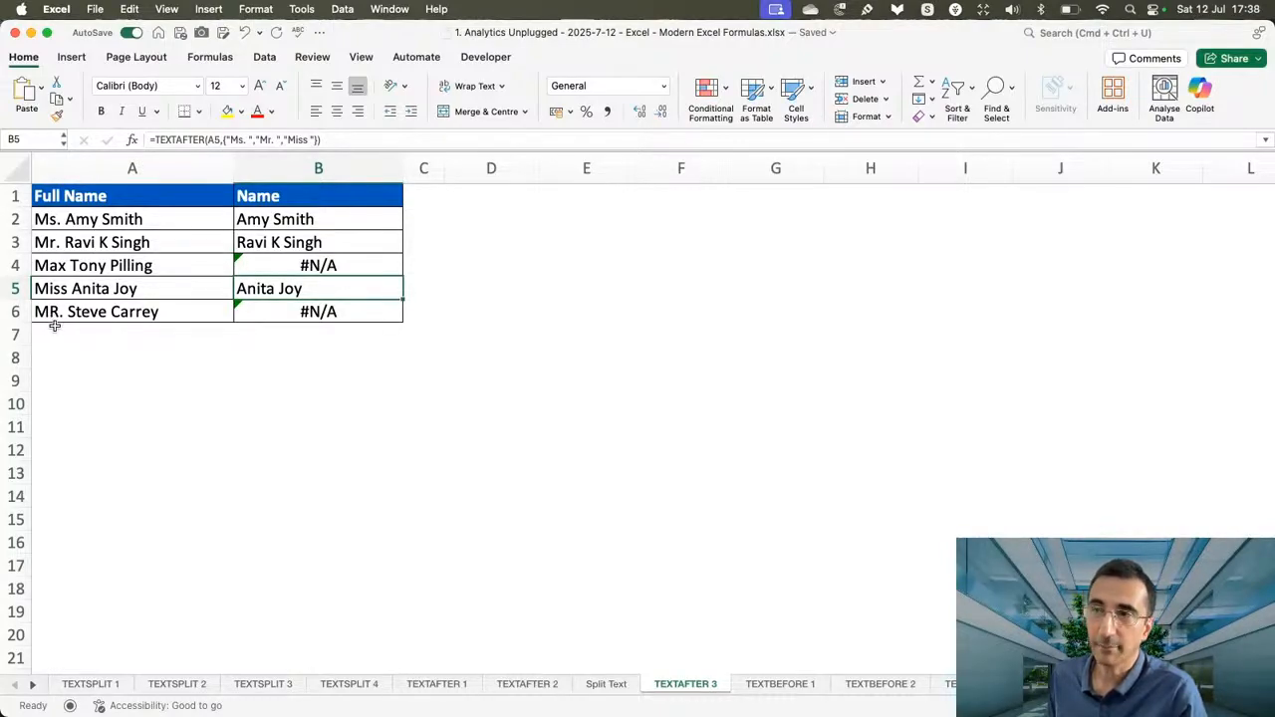
double_click(293, 309)
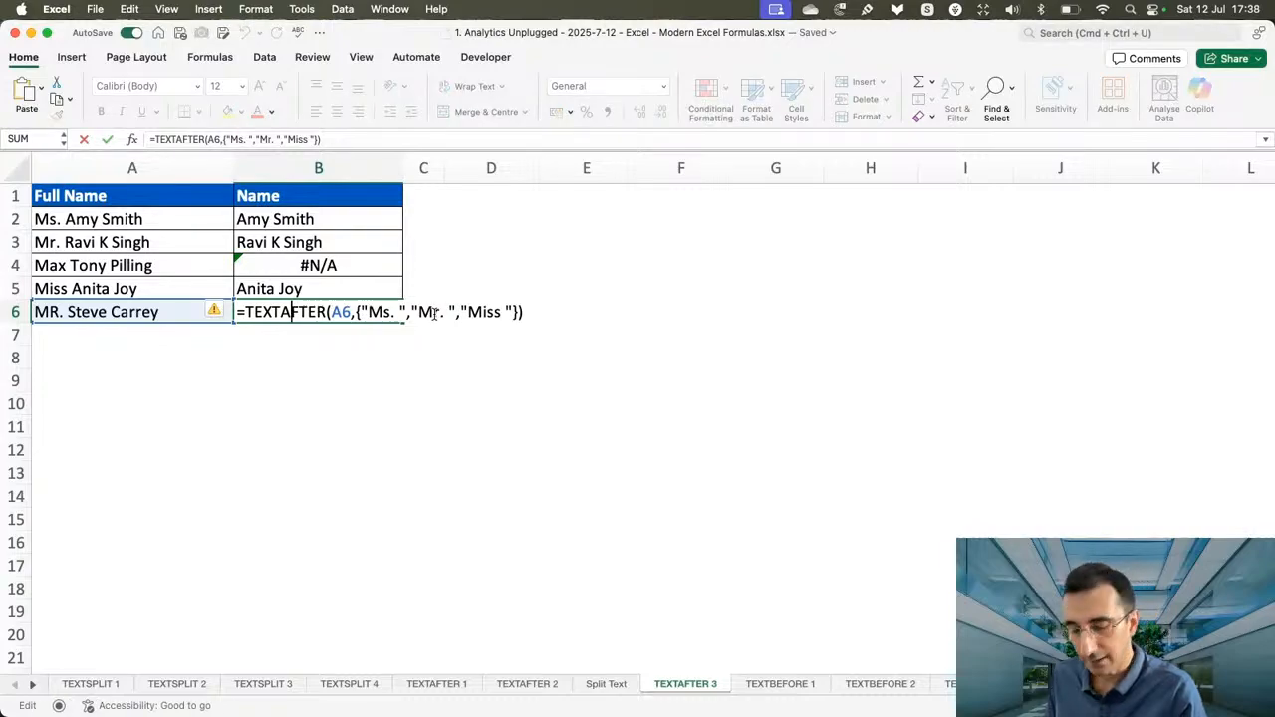
key(Escape)
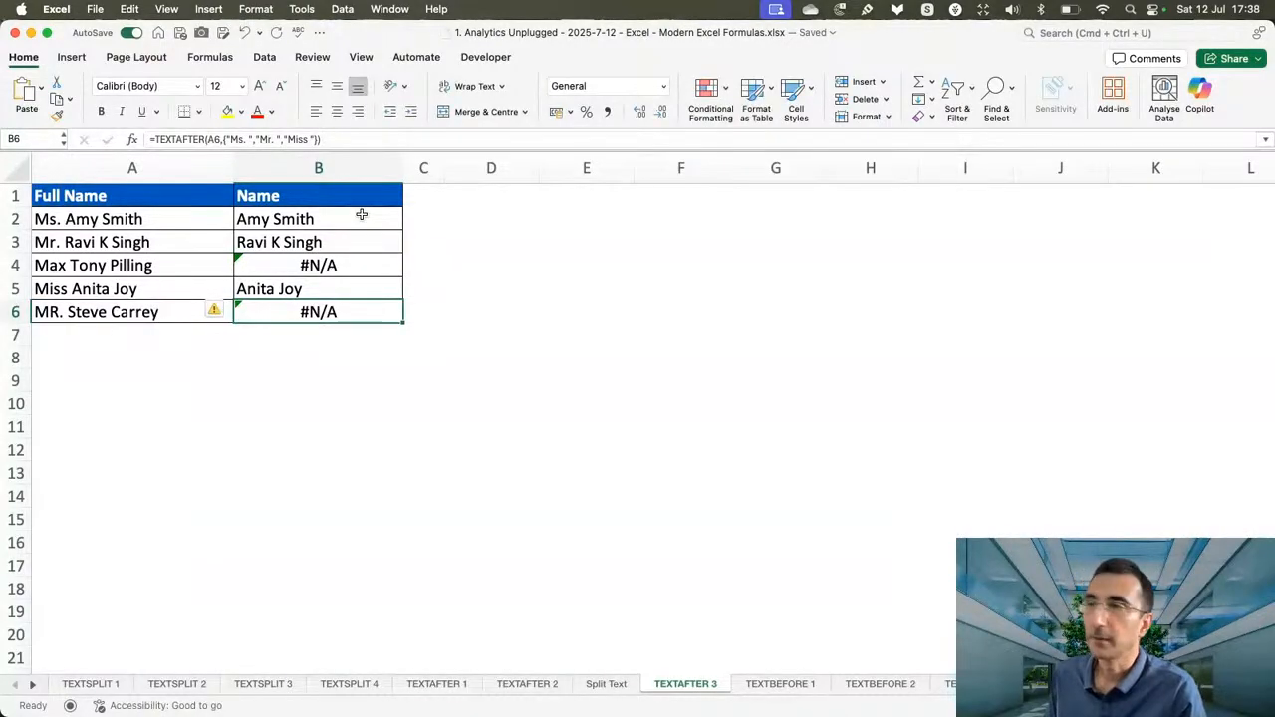
Make the B2 formula match case-insensitively by changing it to =TEXTAFTER(A2,{"Ms. ","Mr. ","Miss "},,1).
double_click(361, 216)
click(541, 215)
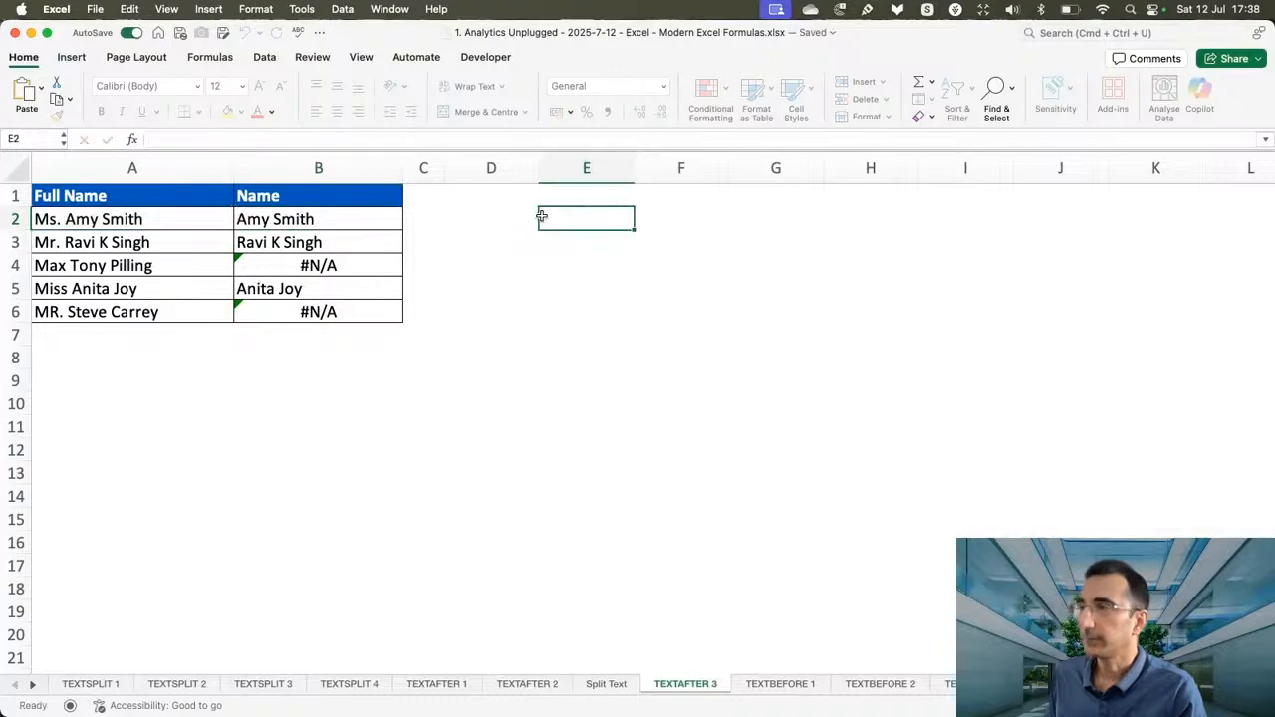
double_click(294, 221)
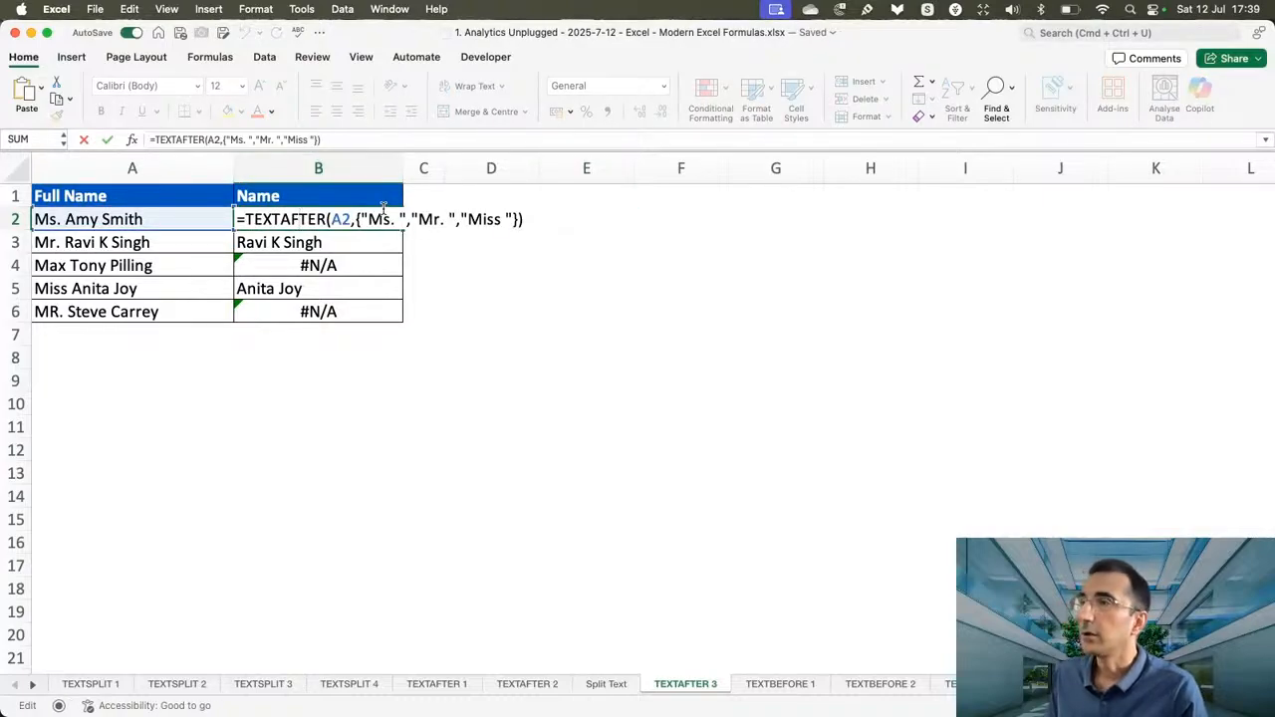
key(Right)
key(Right)
key(Right)
key(Right)
key(Right)
key(Right)
key(Right)
key(Right)
key(Right)
key(Right)
key(Right)
key(Right)
key(Right)
key(Right)
key(Right)
key(Right)
key(Right)
key(Right)
key(Right)
key(Right)
key(Right)
key(Right)
key(Right)
key(Right)
key(Right)
key(Right)
key(Right)
key(Right)
key(Right)
key(Right)
key(BackSpace)
text(,)
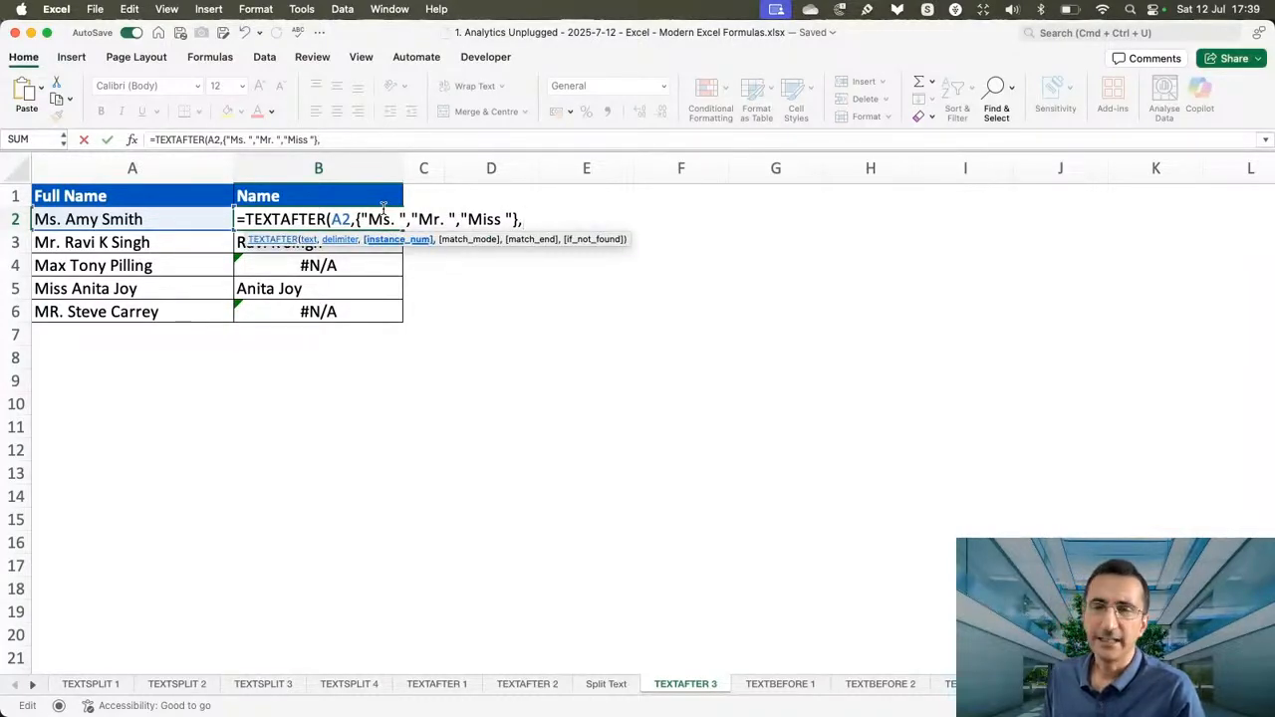
text(,)
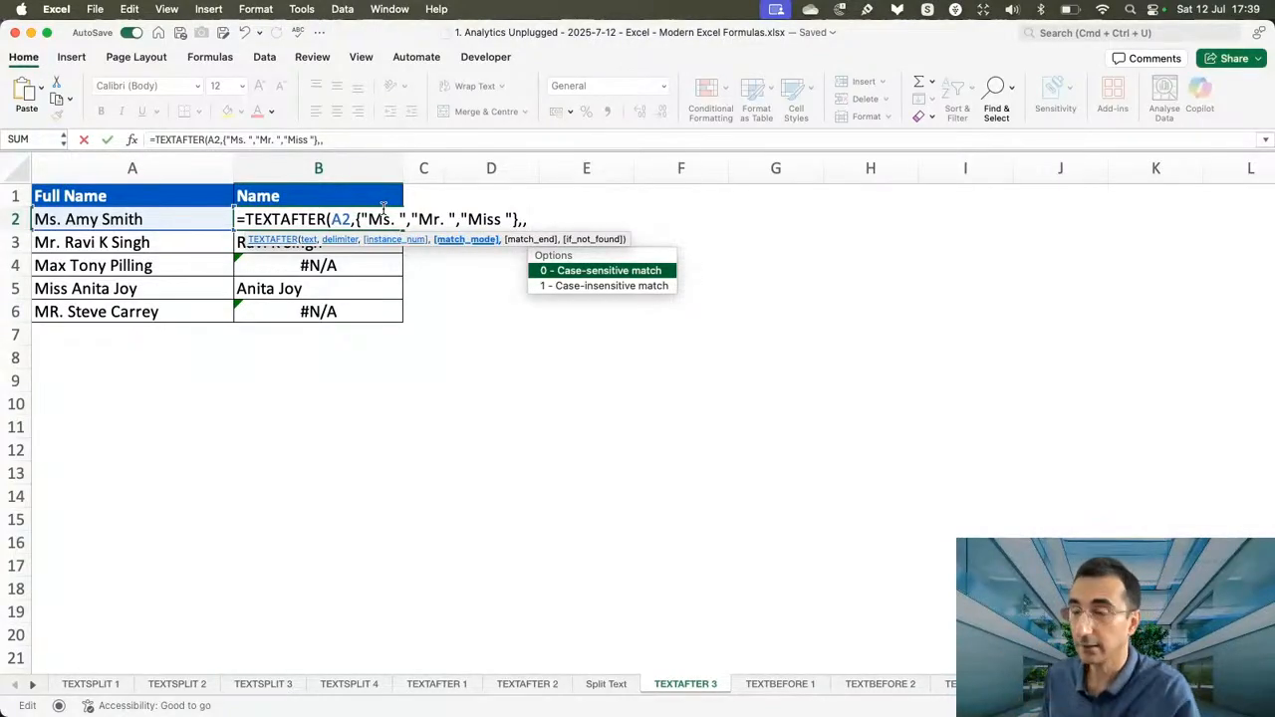
text(1)
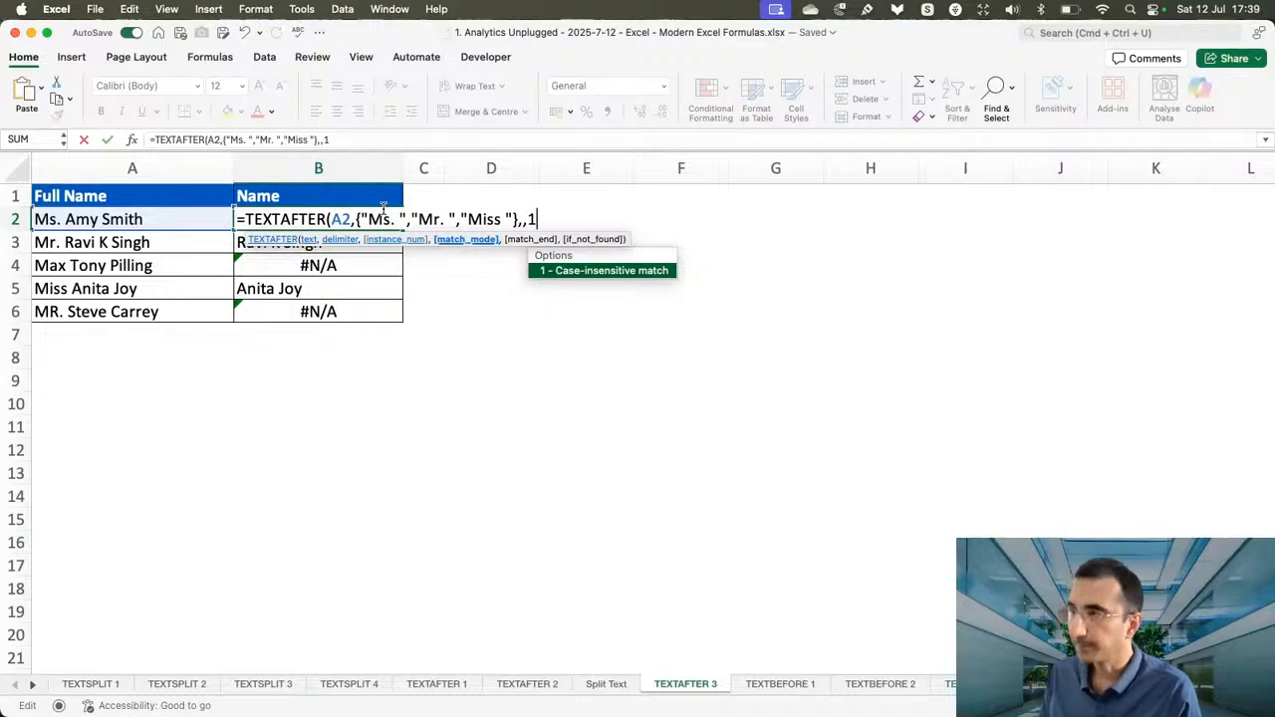
text())
key(Return)
Fill the case-insensitive TEXTAFTER formula from B2 down the Name column to B6.
click(367, 215)
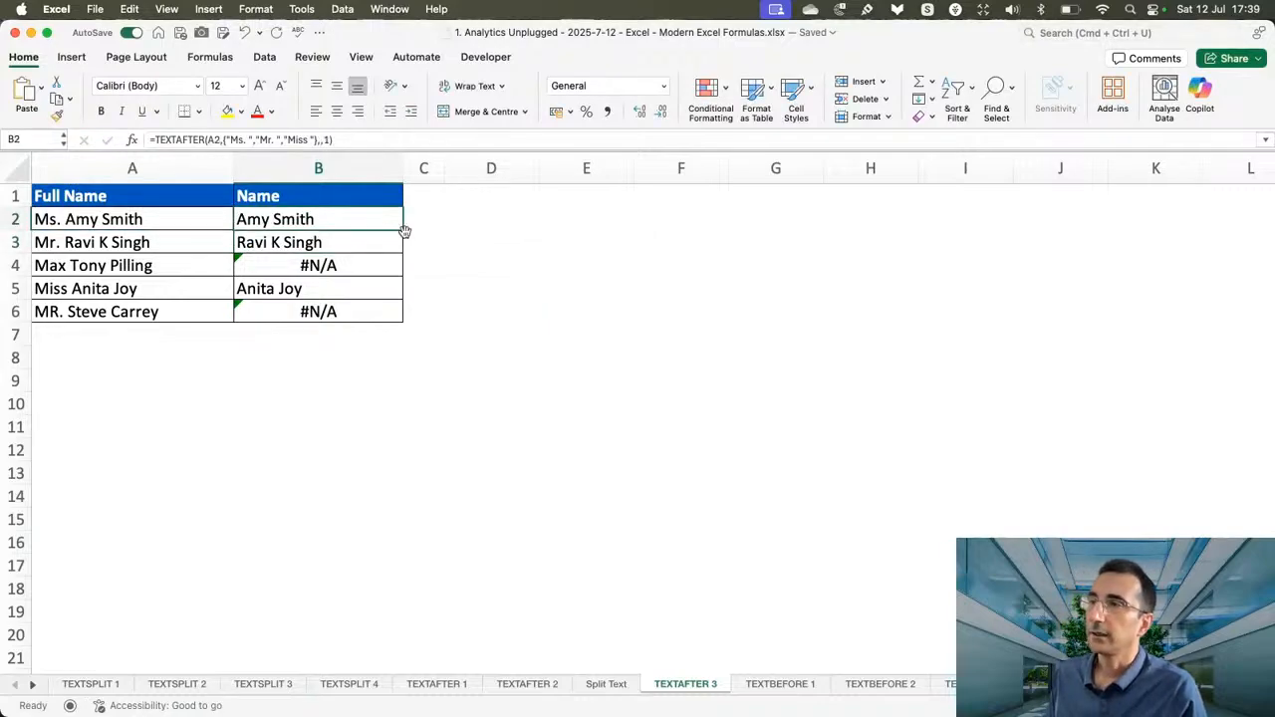
double_click(407, 232)
key(Return)
click(382, 226)
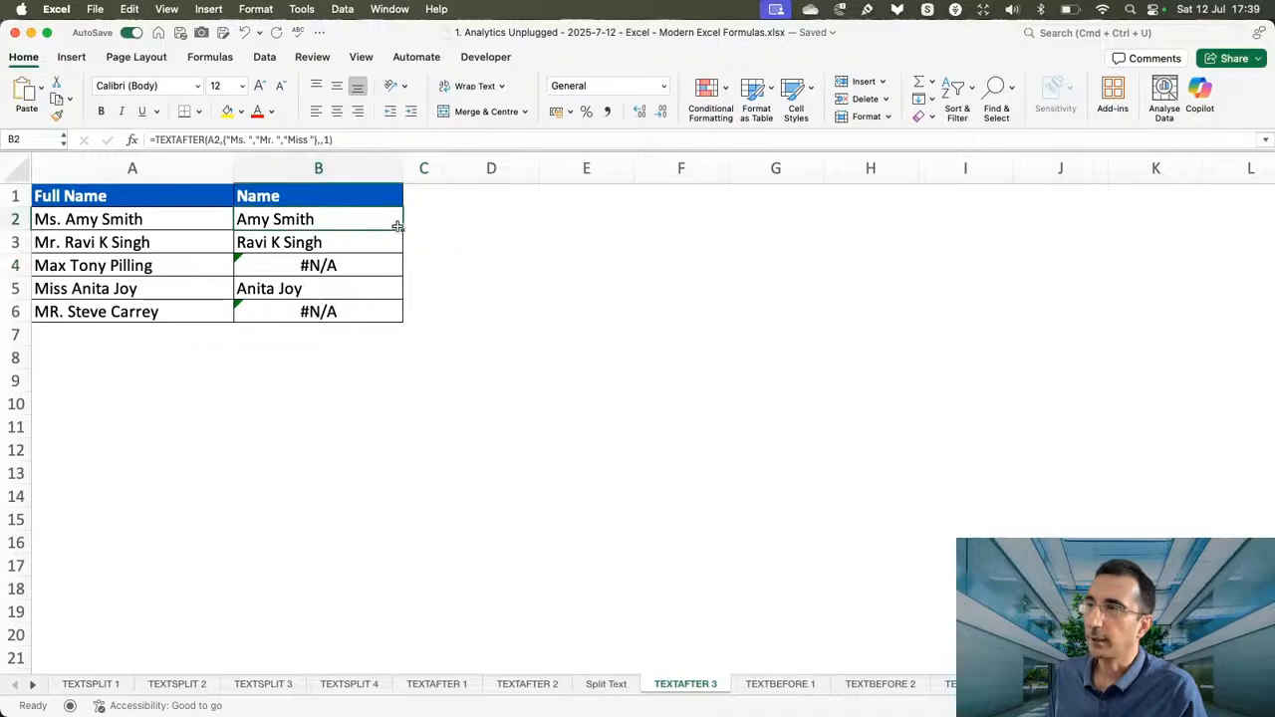
drag(396, 225, 399, 313)
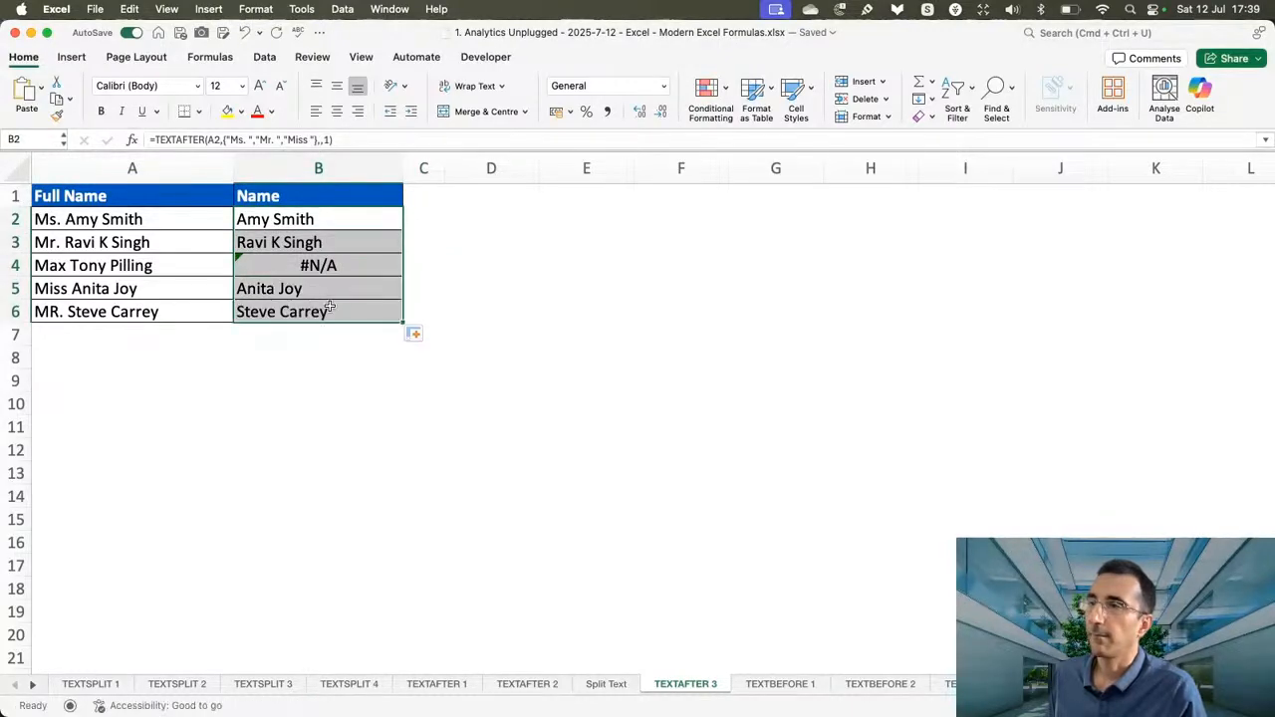
click(329, 308)
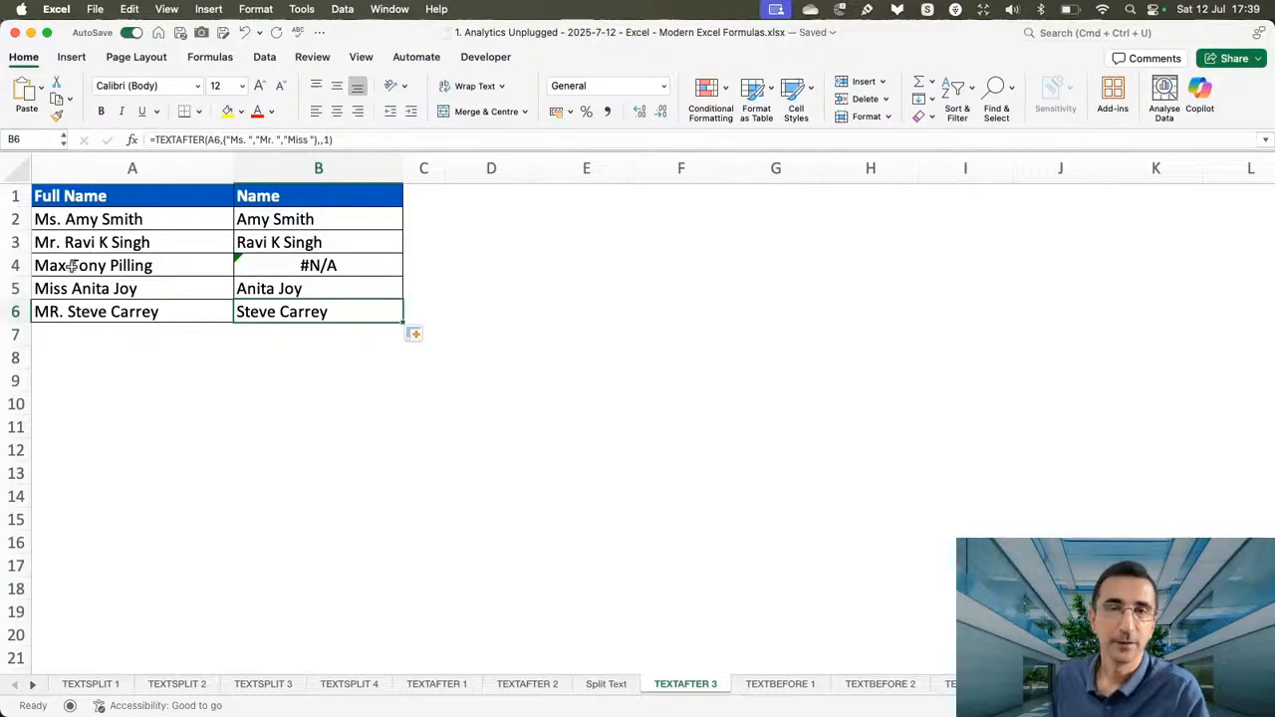
click(354, 213)
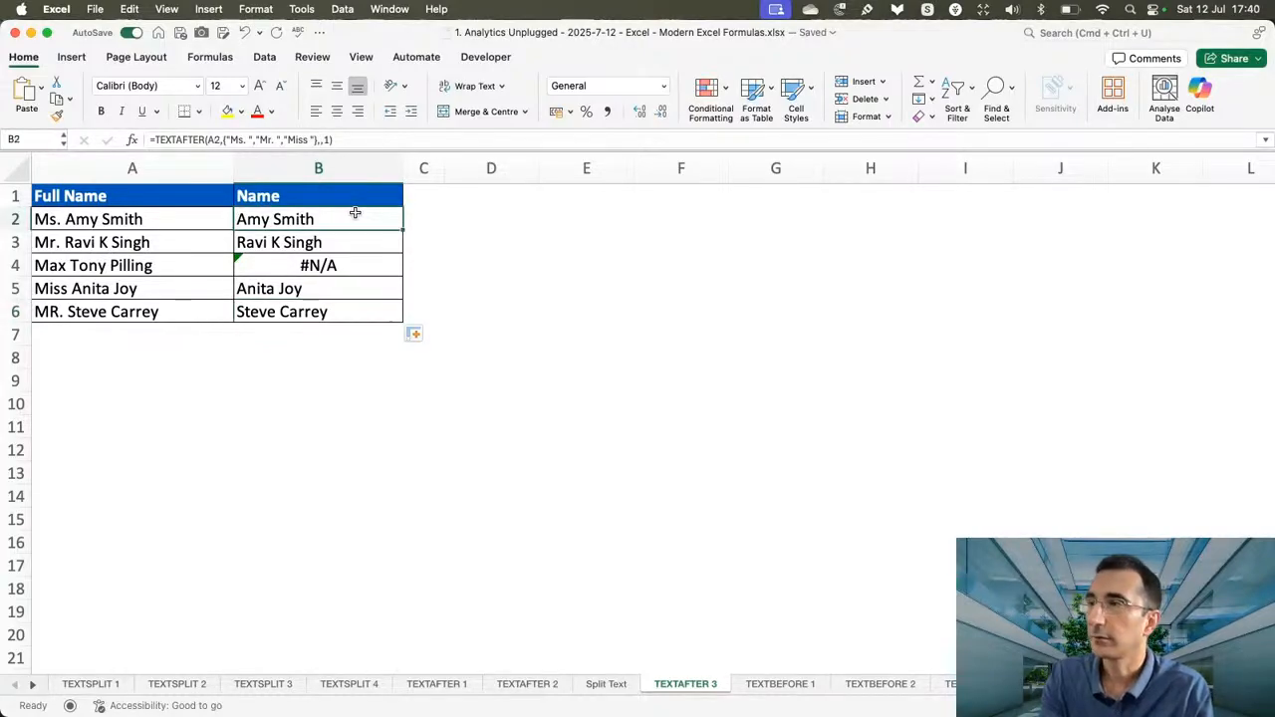
Change the B2 formula to =TEXTAFTER(A2,{"Ms. ","Mr. ","Miss "},-1) and fill it down the Name column to B6.
key(F2)
key(BackSpace)
key(BackSpace)
key(BackSpace)
key(BackSpace)
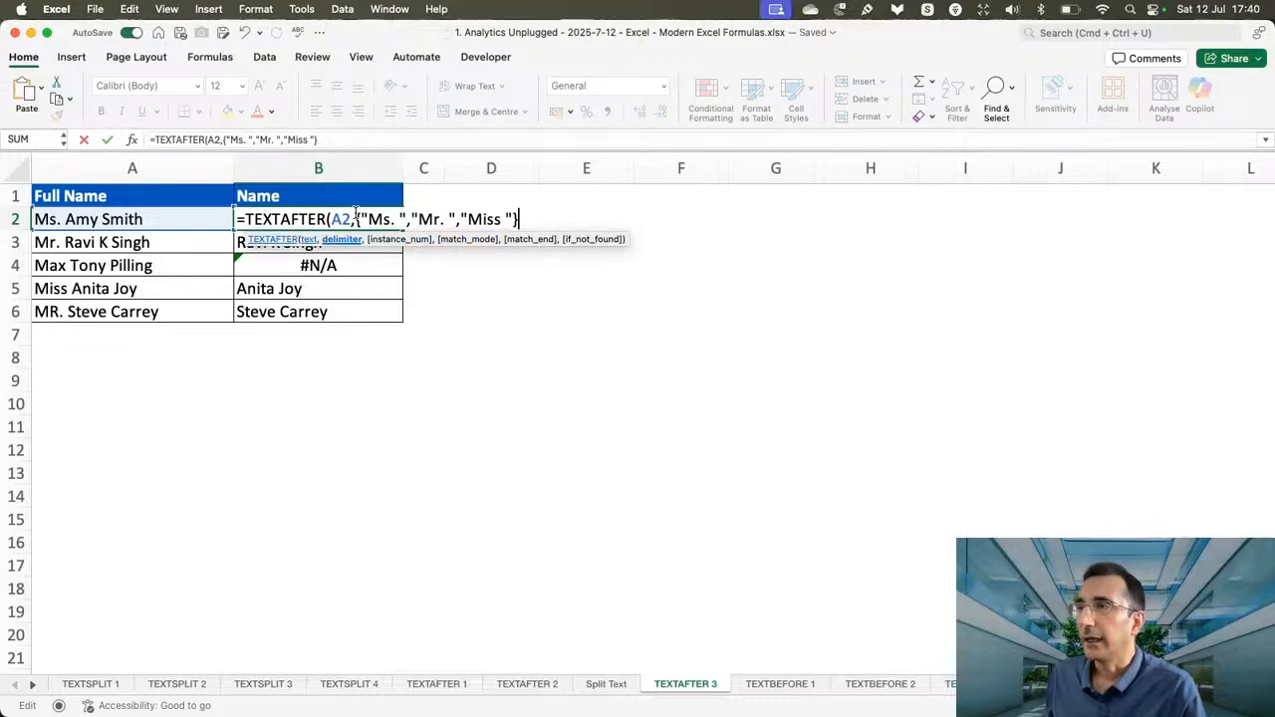
text(,)
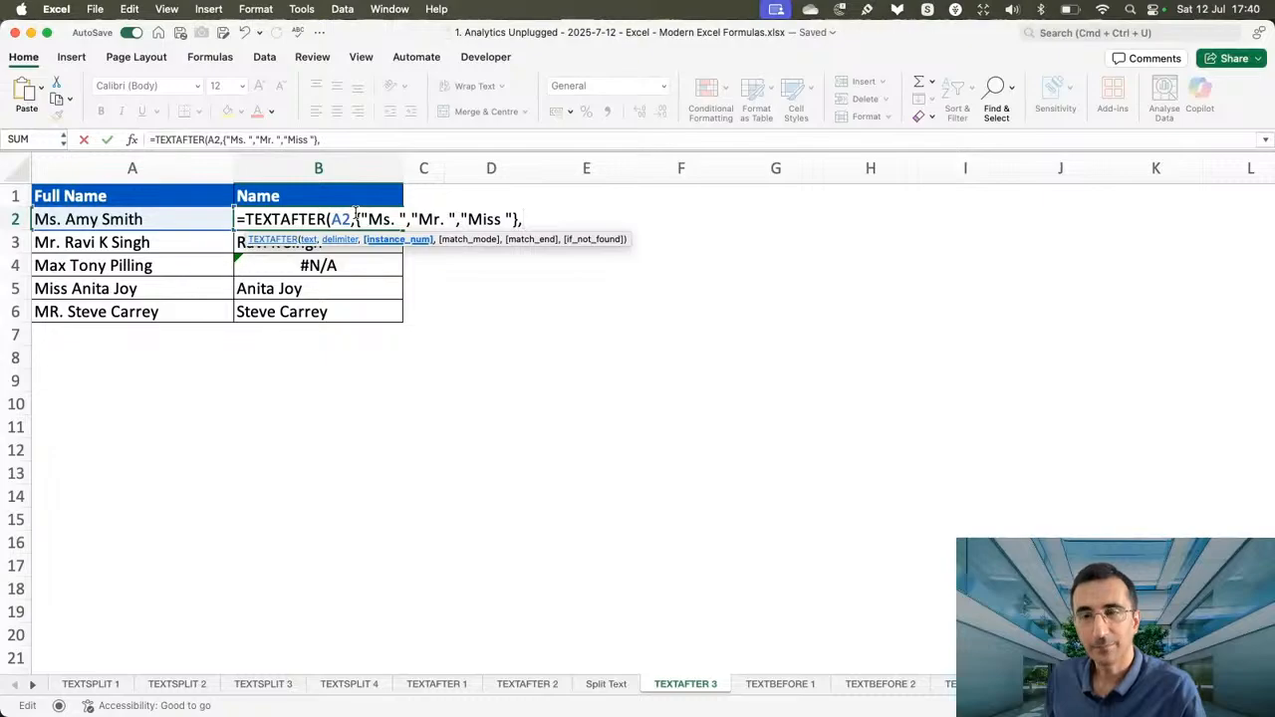
text(-1))
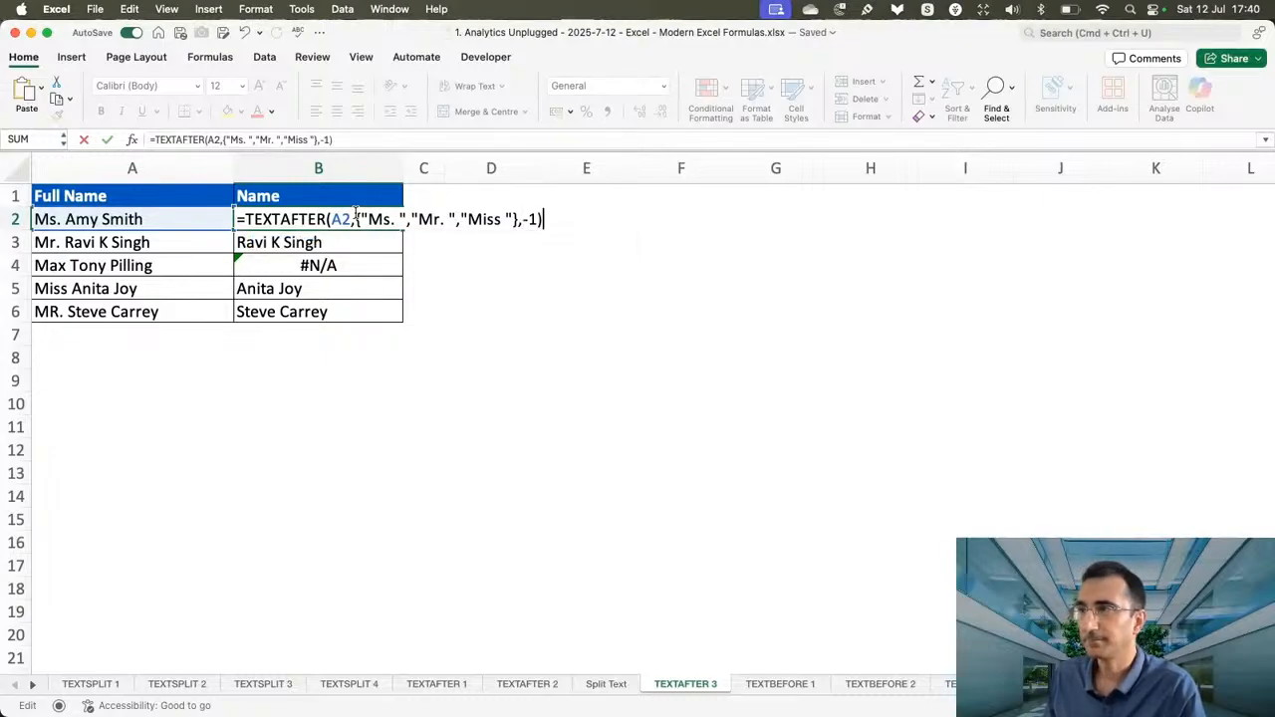
key(Return)
click(368, 223)
drag(402, 230, 390, 321)
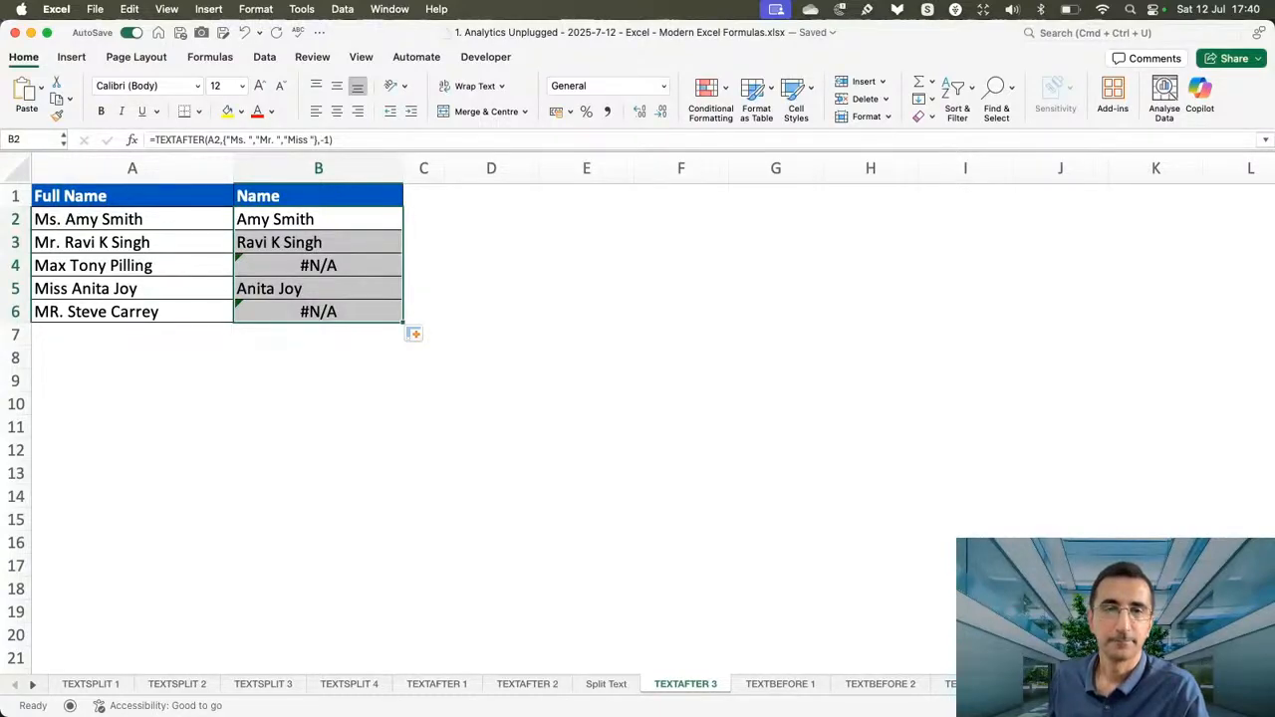
Extend the B2 formula with case-insensitive matching and match to end, =TEXTAFTER(A2,{"Ms. ","Mr. ","Miss "},-1,1,1), and fill it down to B6.
click(338, 216)
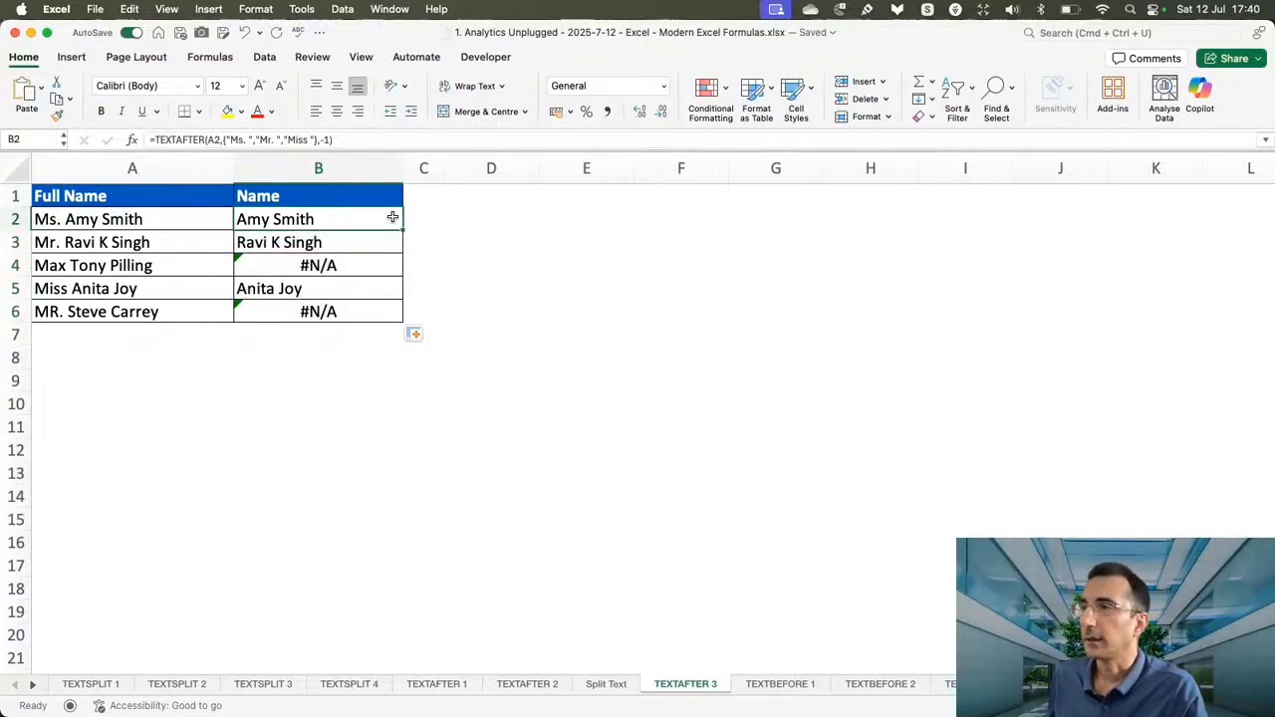
click(351, 139)
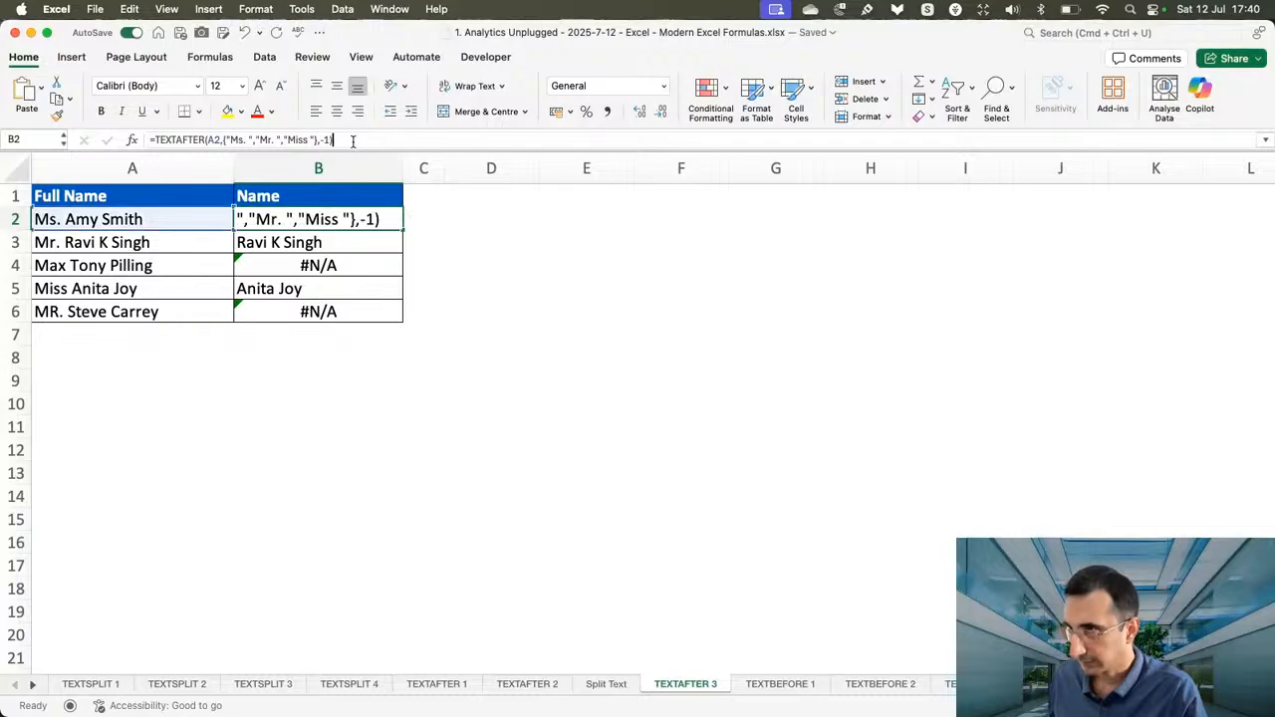
key(BackSpace)
key(BackSpace)
text(1,)
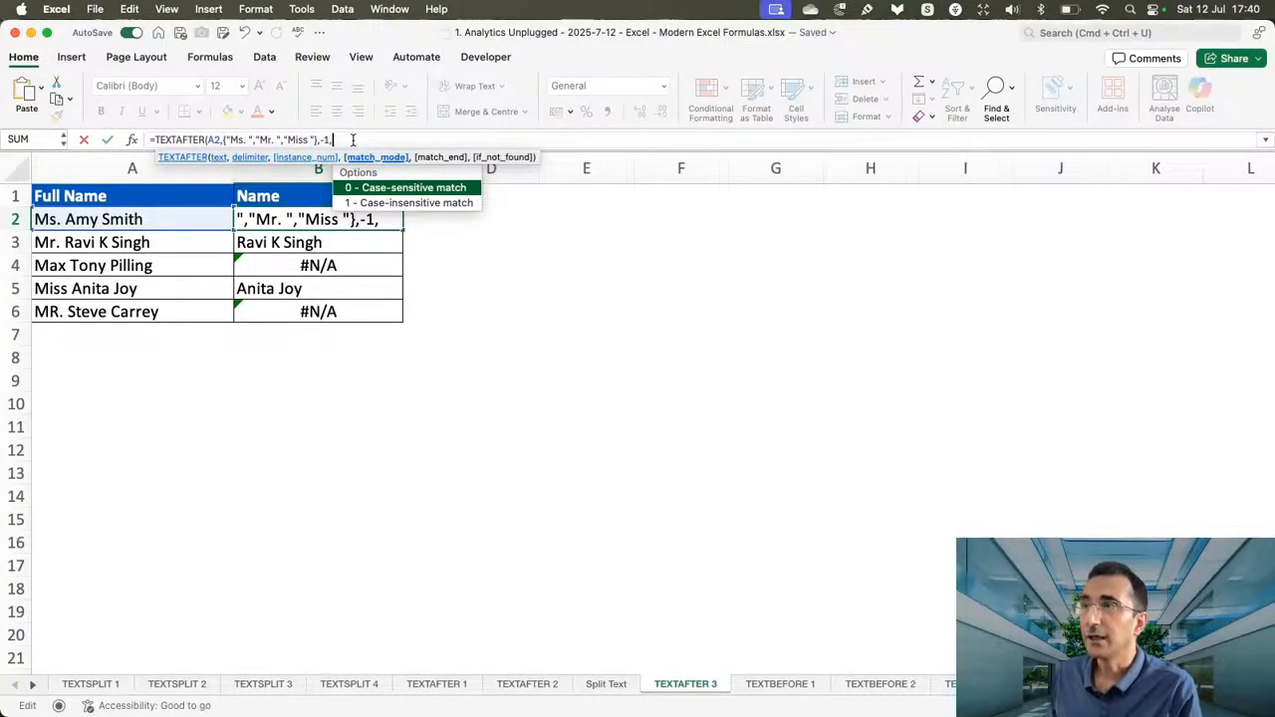
key(Down)
text(1)
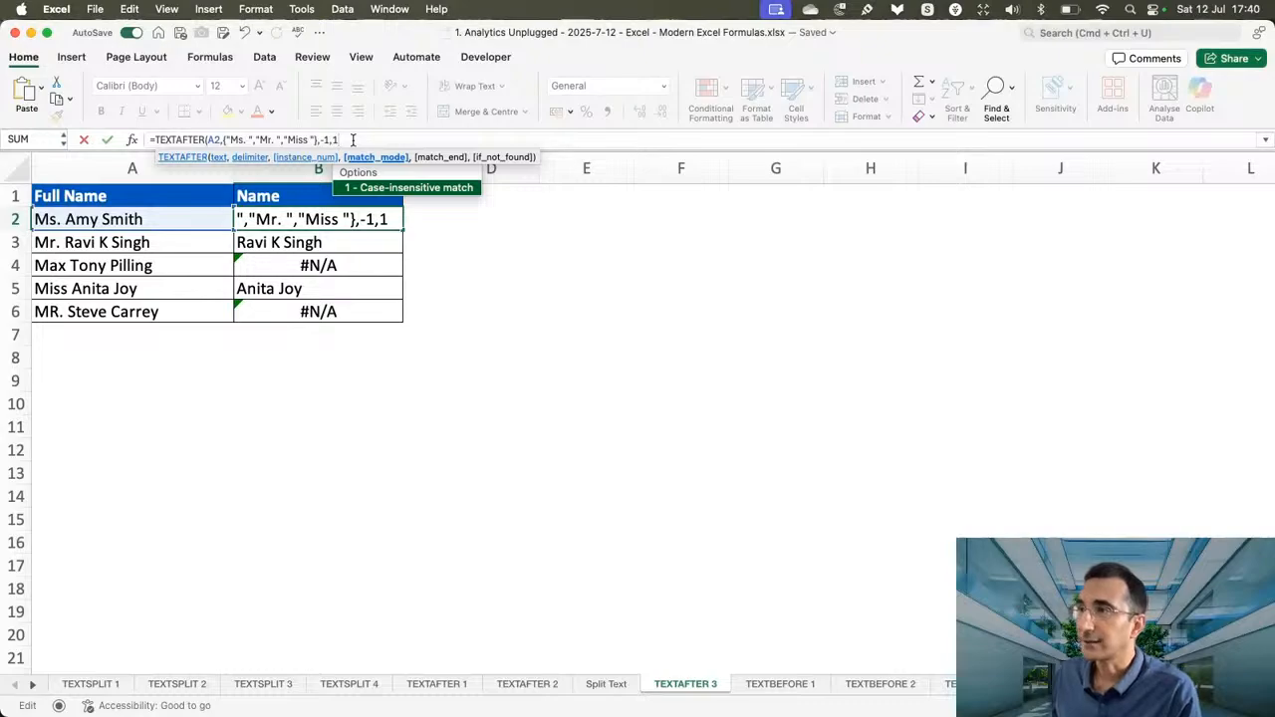
text(,)
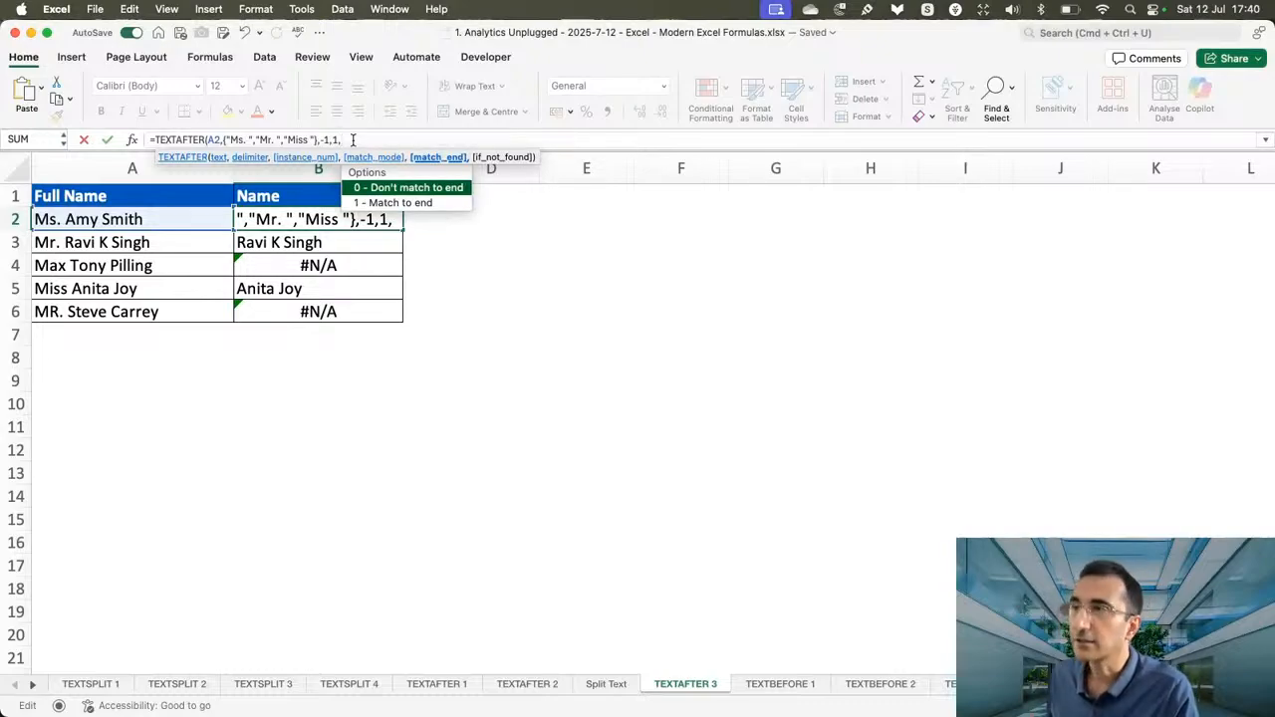
text(1)
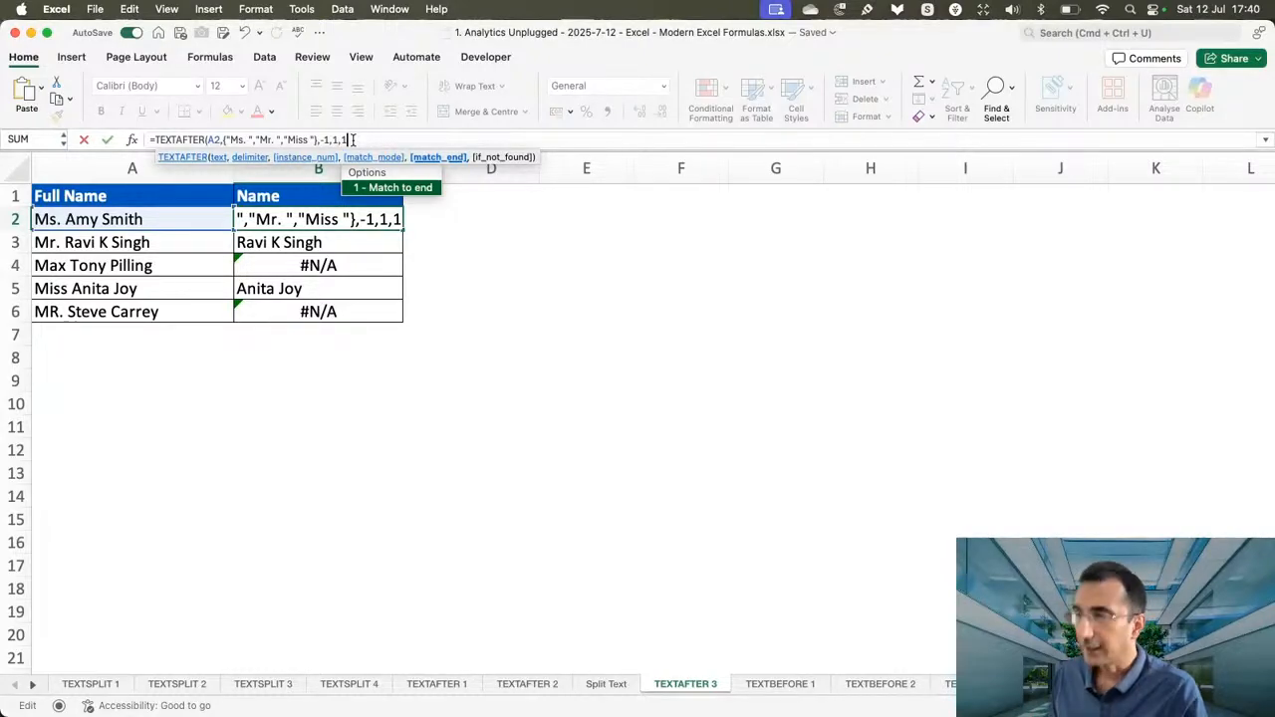
text())
key(Return)
click(371, 220)
drag(404, 230, 389, 315)
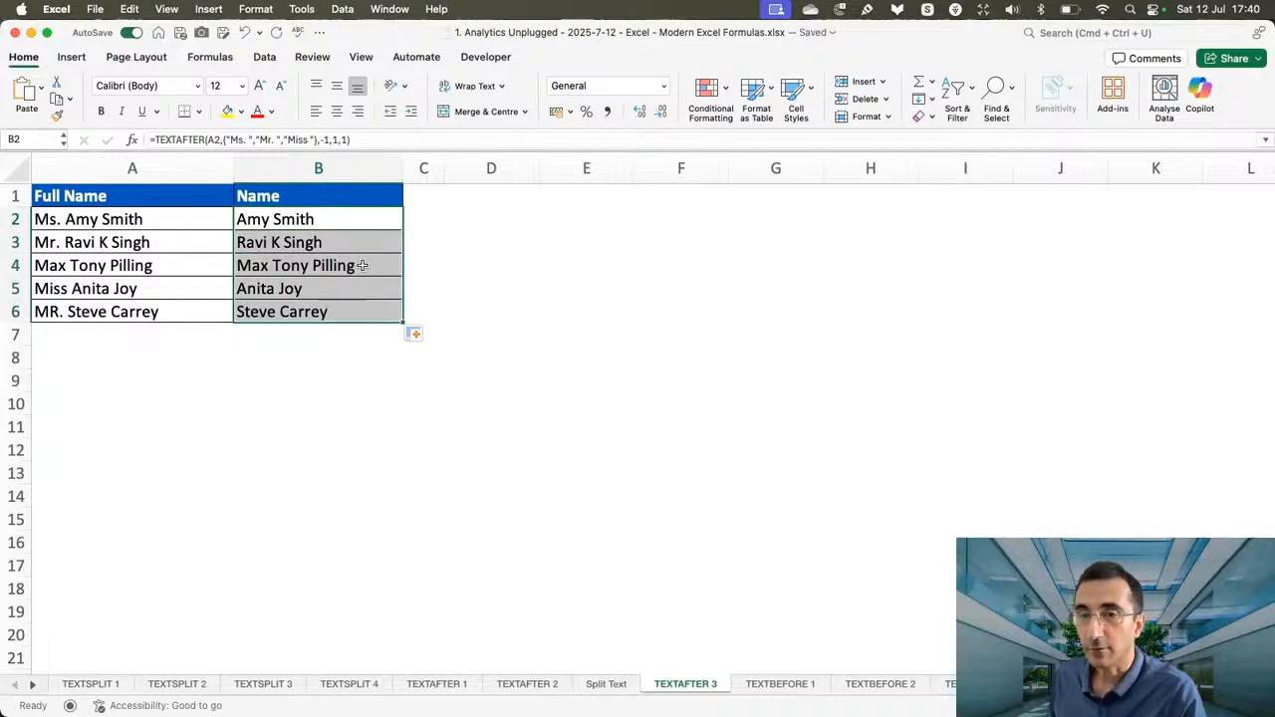
Examine the match_end options of the TEXTAFTER formula in B4, keeping the argument at 1.
click(362, 265)
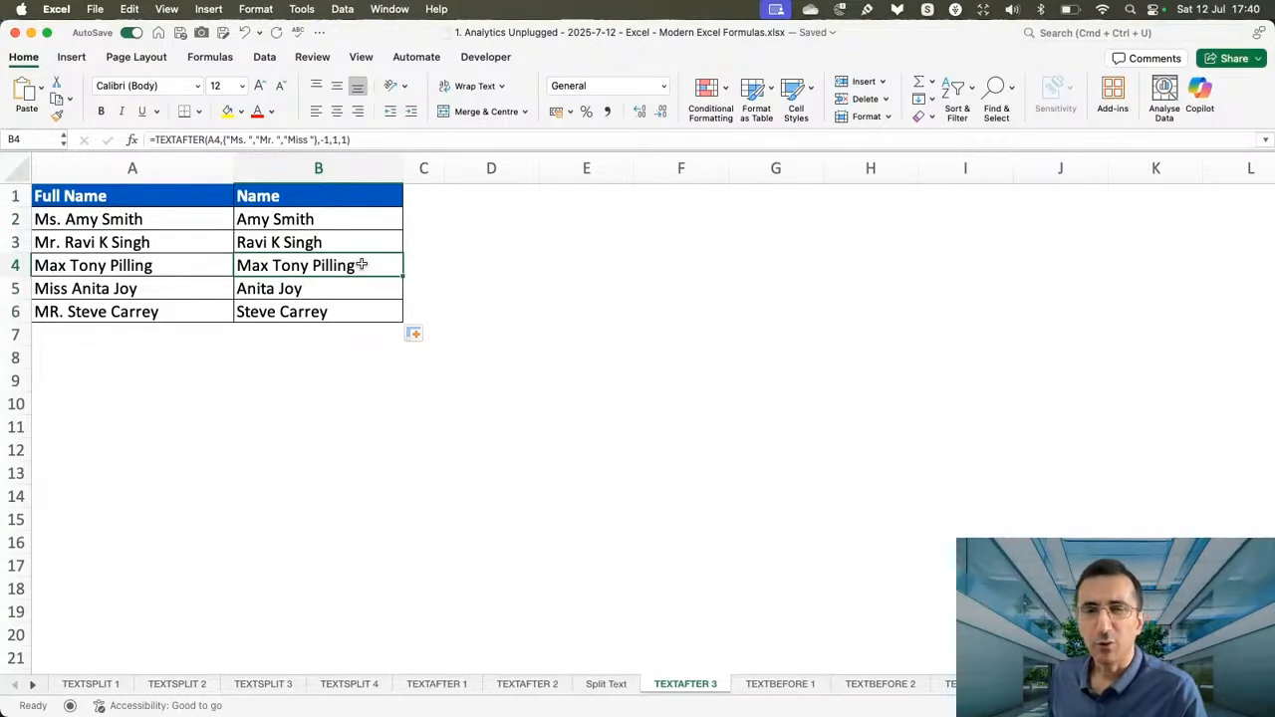
double_click(360, 265)
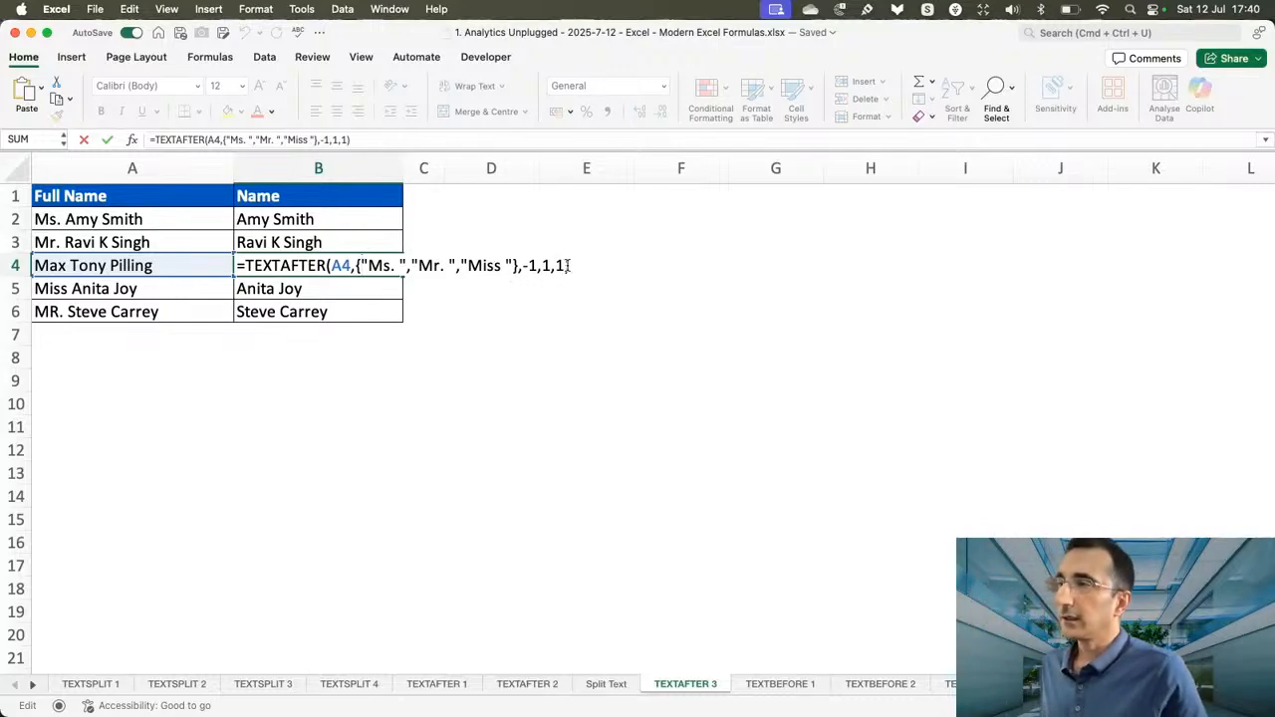
click(568, 265)
key(BackSpace)
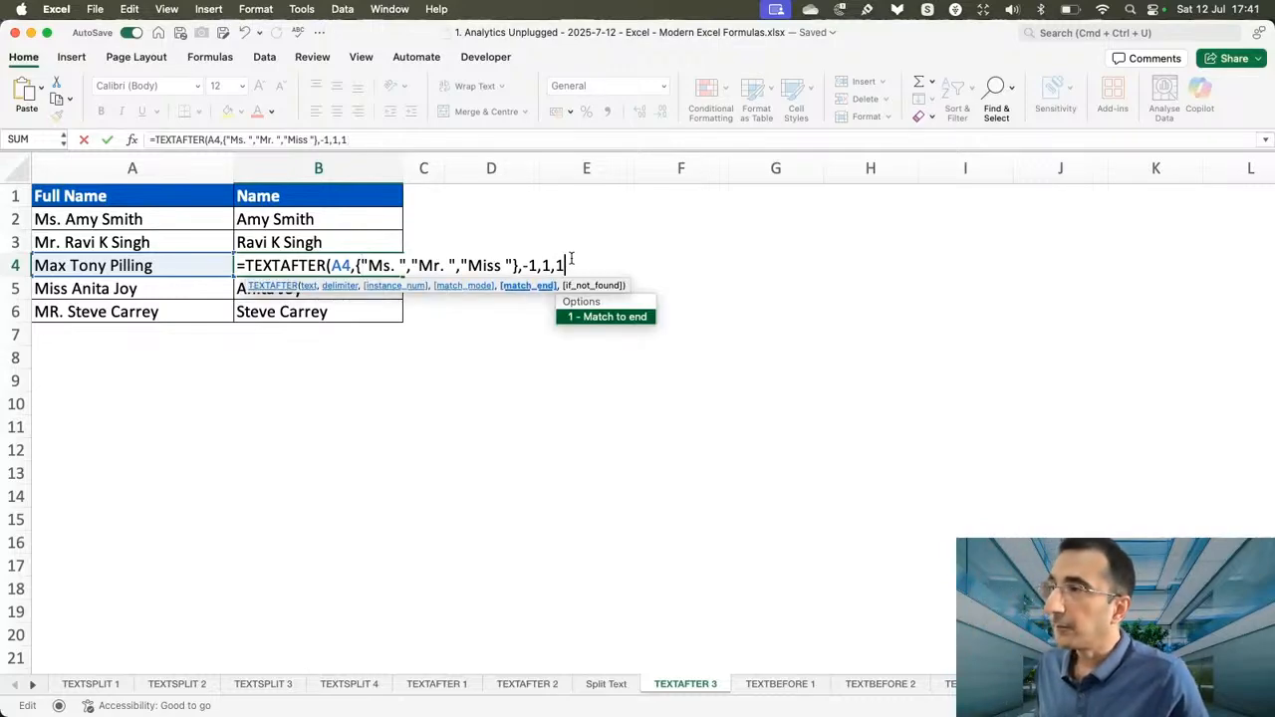
key(BackSpace)
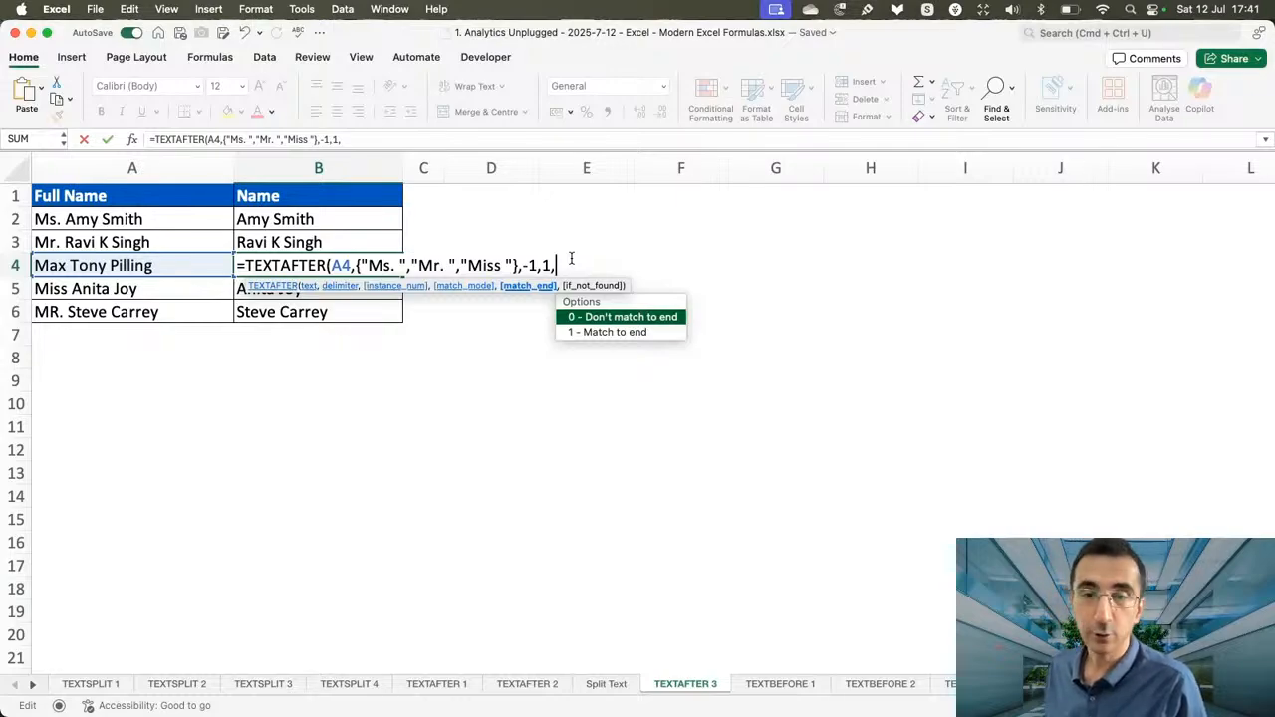
text(1))
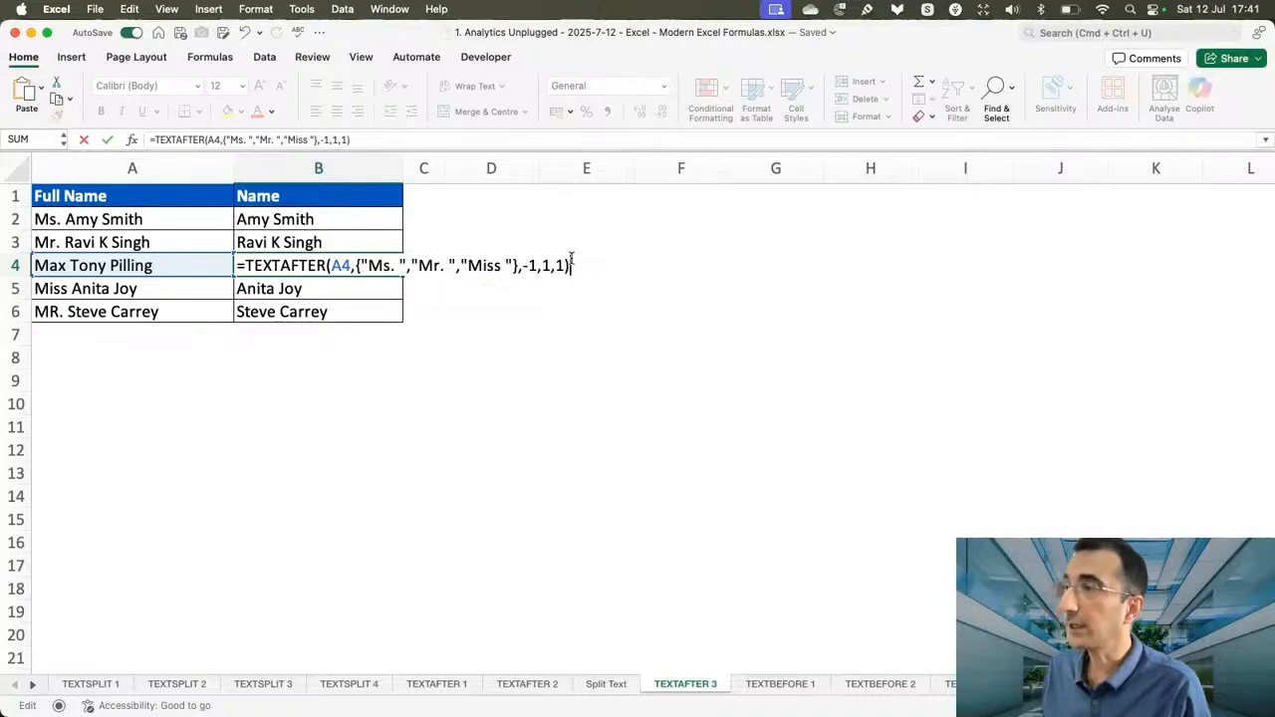
key(Return)
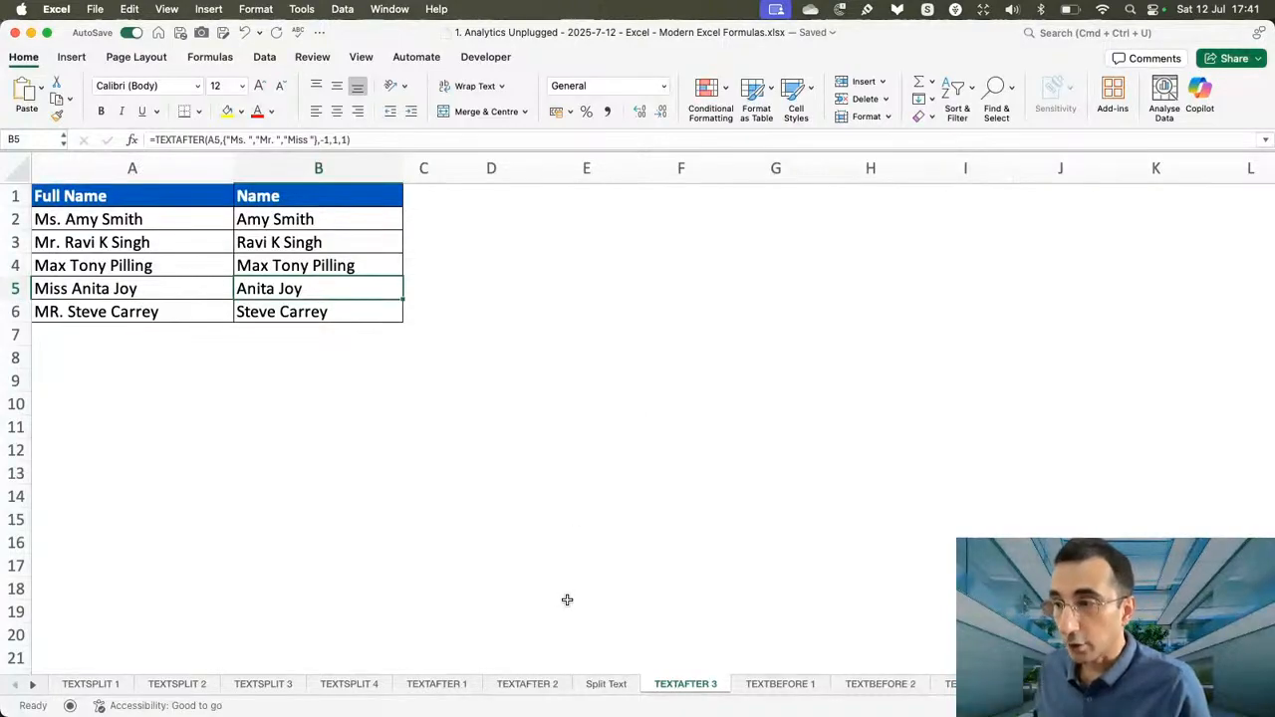
Review the last-name formulas on the TEXTAFTER 1, TEXTAFTER 2 and Split Text sheets, and return to TEXTAFTER 3.
click(436, 684)
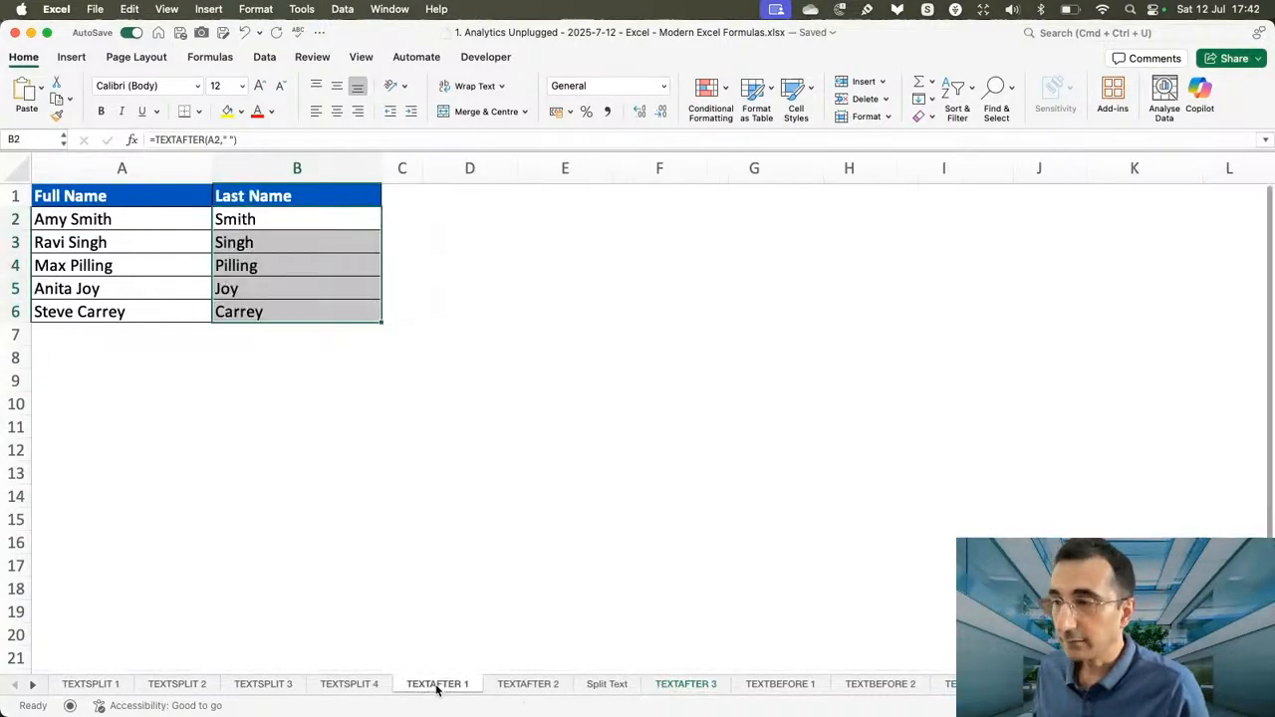
click(319, 257)
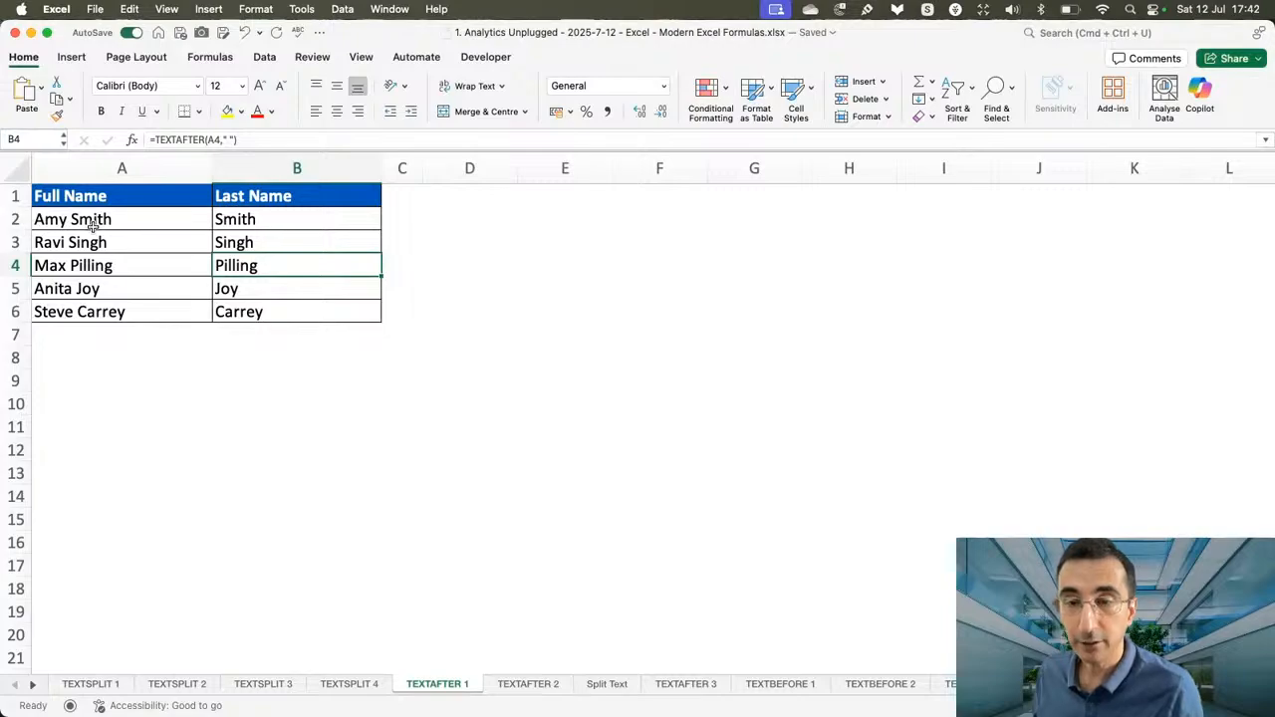
click(528, 683)
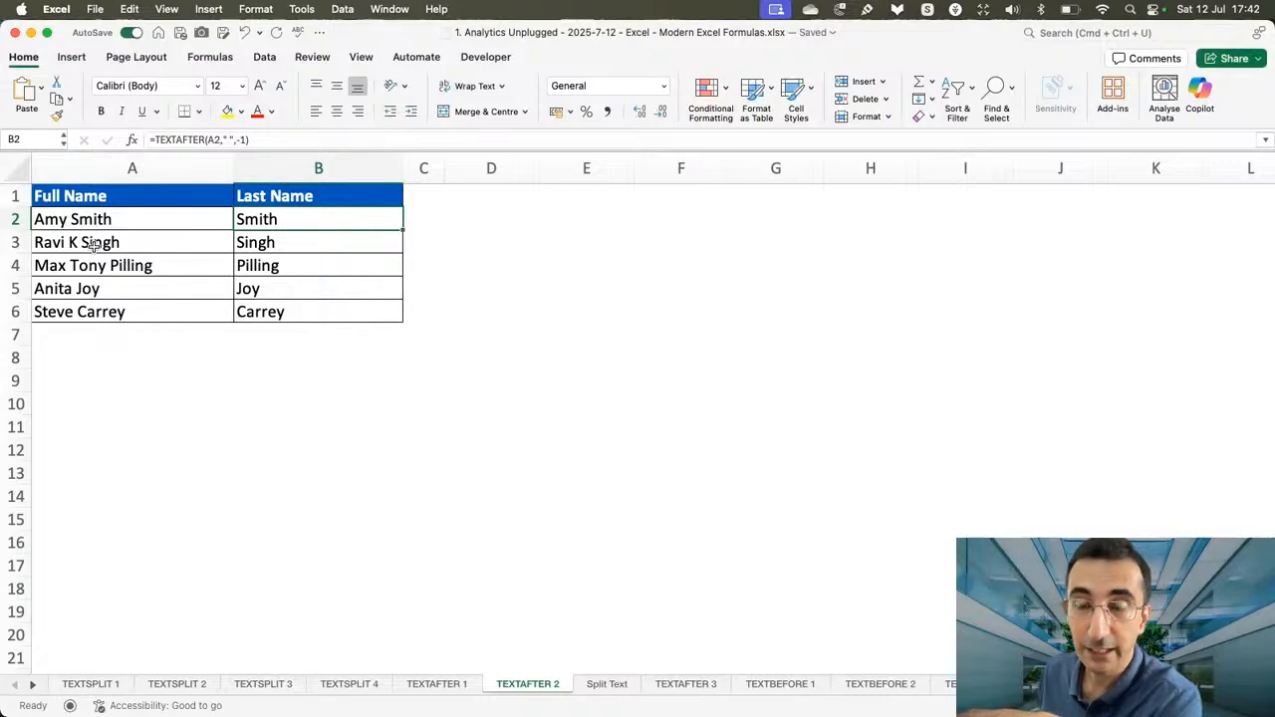
click(615, 686)
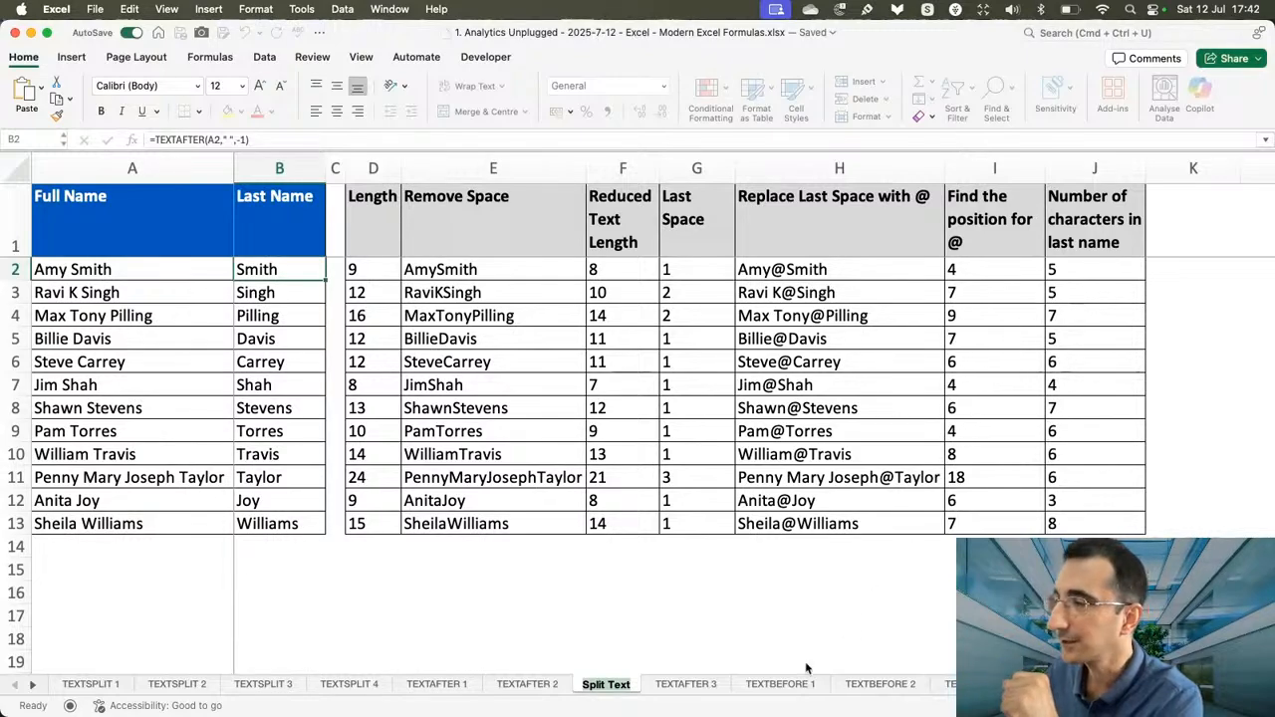
click(691, 686)
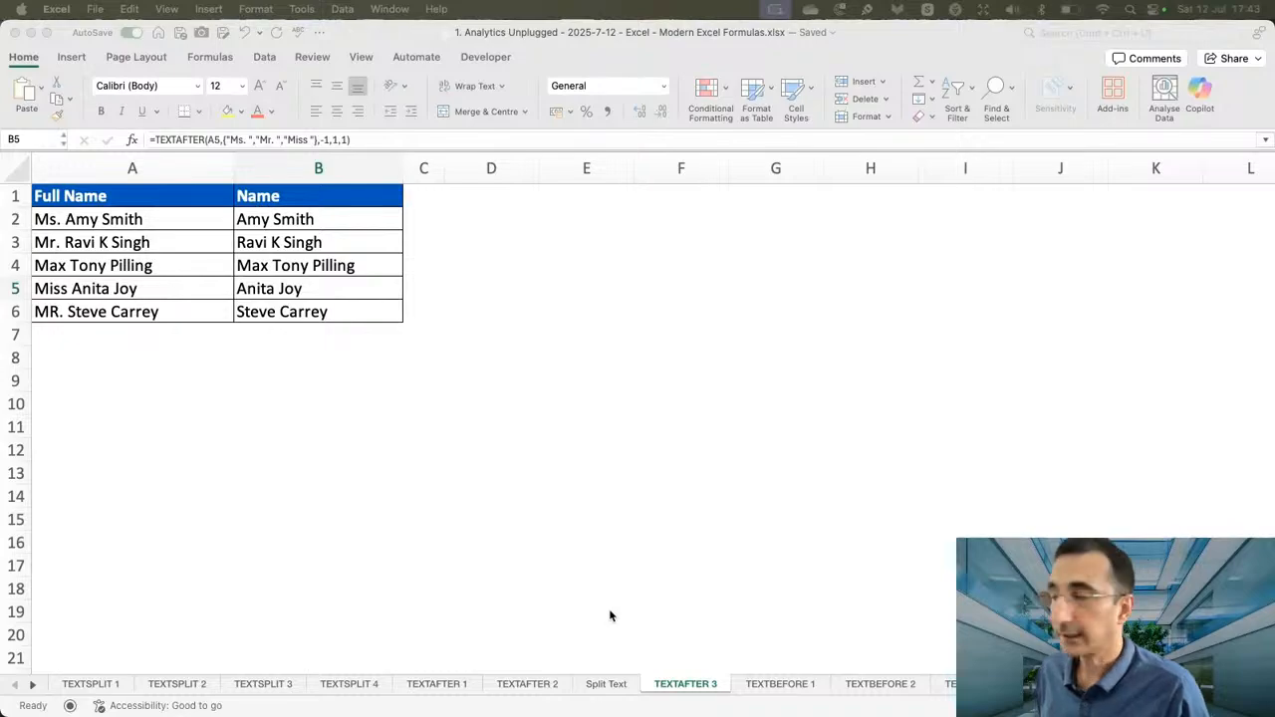
On the TEXTBEFORE 1 sheet, enter =TEXTBEFORE(A2,",") in B2 and fill it down the Last Name column to B6.
click(781, 688)
click(781, 686)
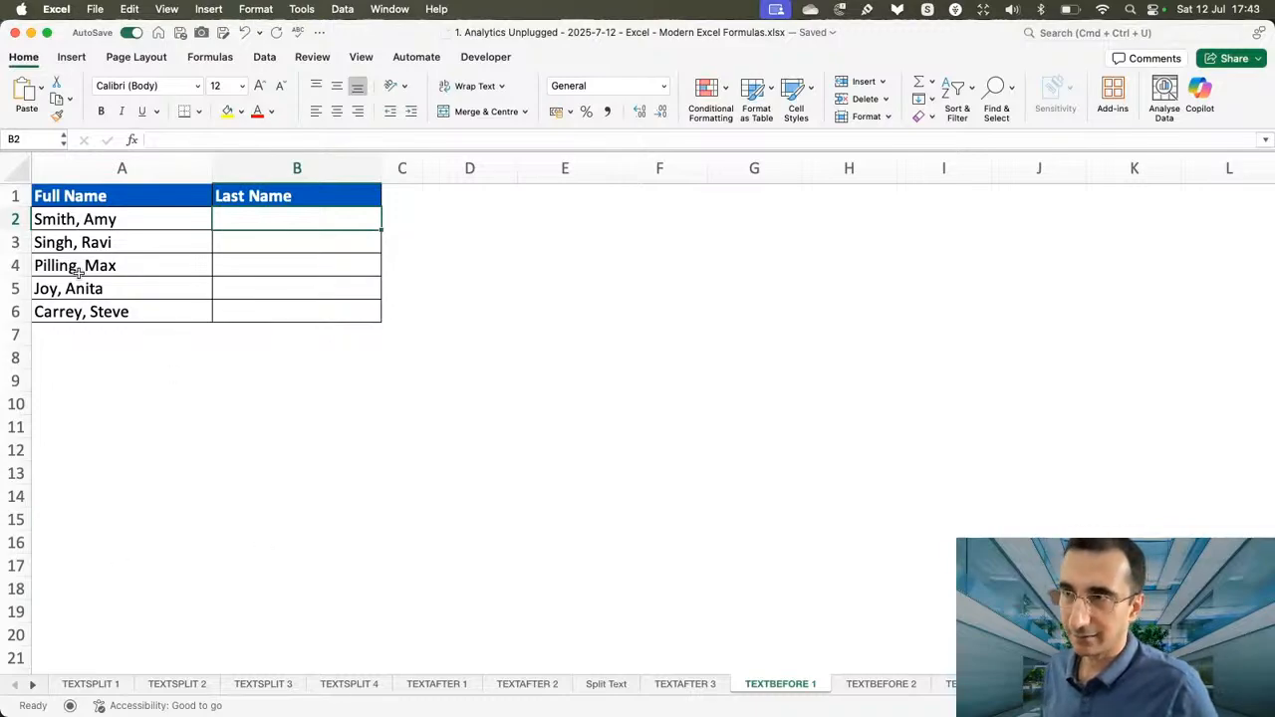
text(=)
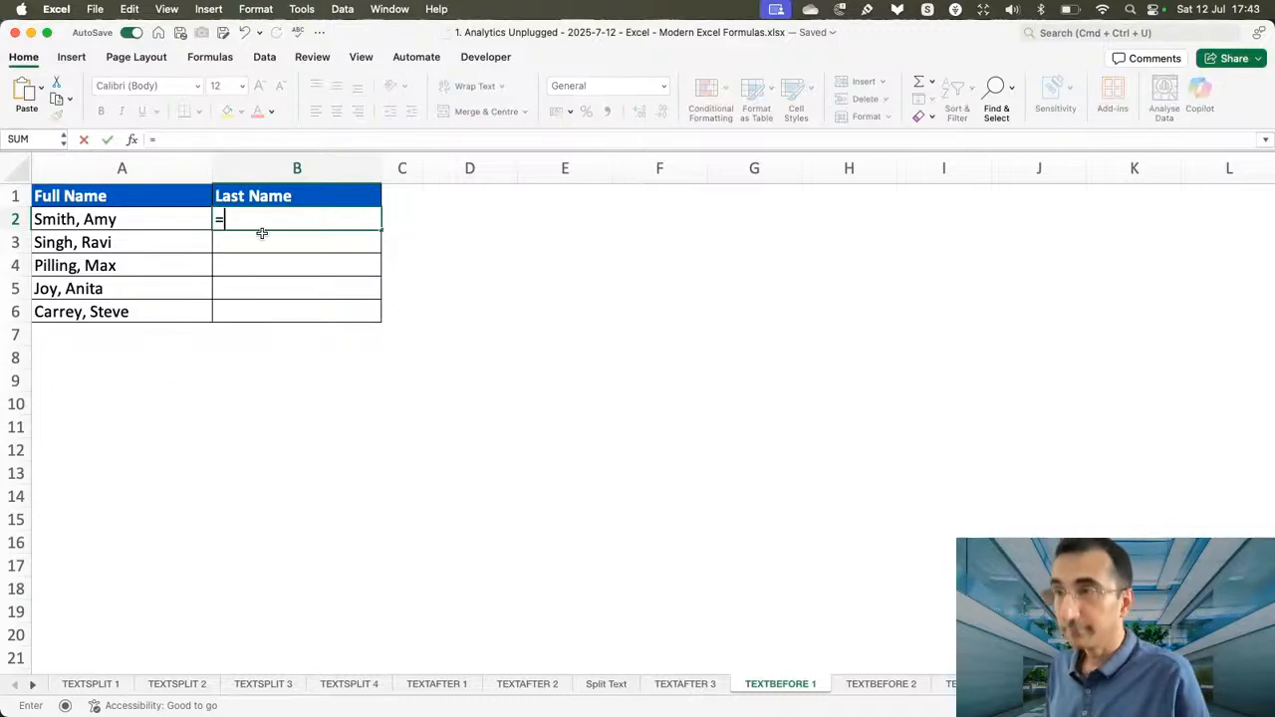
text(textbe)
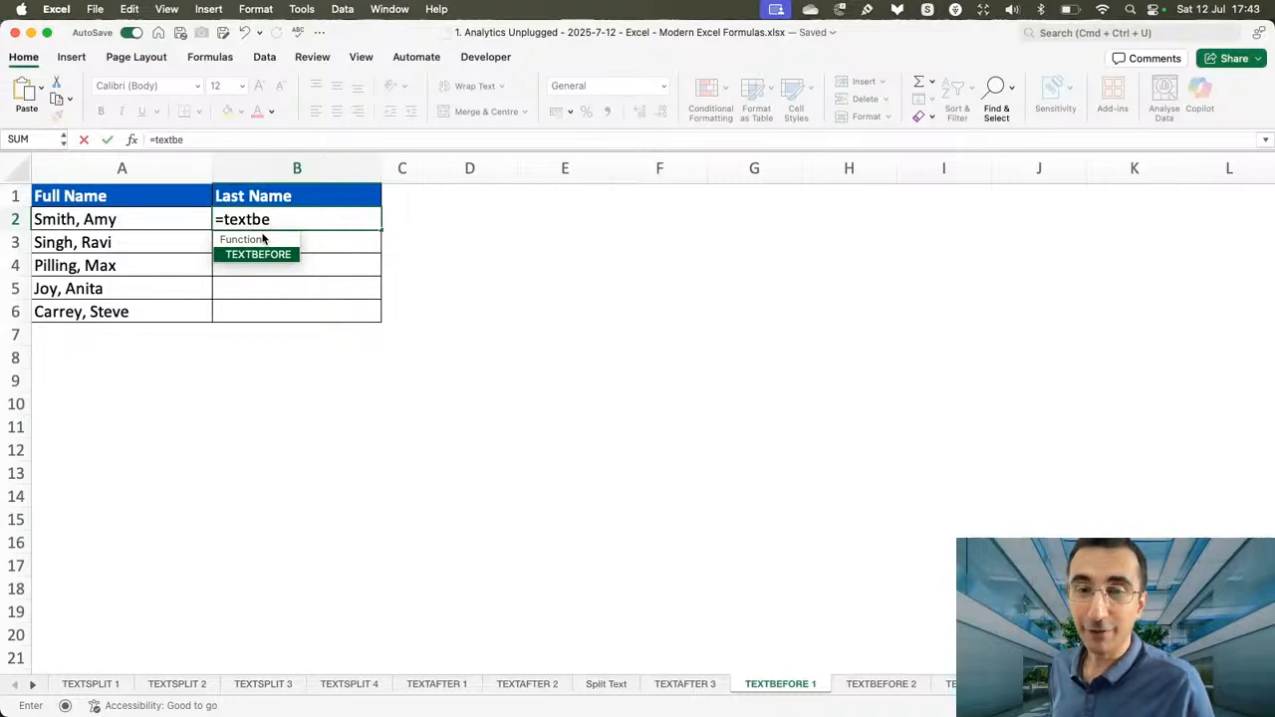
key(Tab)
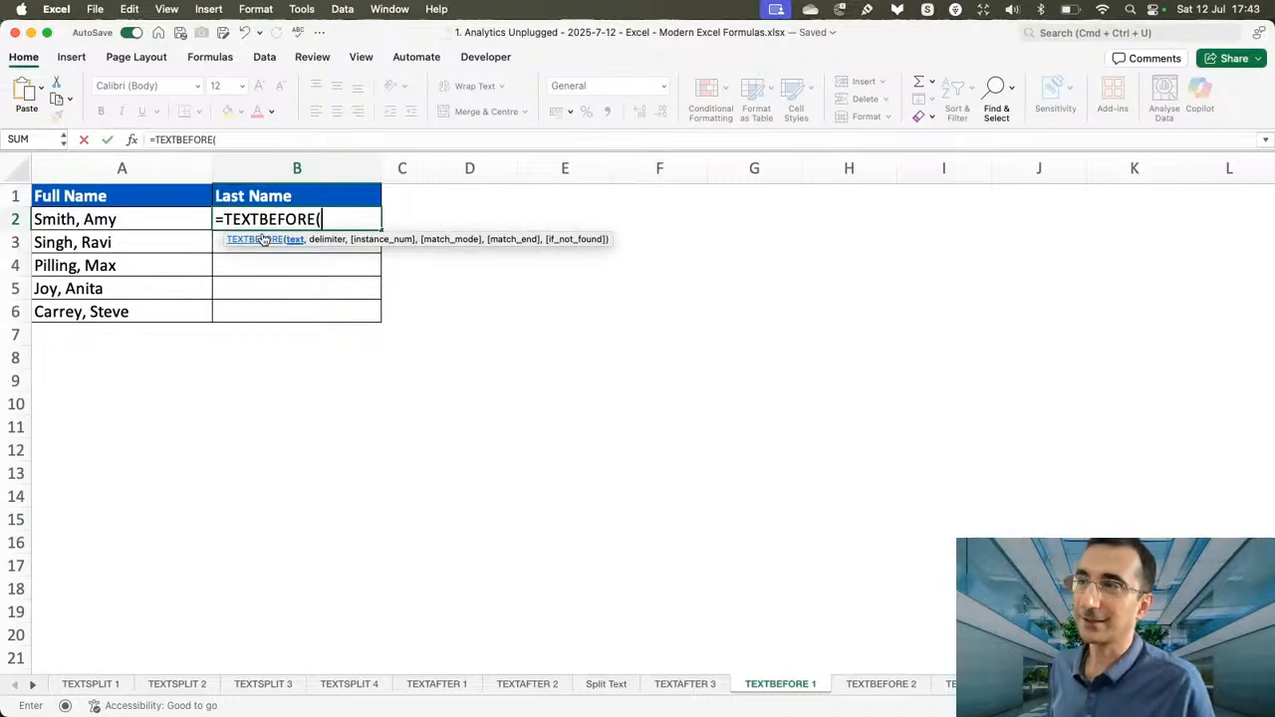
click(126, 220)
text(,)
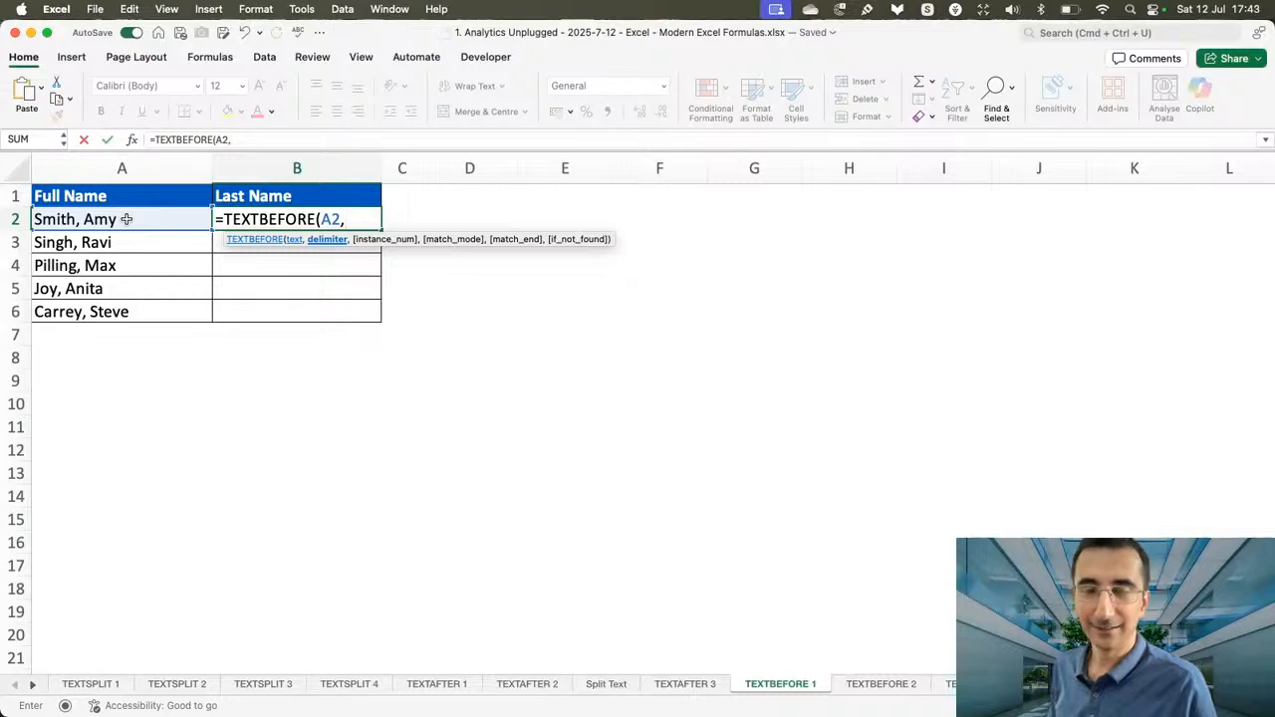
text(",")
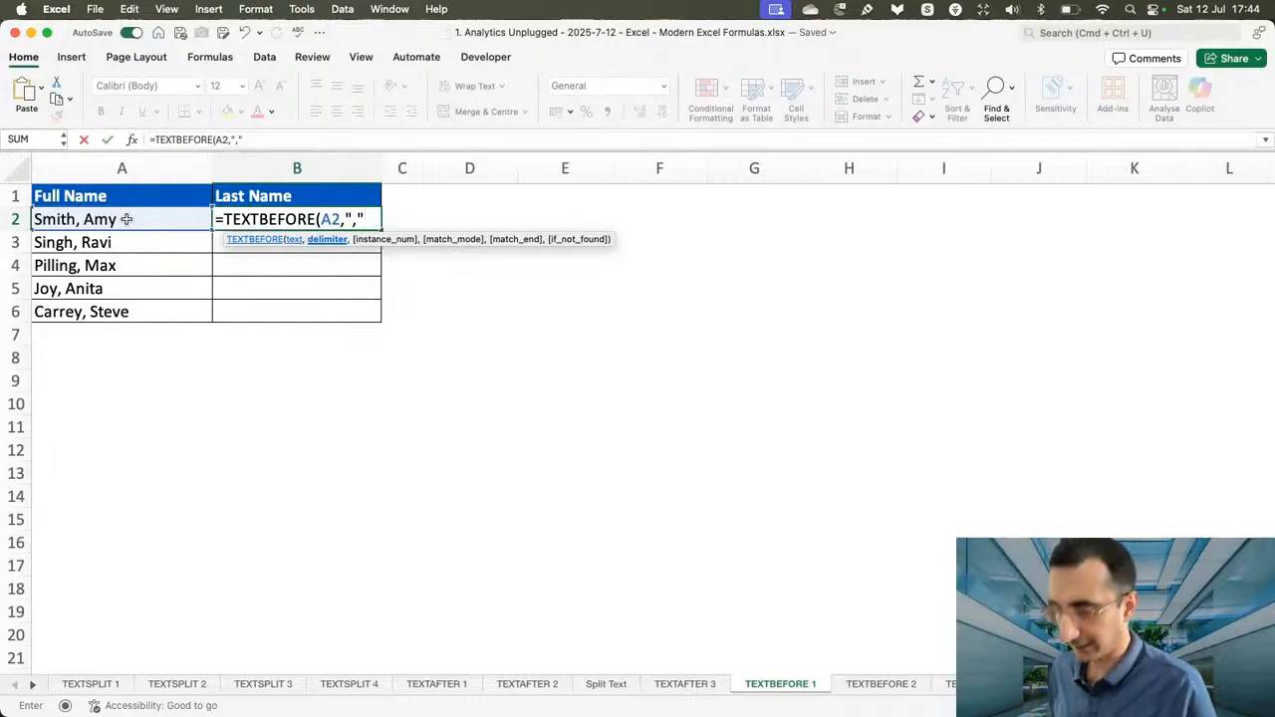
text())
key(Return)
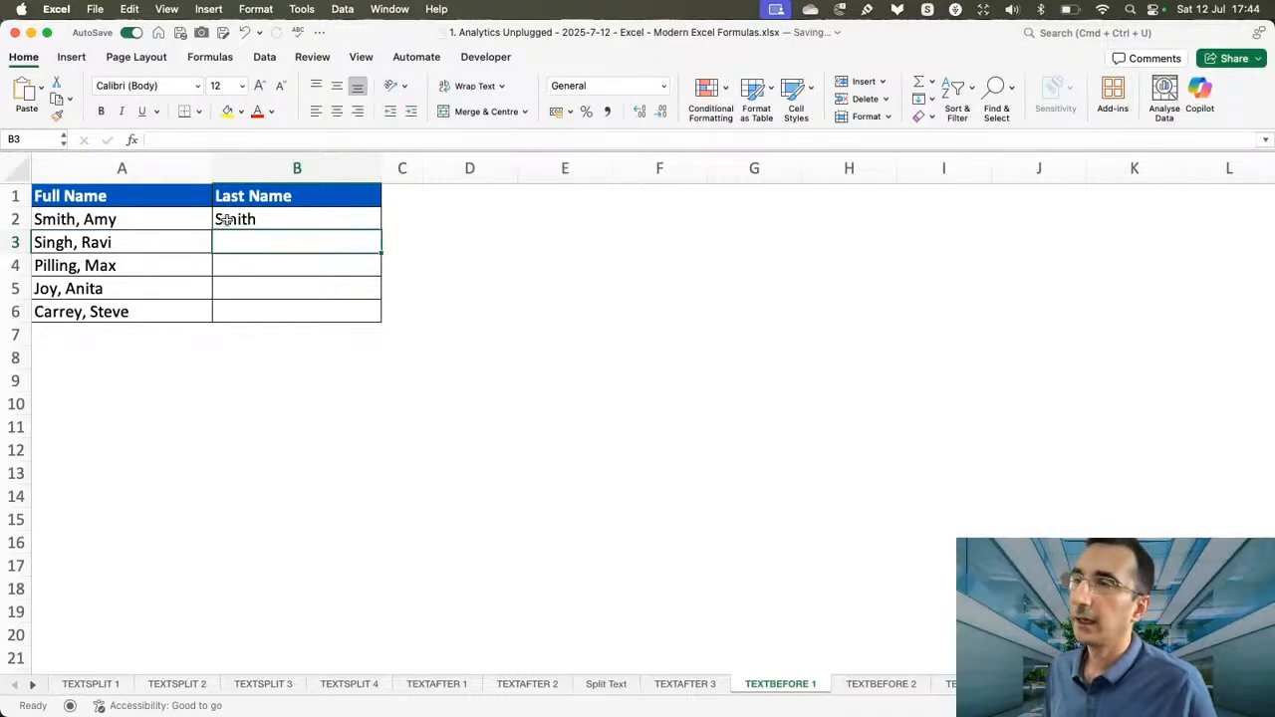
click(283, 225)
drag(380, 228, 371, 319)
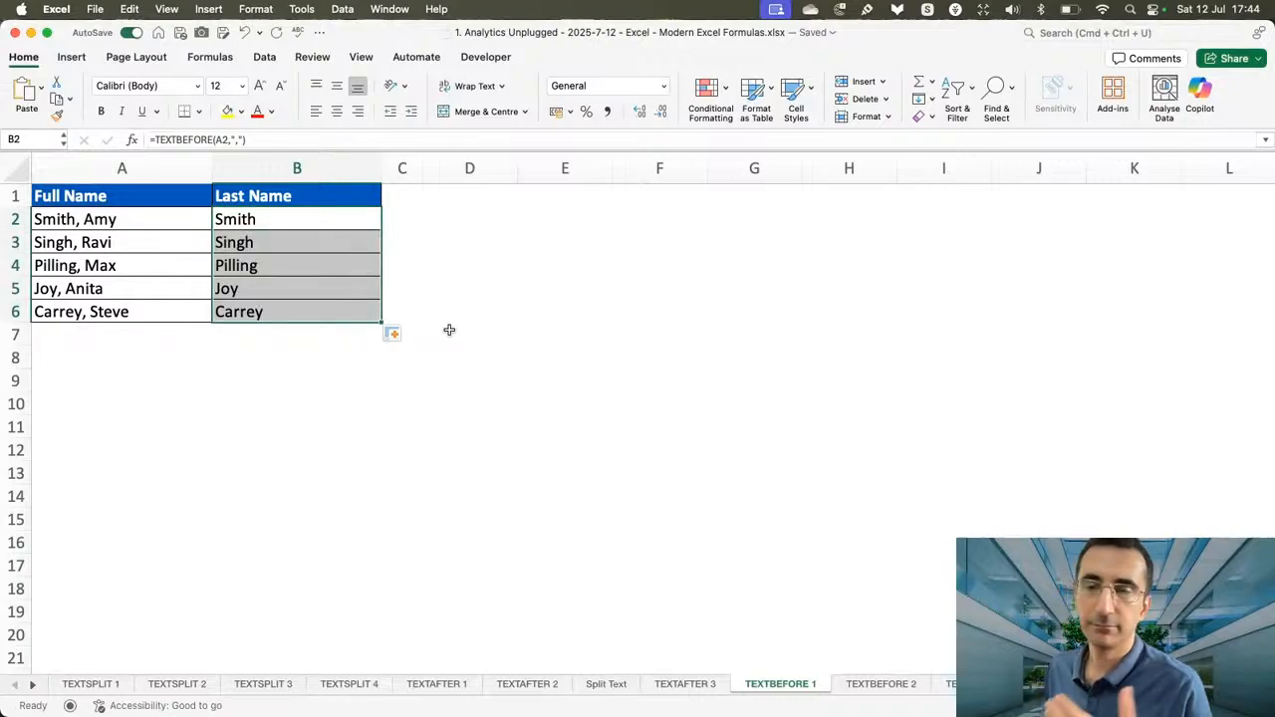
Review the text and delimiter arguments of the TEXTBEFORE formula in B2, and switch to the TEXTBEFORE 2 sheet.
click(293, 222)
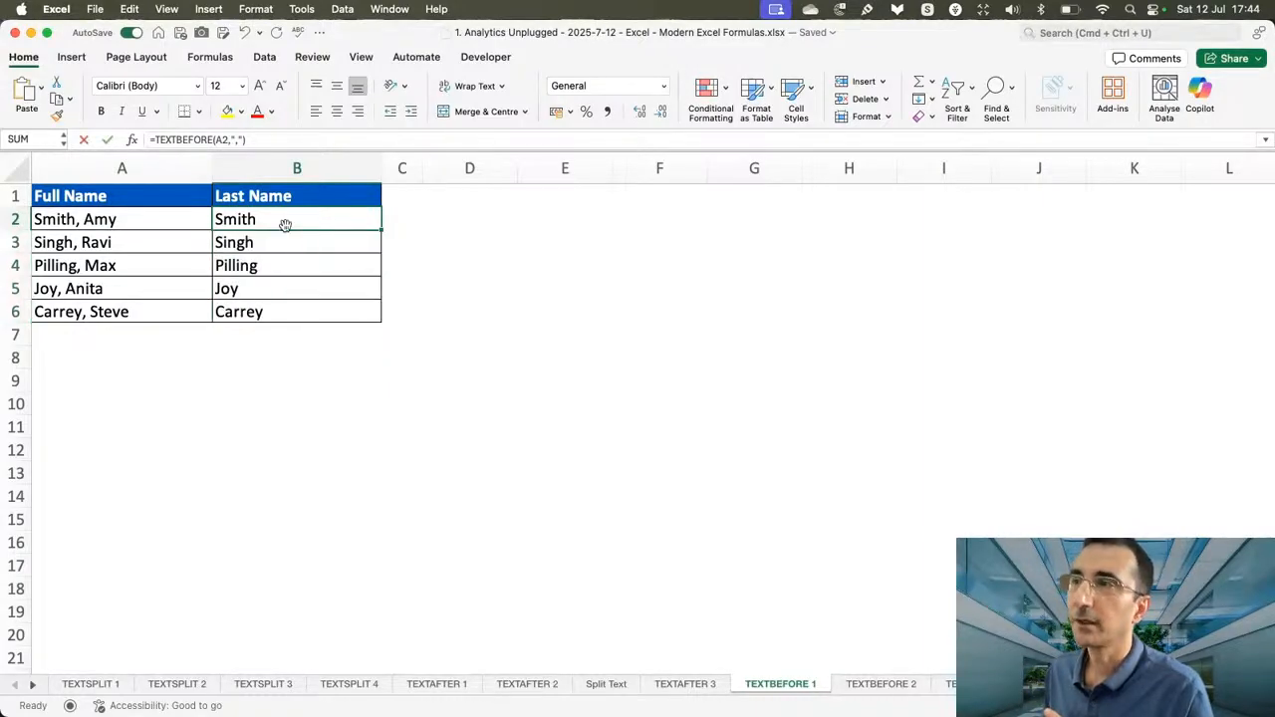
double_click(293, 223)
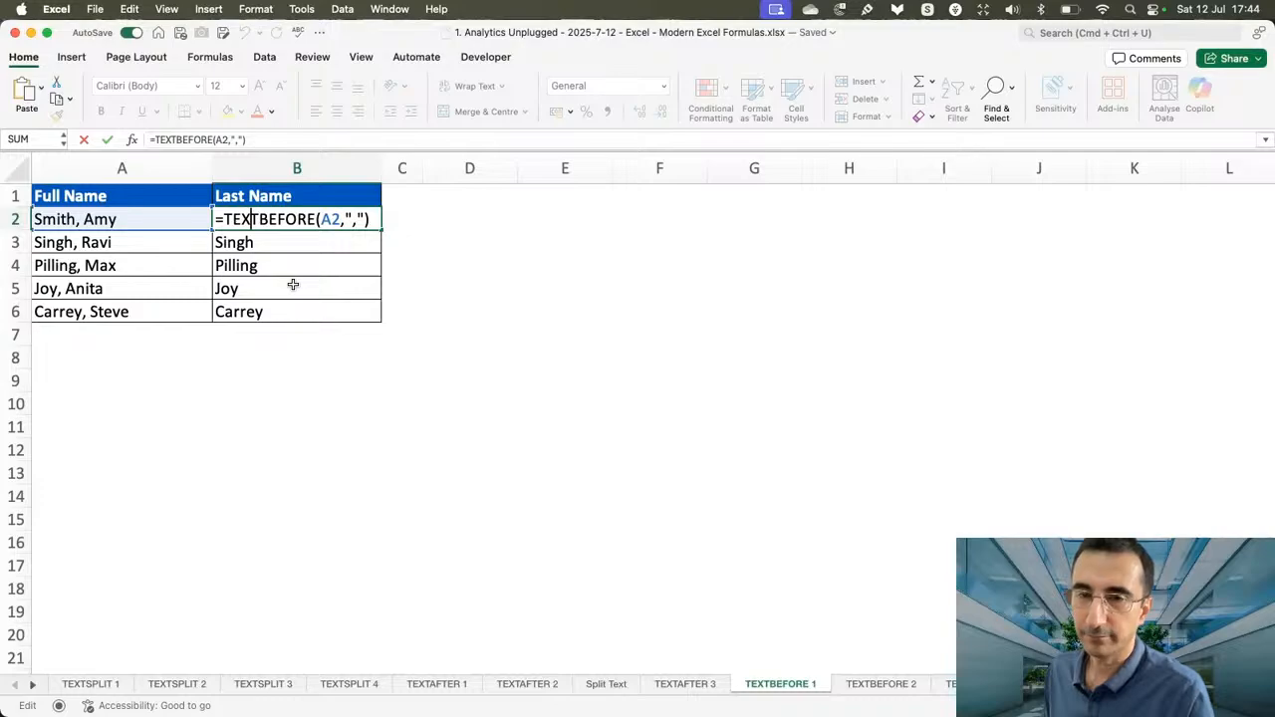
click(328, 221)
click(360, 218)
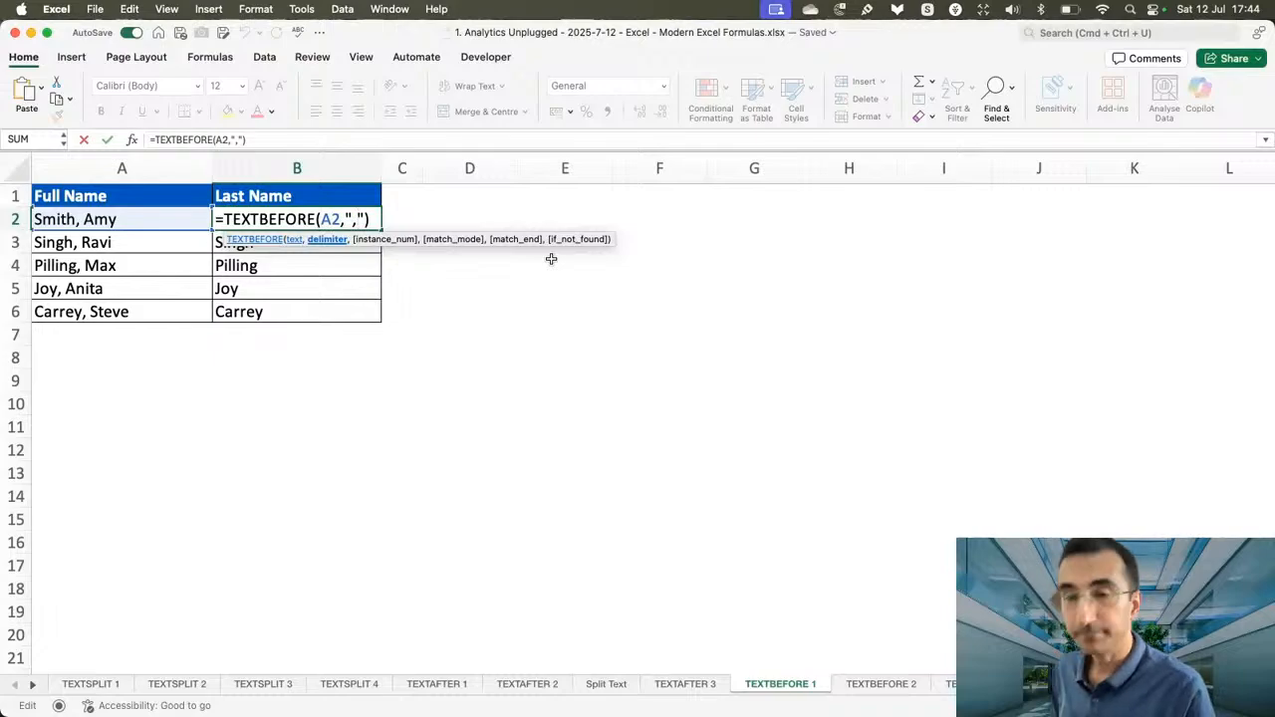
key(Return)
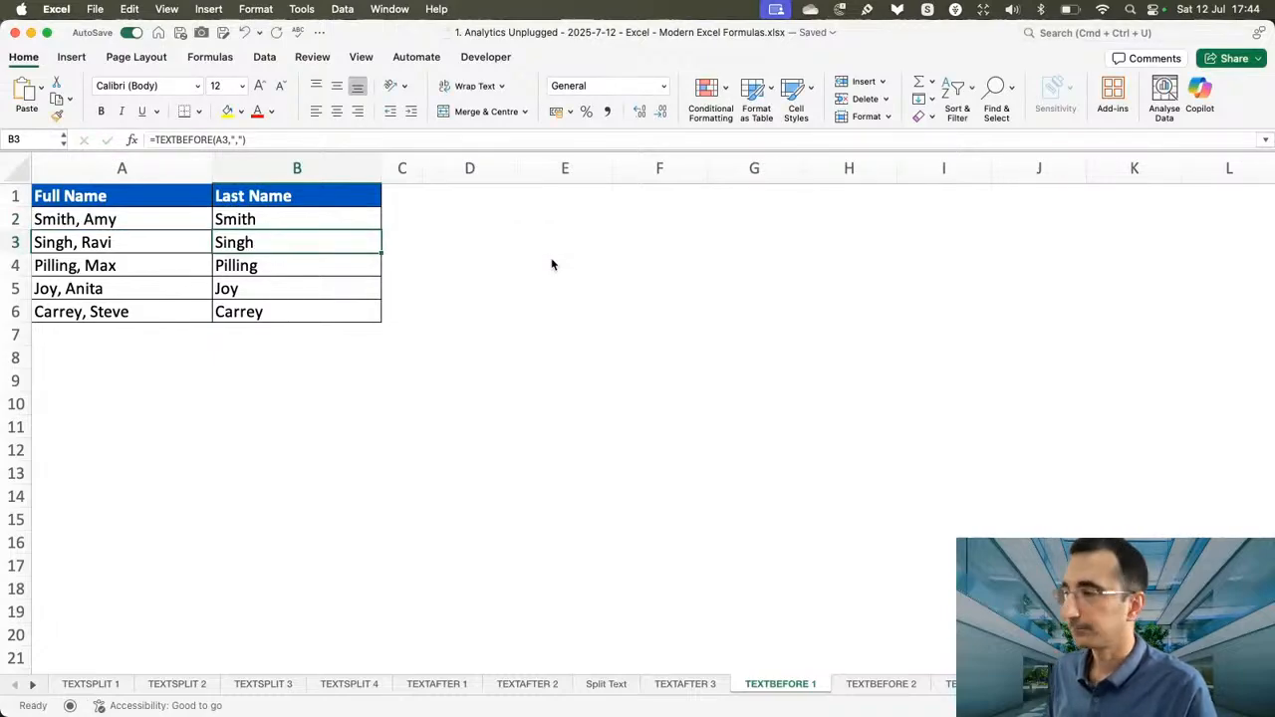
click(882, 687)
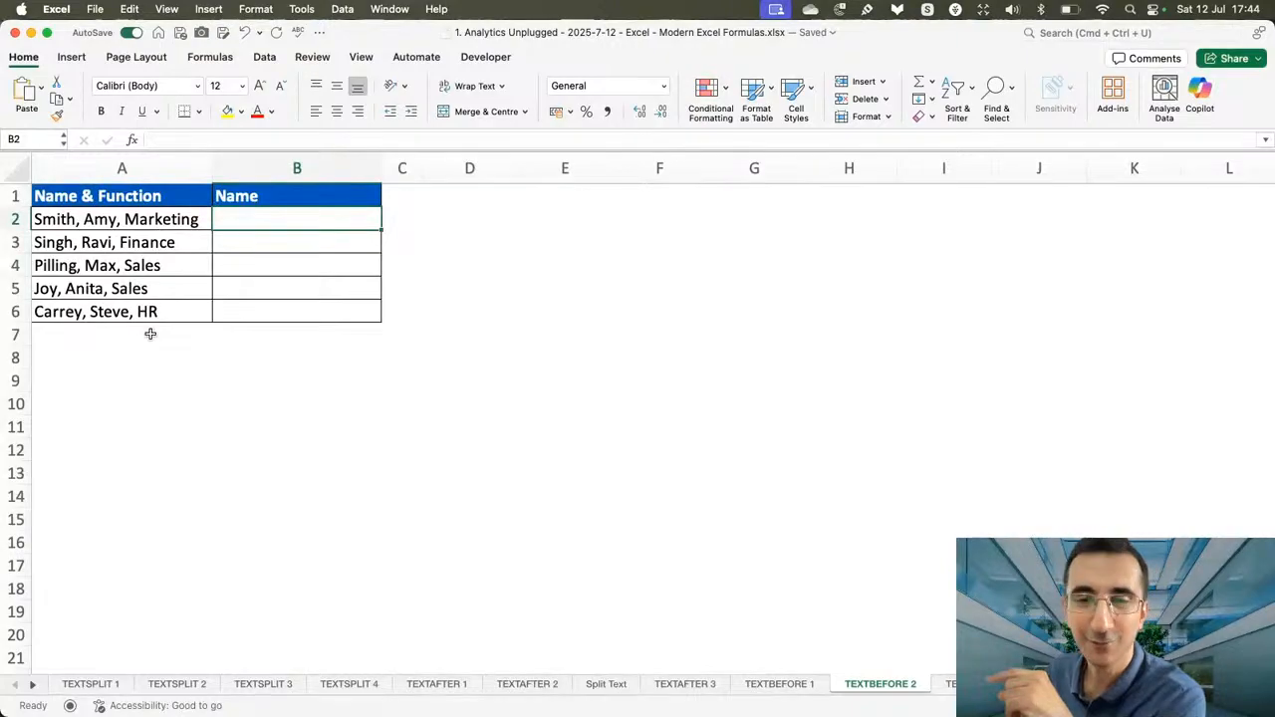
Enter =TEXTBEFORE(A2,",") in B2 of the Name column.
text(=textb)
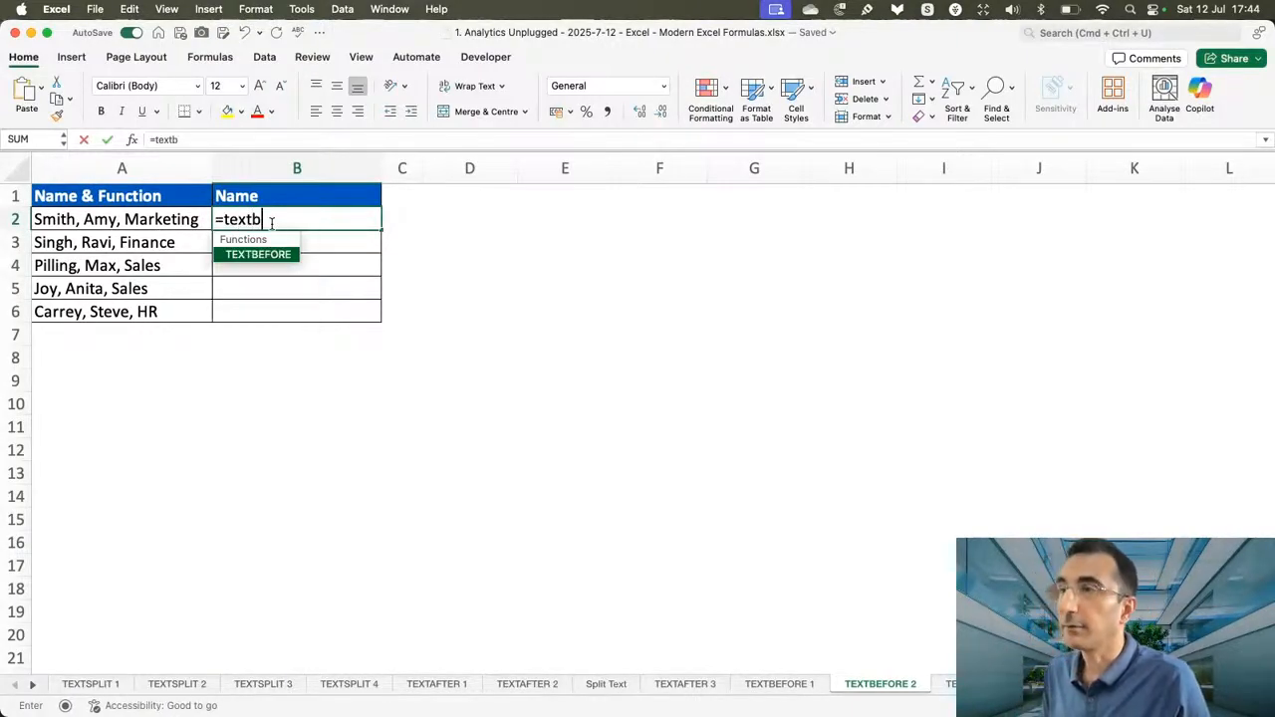
key(Tab)
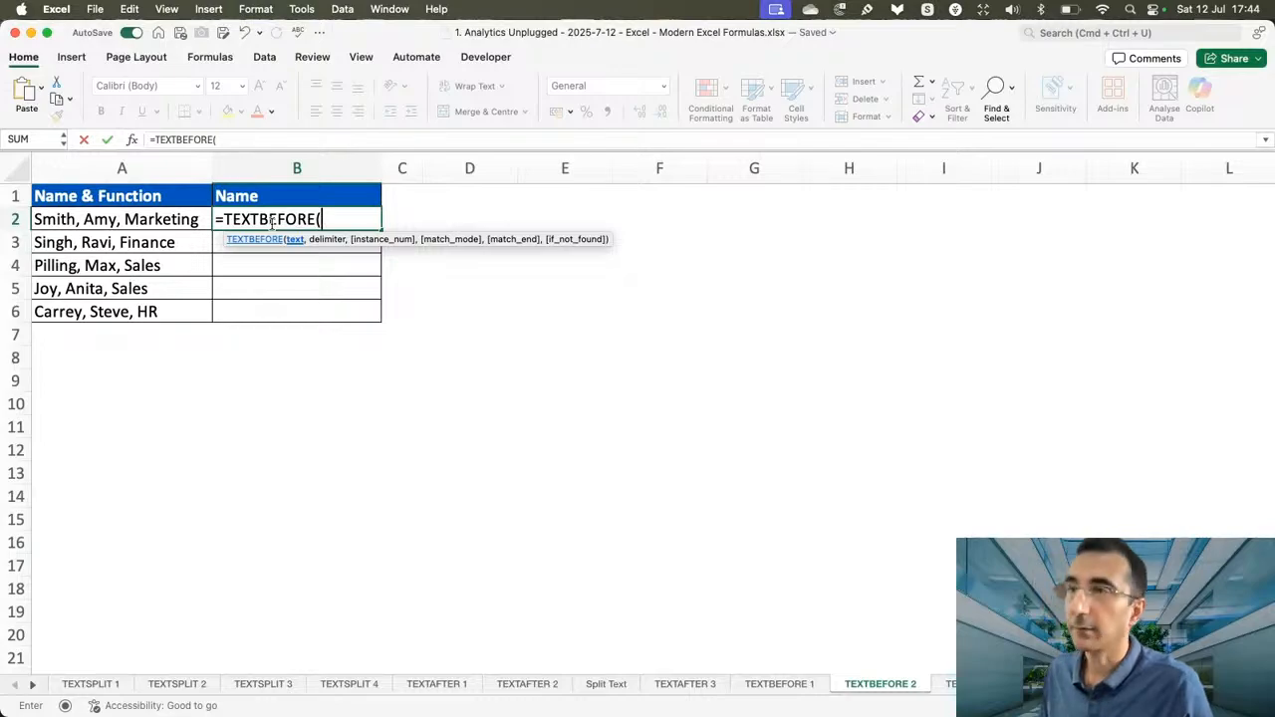
click(133, 219)
text(,",")
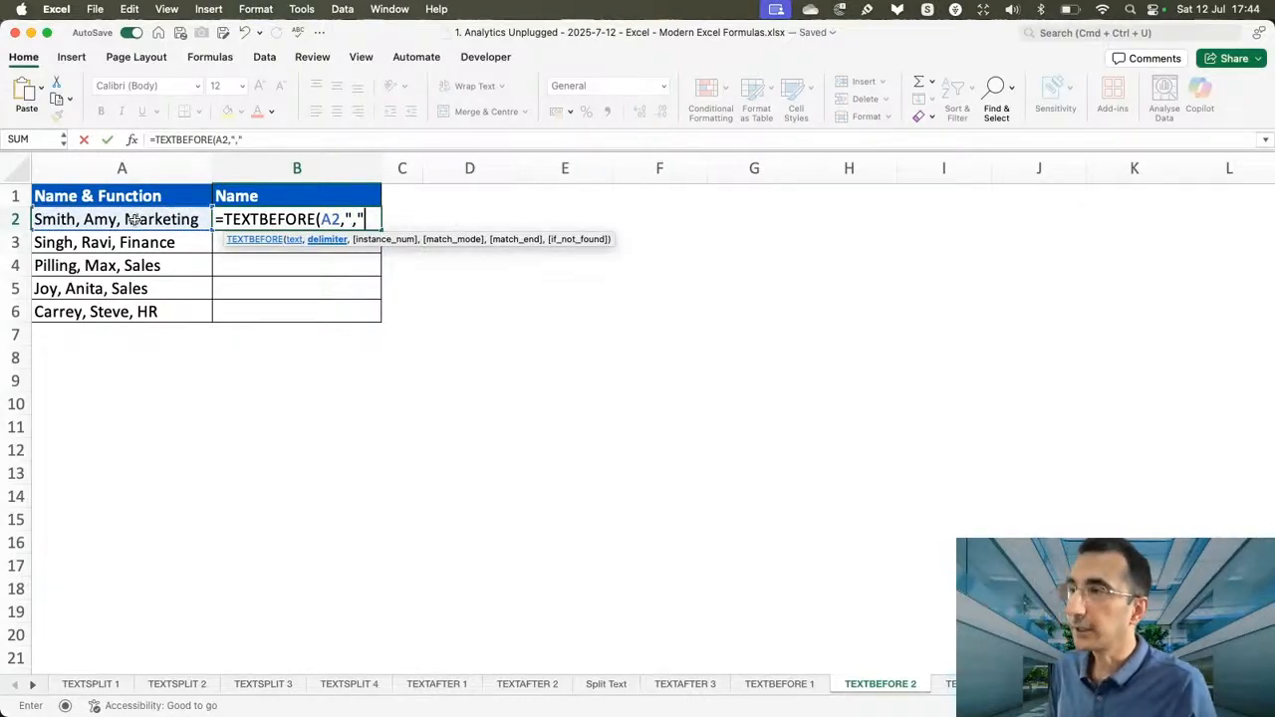
text())
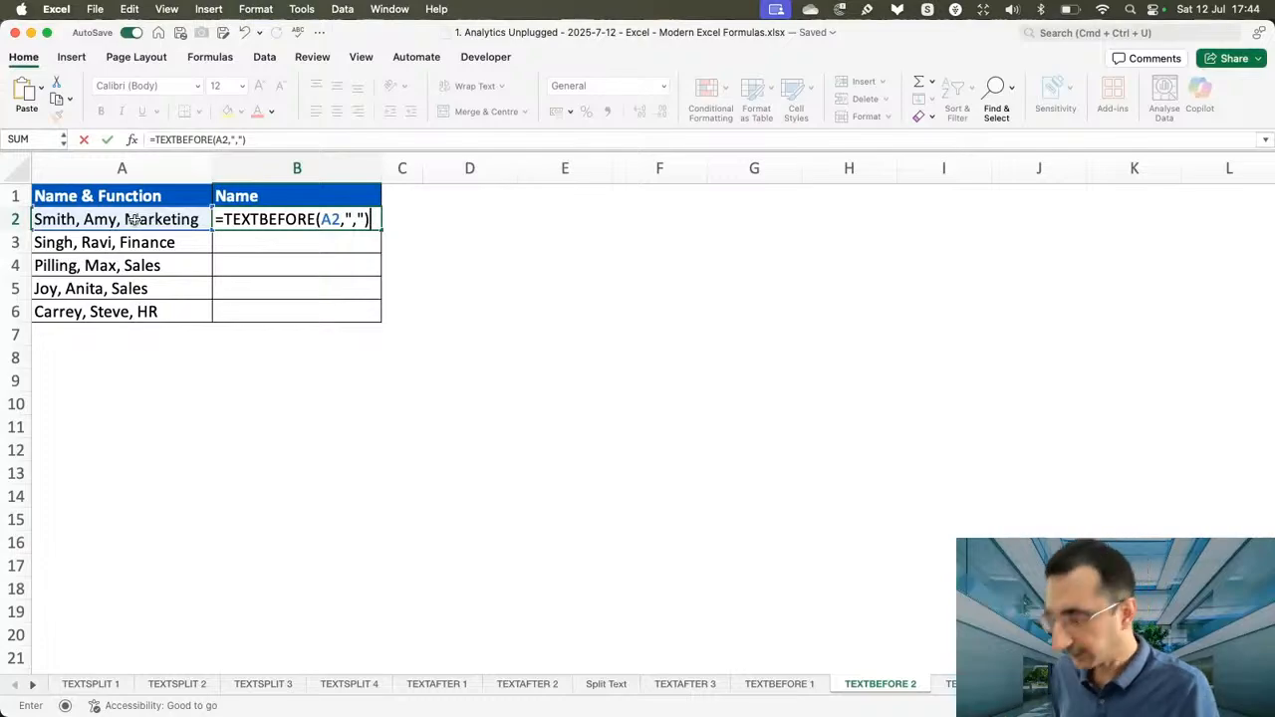
key(Return)
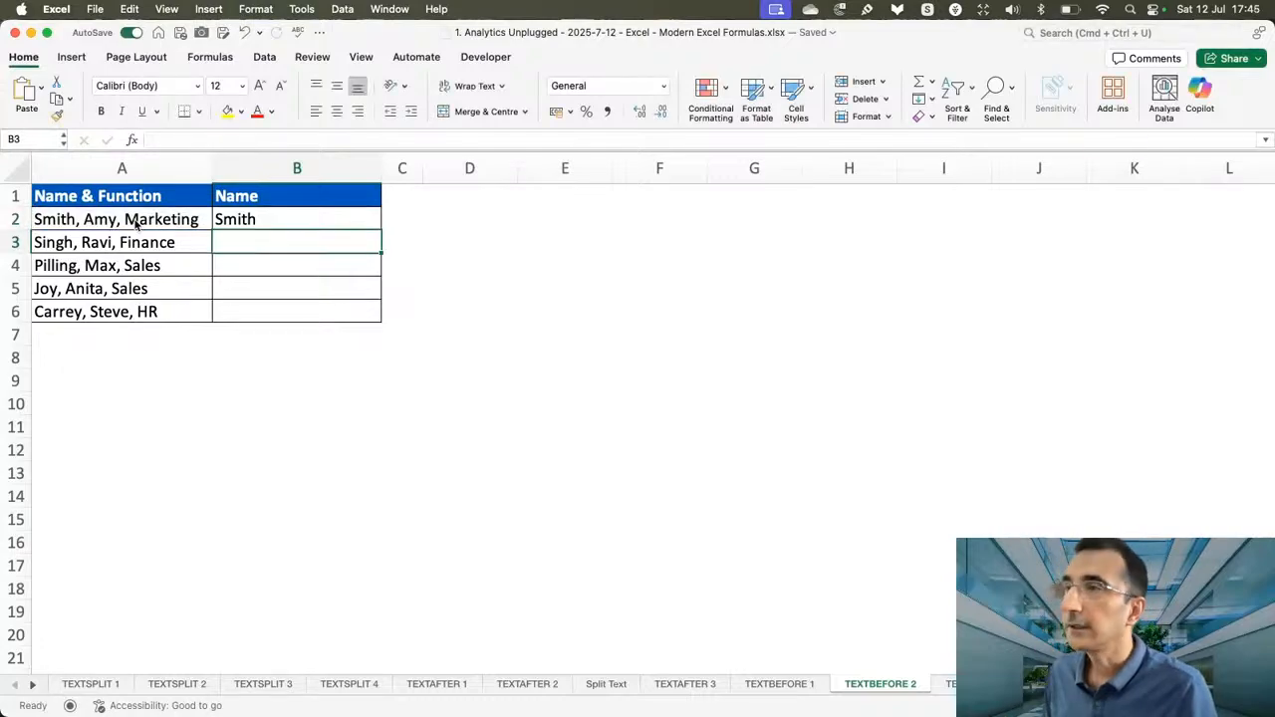
Fill the TEXTBEFORE formula from B2 down the Name column to B6.
click(284, 220)
drag(381, 230, 375, 310)
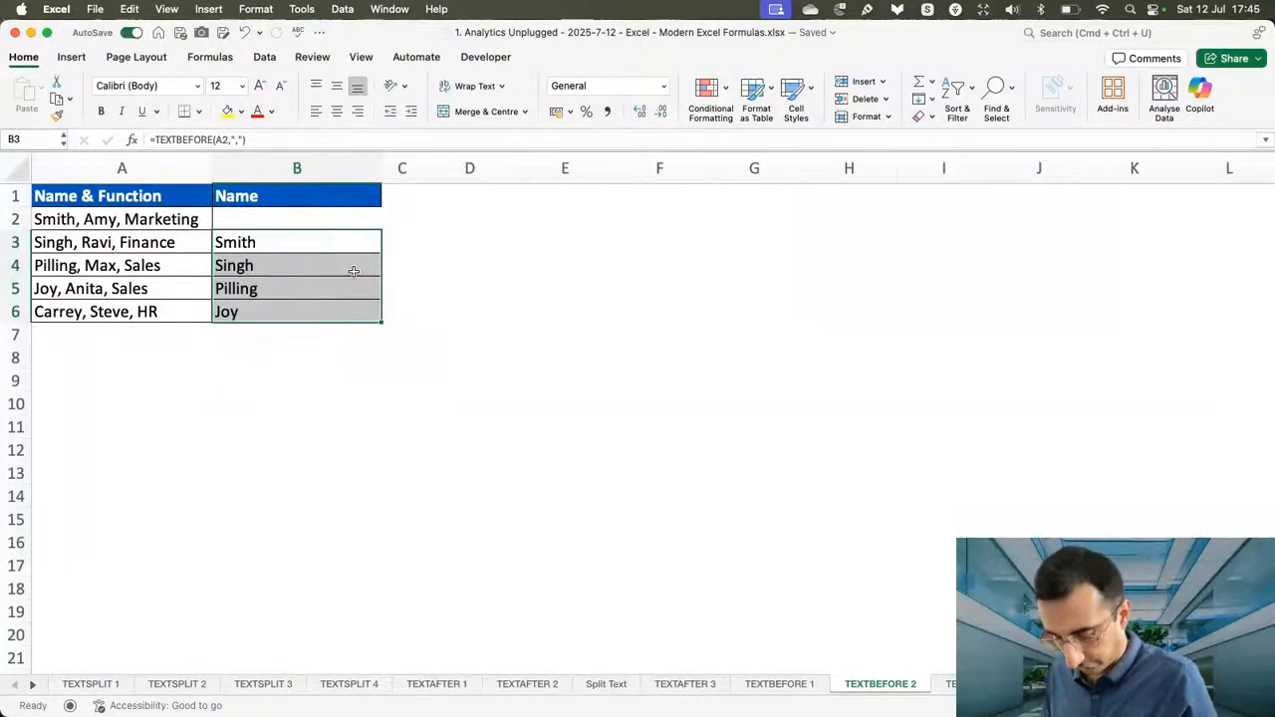
key(super+z)
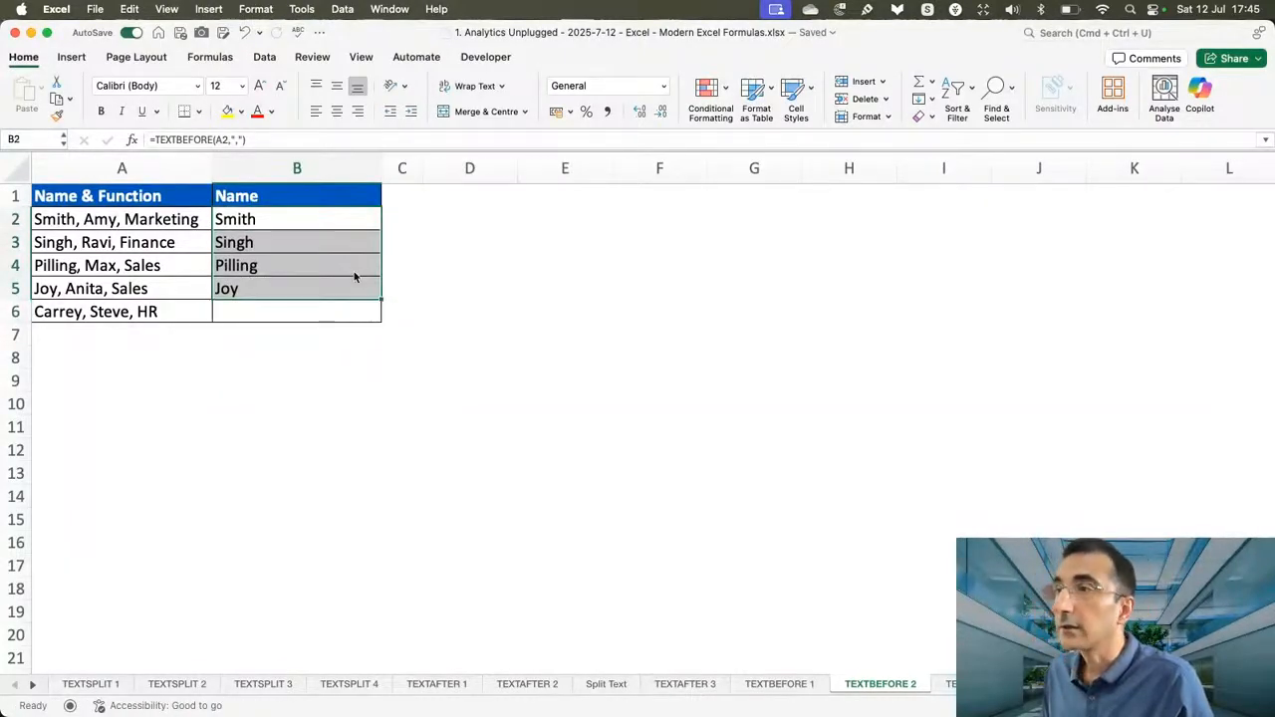
click(384, 291)
drag(382, 298, 378, 317)
click(411, 304)
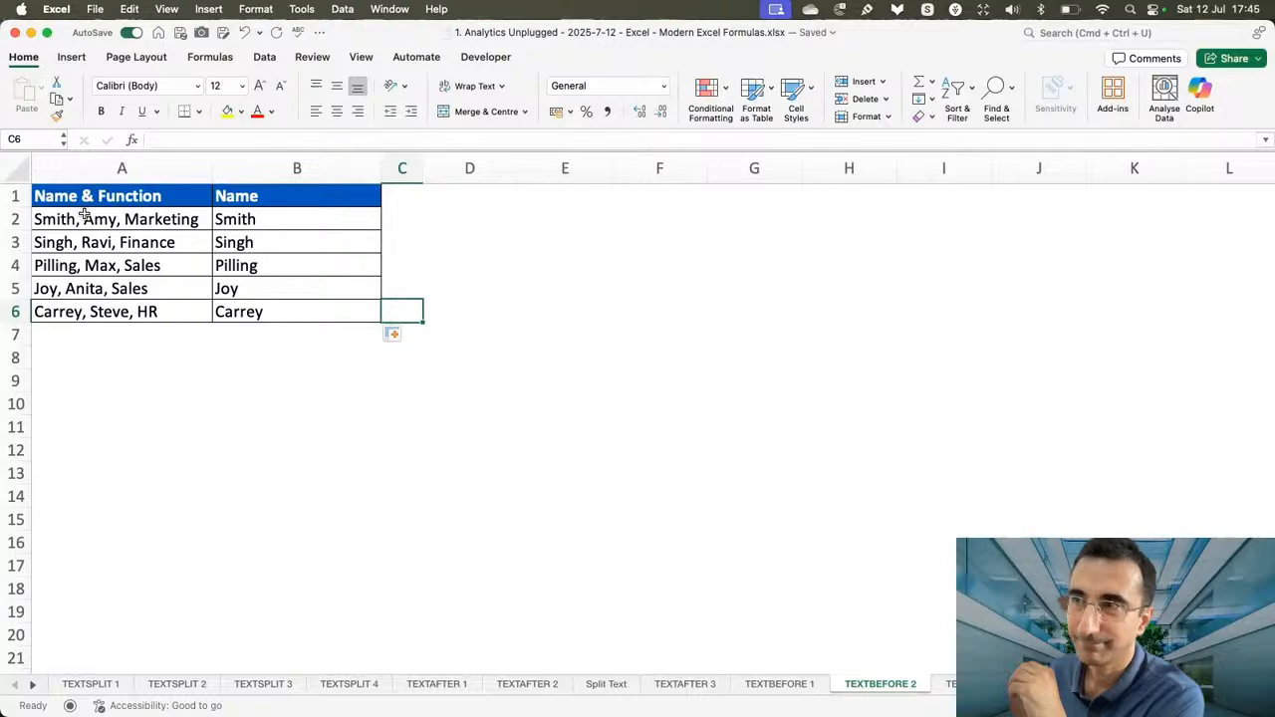
Add an instance_num of 2 to the formula in B2, making it =TEXTBEFORE(A2,",",2).
double_click(274, 217)
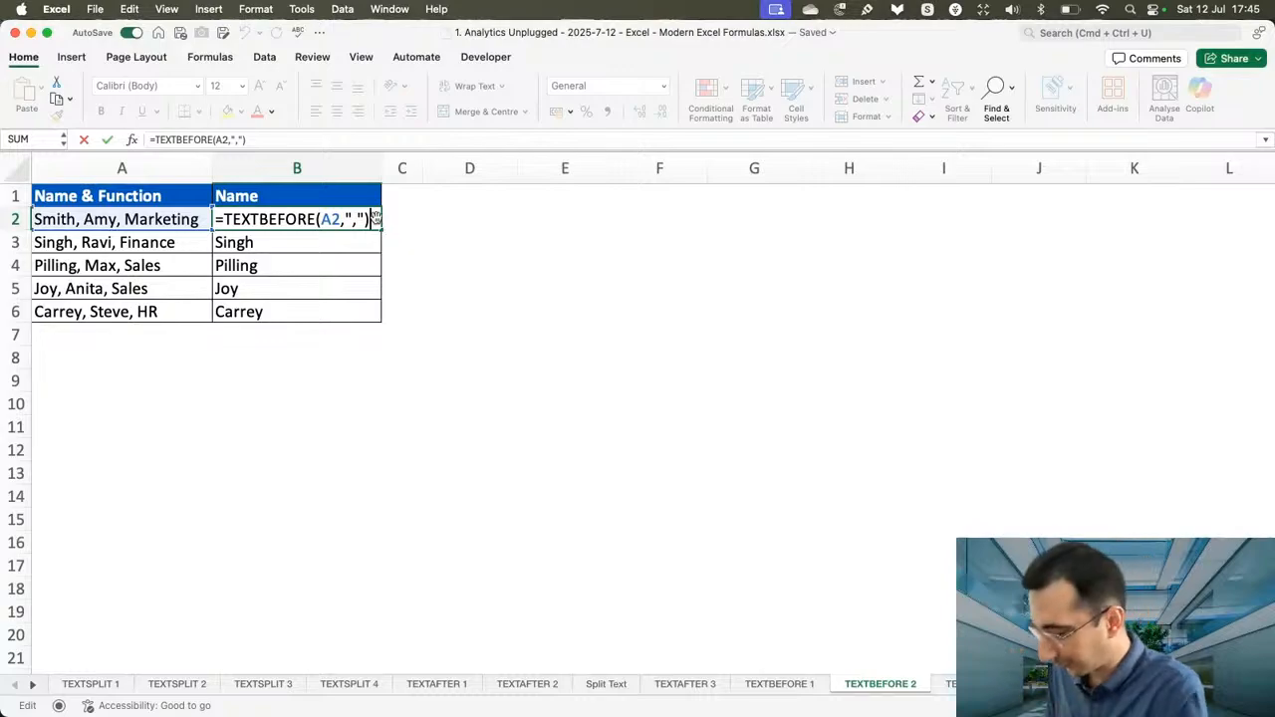
text(,)
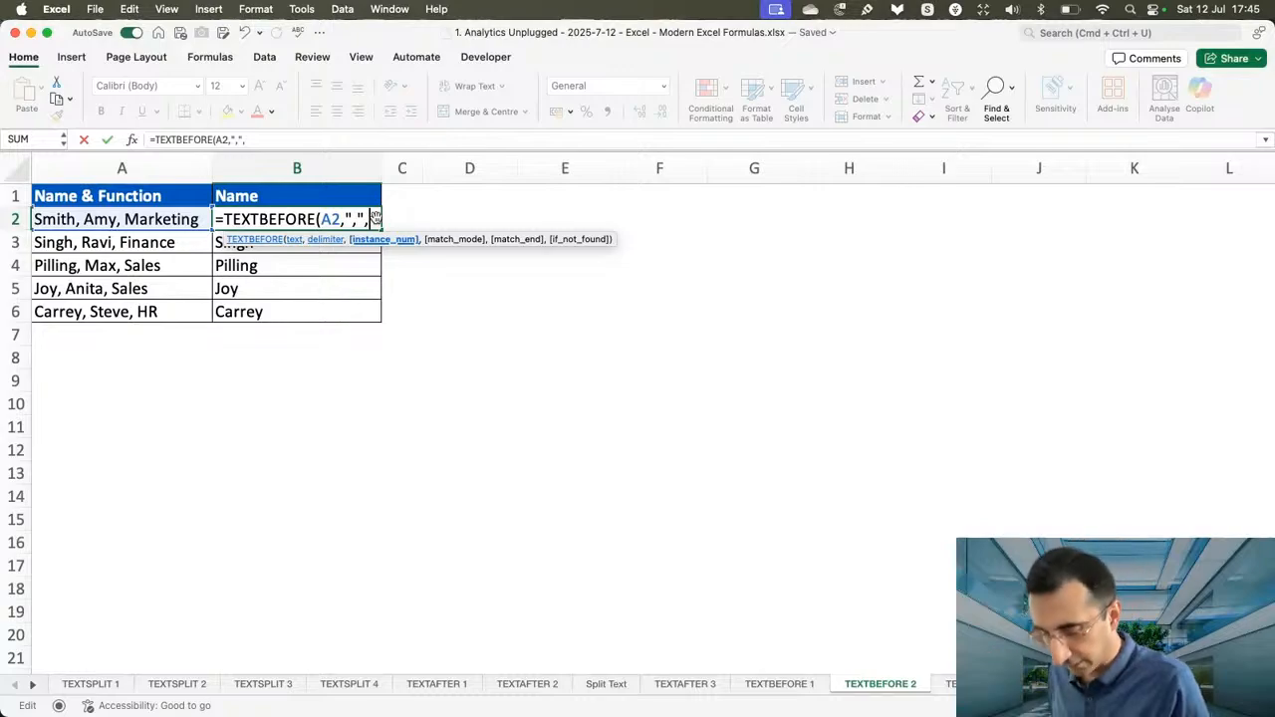
text(2)
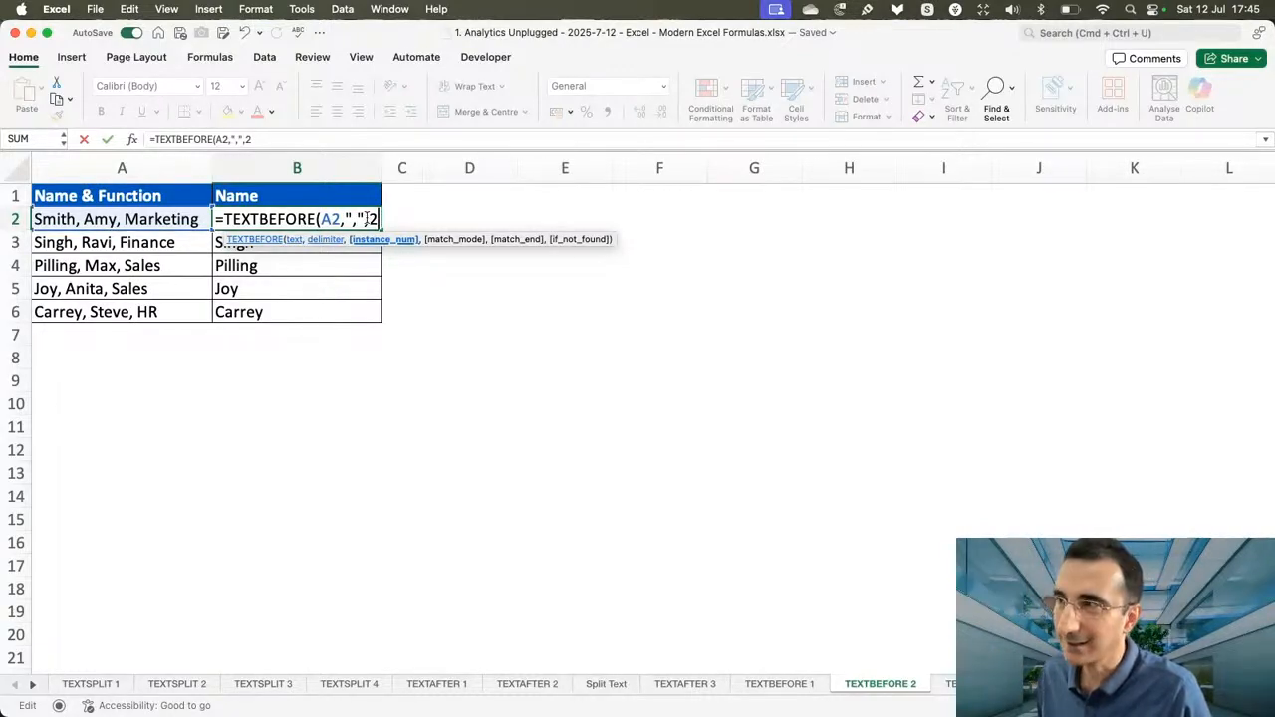
text())
key(Return)
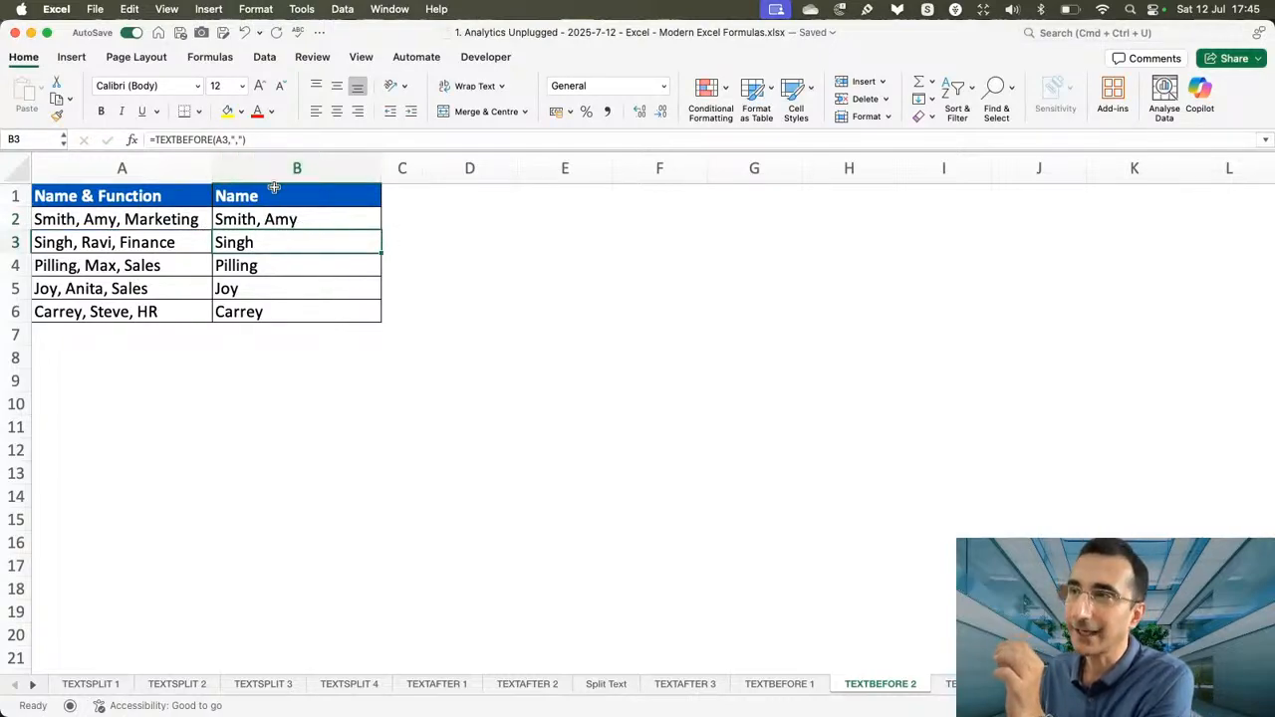
click(320, 220)
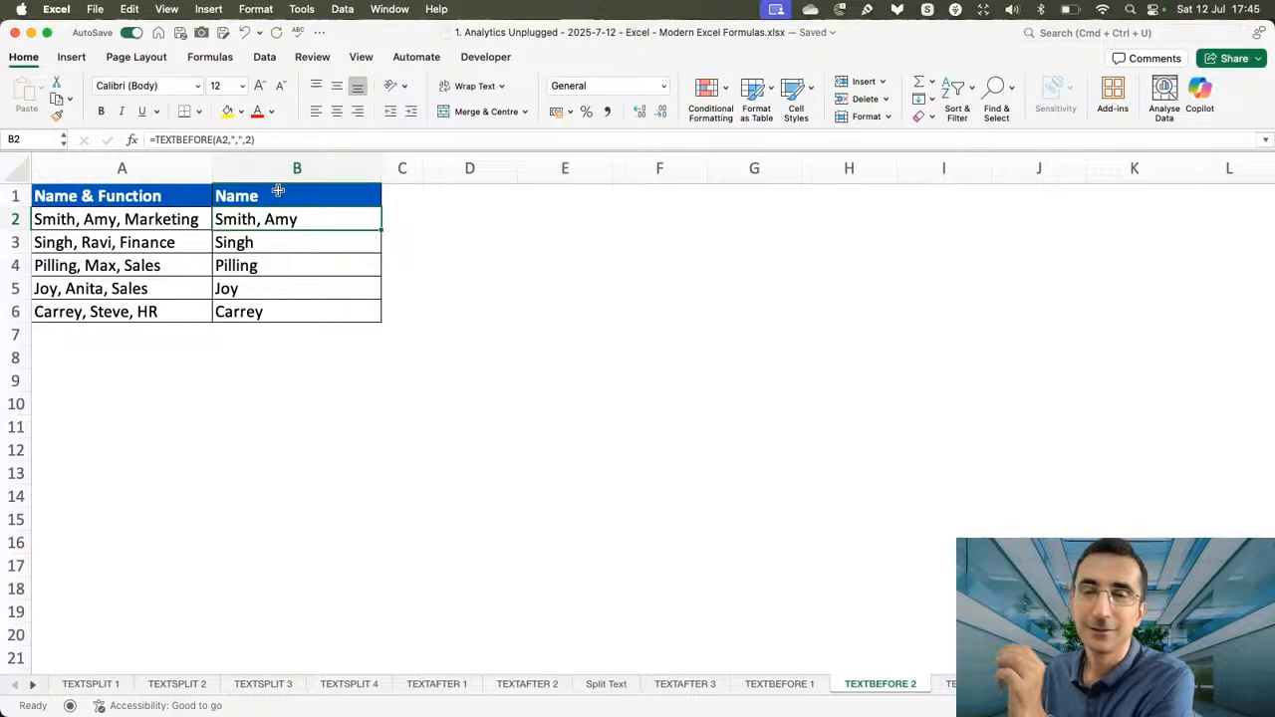
Copy the B2 formula with instance_num 2 into B3:B6.
drag(376, 289, 370, 228)
click(366, 226)
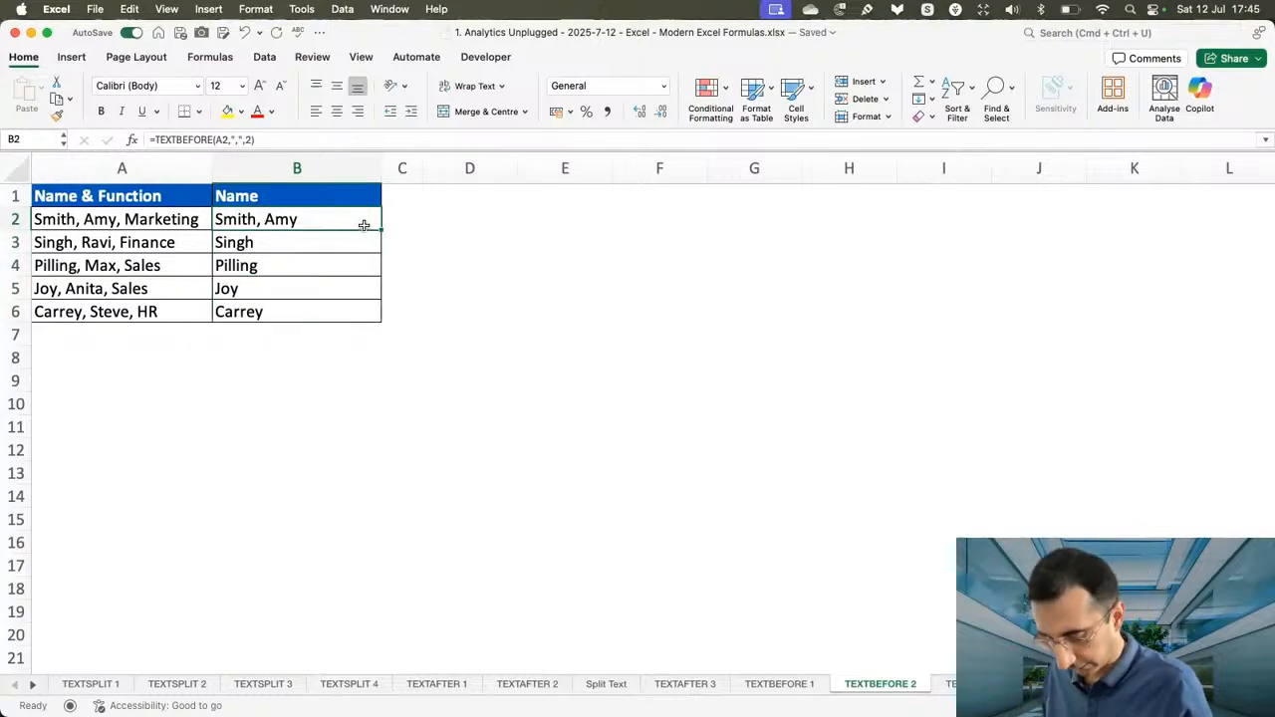
key(super+c)
click(331, 241)
key(shift+Down)
key(shift+Down)
key(shift+Down)
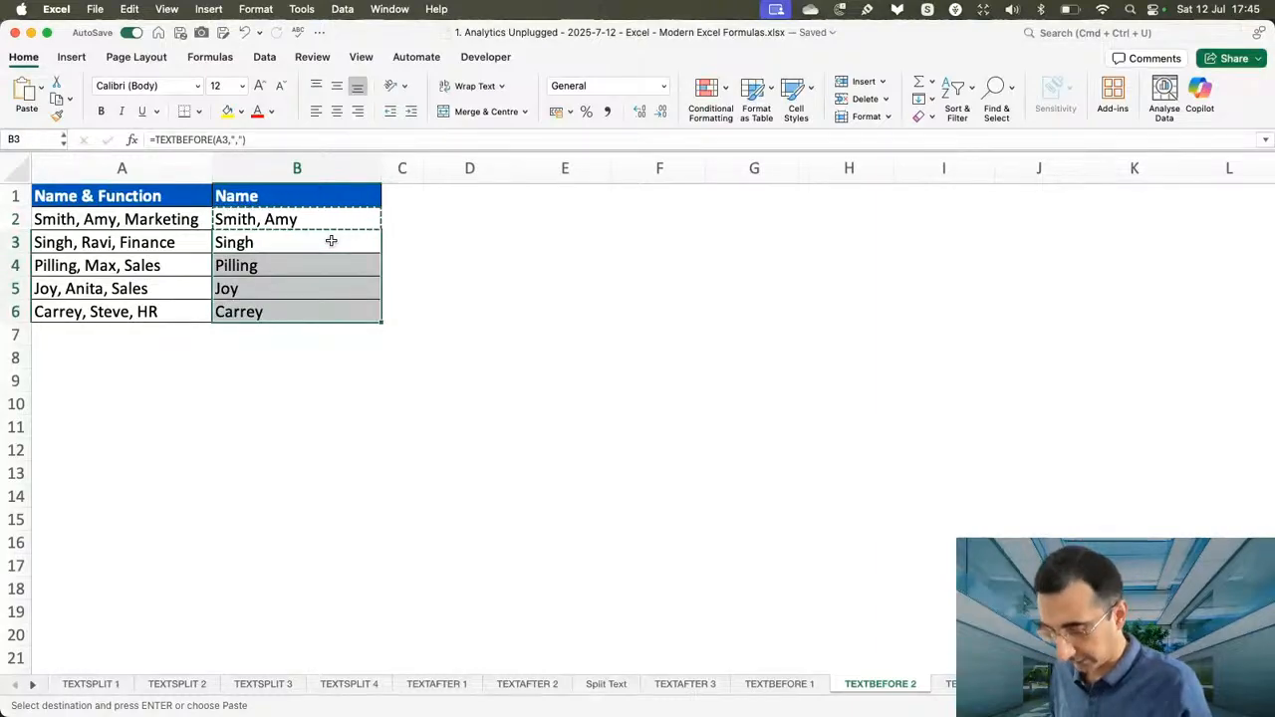
key(super+v)
click(401, 274)
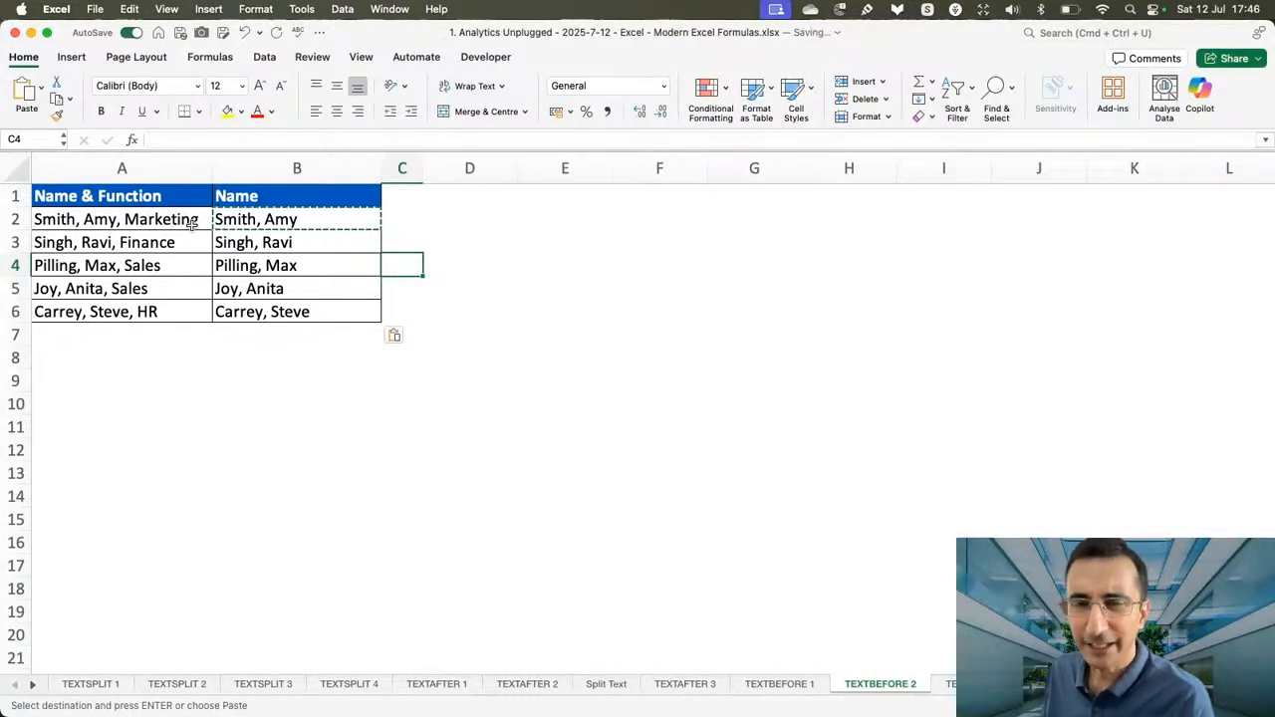
Change the instance_num in B2 to -1, giving =TEXTBEFORE(A2,",",-1), and fill the formula down to B6.
click(331, 220)
double_click(331, 220)
click(373, 220)
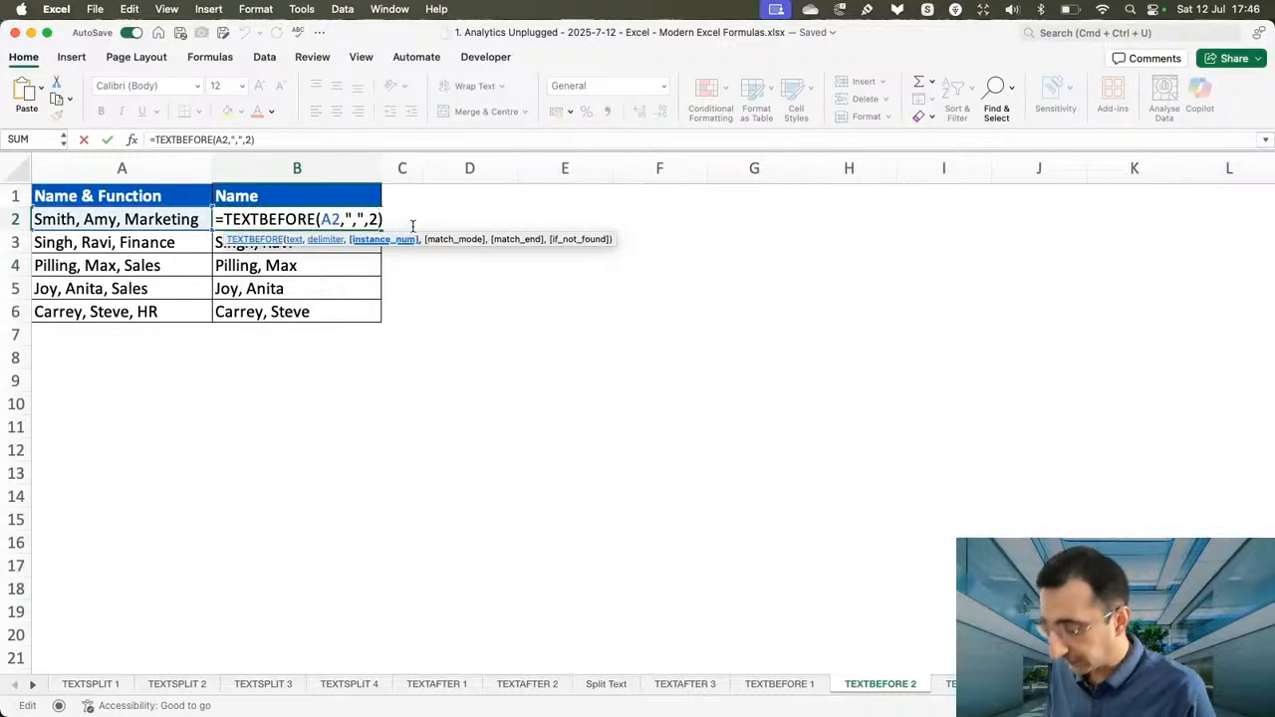
key(BackSpace)
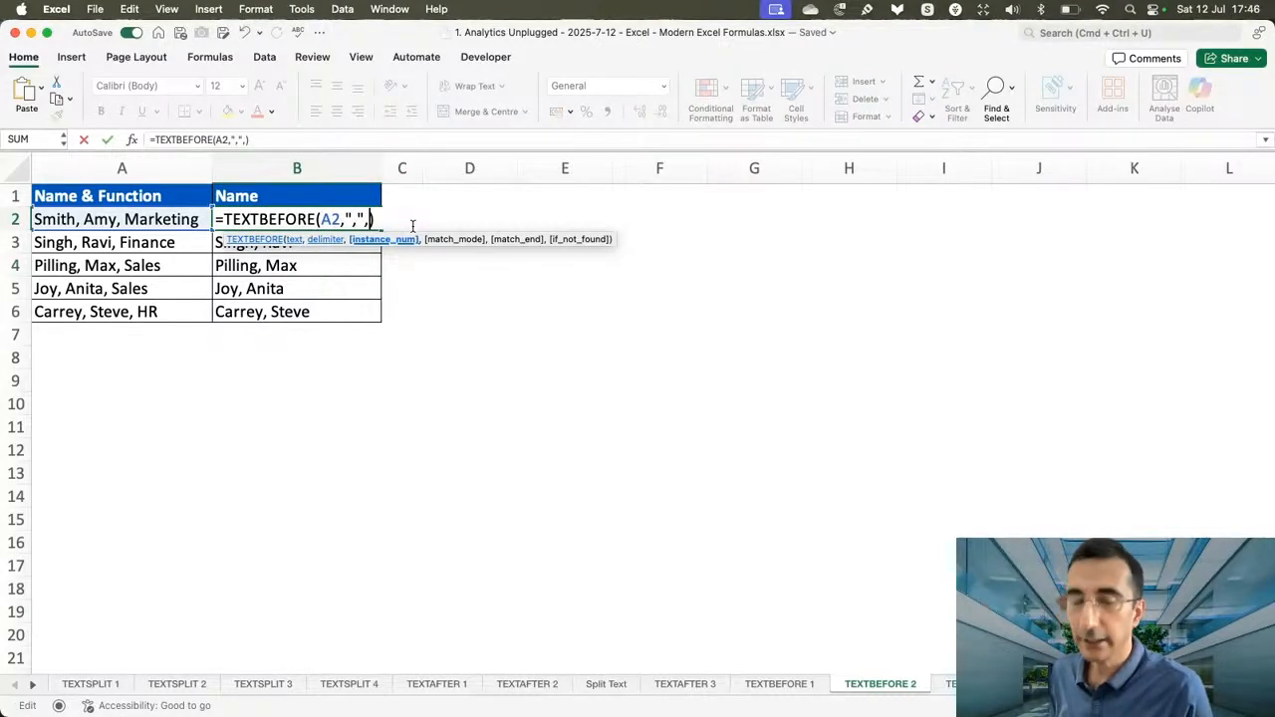
text(-1)
key(Return)
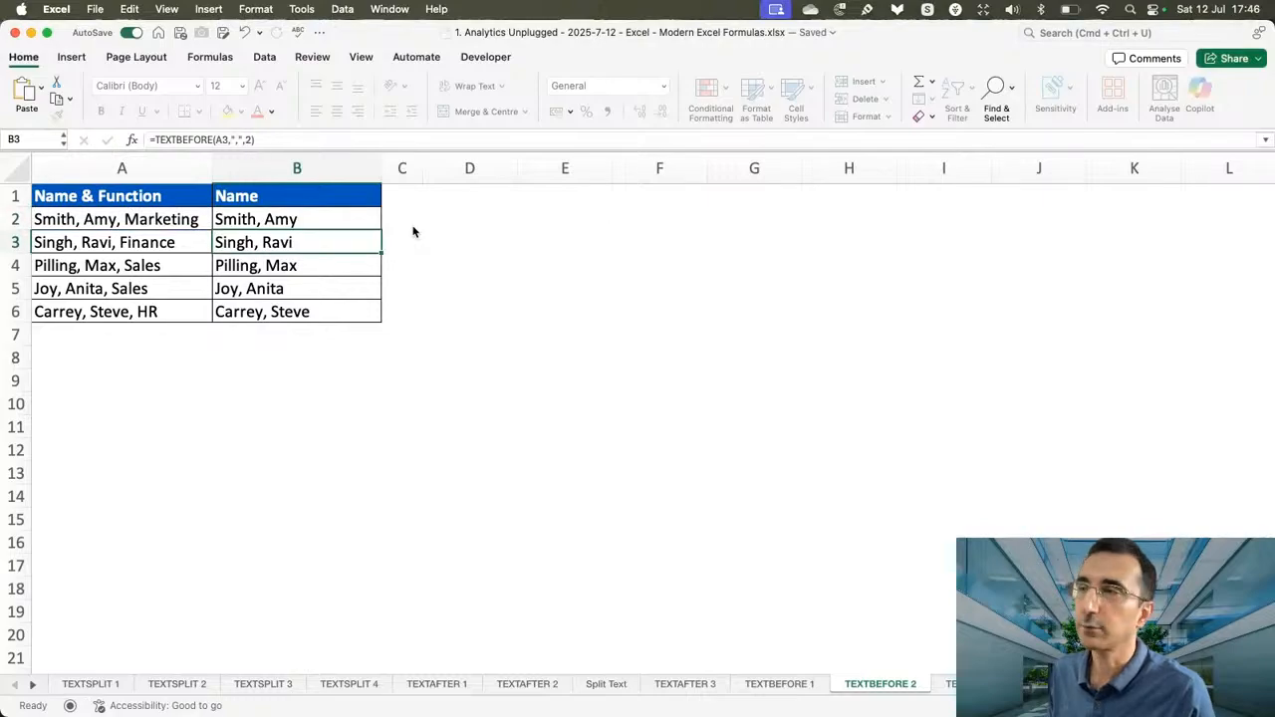
click(364, 223)
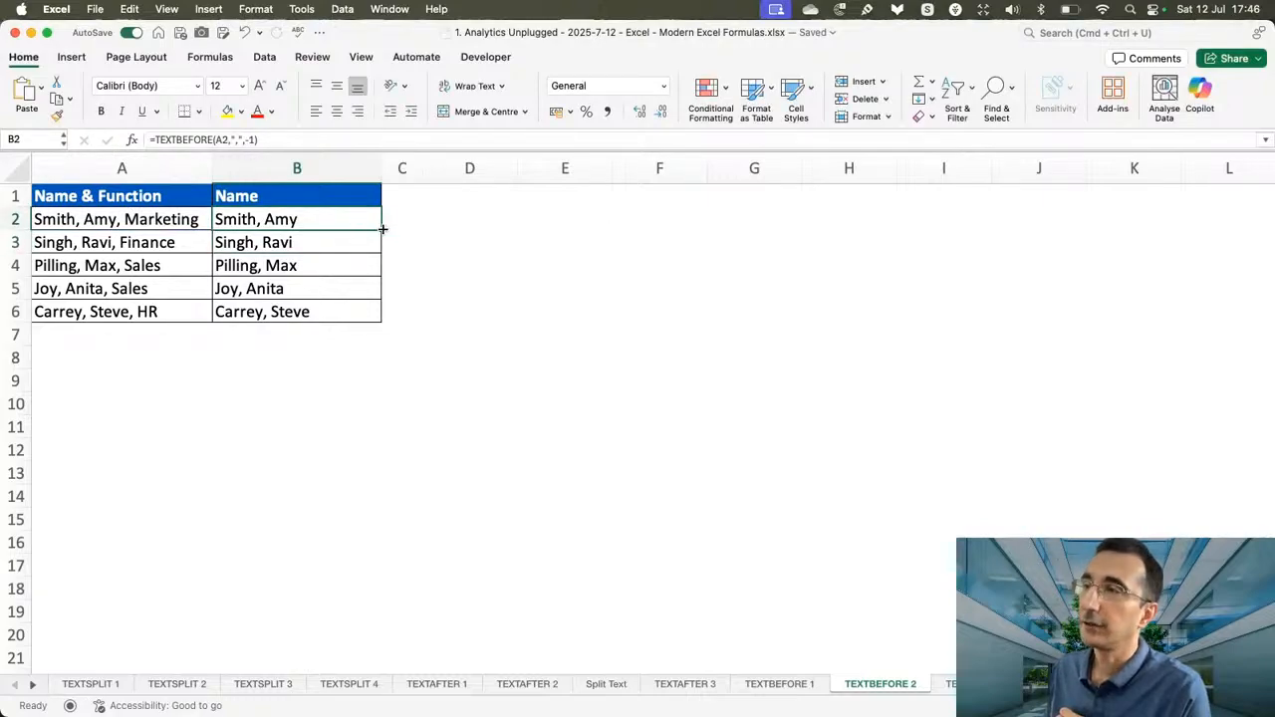
double_click(383, 230)
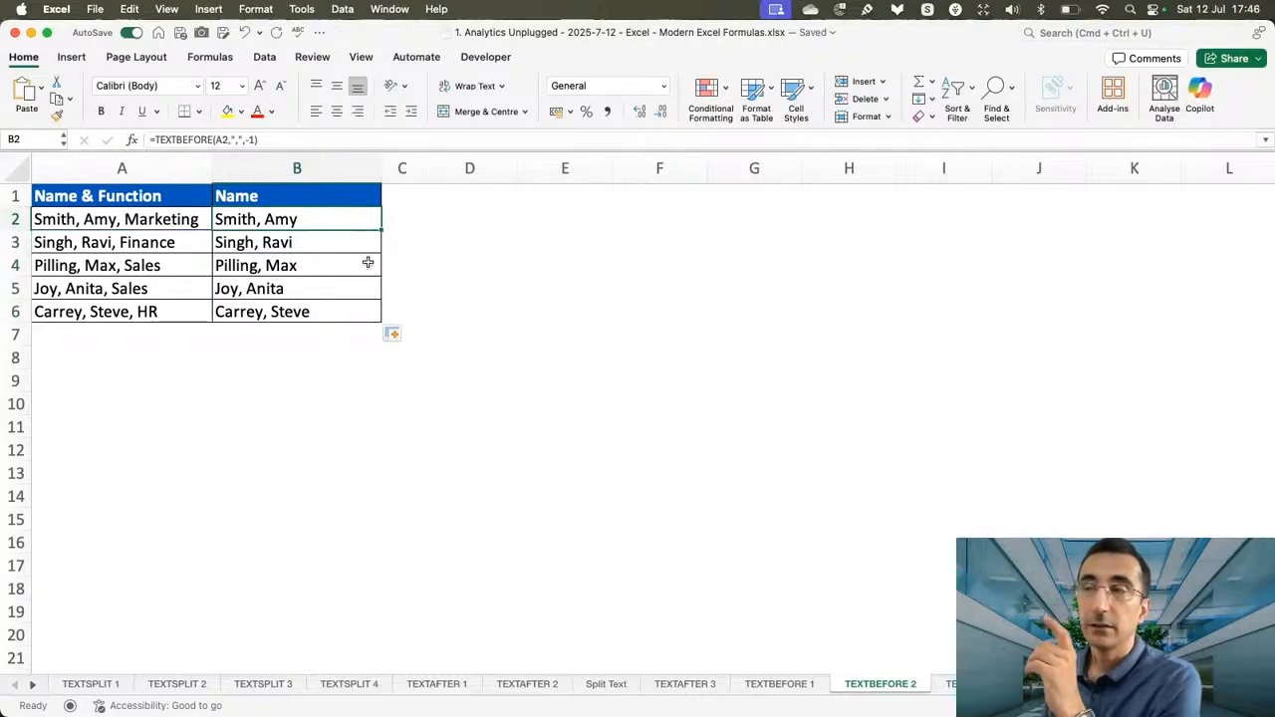
double_click(356, 222)
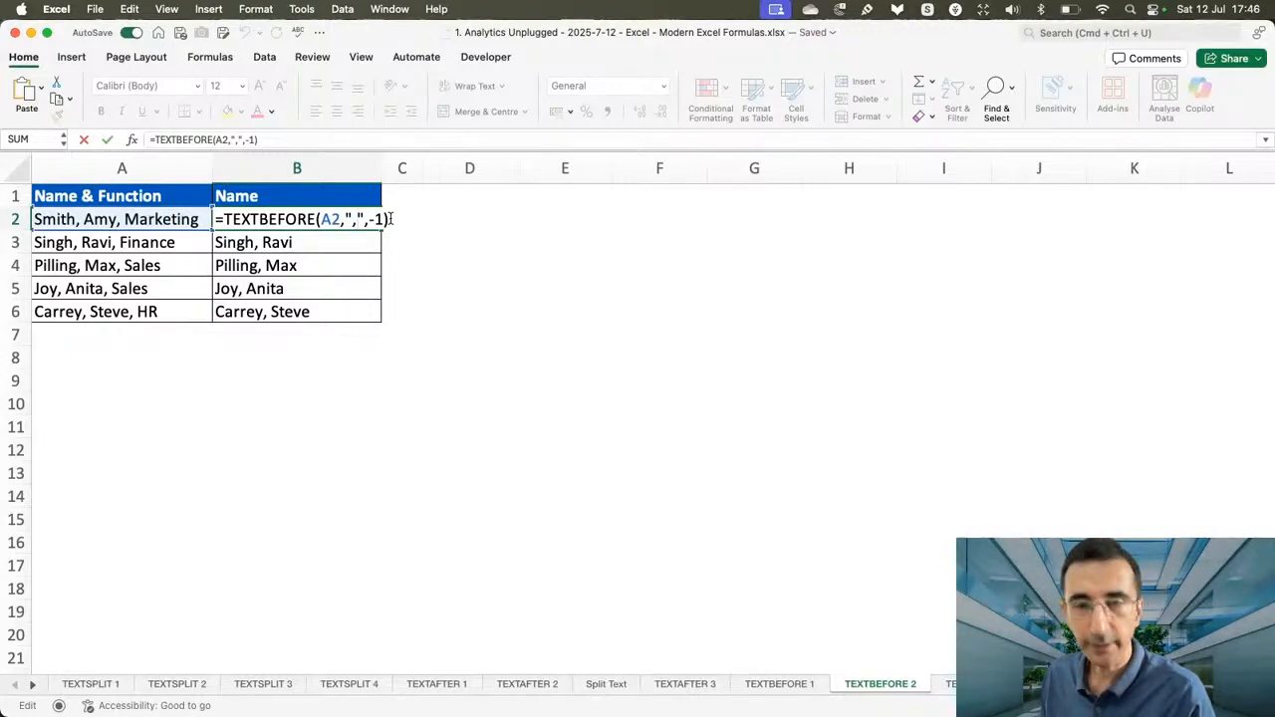
key(Return)
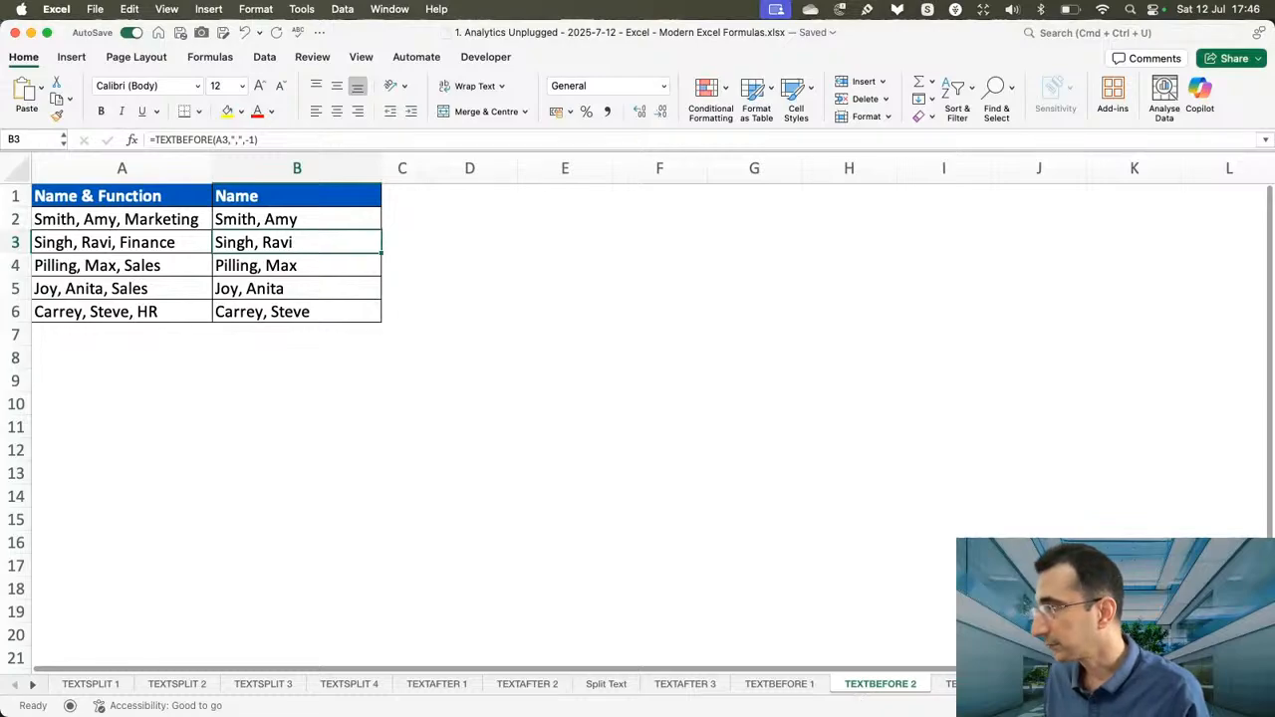
On the sheet after TEXTBEFORE 2, start a TEXTBEFORE formula in B2 with A2 as its text argument.
click(951, 683)
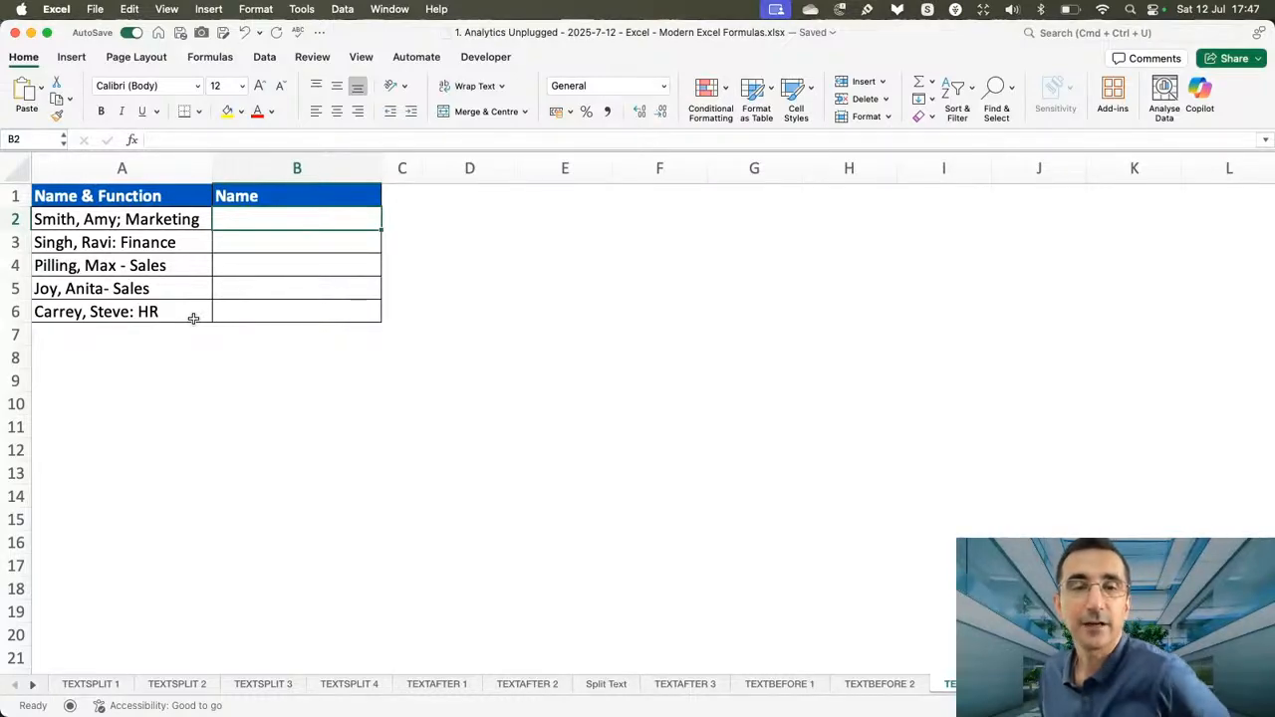
text(=)
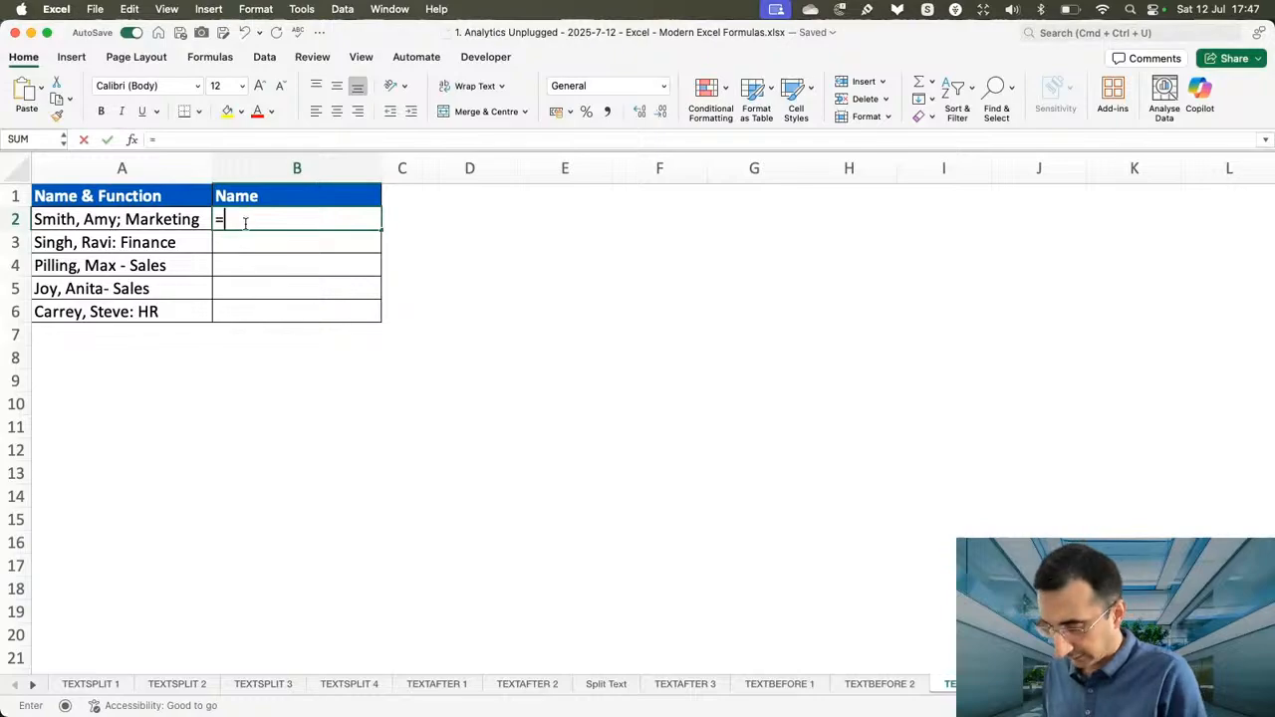
text(textb)
key(Tab)
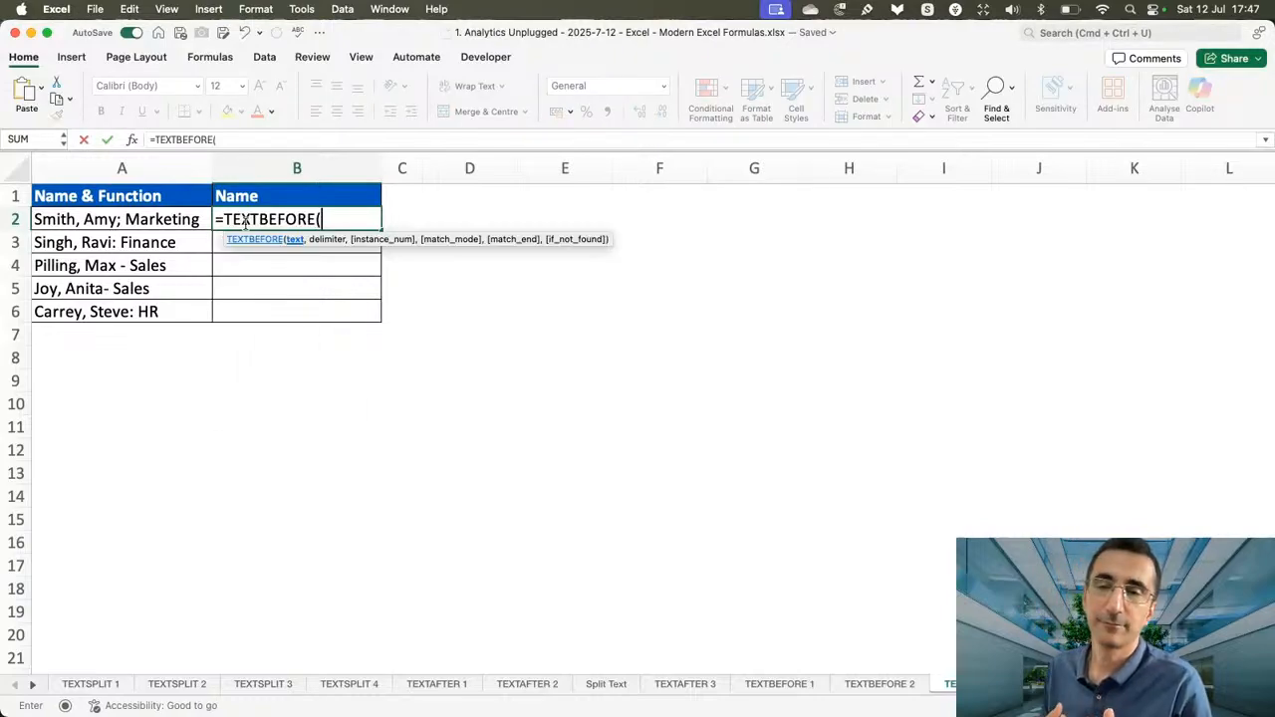
click(197, 216)
text(,)
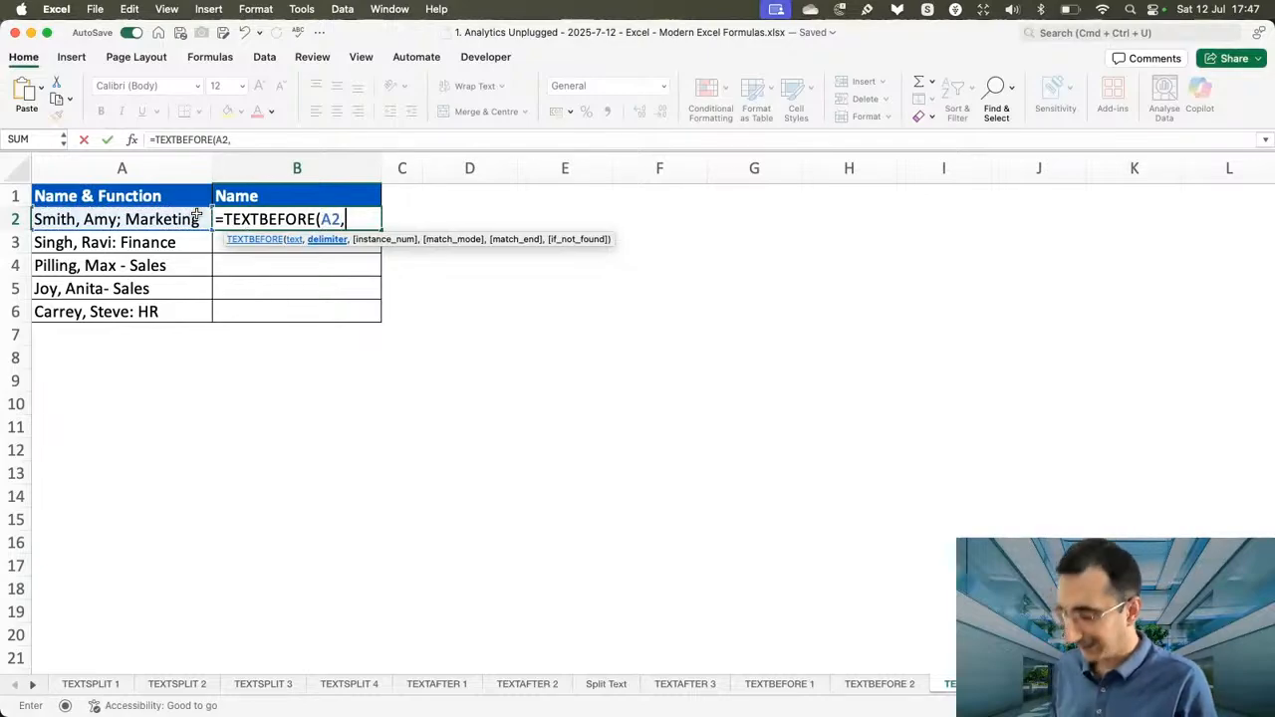
text({)
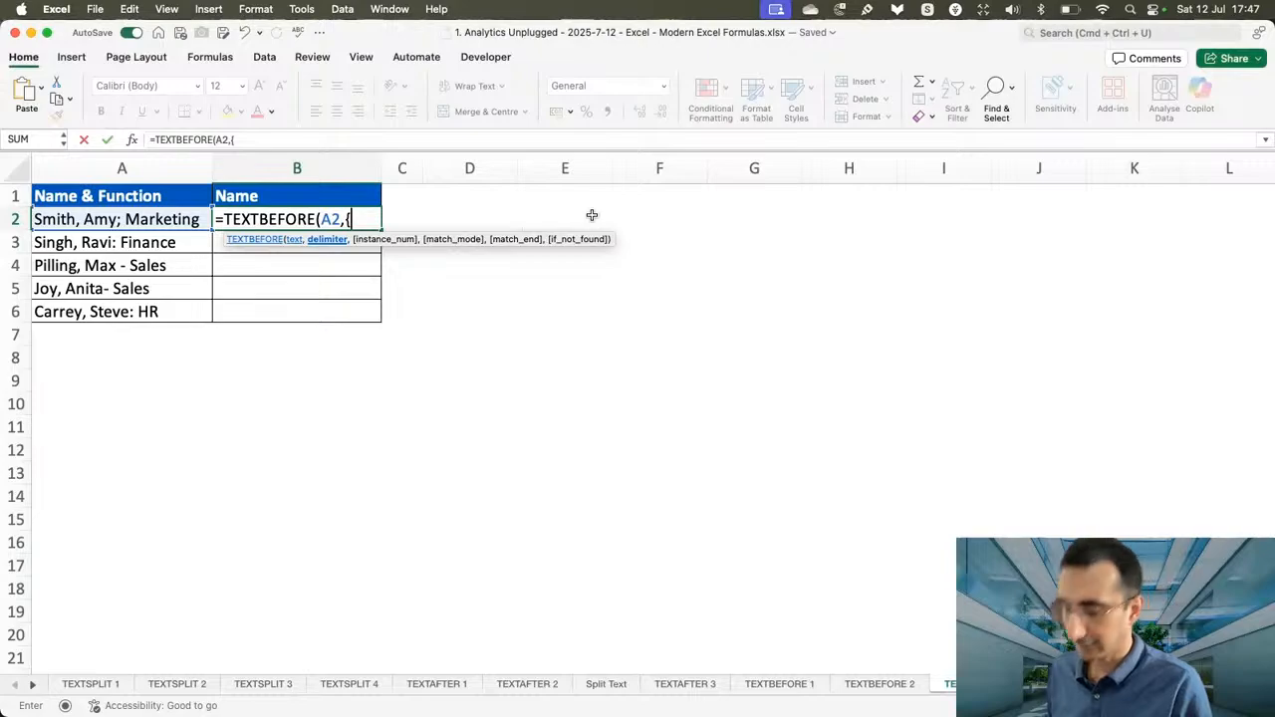
text(";")
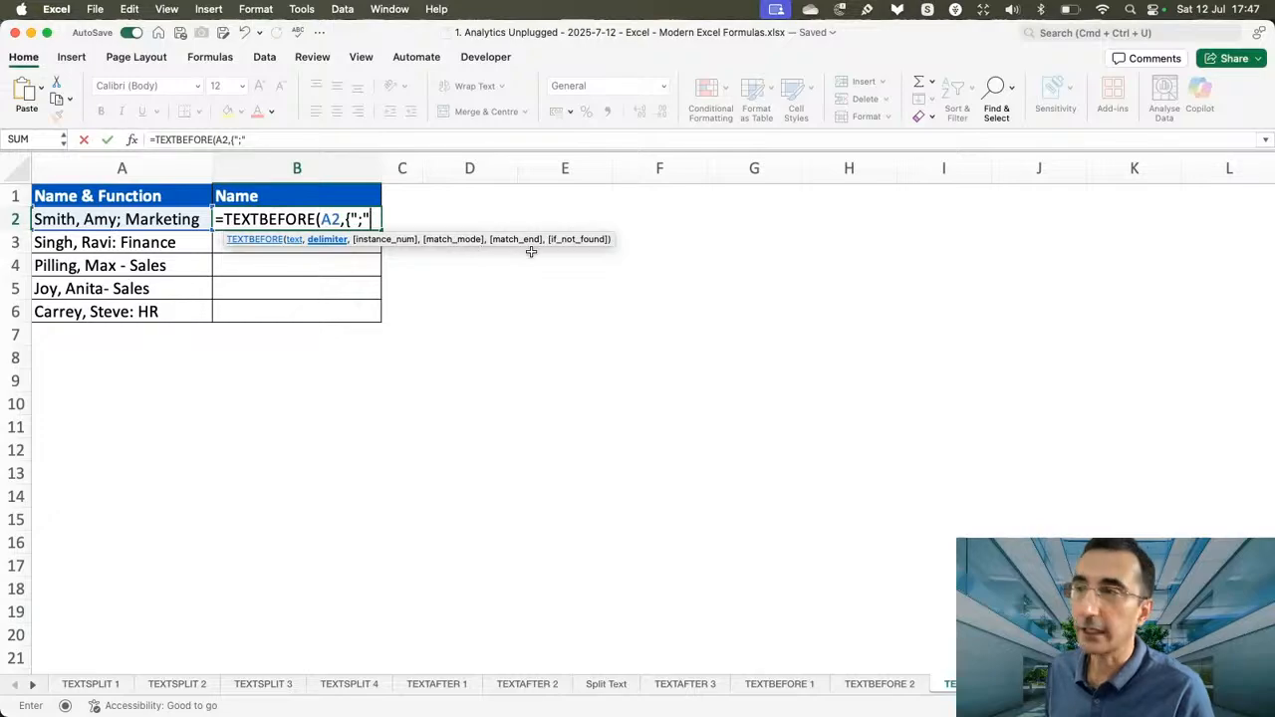
text(,")
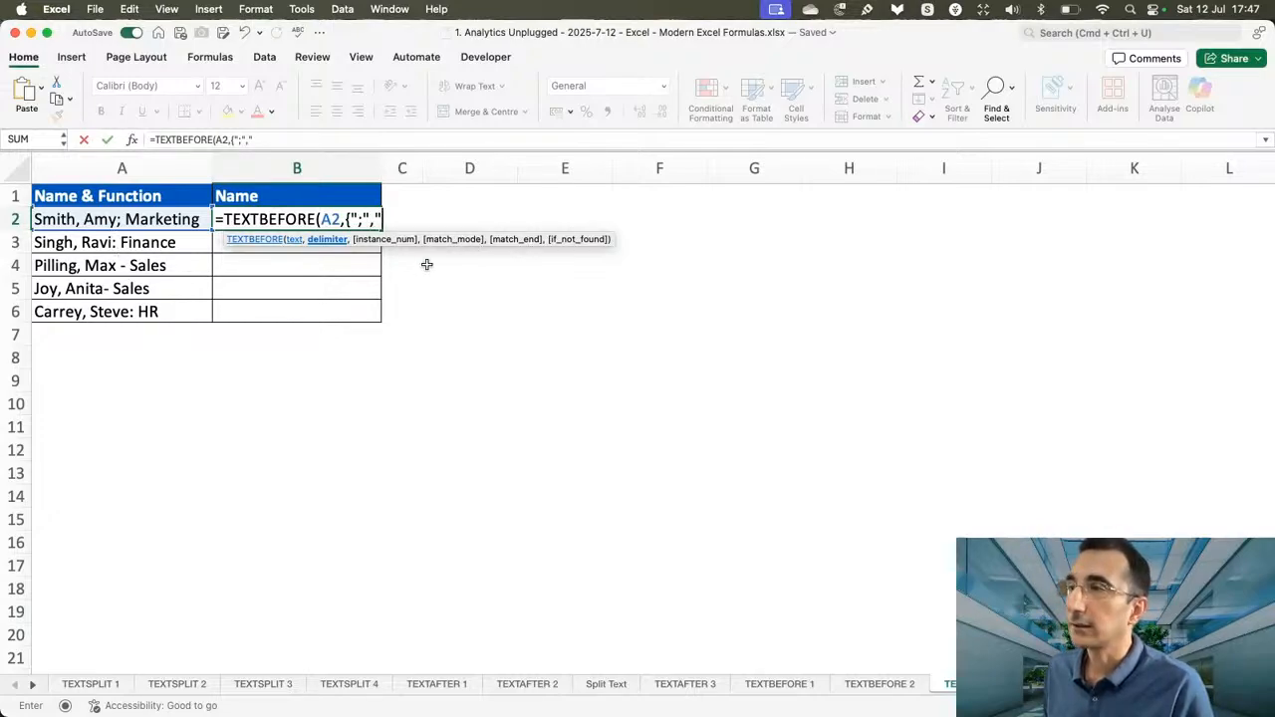
text(:")
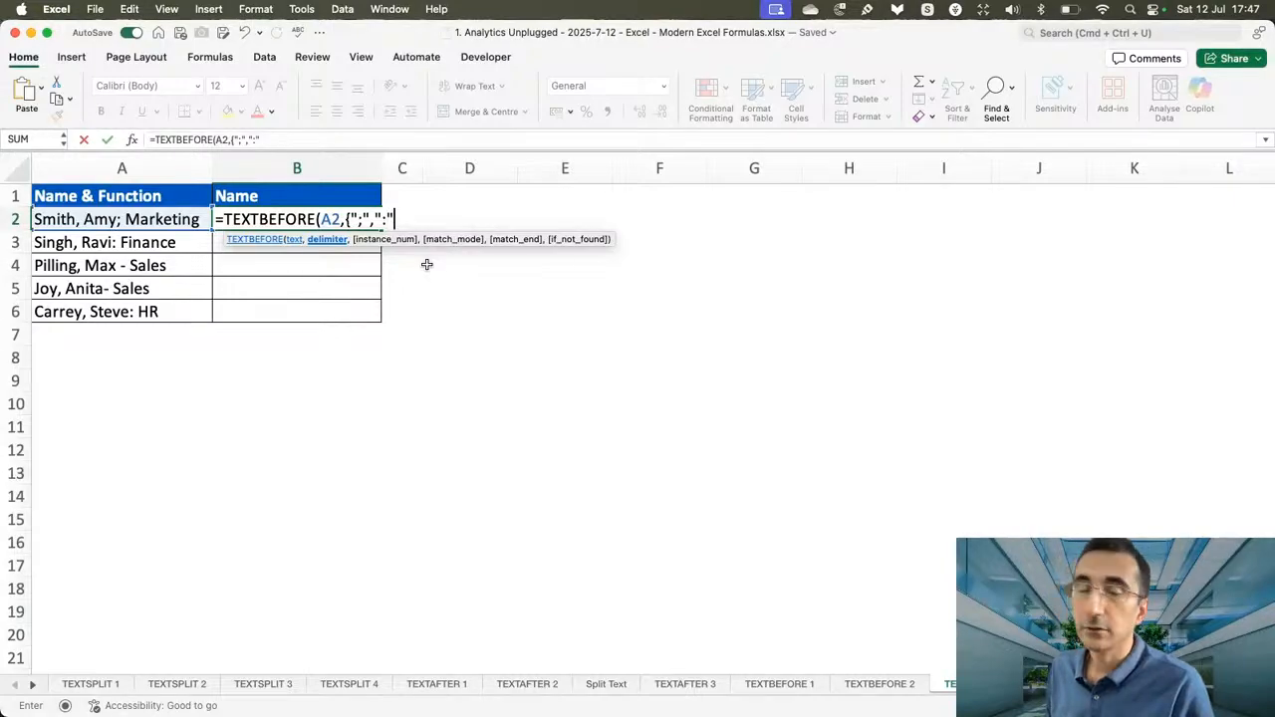
text(,")
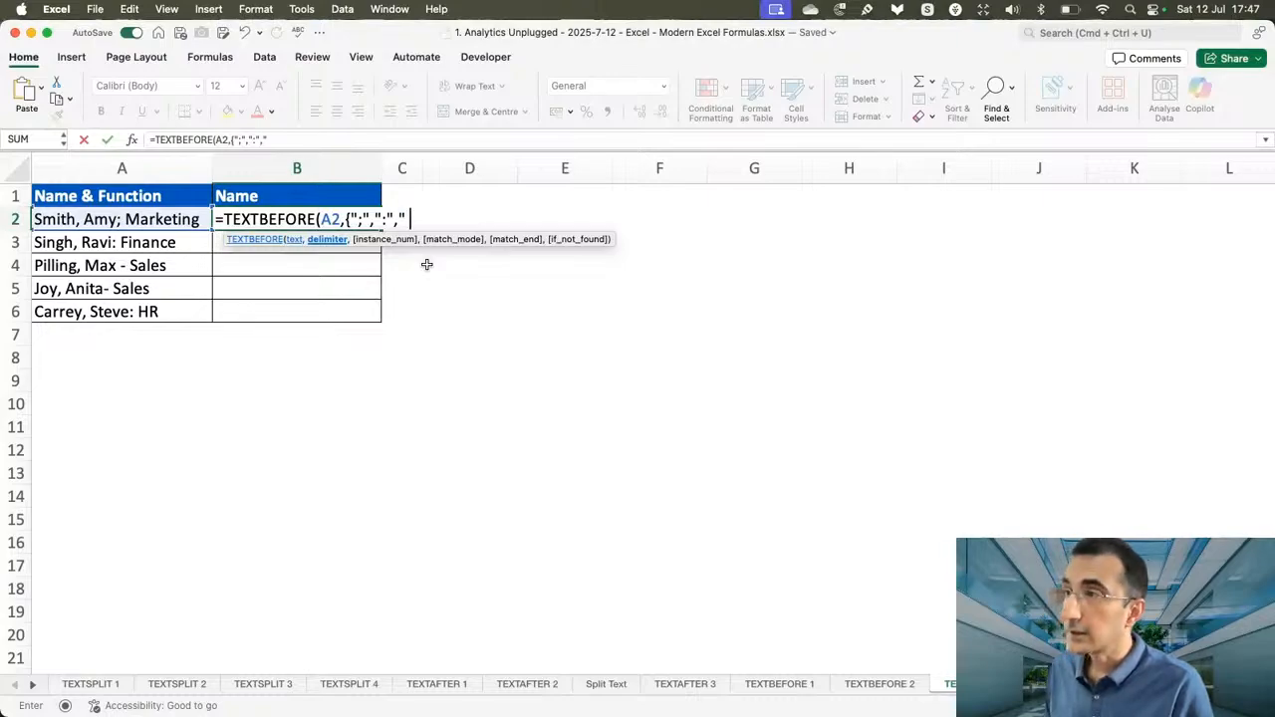
text( -",)
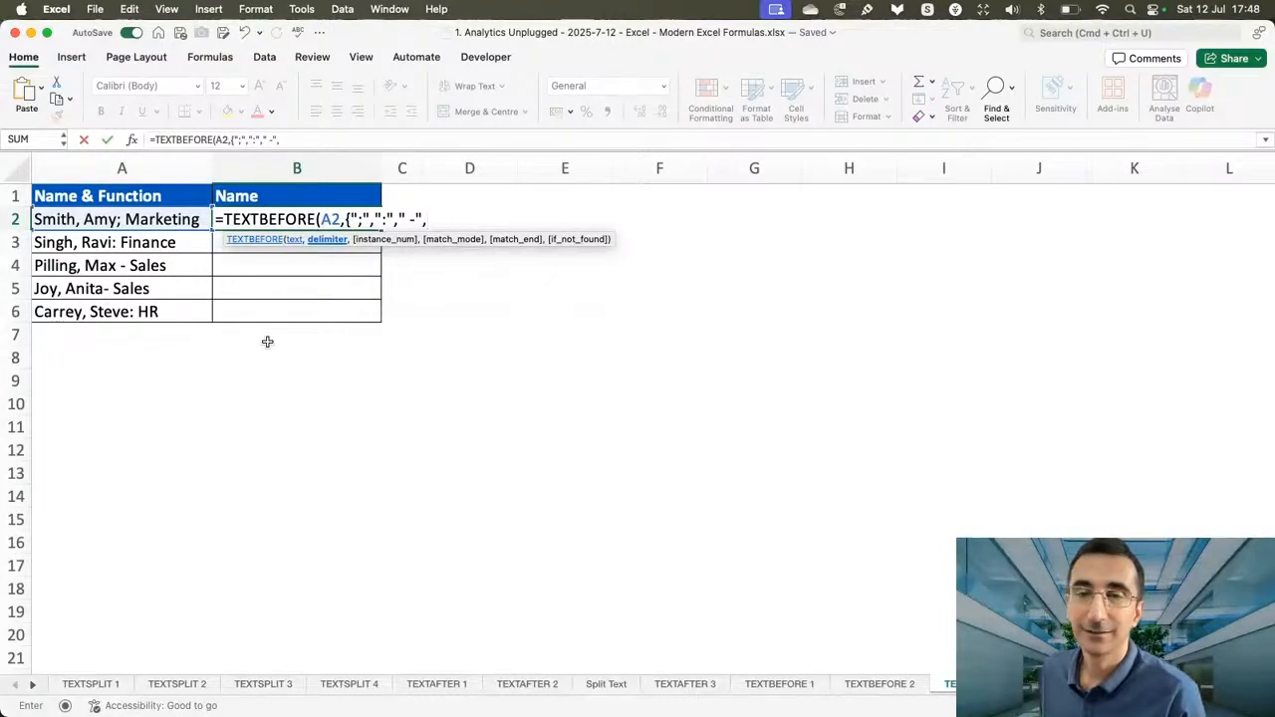
Complete the B2 formula as =TEXTBEFORE(A2,{";",":"," -","-"}) and fill it down to B6.
text("-")
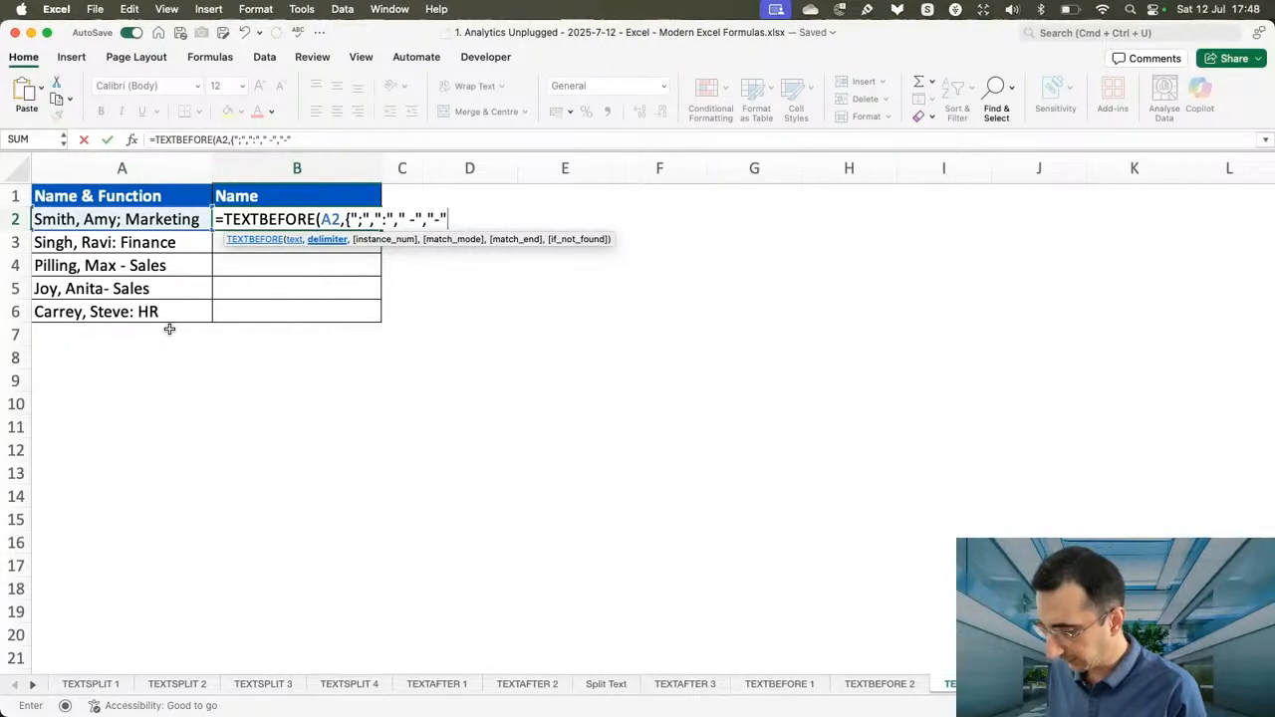
text(}))
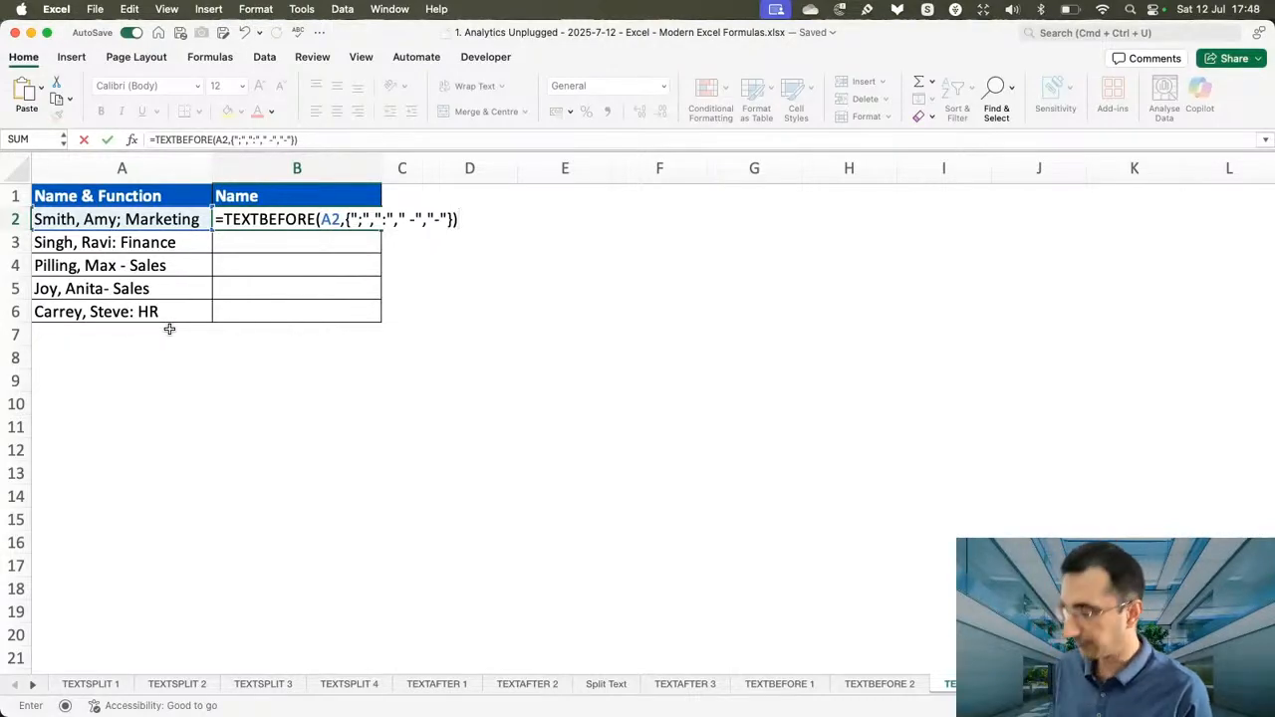
key(Return)
click(323, 224)
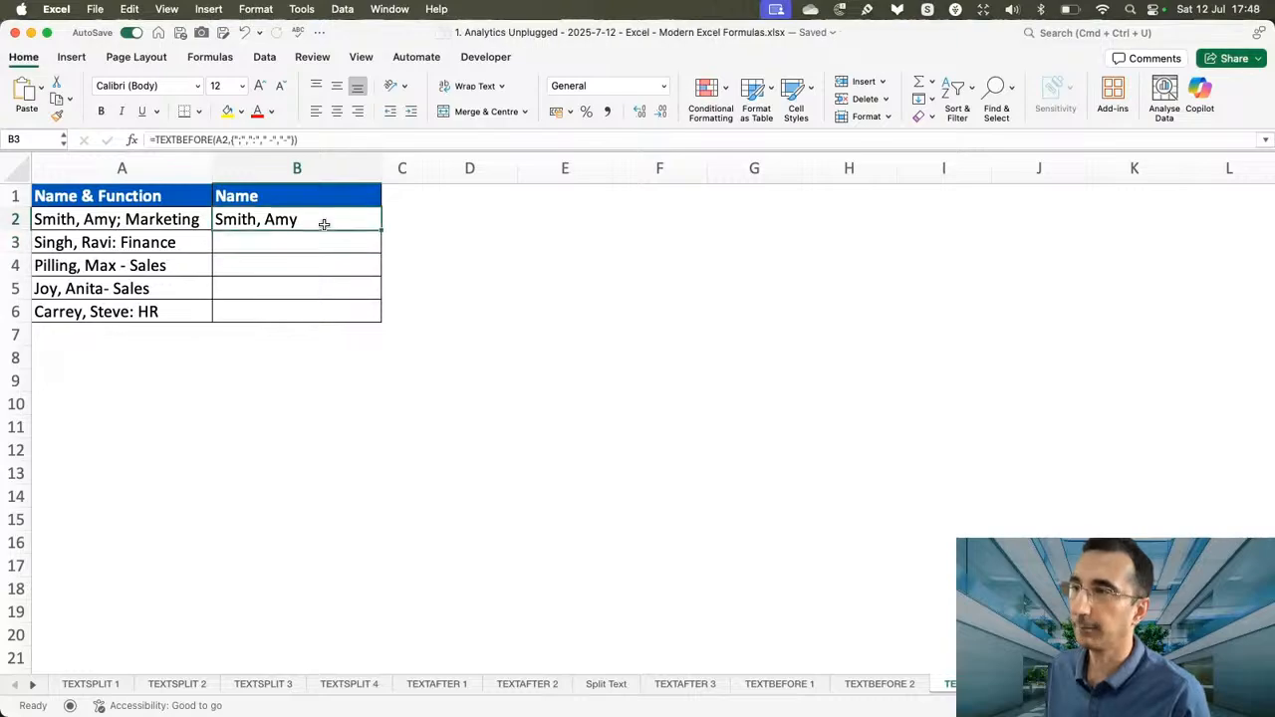
double_click(381, 232)
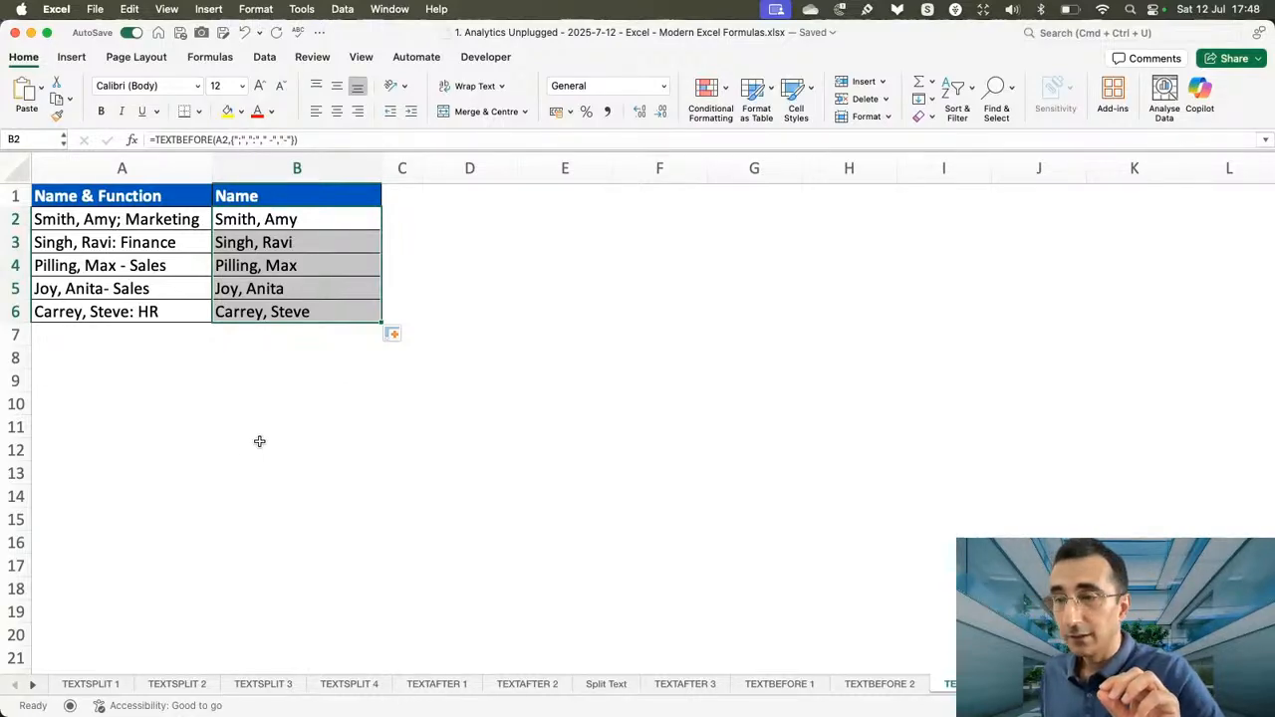
Open the sheet after TEXTBEFORE 3 and inspect the delimiters in A4 and A2.
click(31, 688)
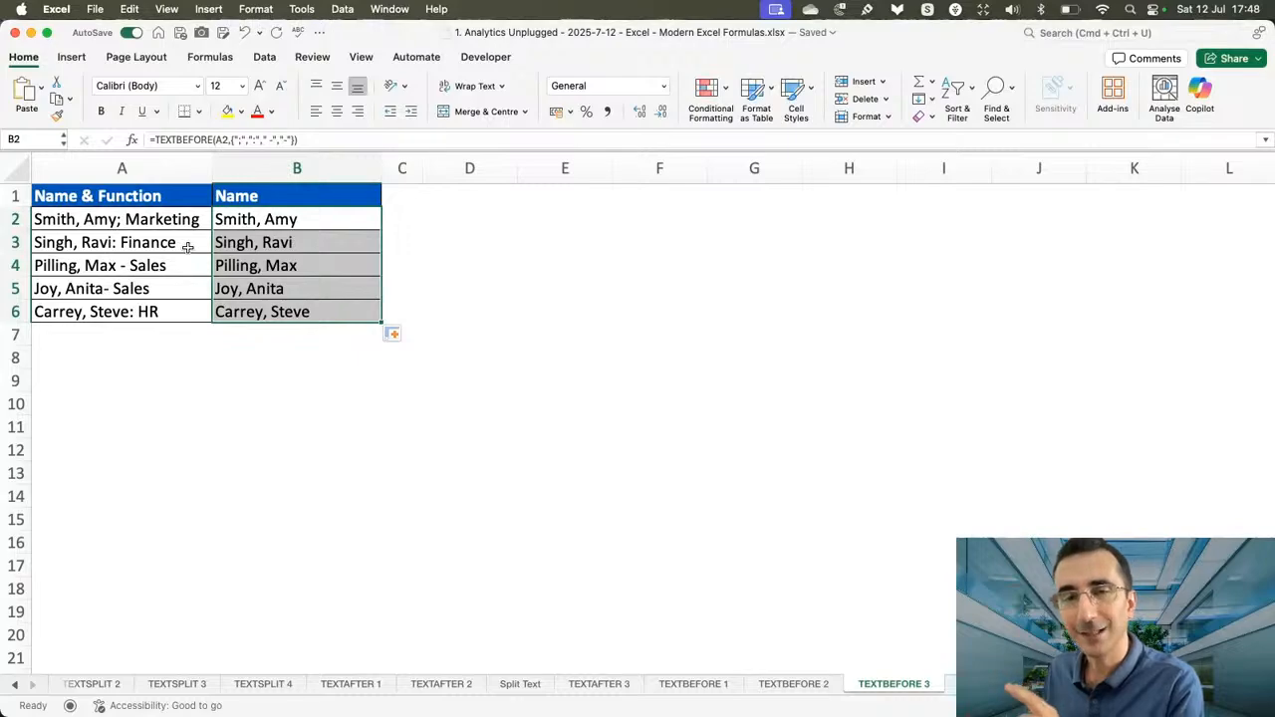
click(990, 684)
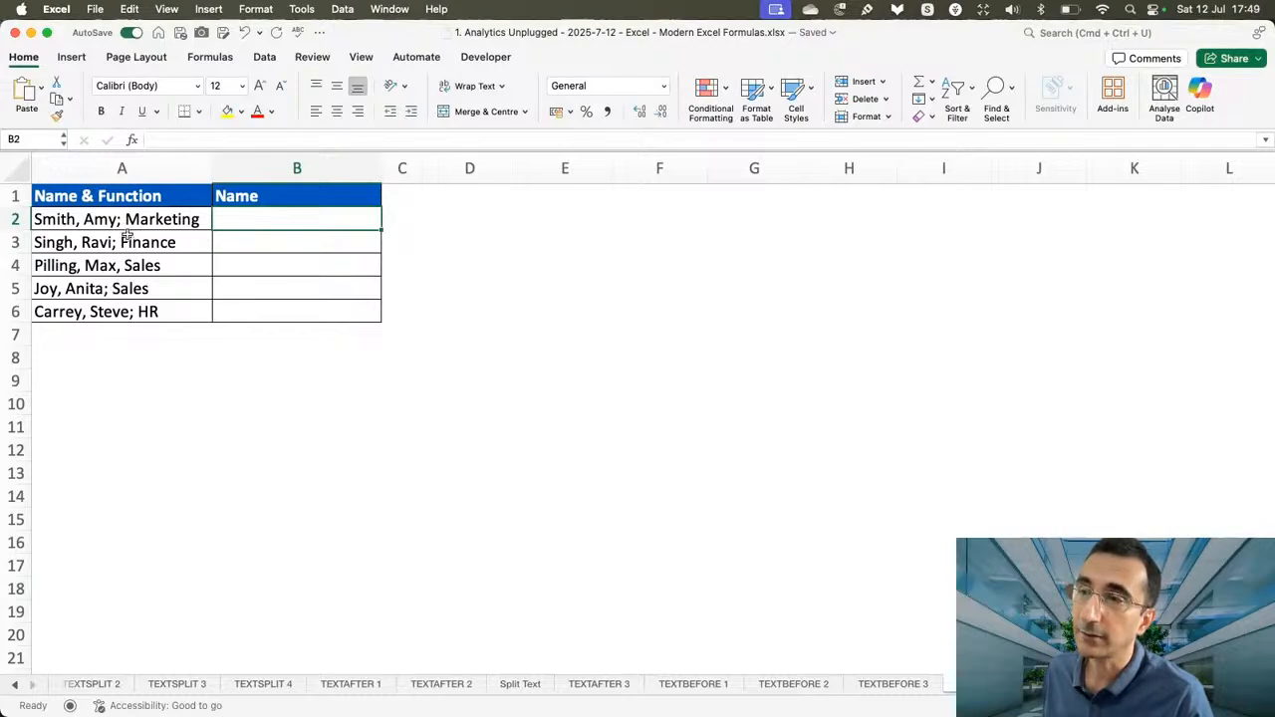
click(128, 275)
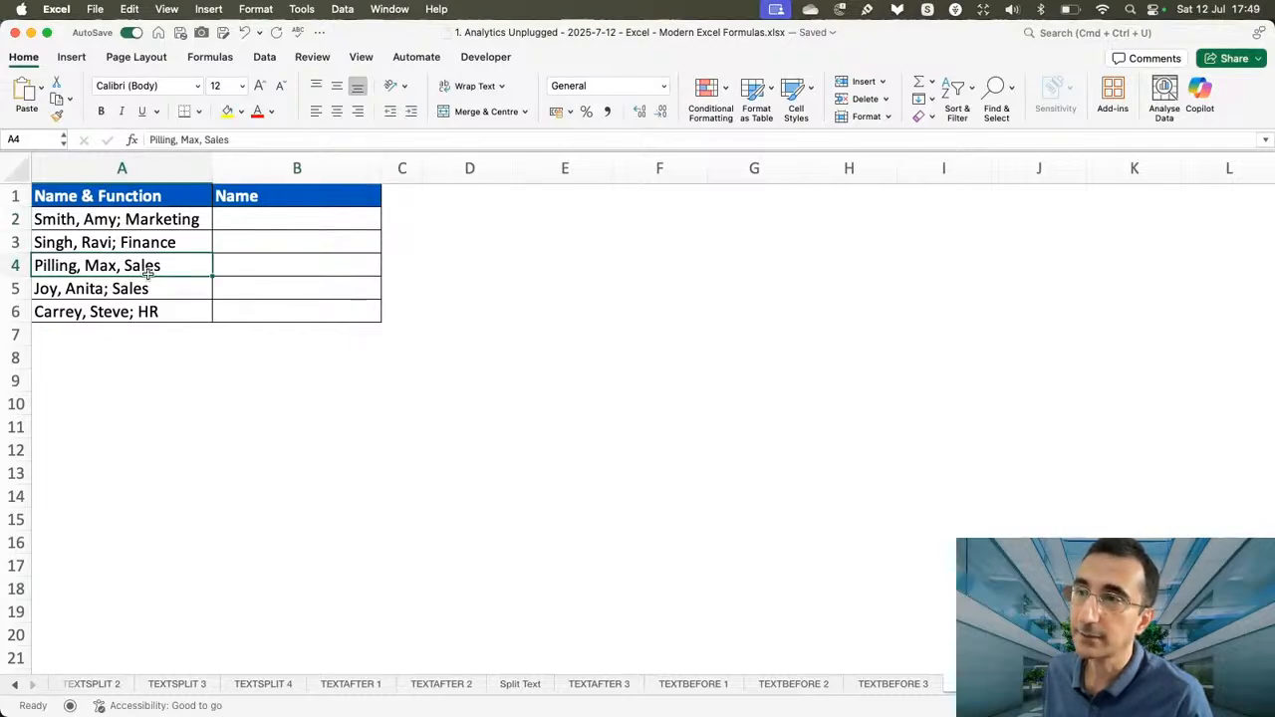
click(117, 224)
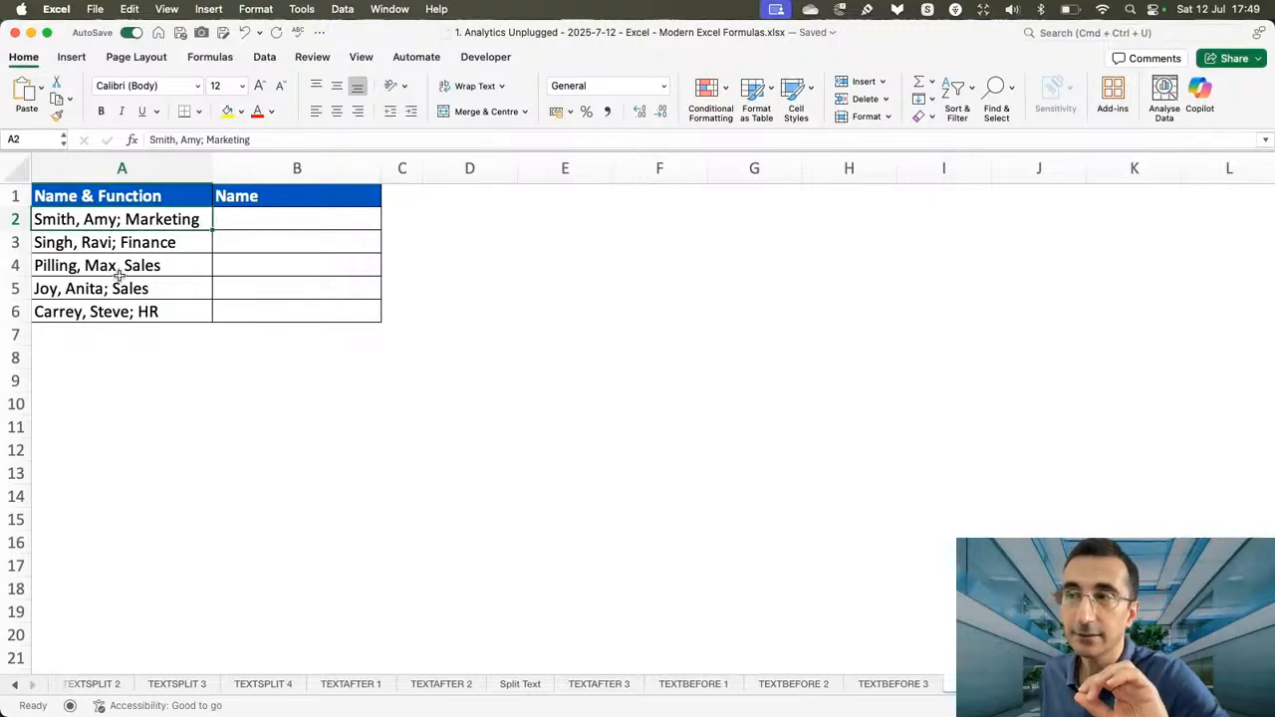
Enter =TEXTBEFORE(A2,";") in B2 and fill the formula down to B6.
click(239, 228)
text(=)
text(xtbe)
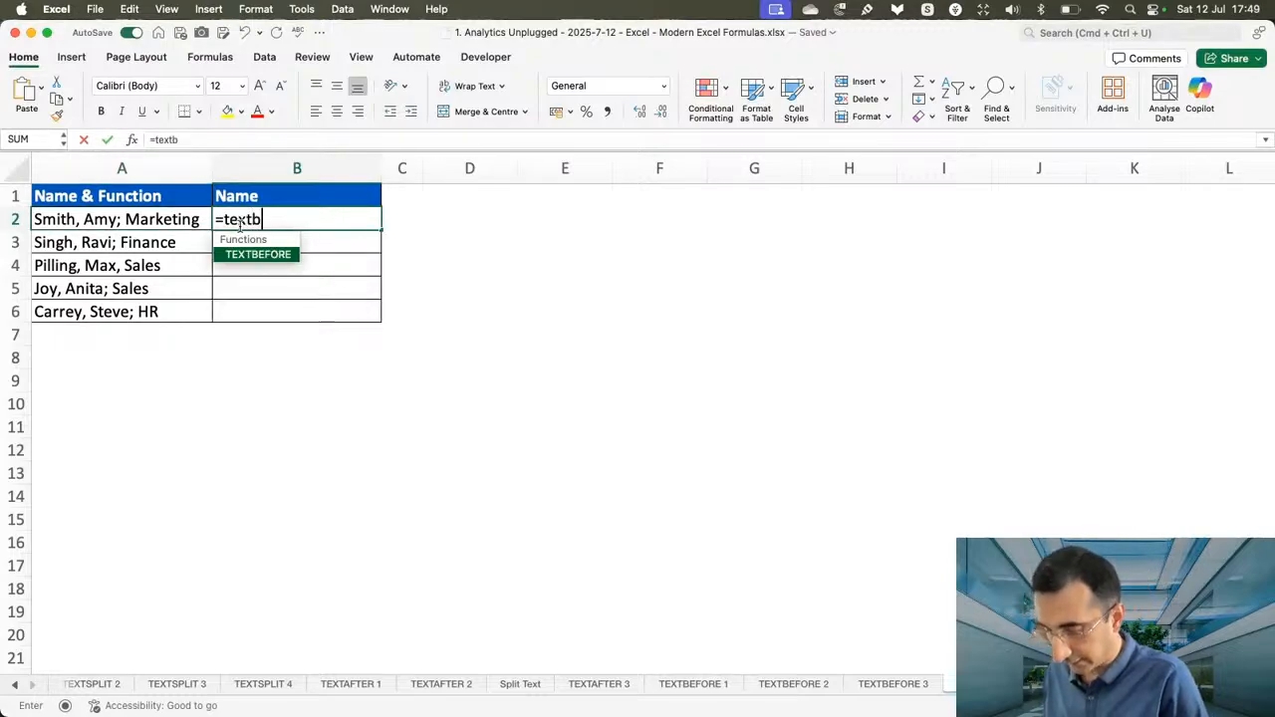
key(Tab)
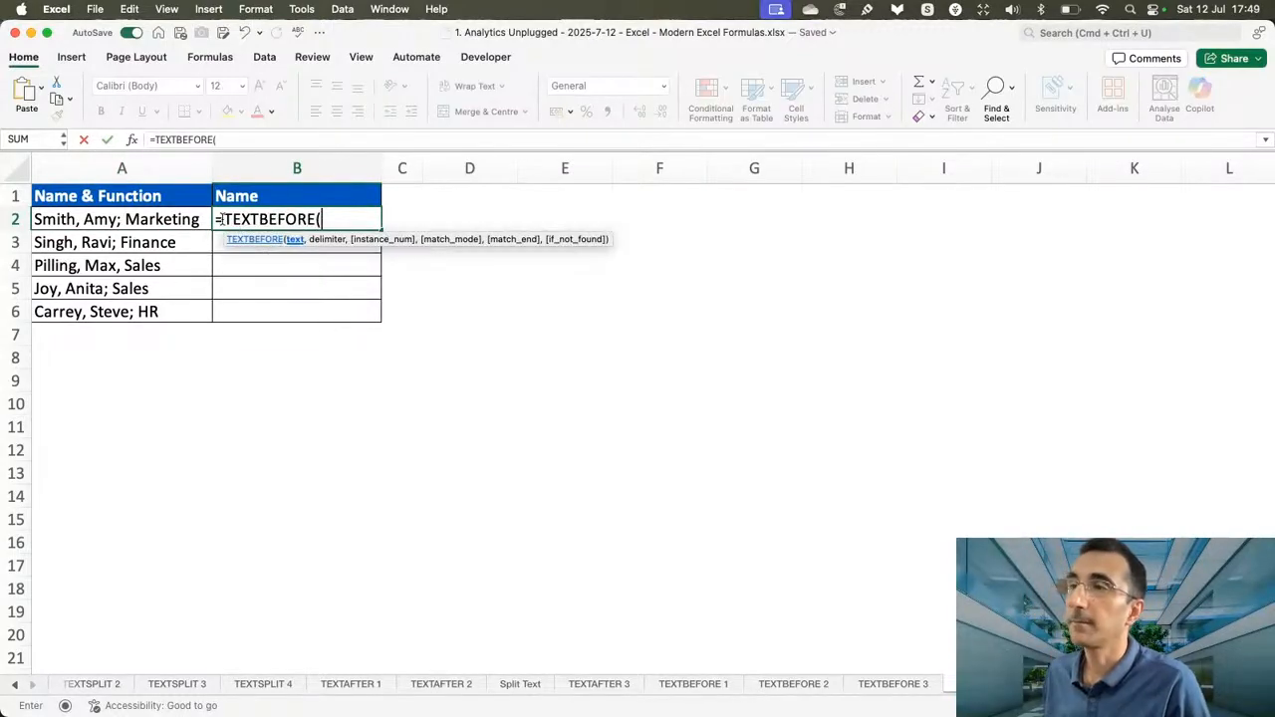
click(147, 224)
text(,";")
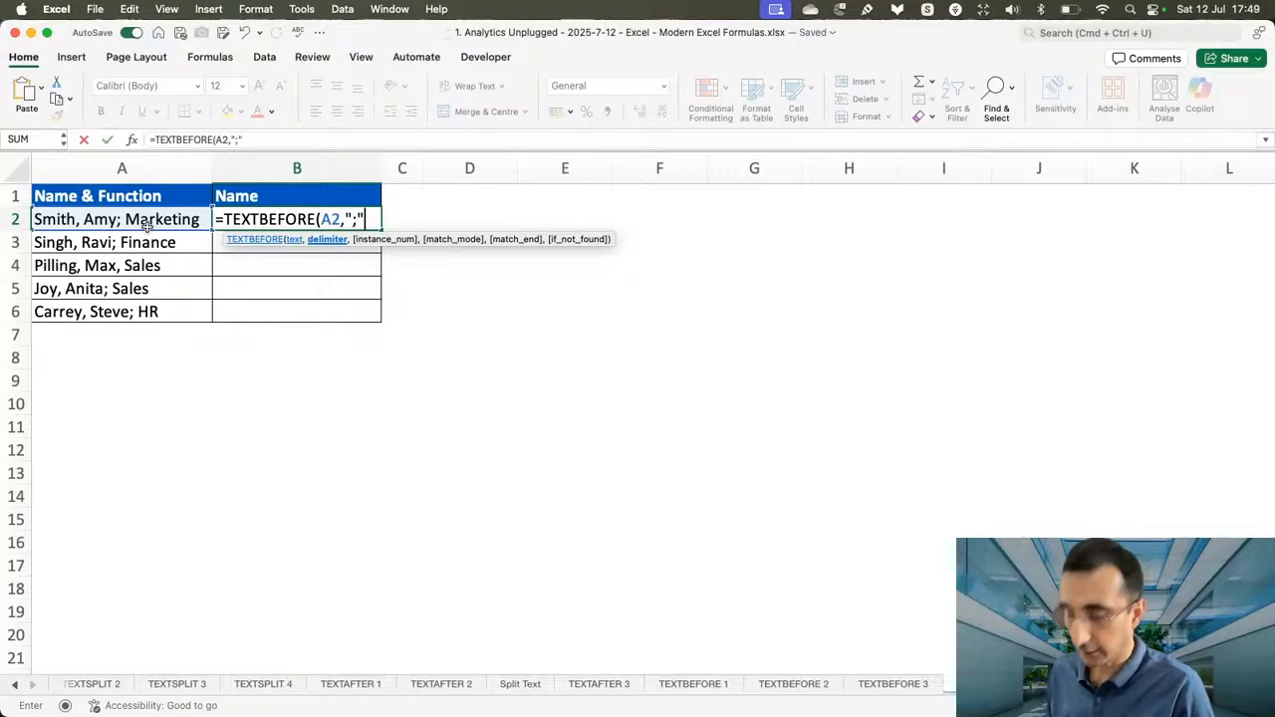
text())
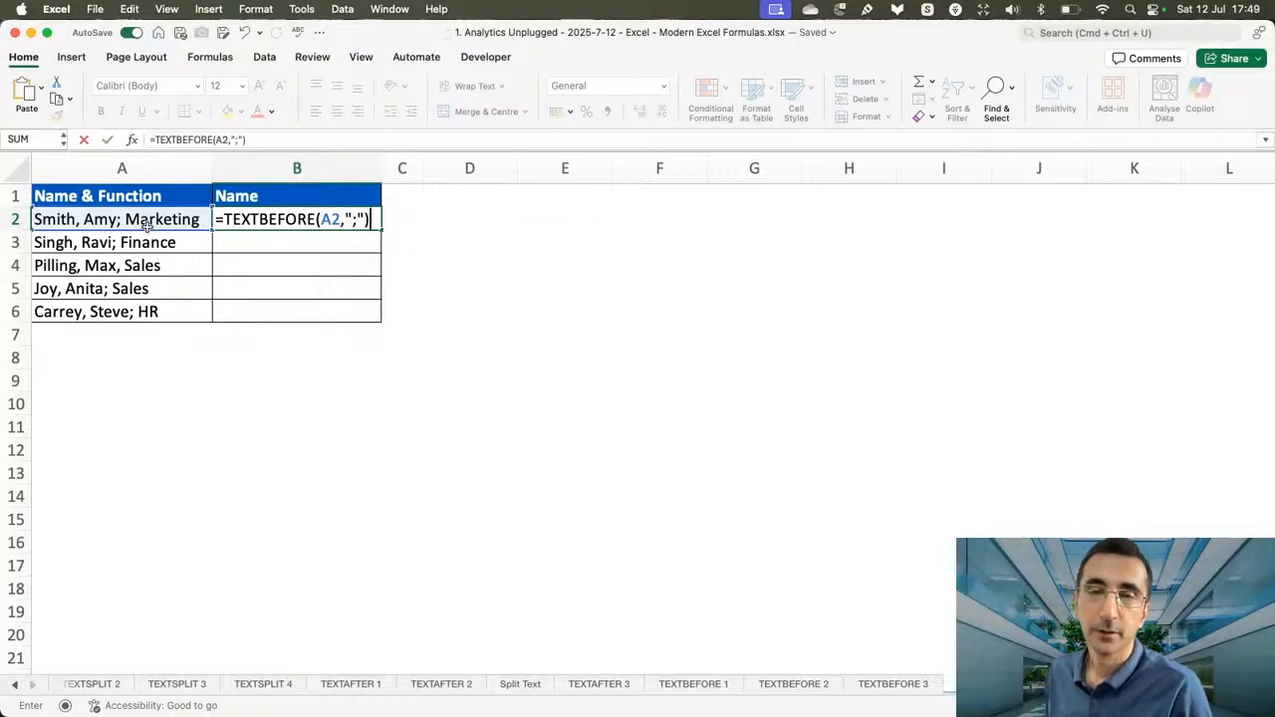
key(Return)
click(301, 222)
double_click(381, 231)
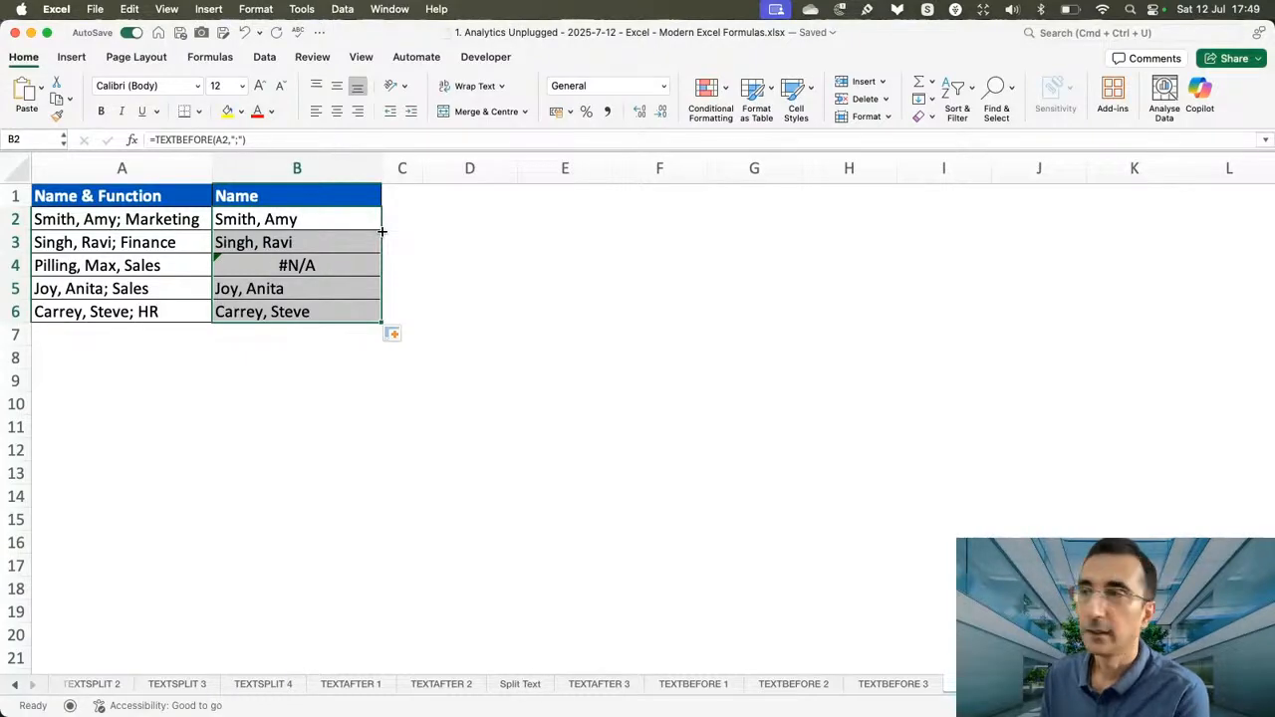
Add an empty-text if_not_found argument to B2, making it =TEXTBEFORE(A2,";",,,,""), and fill the formula down to B6.
double_click(354, 219)
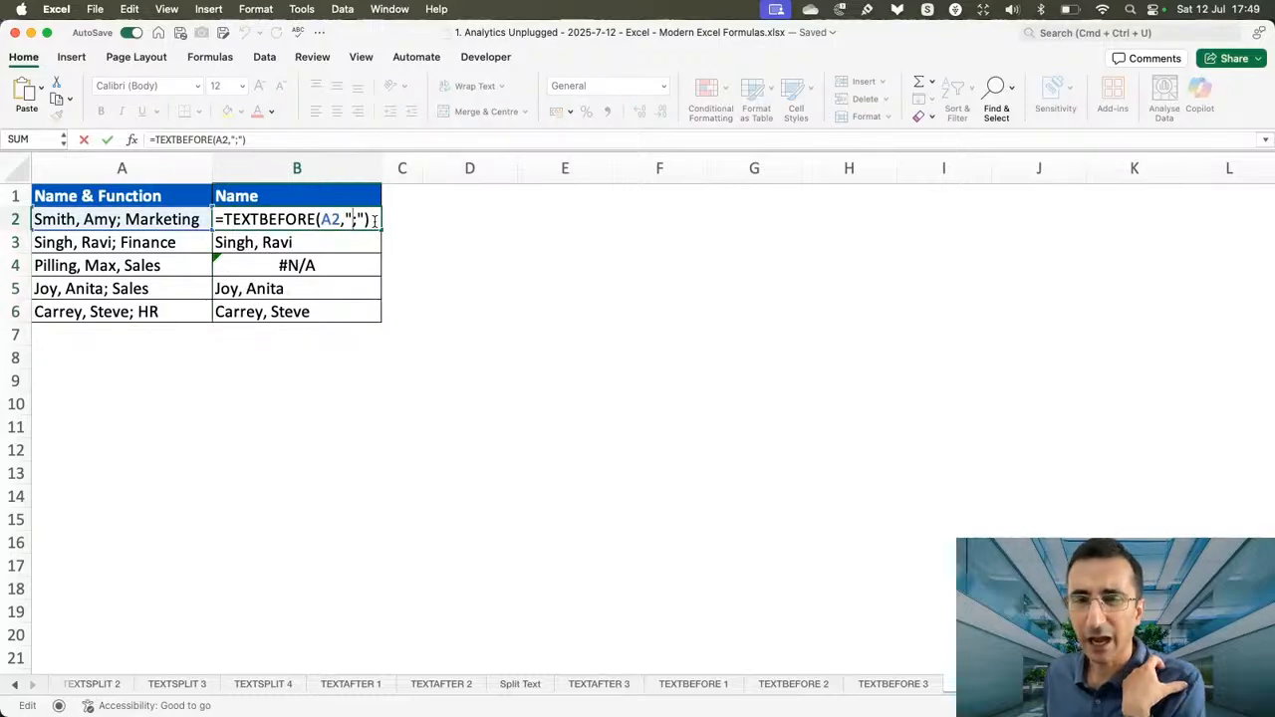
click(377, 219)
key(BackSpace)
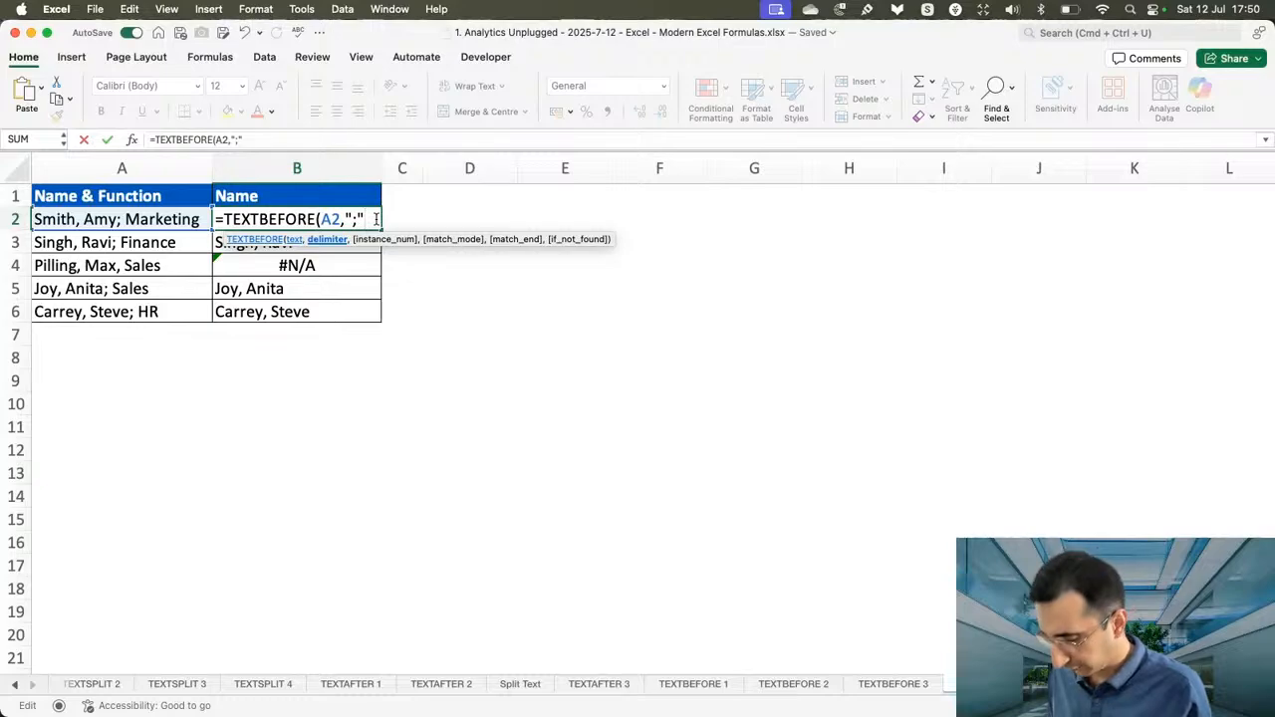
text(,)
text(,,)
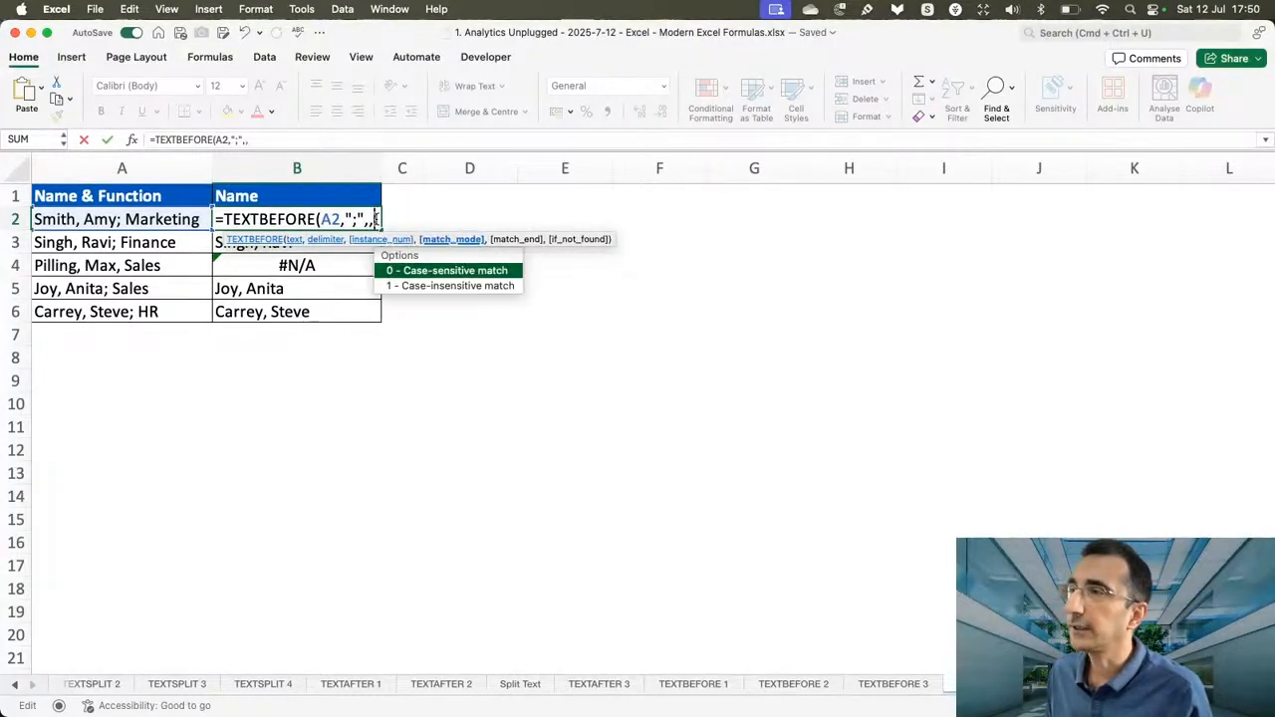
text(,")
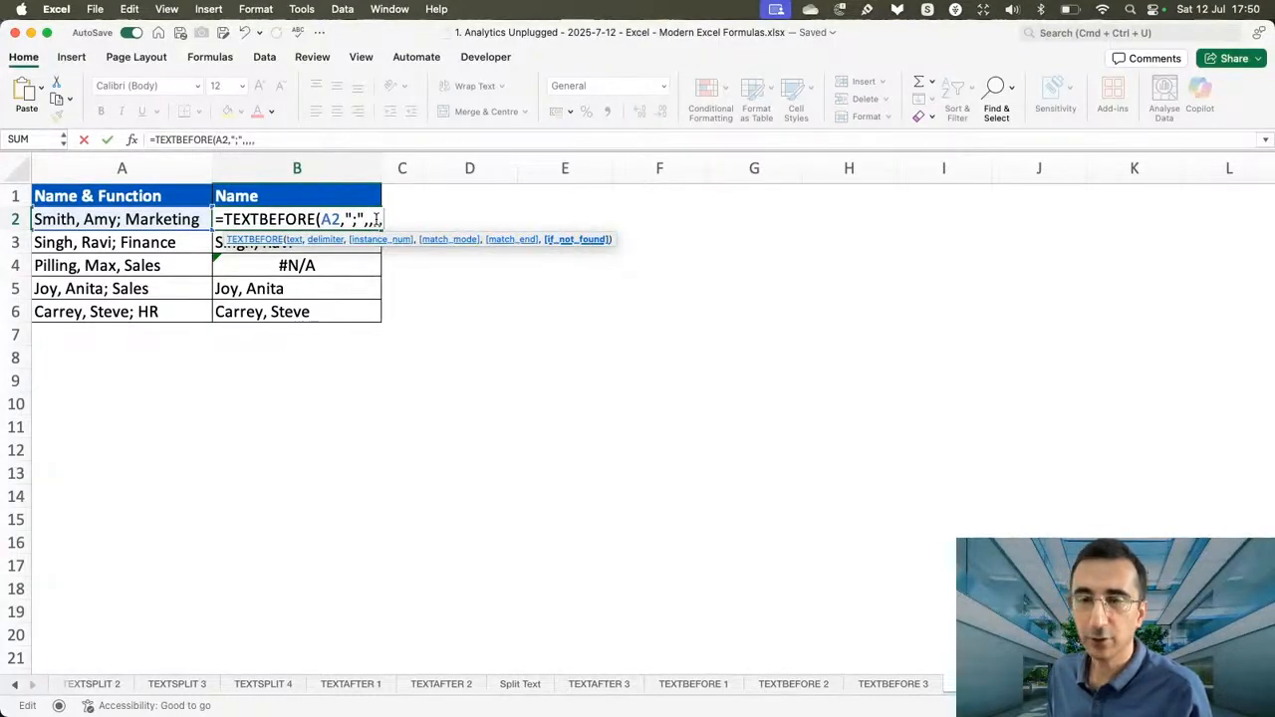
text(")
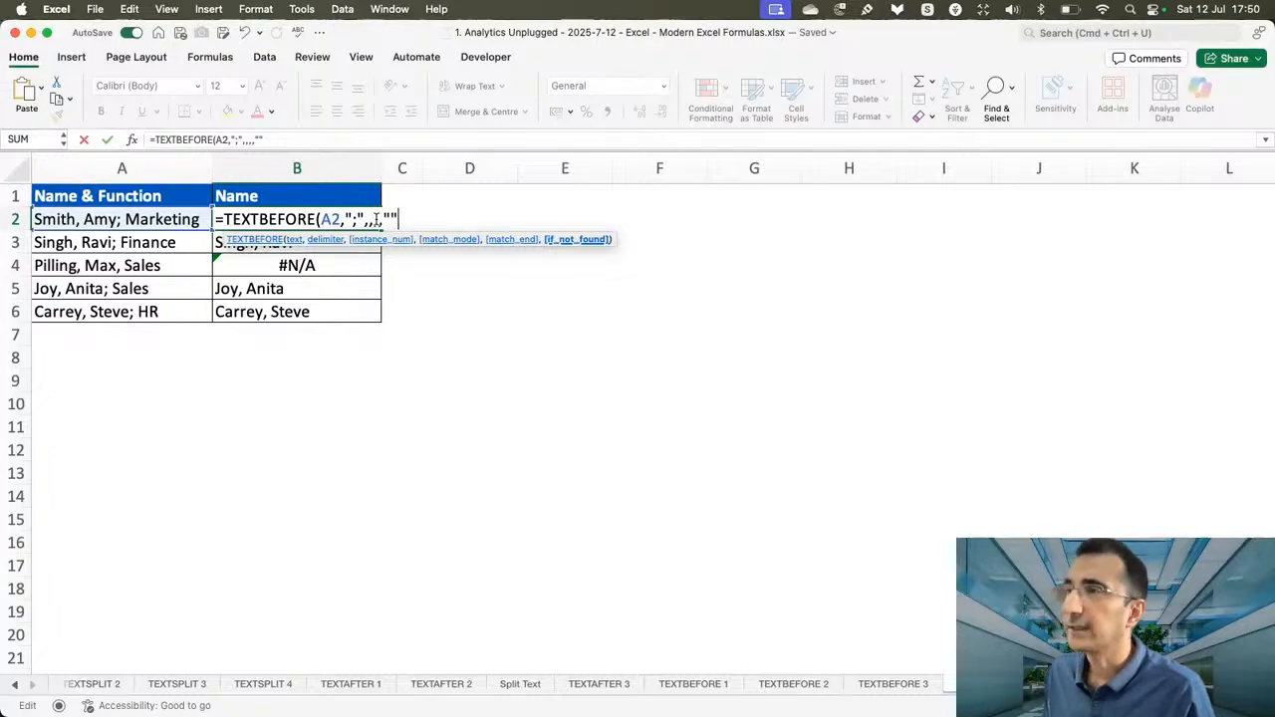
text())
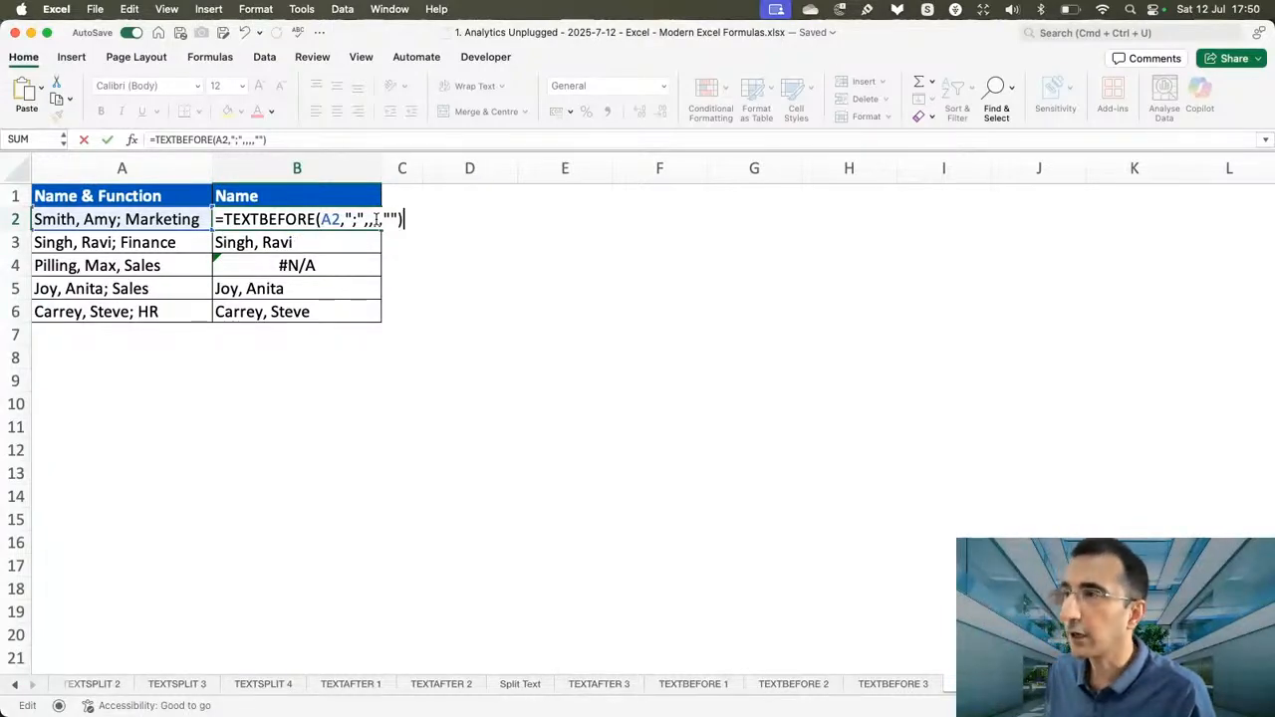
key(Return)
click(374, 219)
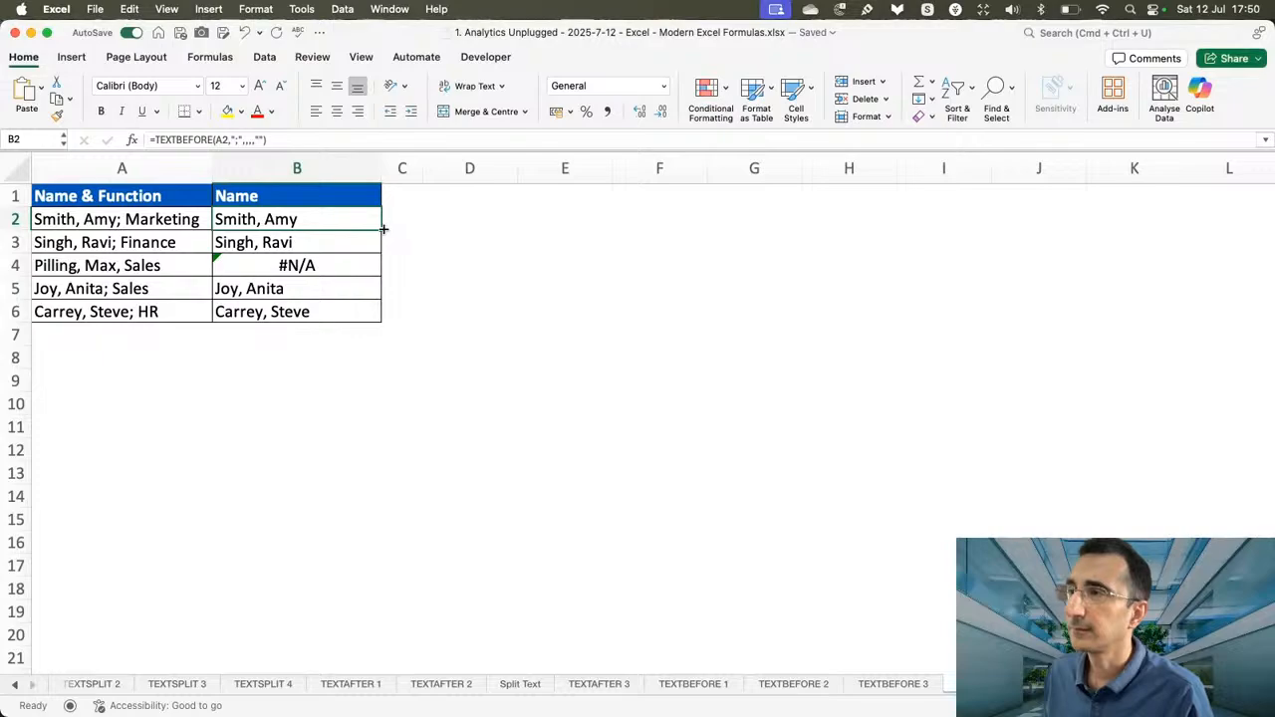
double_click(384, 229)
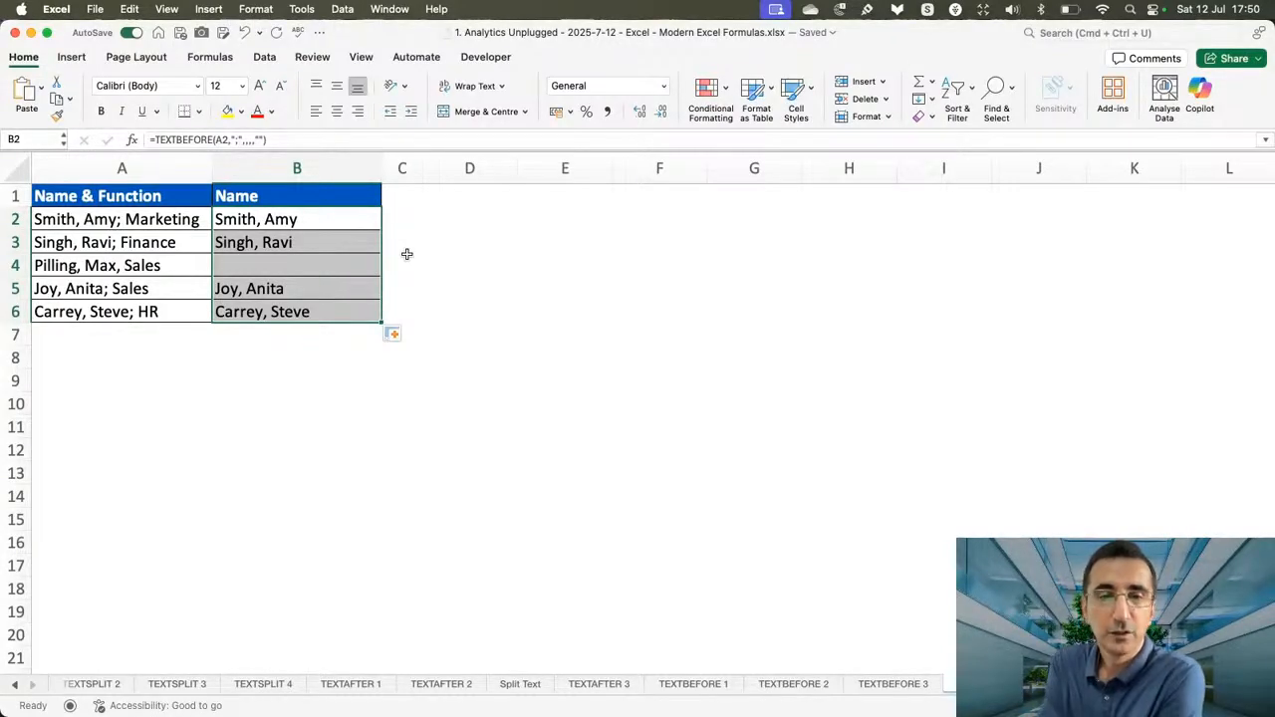
Replace B2's if_not_found argument with match_end set to 1 (Match to end), giving =TEXTBEFORE(A2,";",,,1), and fill down to B6.
click(364, 218)
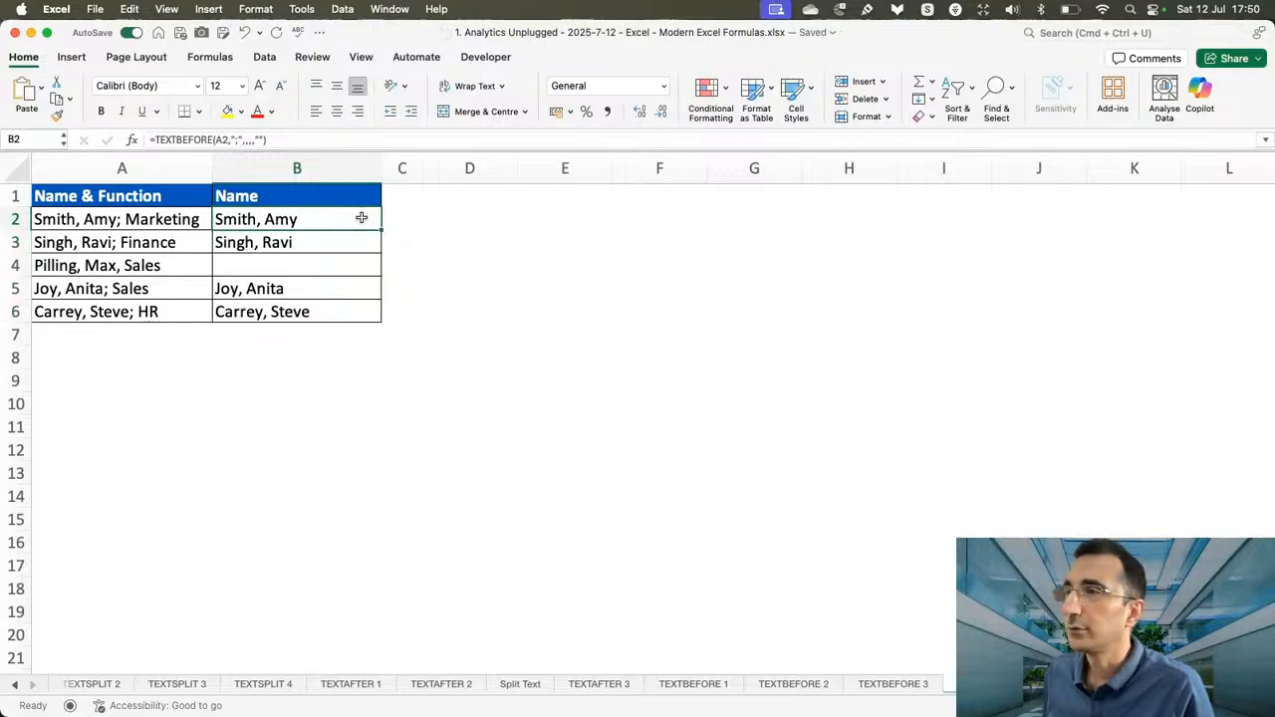
double_click(365, 219)
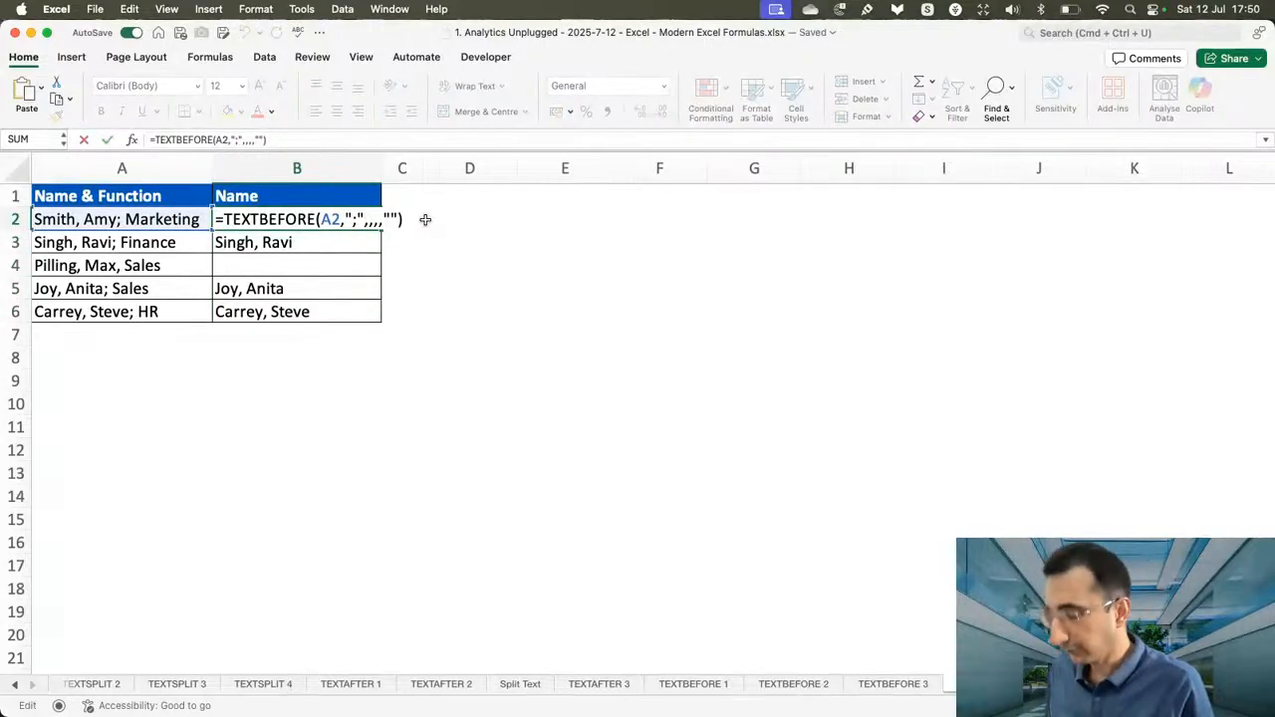
key(Right)
key(Right)
key(Right)
key(Right)
key(Right)
key(Right)
key(BackSpace)
key(BackSpace)
key(BackSpace)
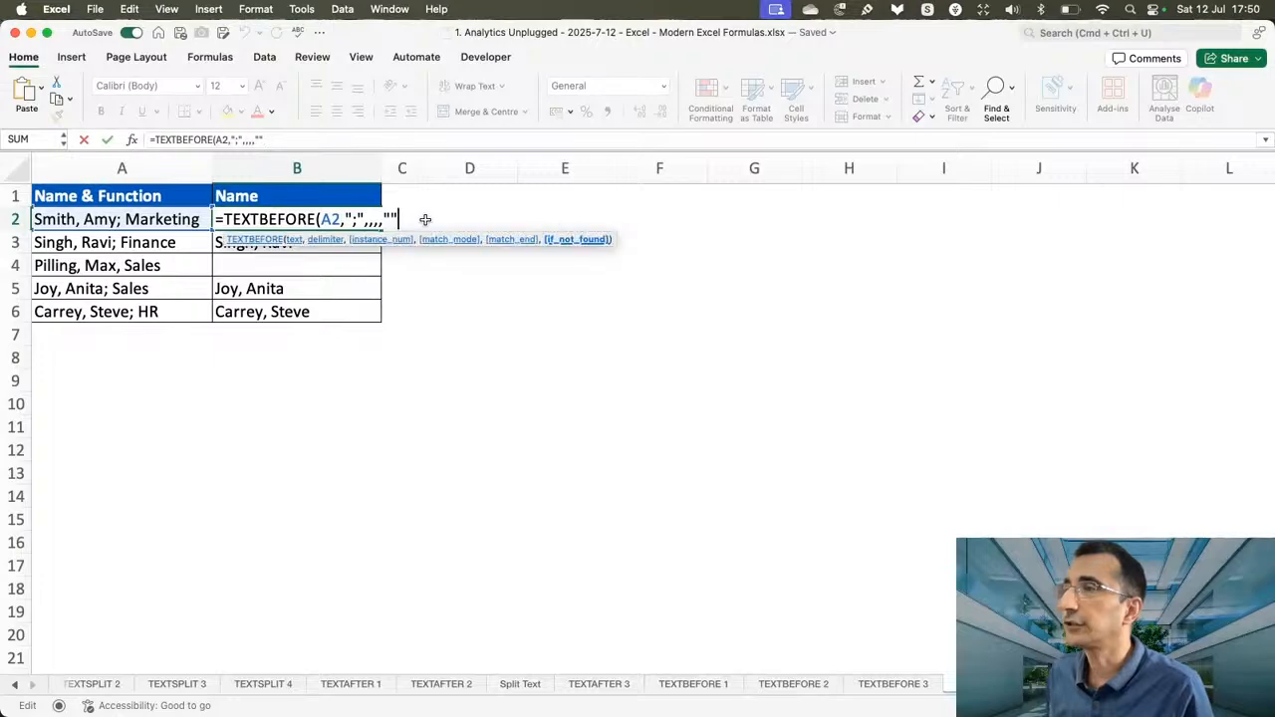
key(BackSpace)
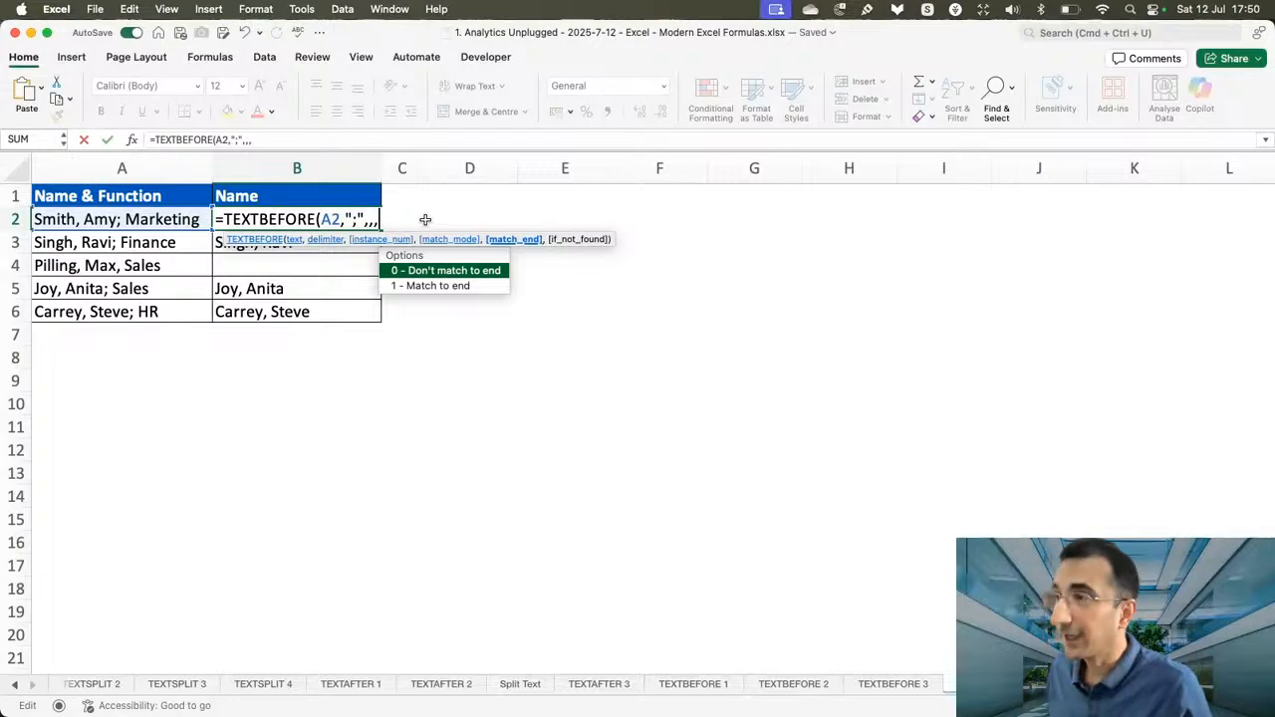
key(Down)
key(Tab)
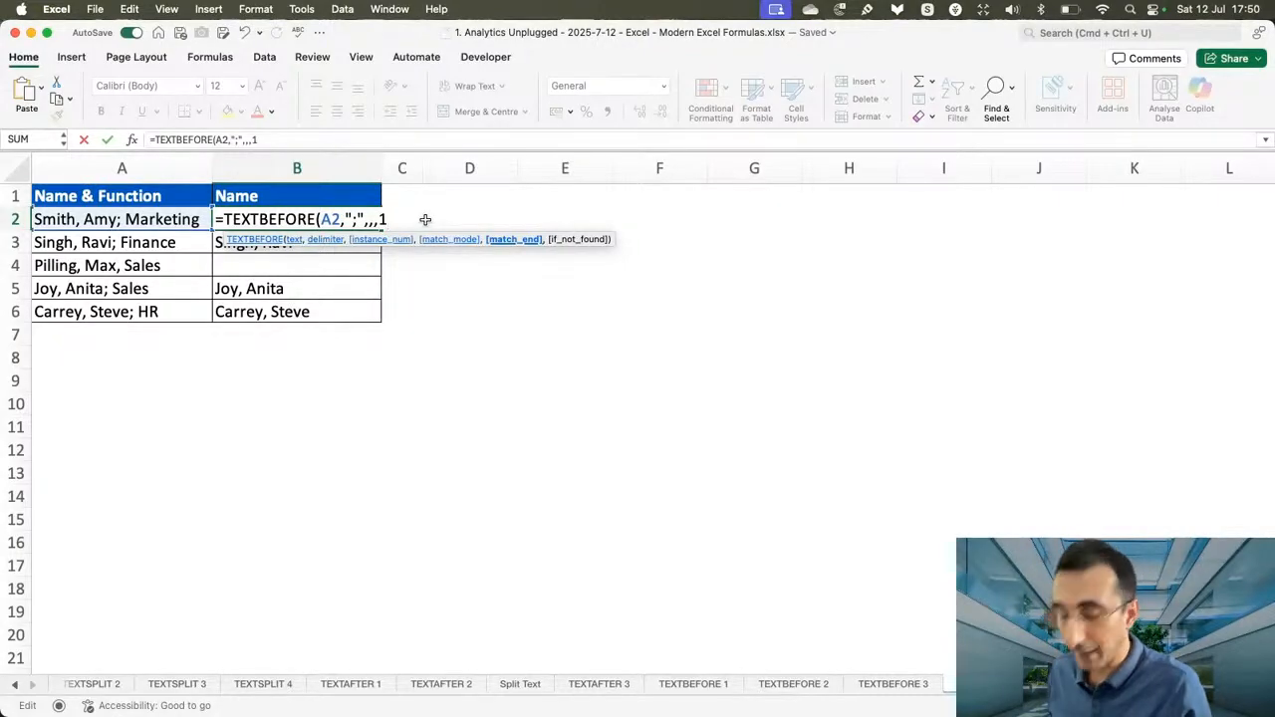
text())
key(Return)
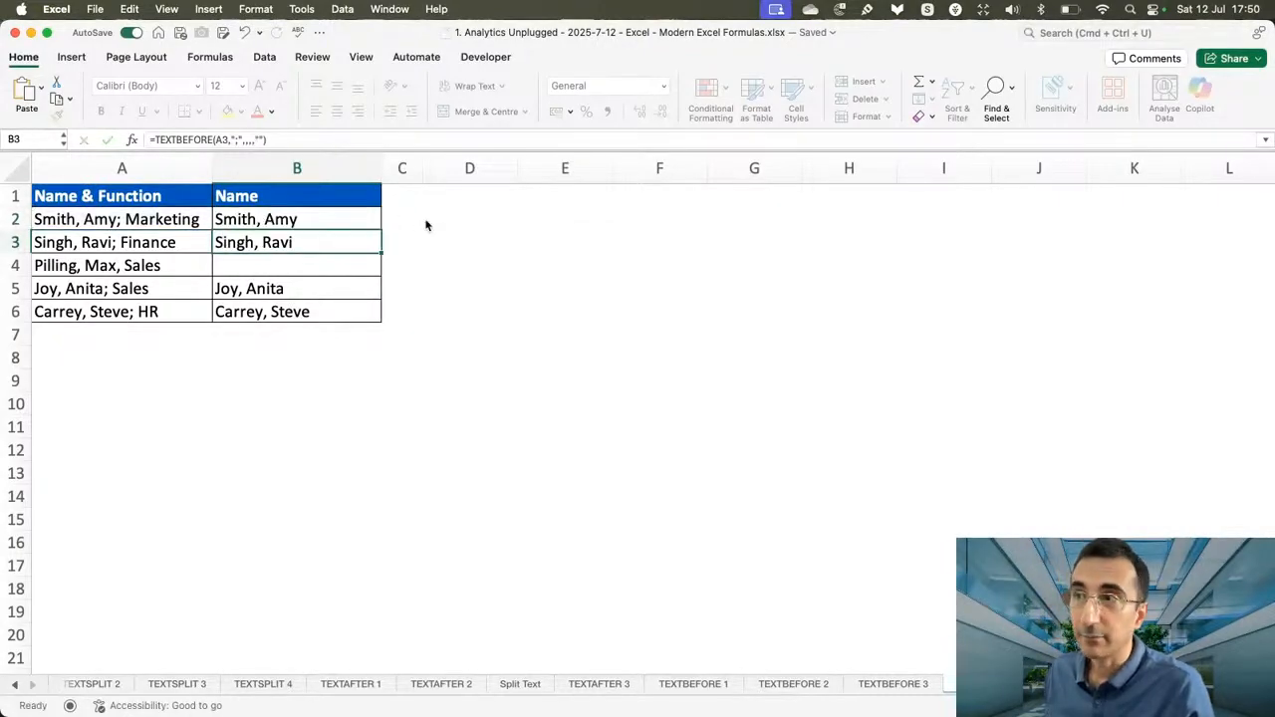
click(336, 222)
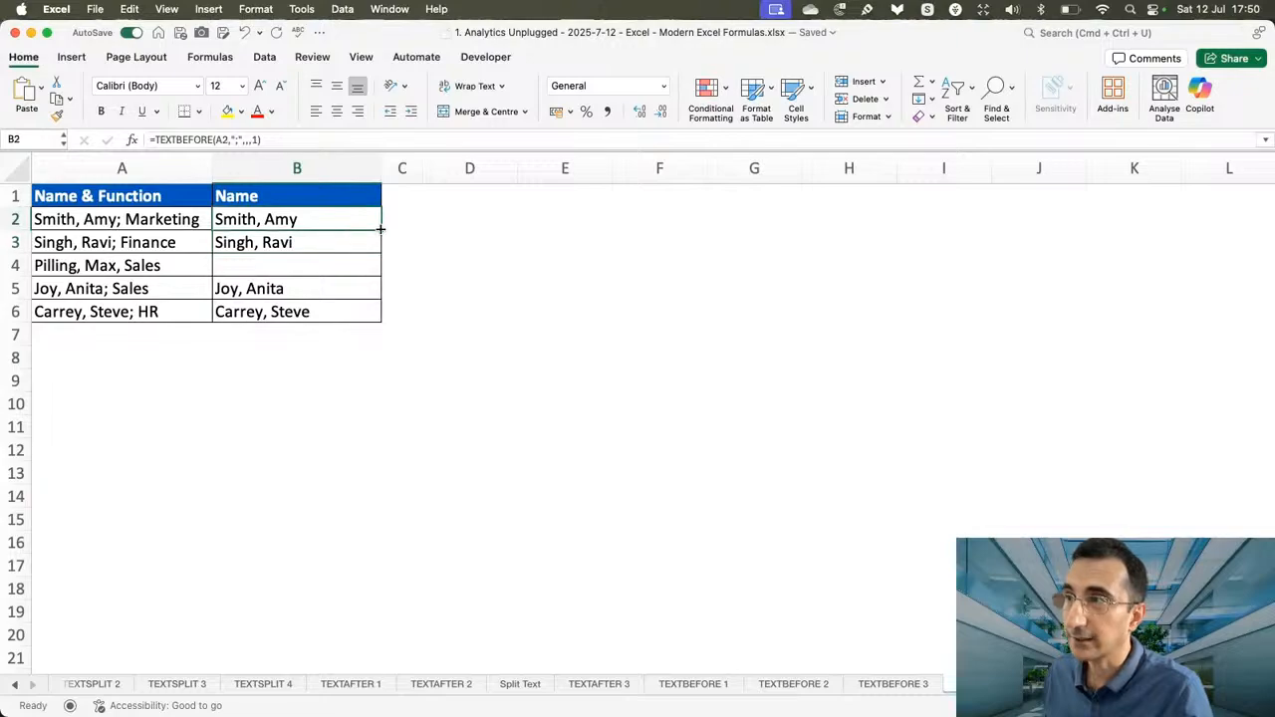
double_click(380, 230)
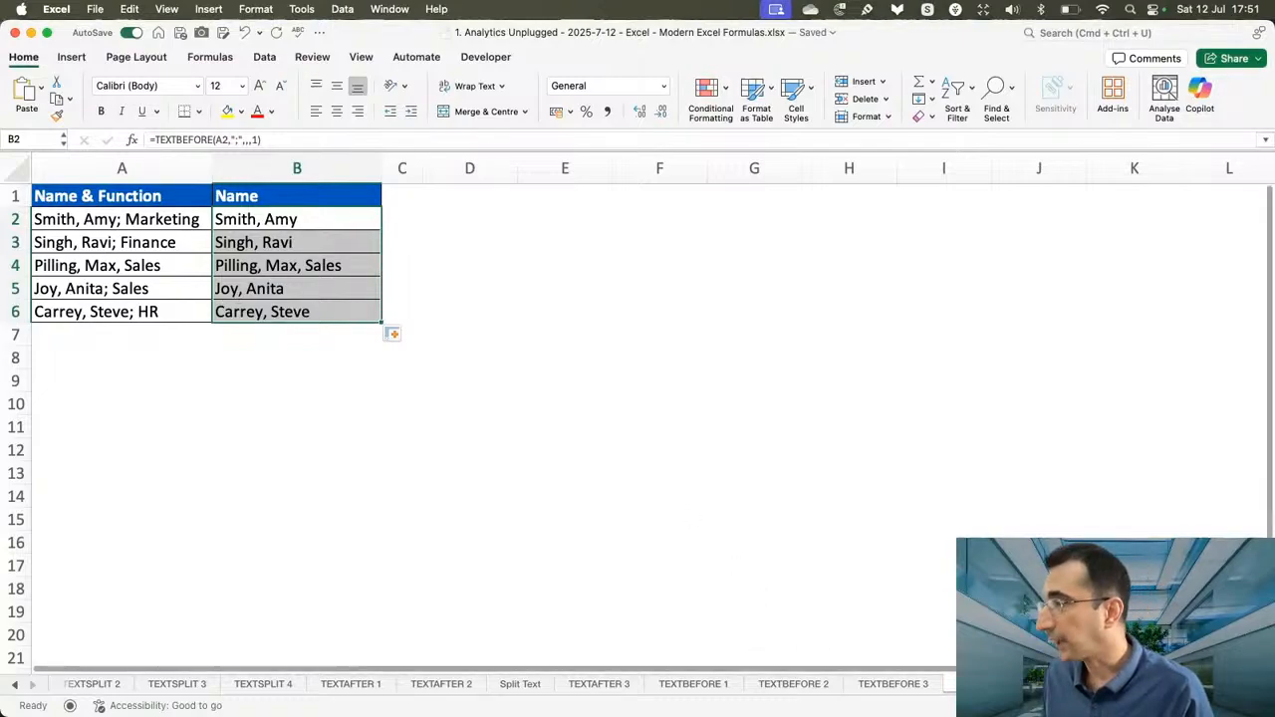
Open the next sheet with the Name & Function list and enter =TEXTBEFORE(A2,"Function:") in B2.
click(1093, 685)
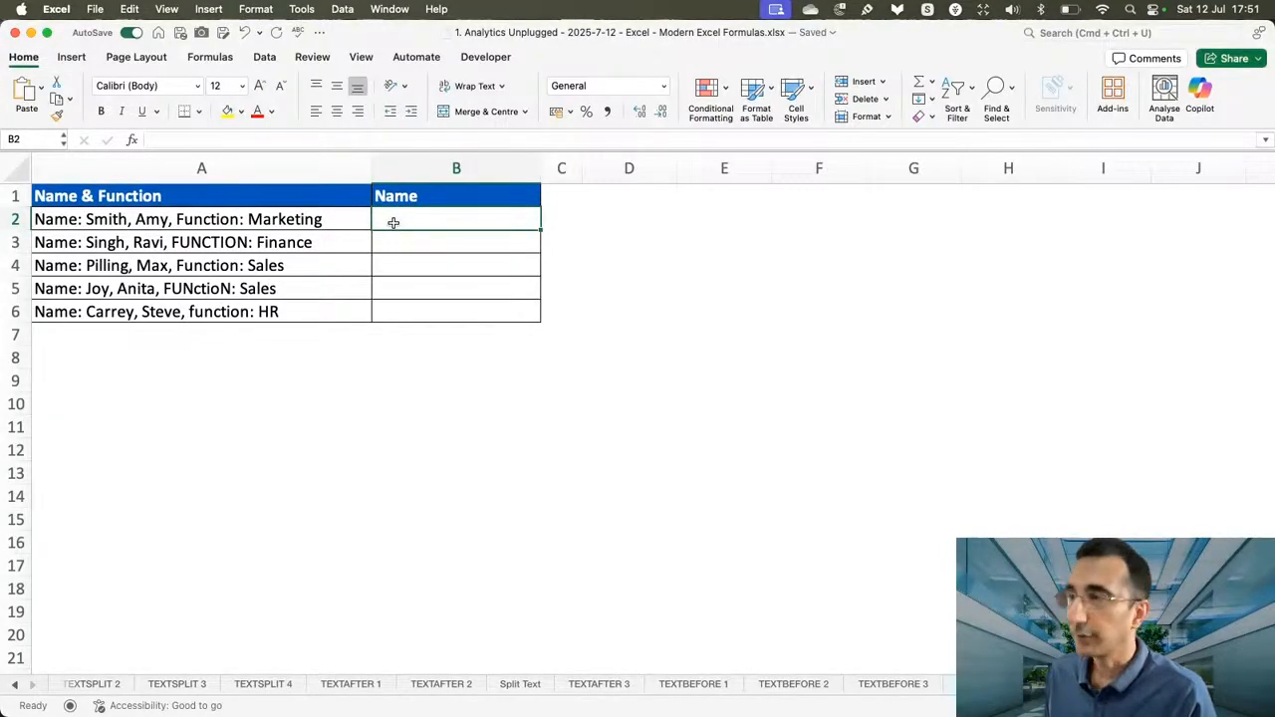
text(=textb)
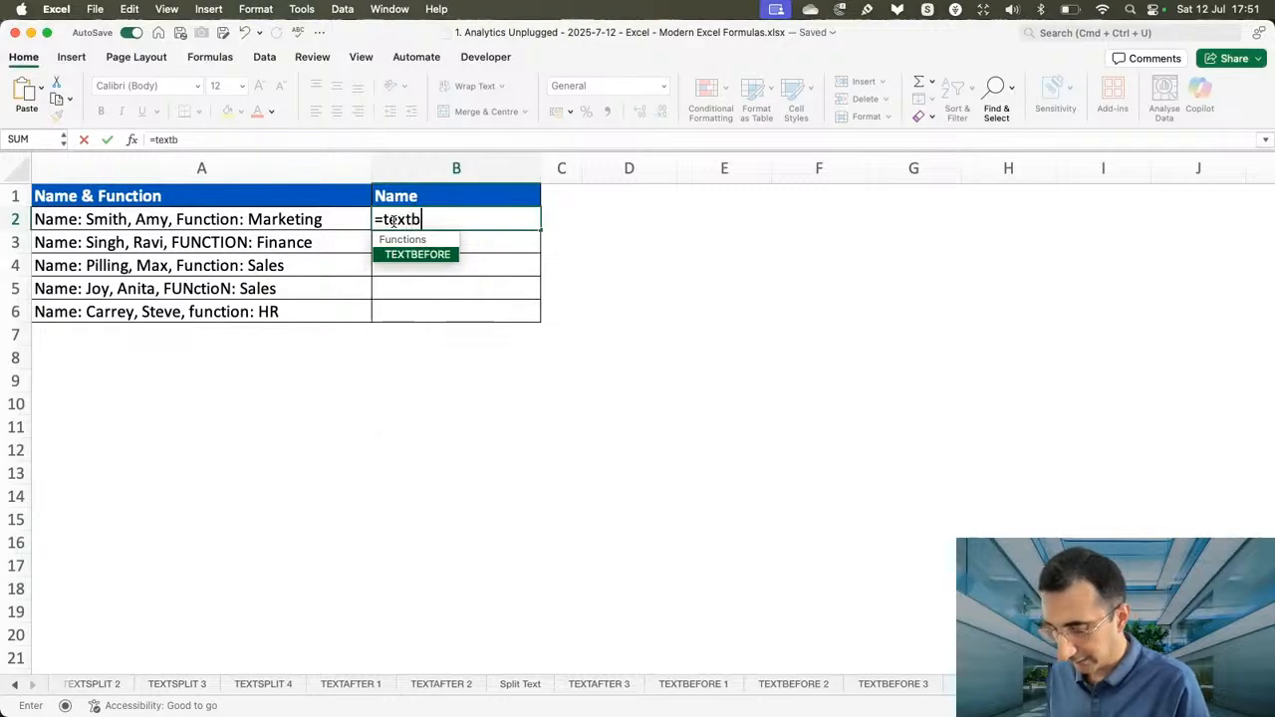
text(ef)
key(Tab)
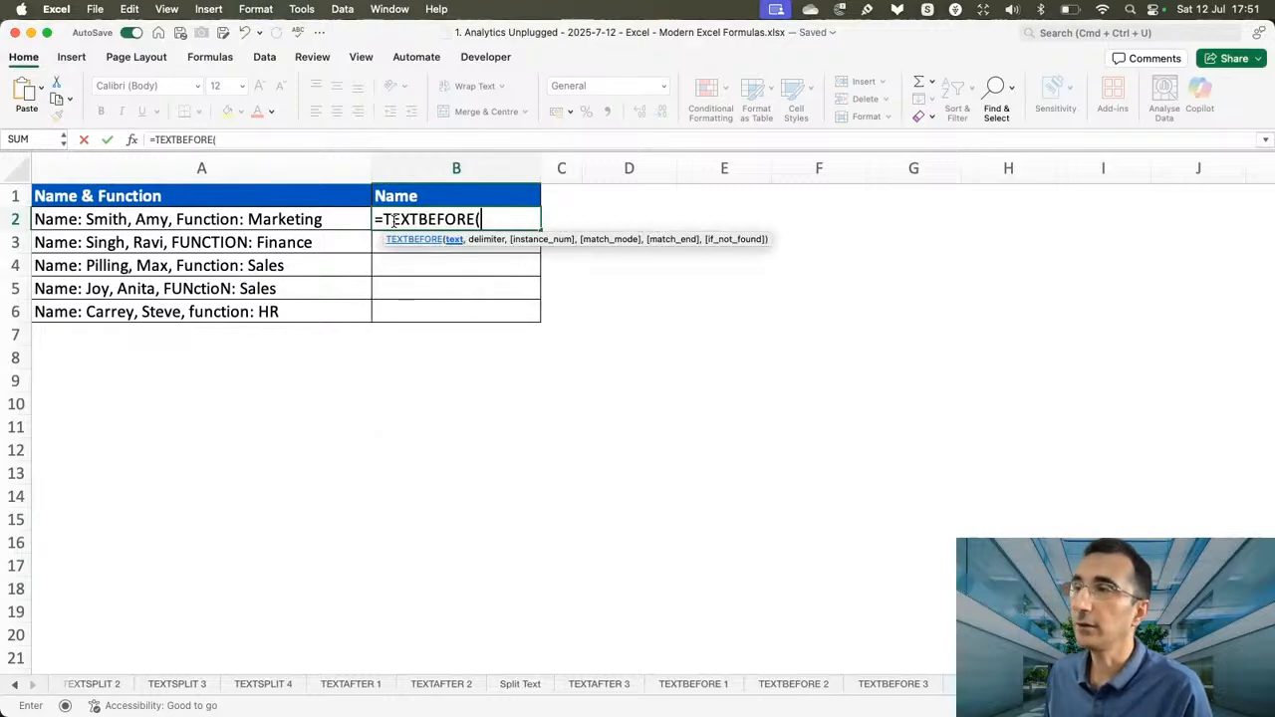
click(322, 220)
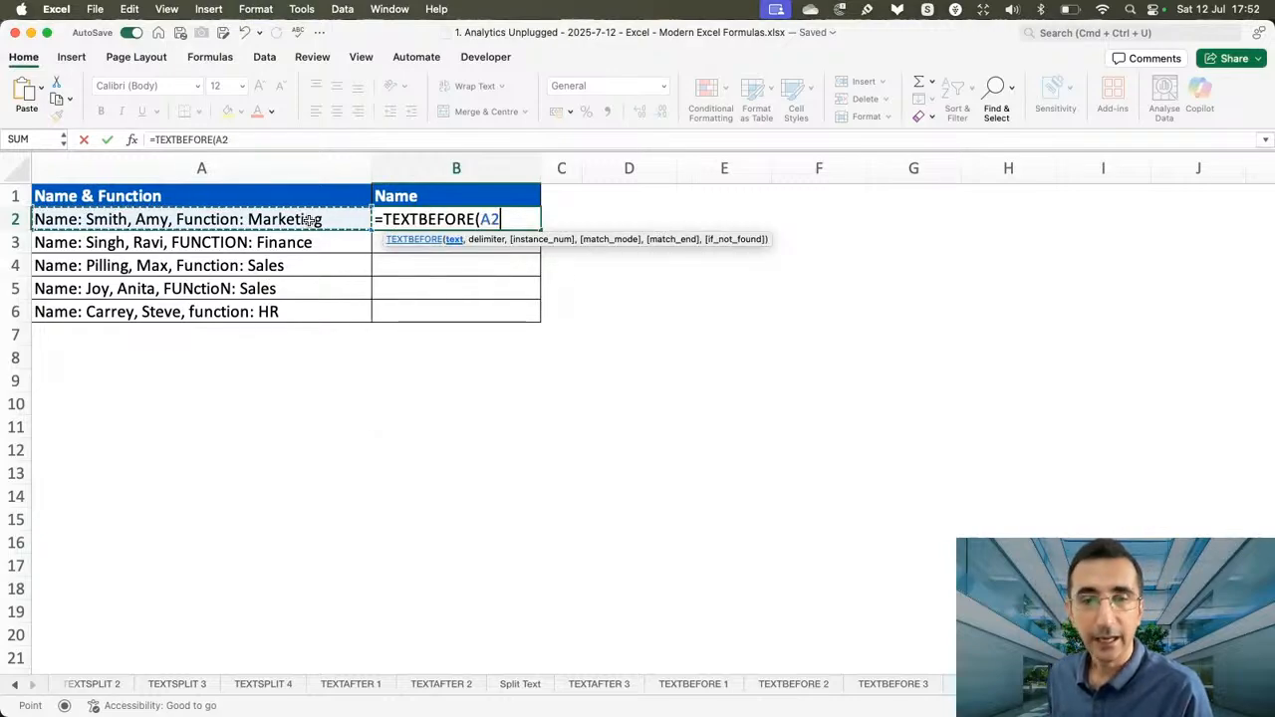
text(,")
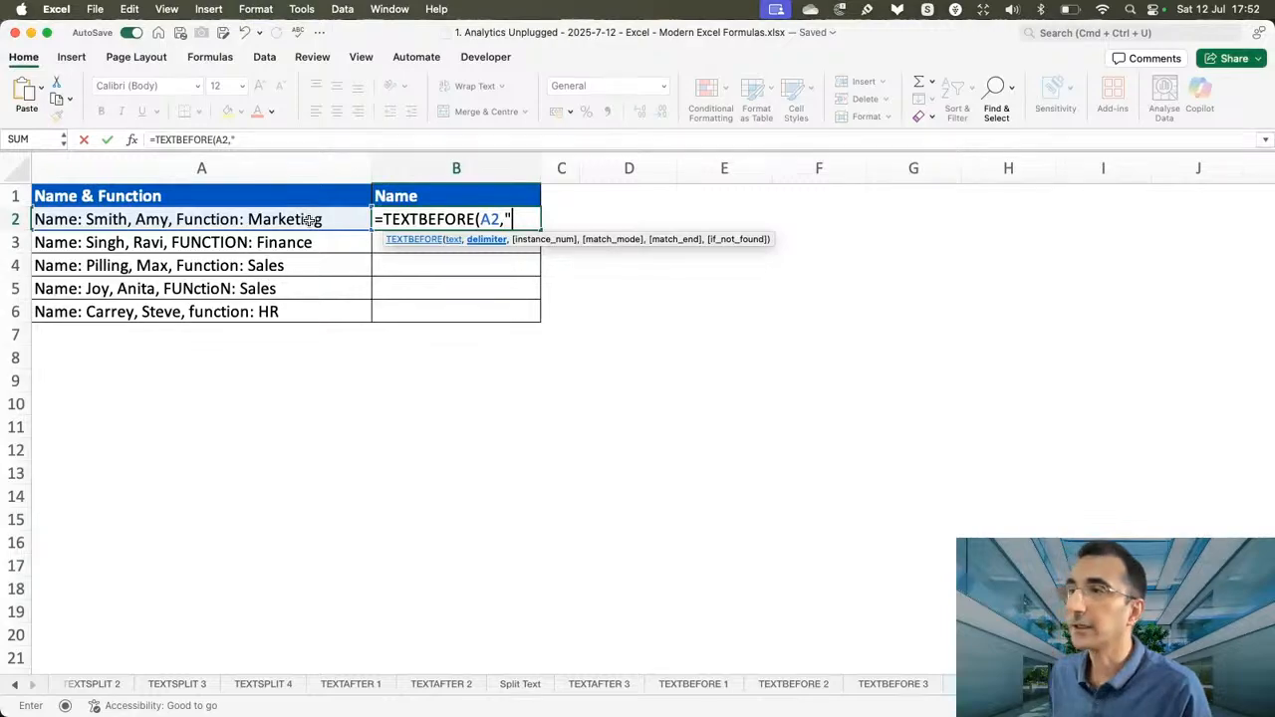
text(Functoi)
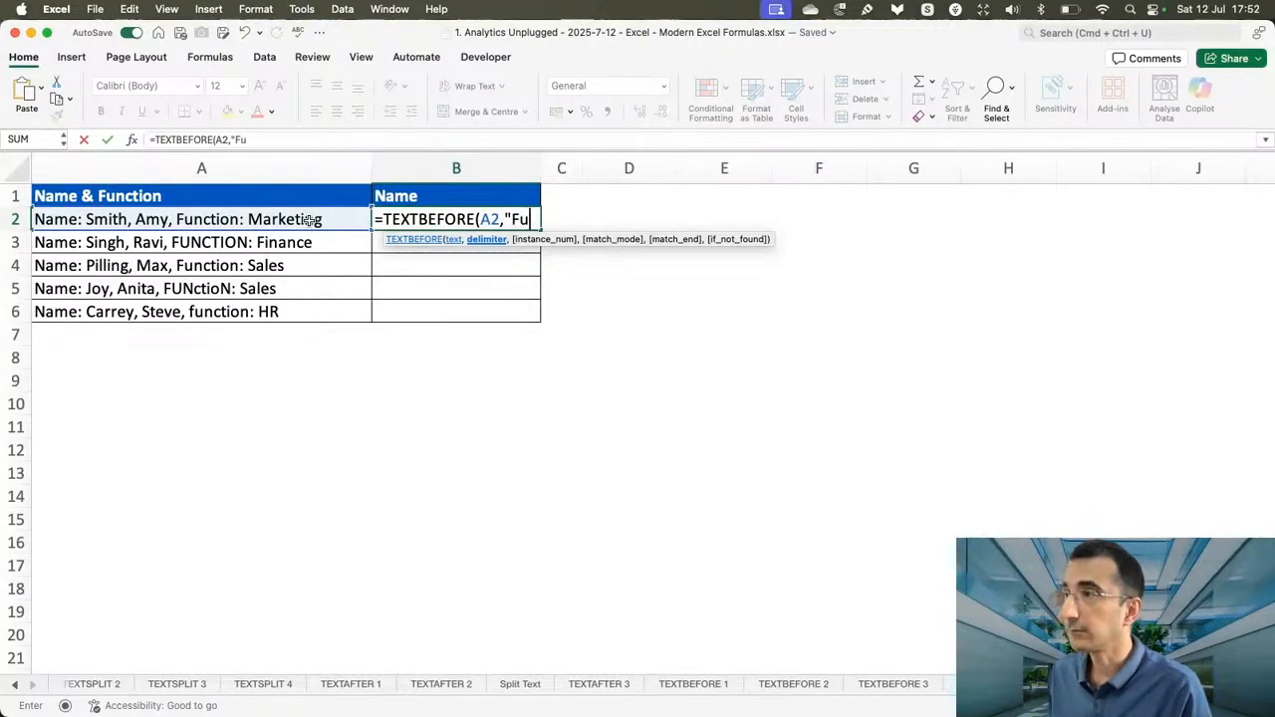
key(BackSpace)
key(BackSpace)
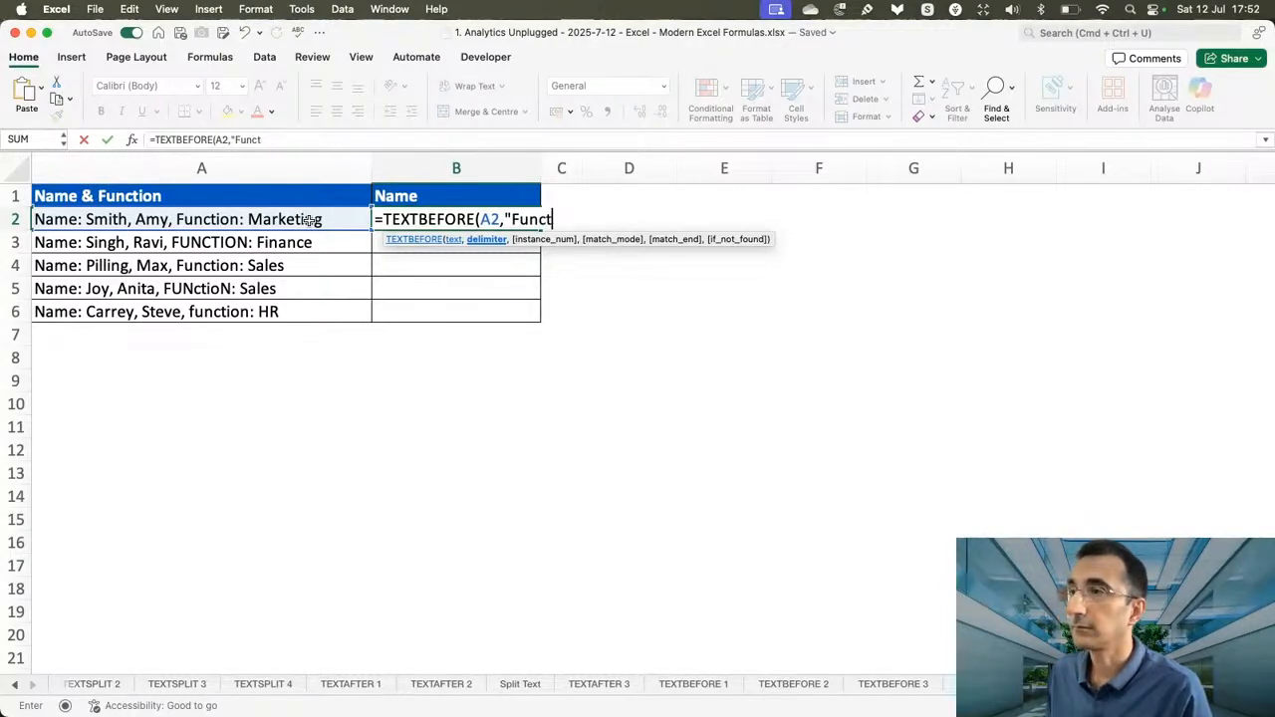
text(ion:"))
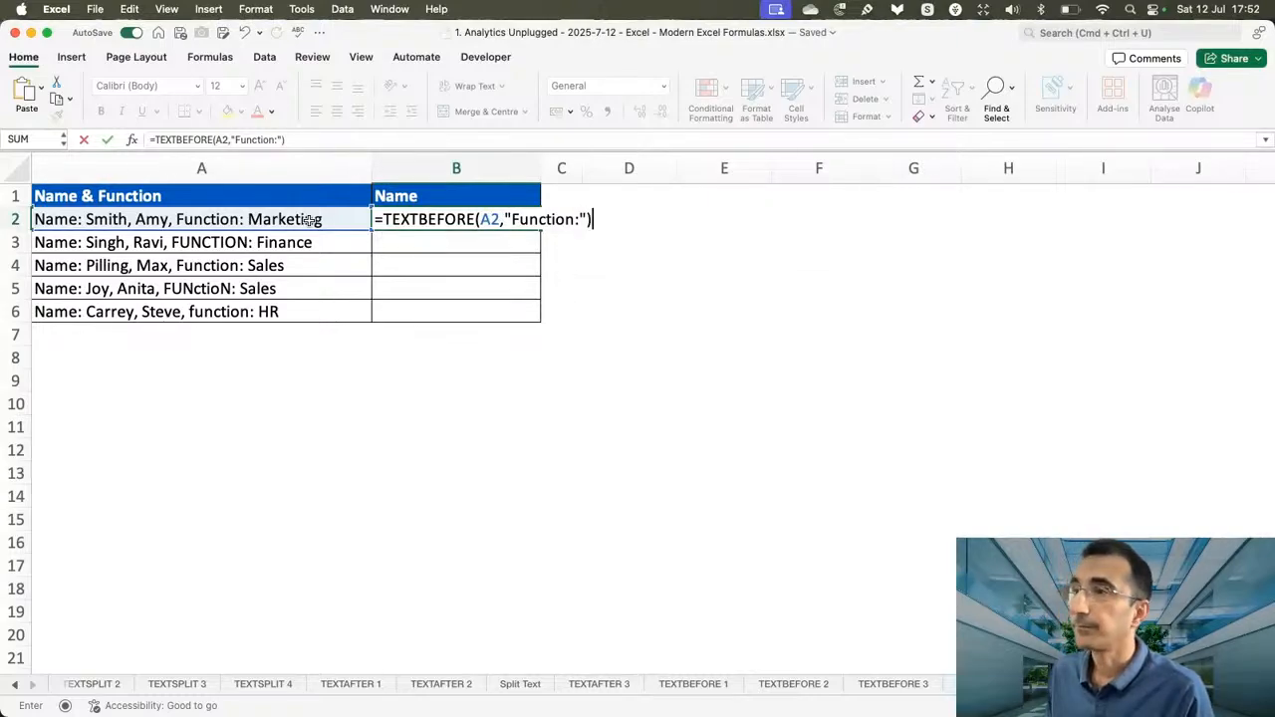
key(Return)
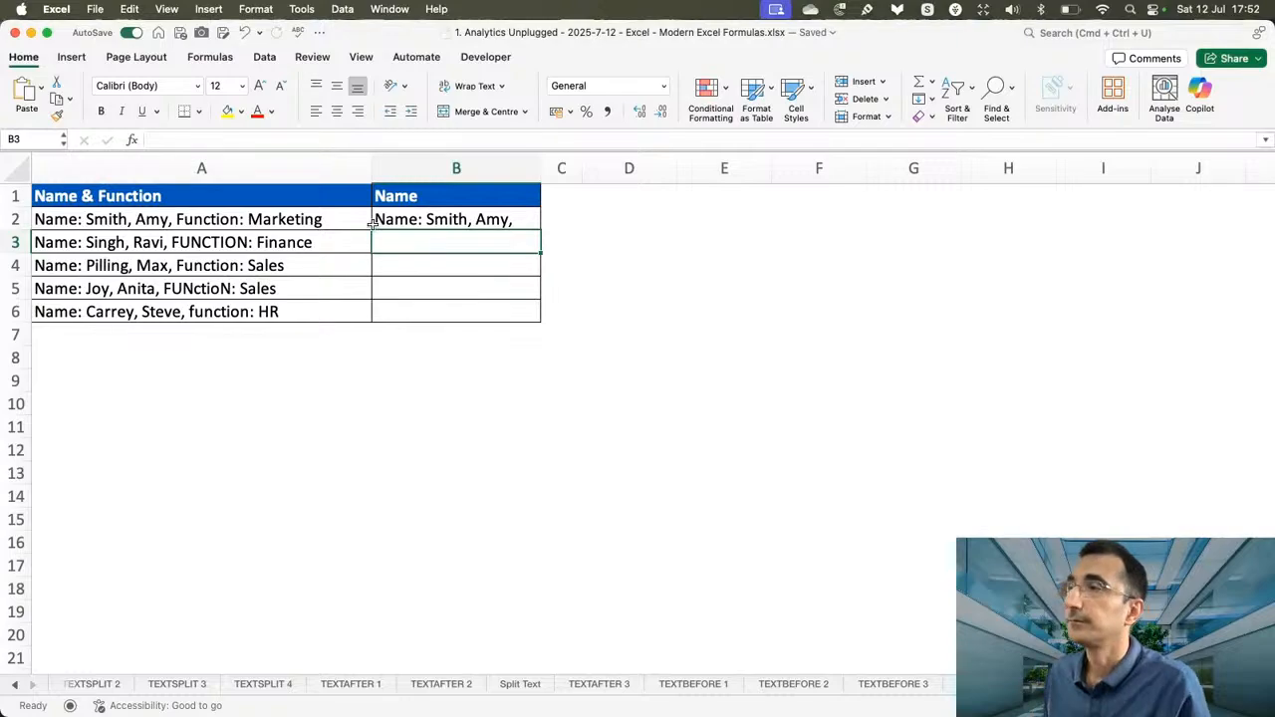
Change the delimiter in B2 to ", Function:" and fill the formula down to B6.
double_click(448, 219)
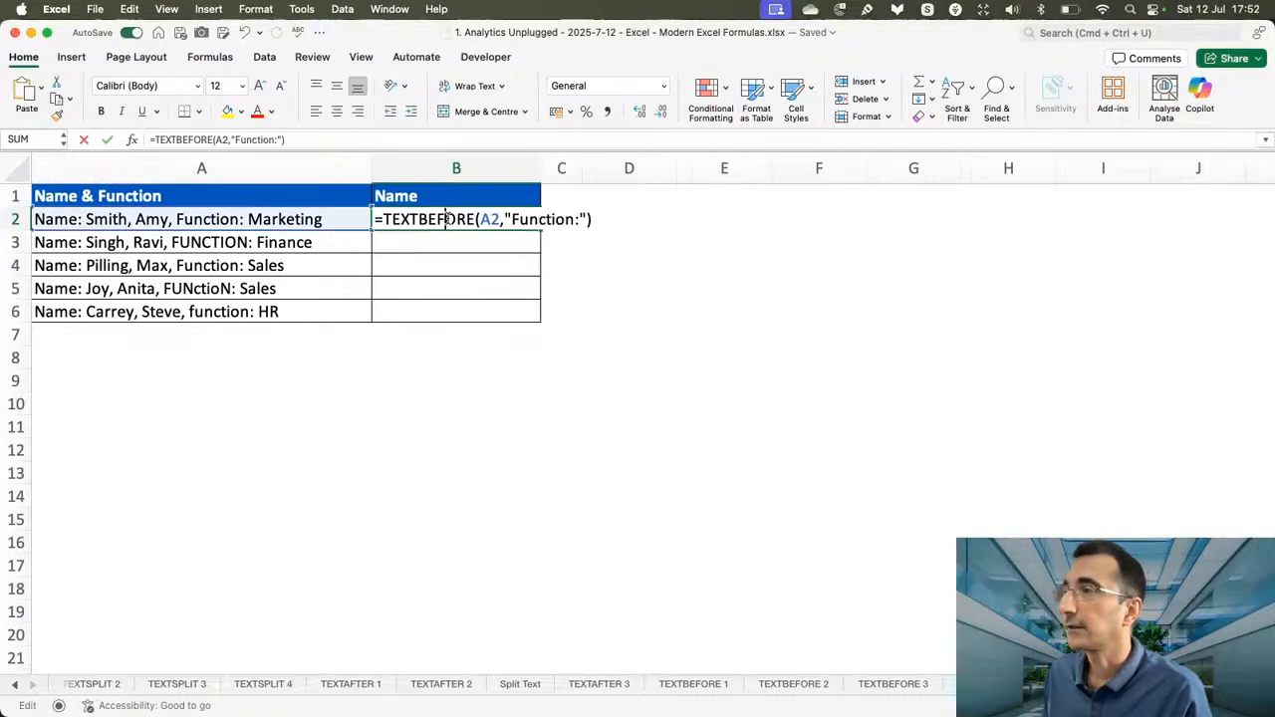
click(514, 221)
text(,)
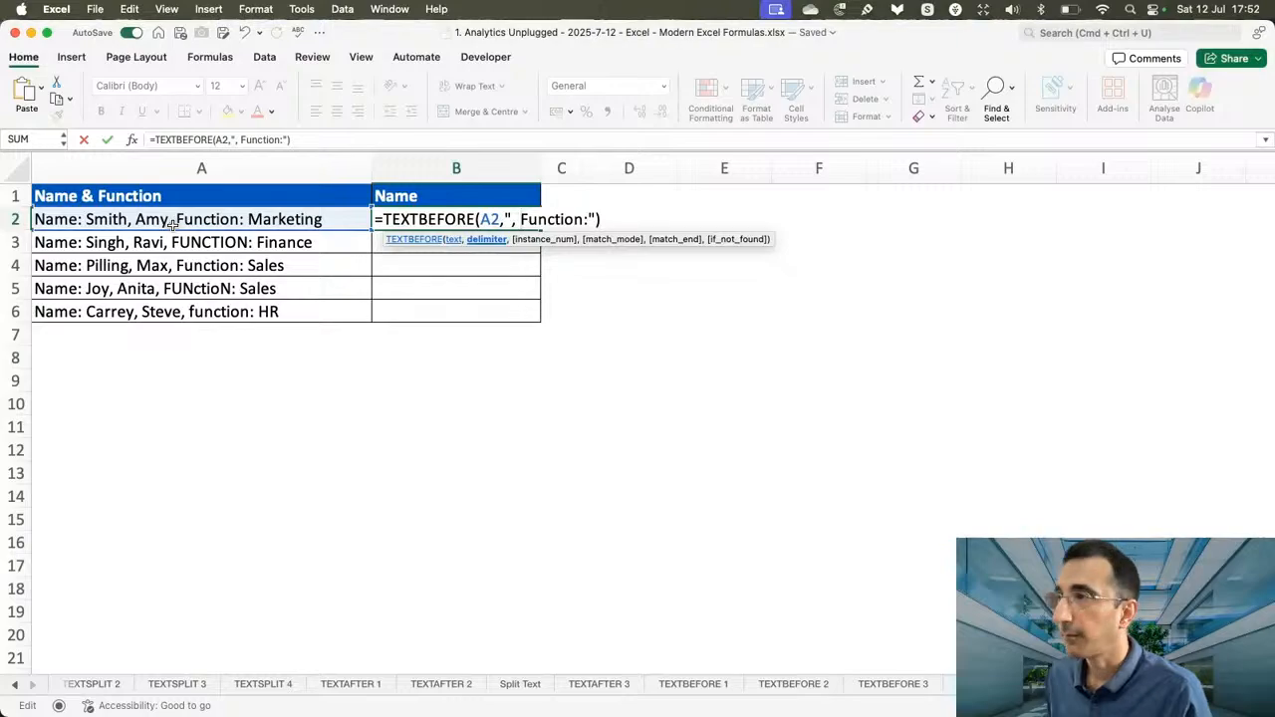
key(Return)
click(496, 225)
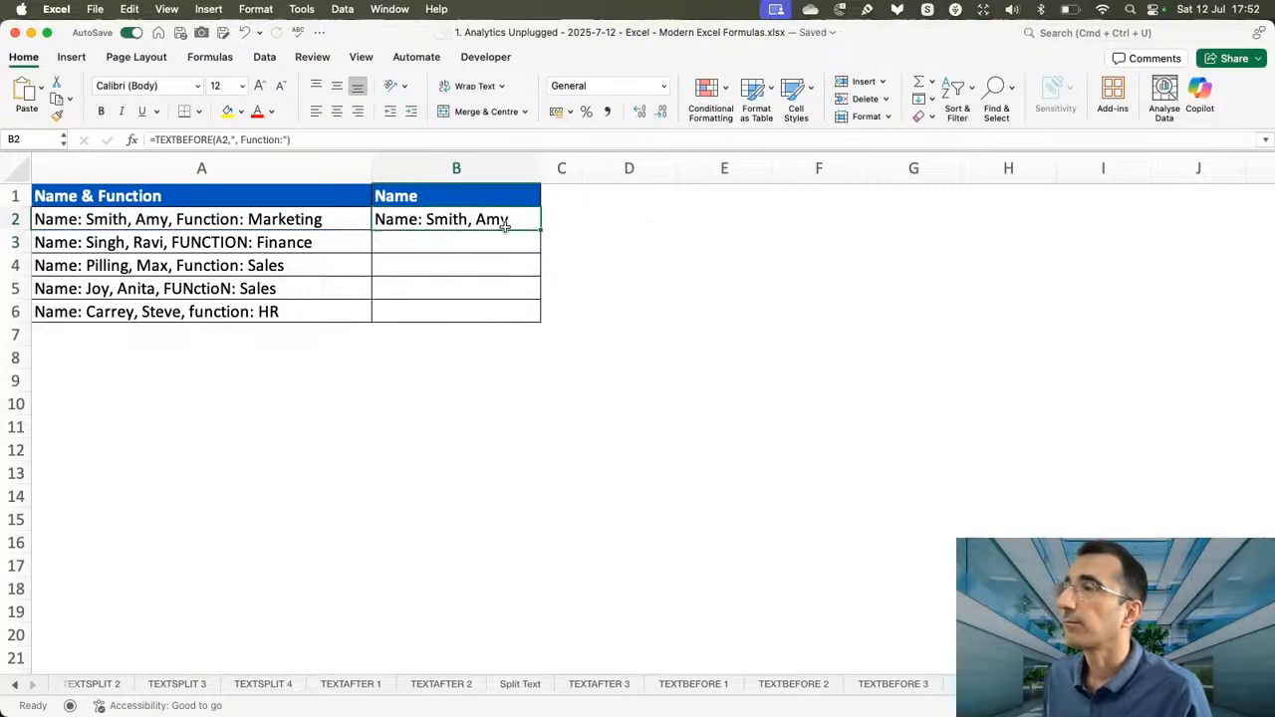
double_click(539, 230)
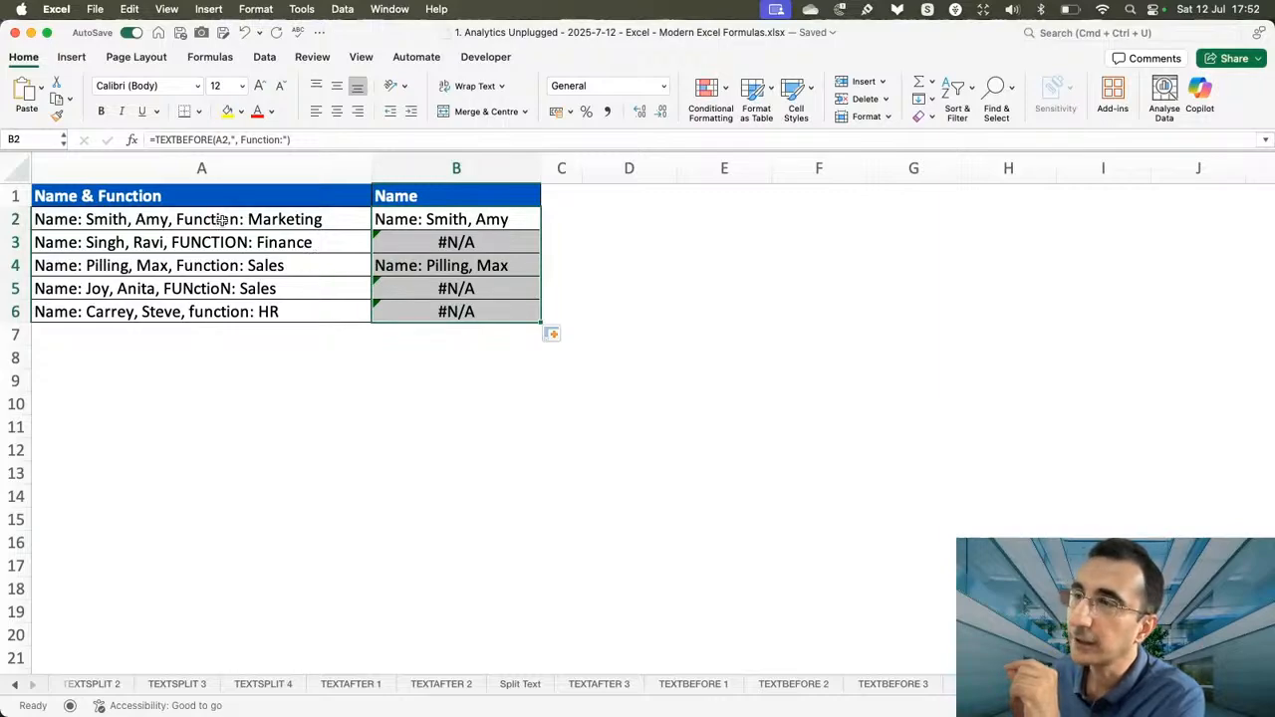
Set B2's match_mode to 1 (Case-insensitive match), giving =TEXTBEFORE(A2,", Function:",,1), and fill down to B6.
click(461, 219)
double_click(468, 219)
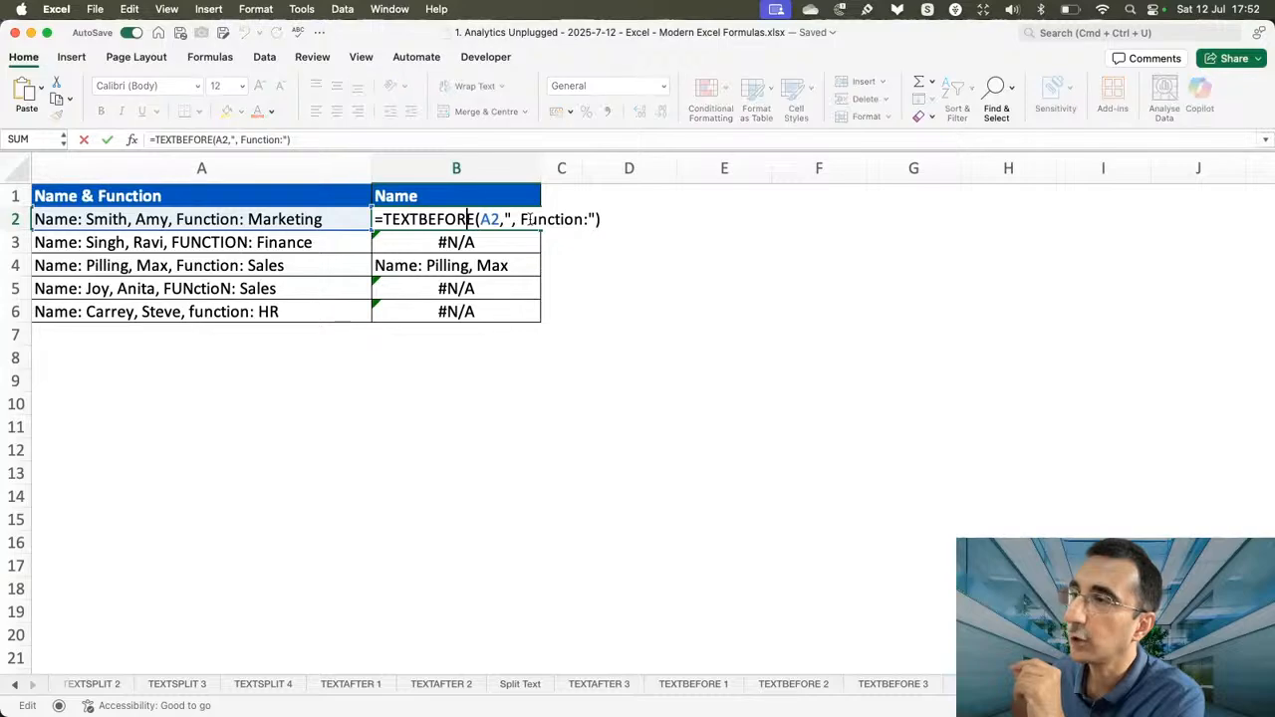
click(608, 220)
key(BackSpace)
text(,)
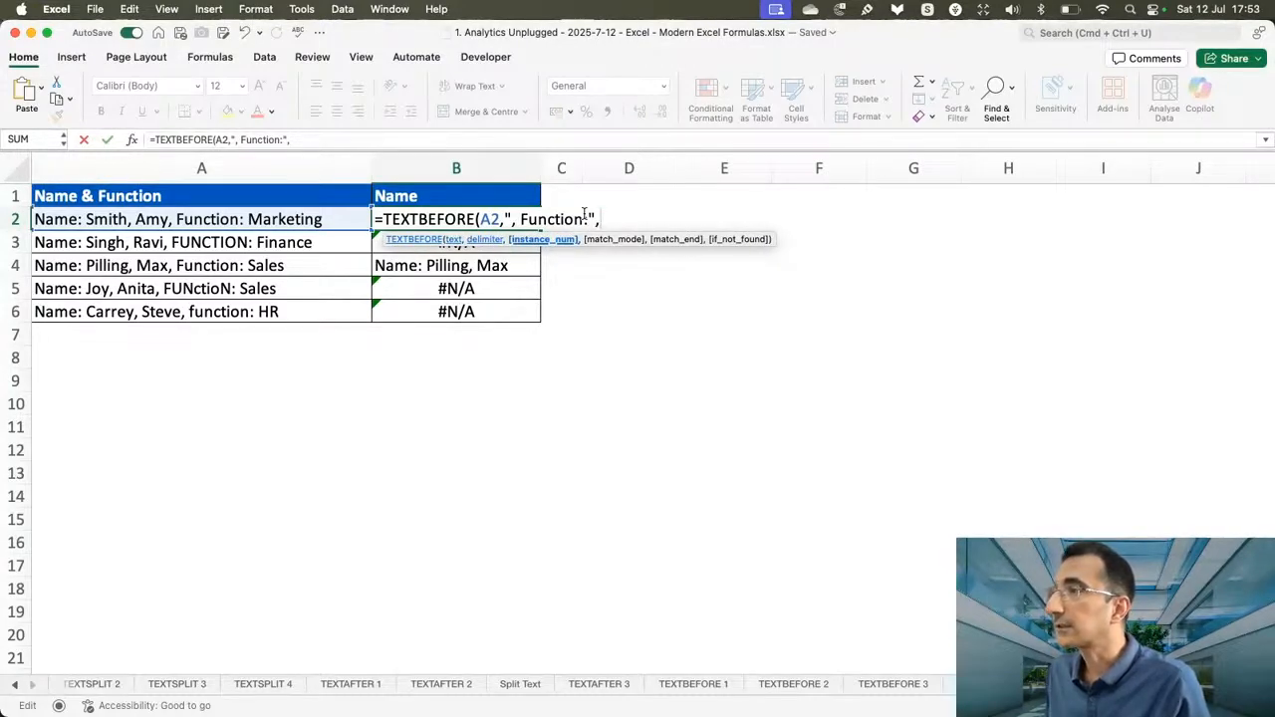
text(,)
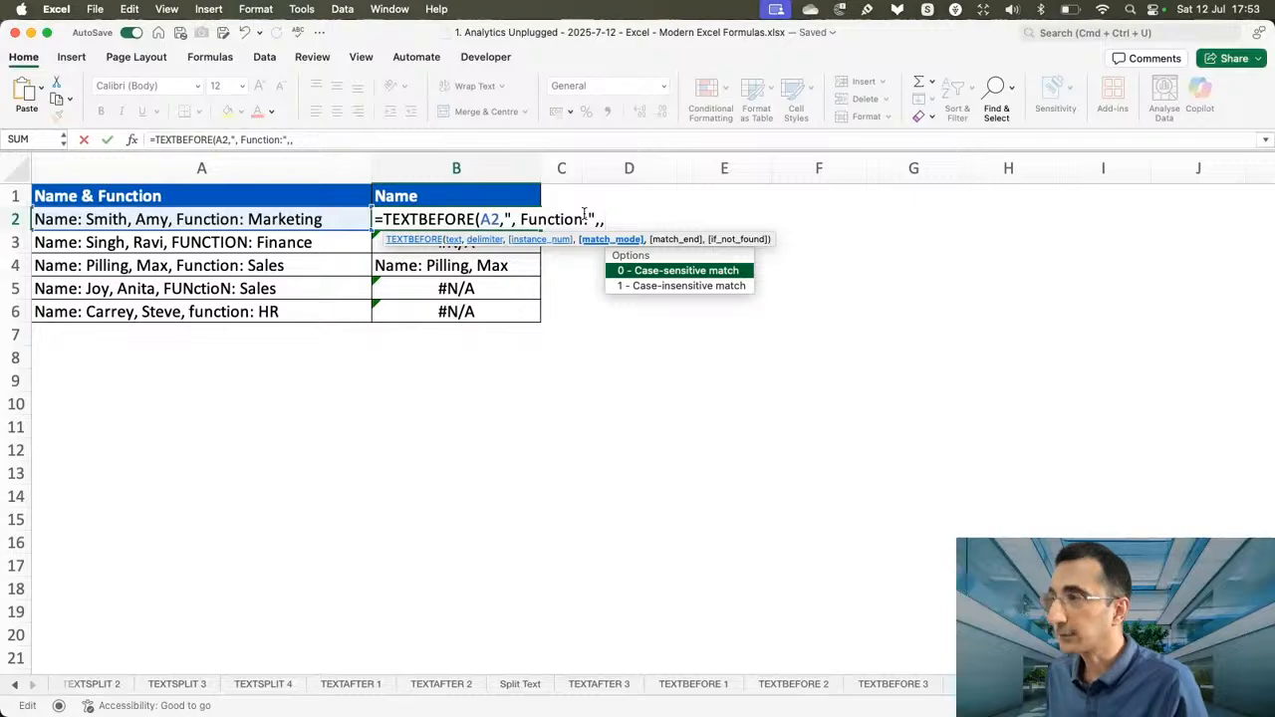
text(1)
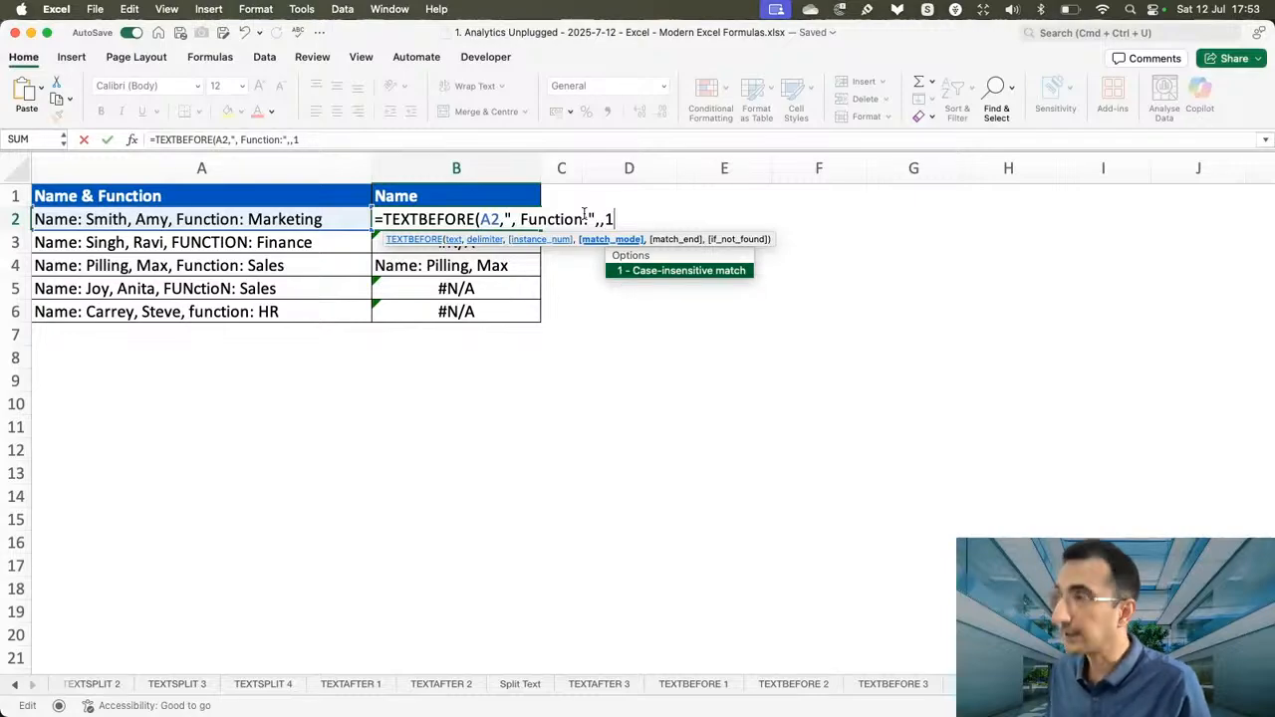
text())
key(ctrl+Return)
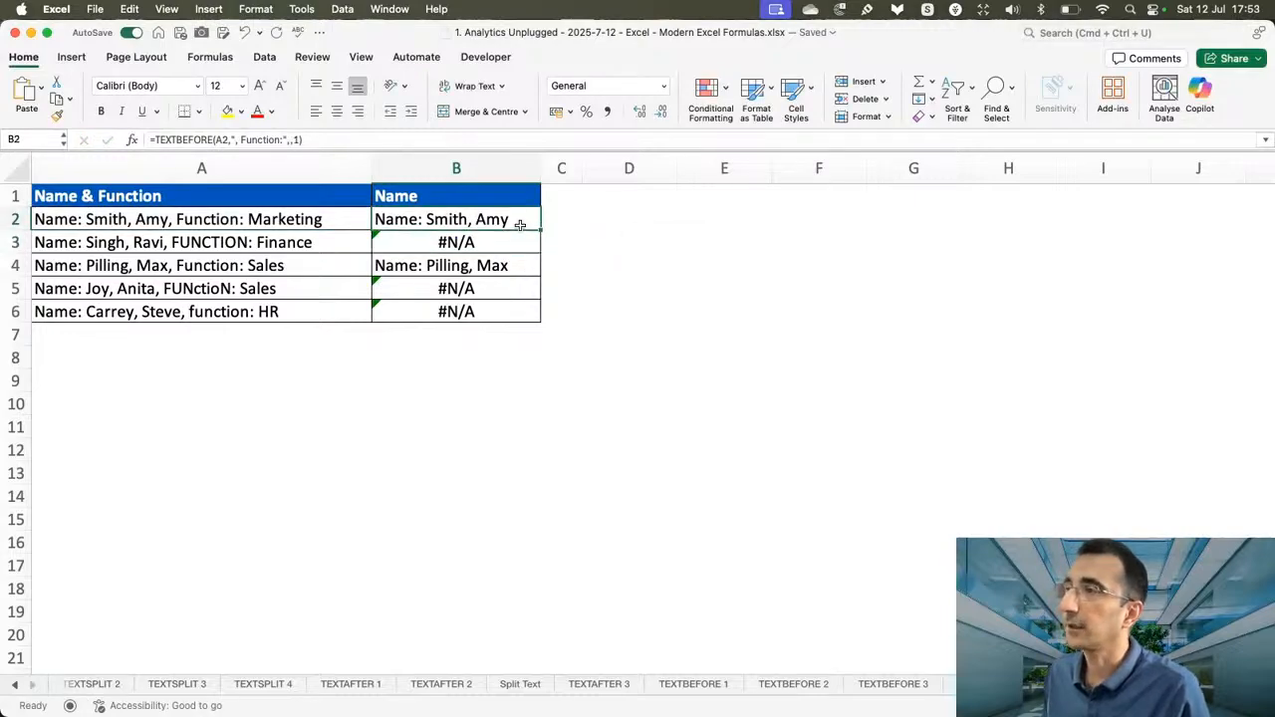
double_click(541, 231)
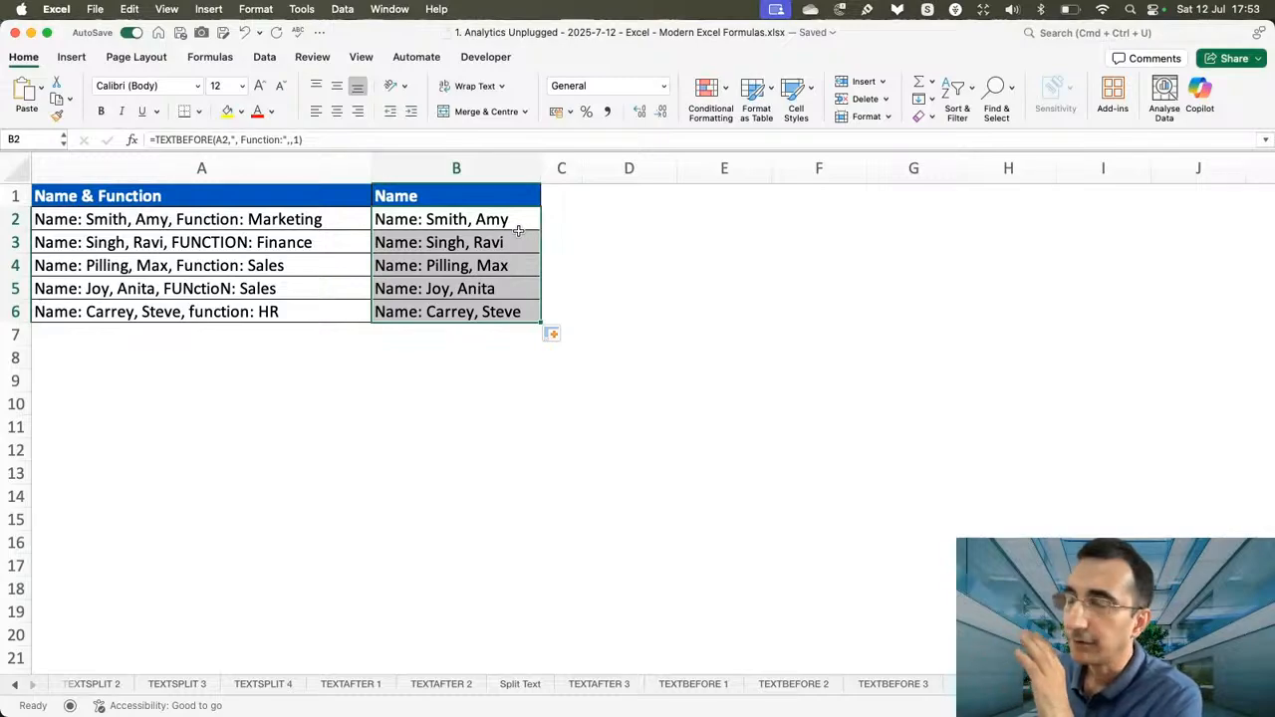
Insert an outer TEXTAFTER function in front of the TEXTBEFORE formula in B2.
click(413, 221)
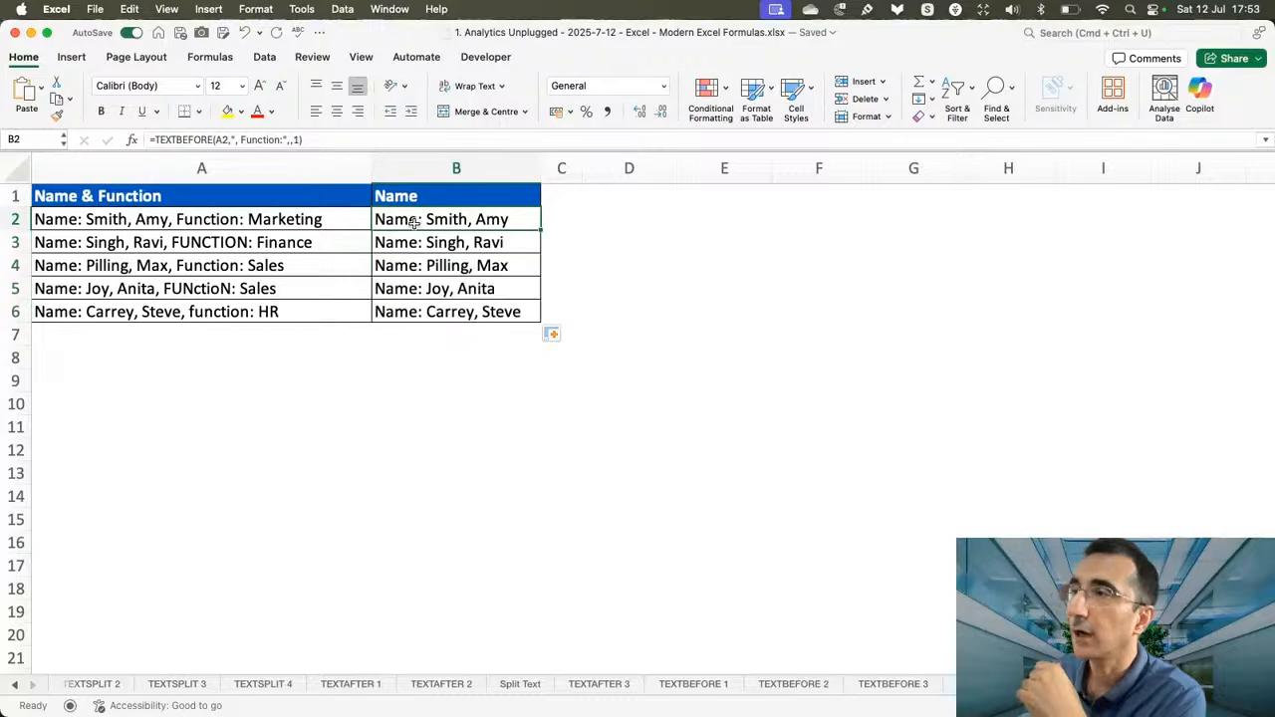
double_click(408, 219)
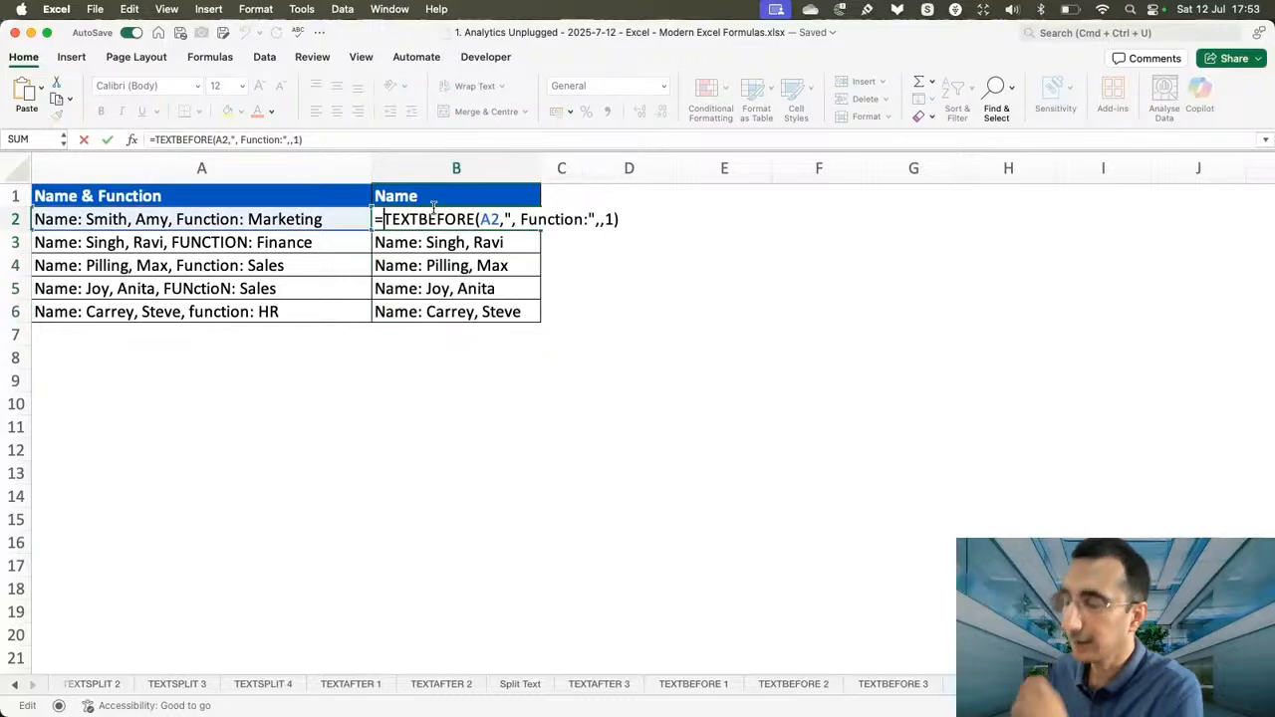
text(yexta)
key(Tab)
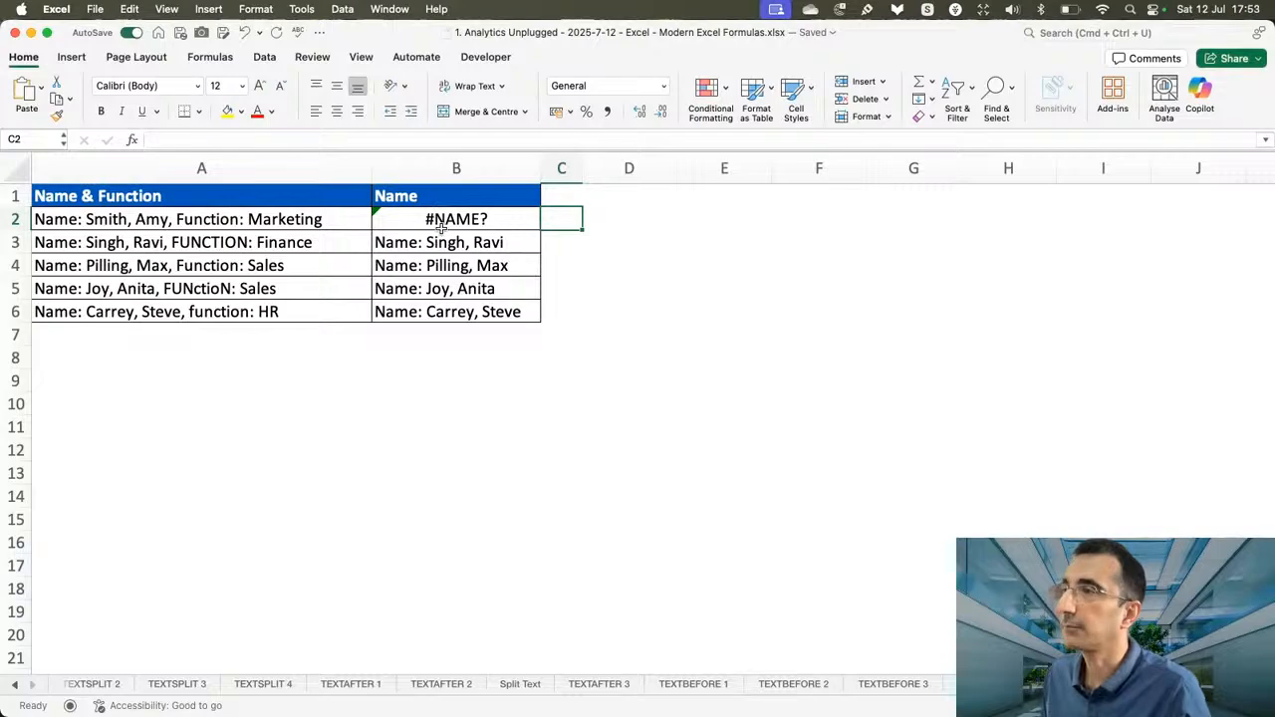
double_click(444, 221)
click(387, 219)
key(Delete)
text(t)
key(Right)
key(Right)
key(Right)
key(Right)
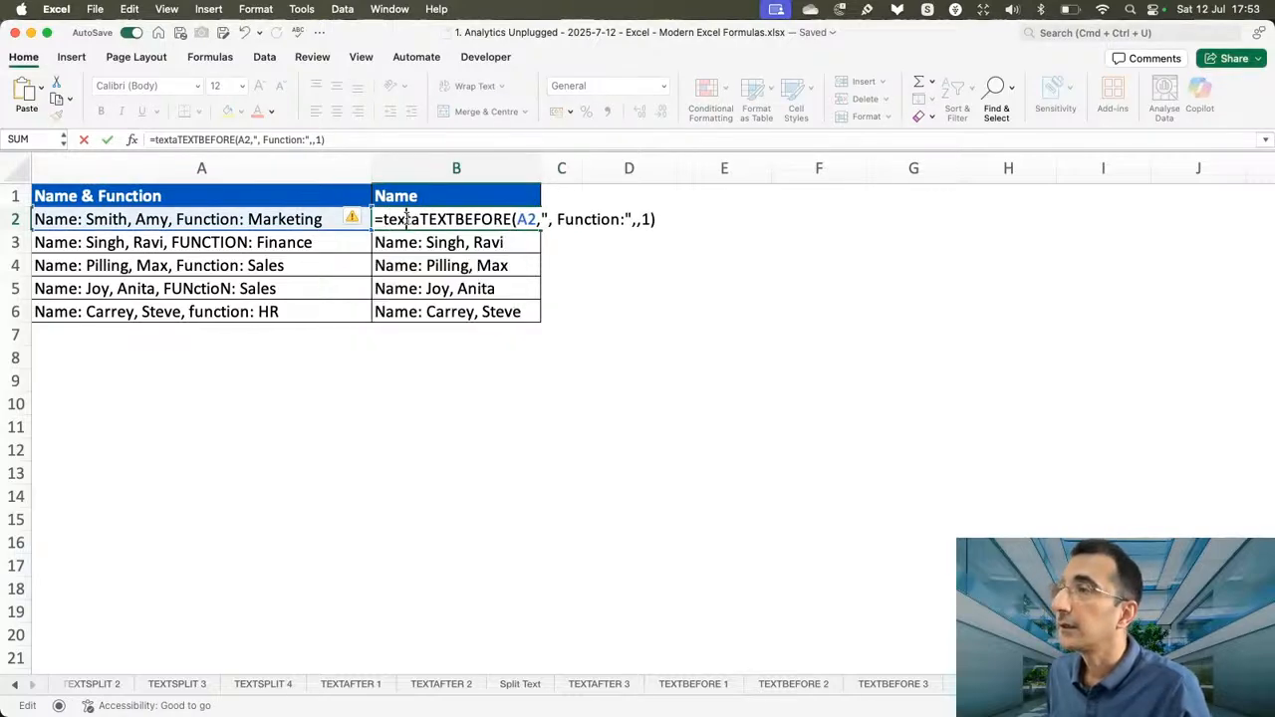
text(f)
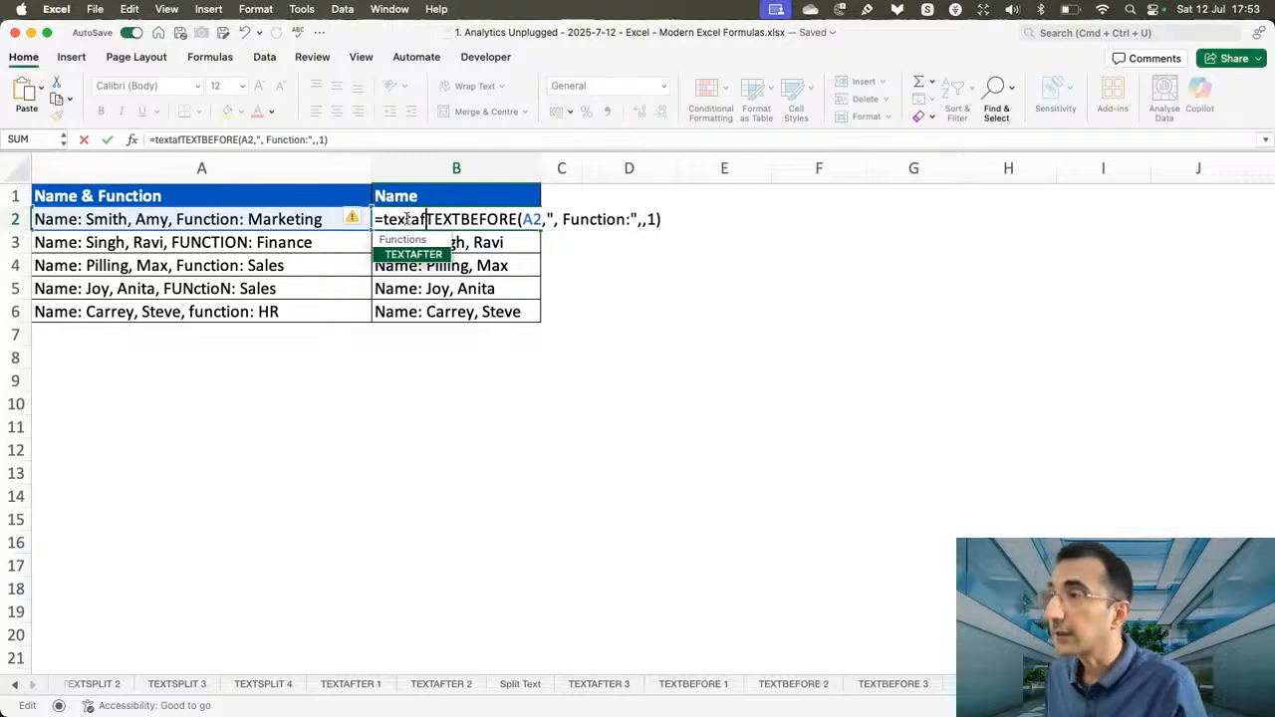
key(Tab)
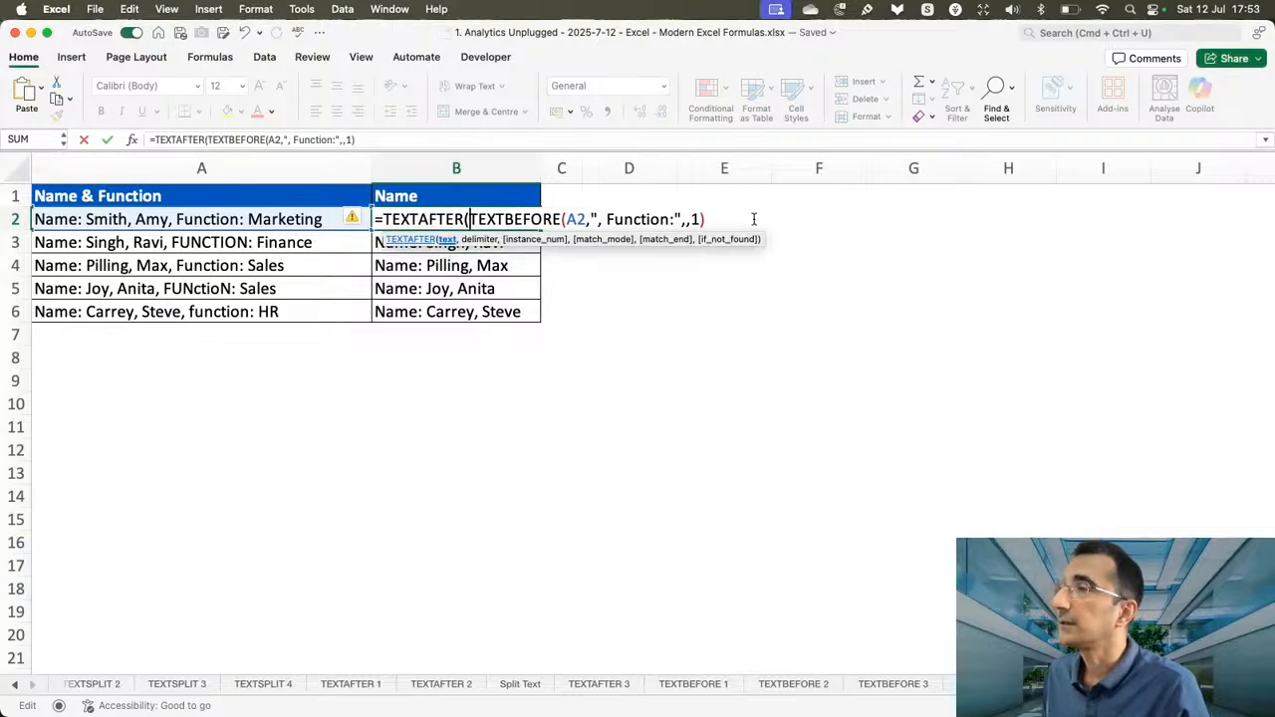
Complete B2 with the delimiter ": " as =TEXTAFTER(TEXTBEFORE(A2,", Function:",,1),": ") and fill down to B6.
click(711, 218)
text(,)
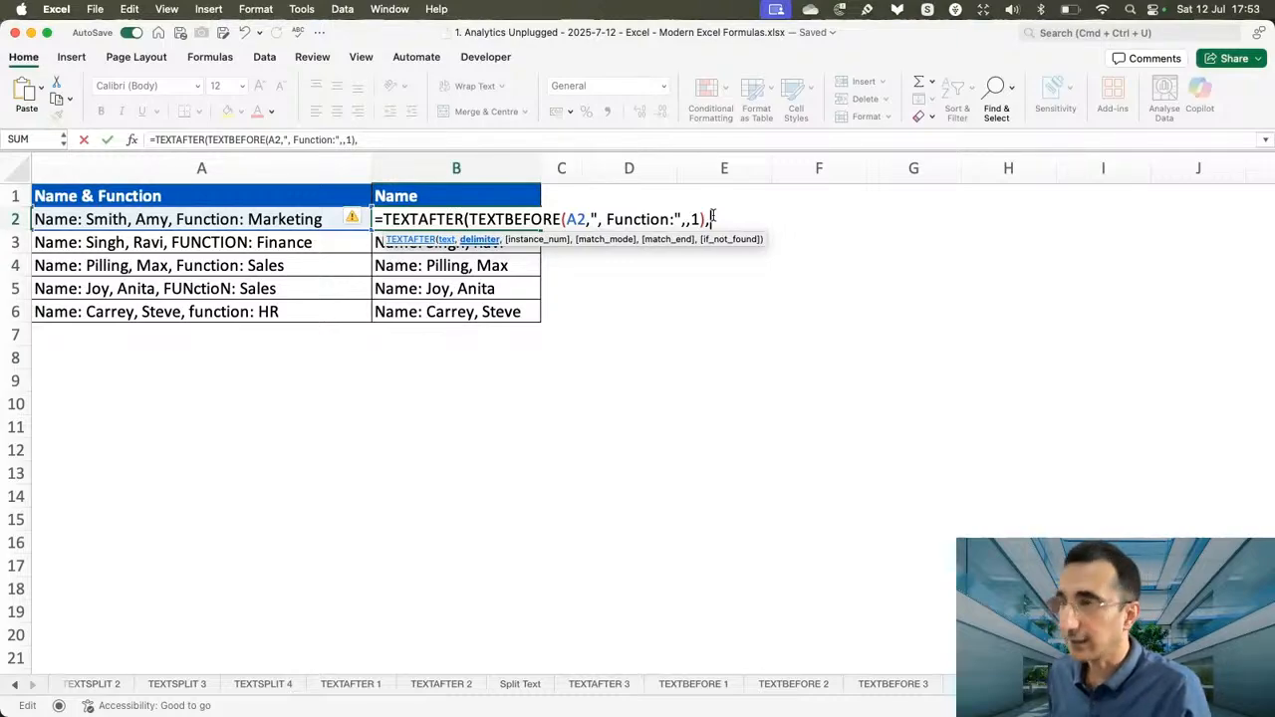
text(")
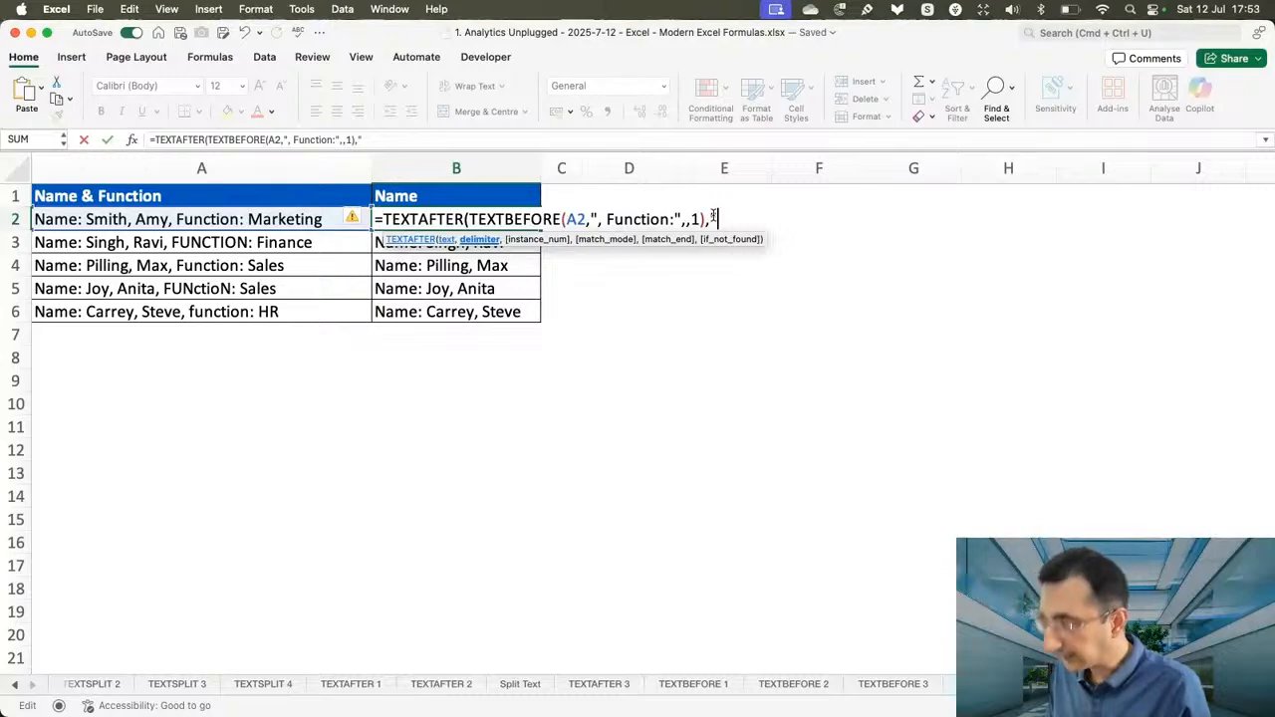
text(: ")
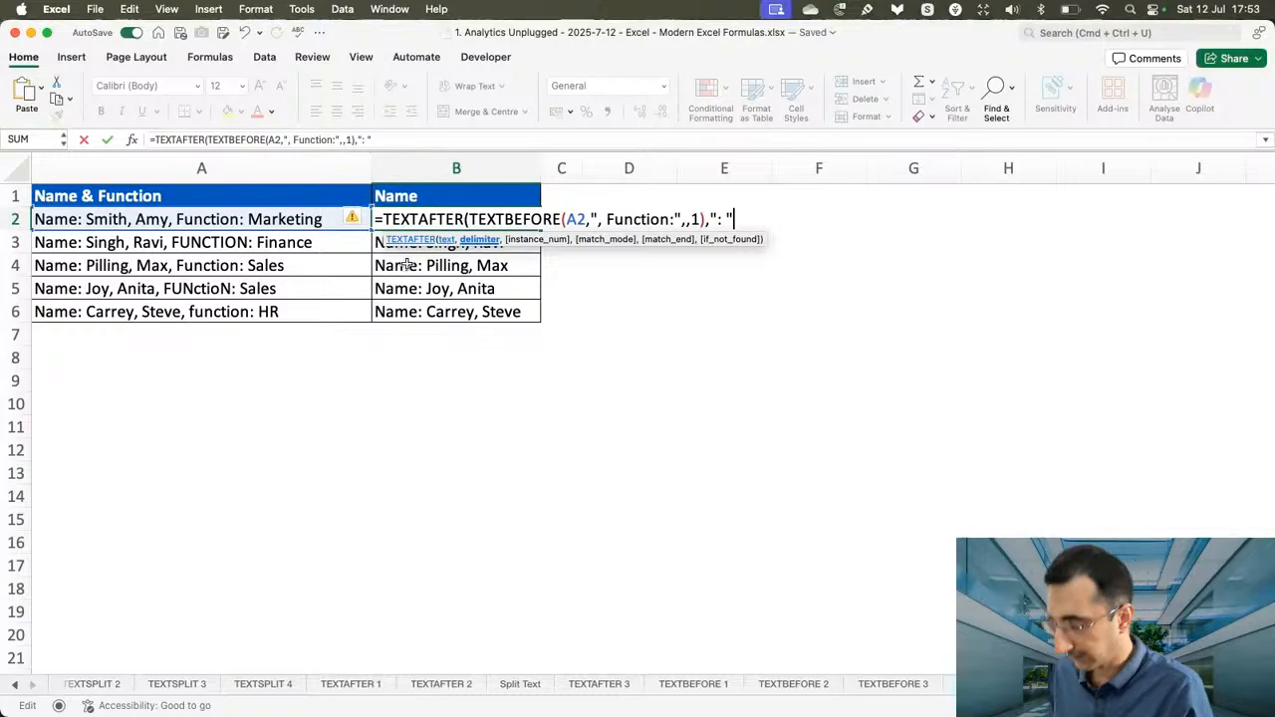
text())
key(Return)
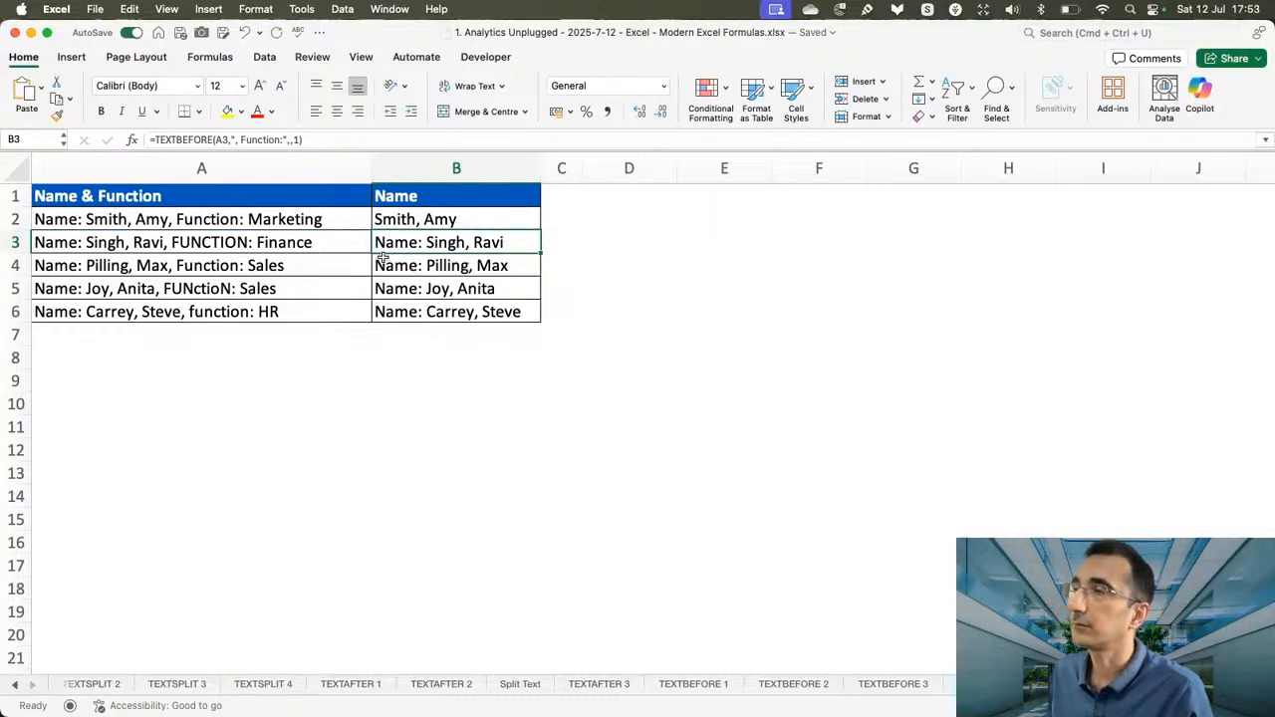
click(484, 219)
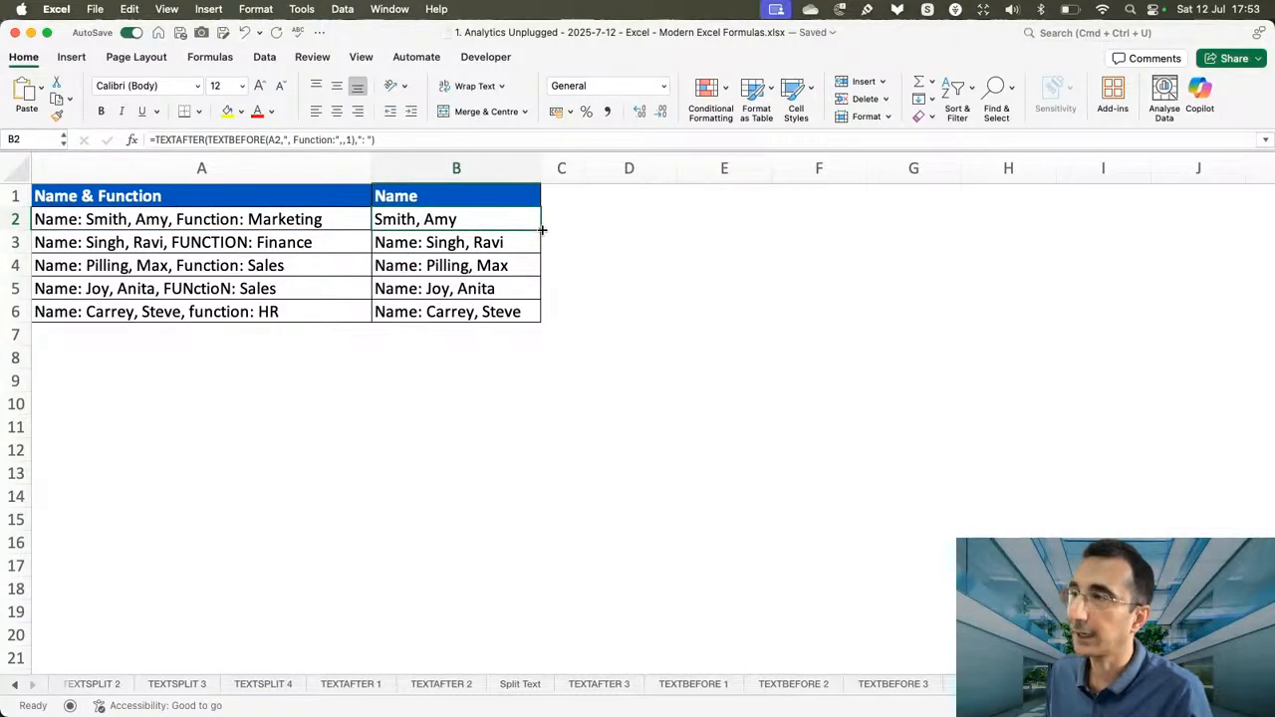
double_click(542, 231)
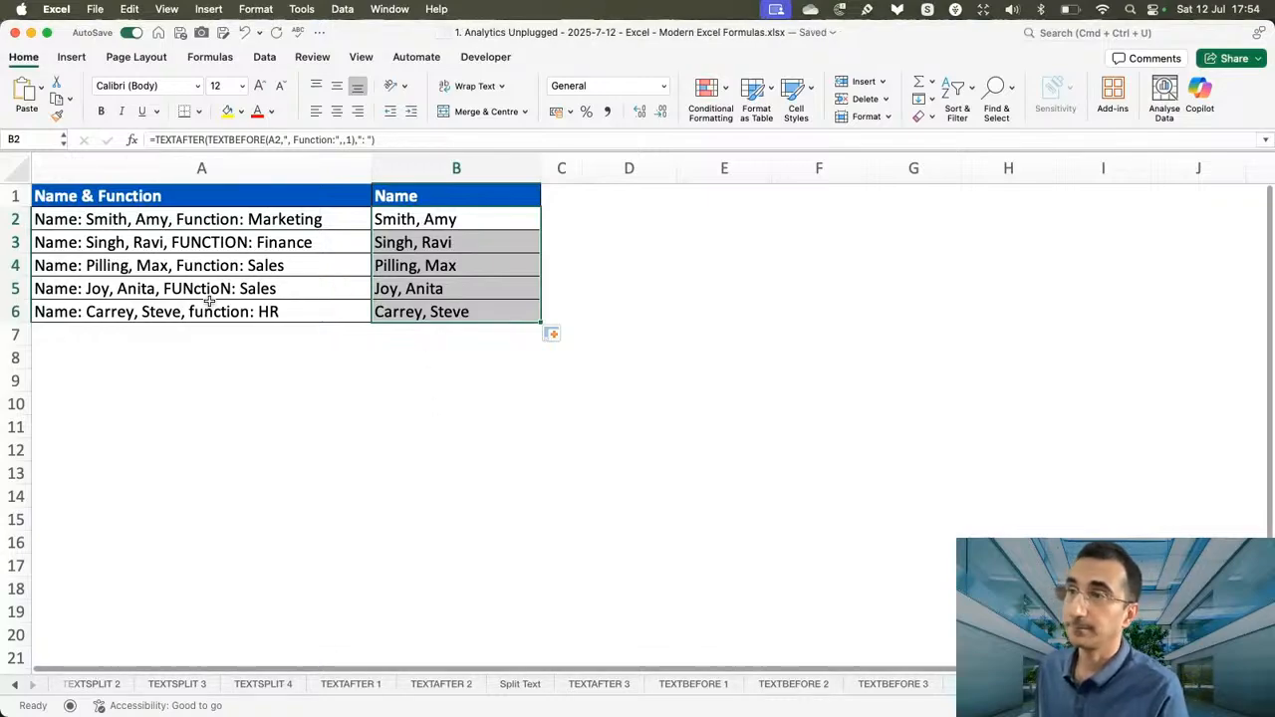
Select the source text in A2, then switch to the Split Text sheet.
click(144, 221)
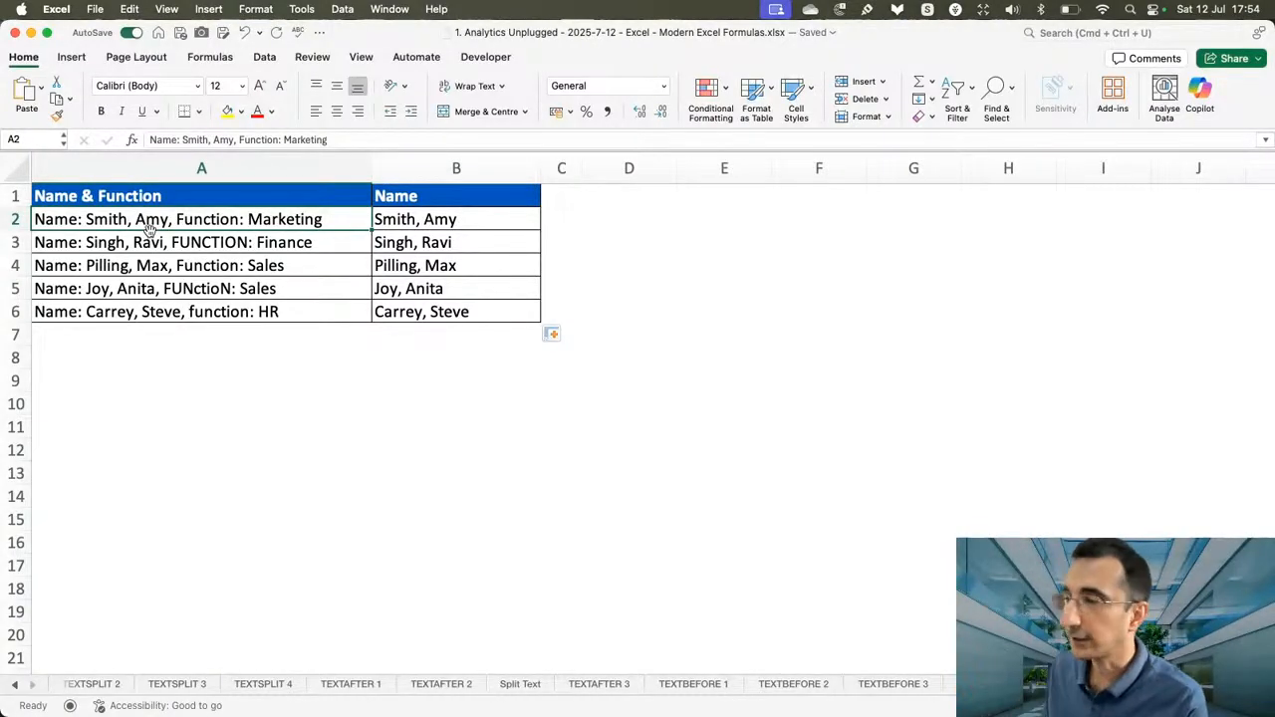
click(520, 684)
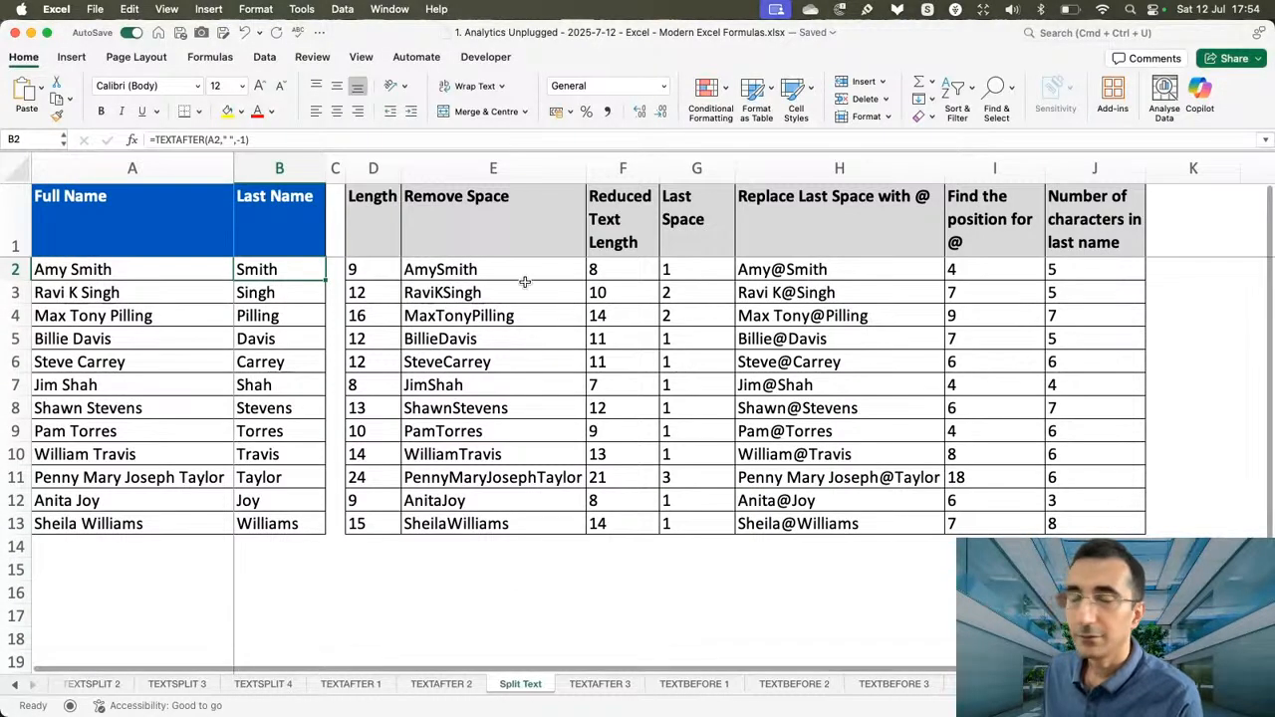